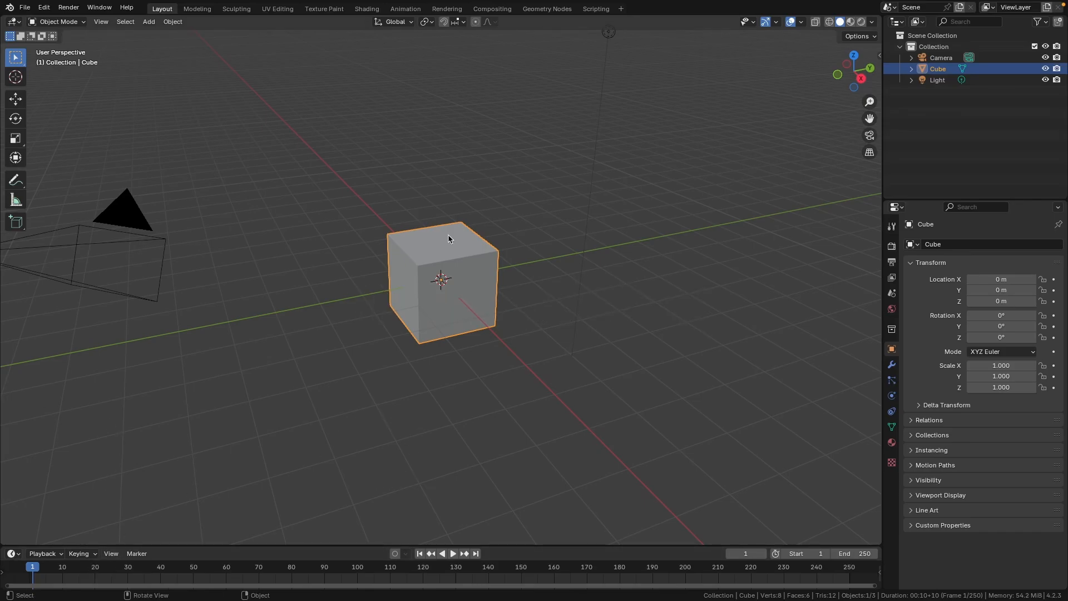
Examine the default cube from several angles and distances in the 3D view.
middle_click_drag(607, 340, 362, 357)
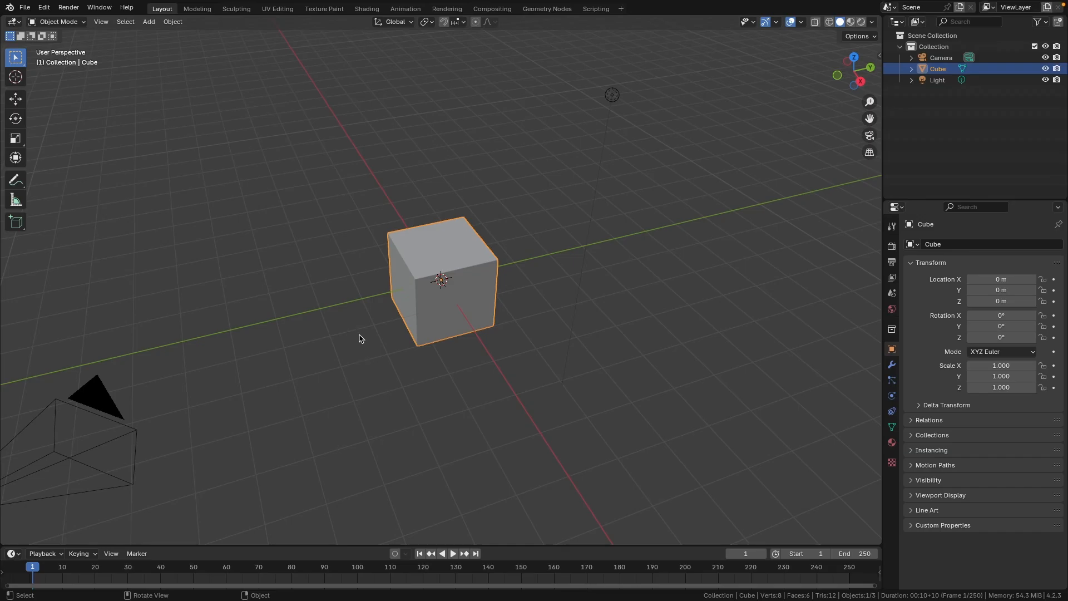
middle_click_drag(359, 338, 359, 338)
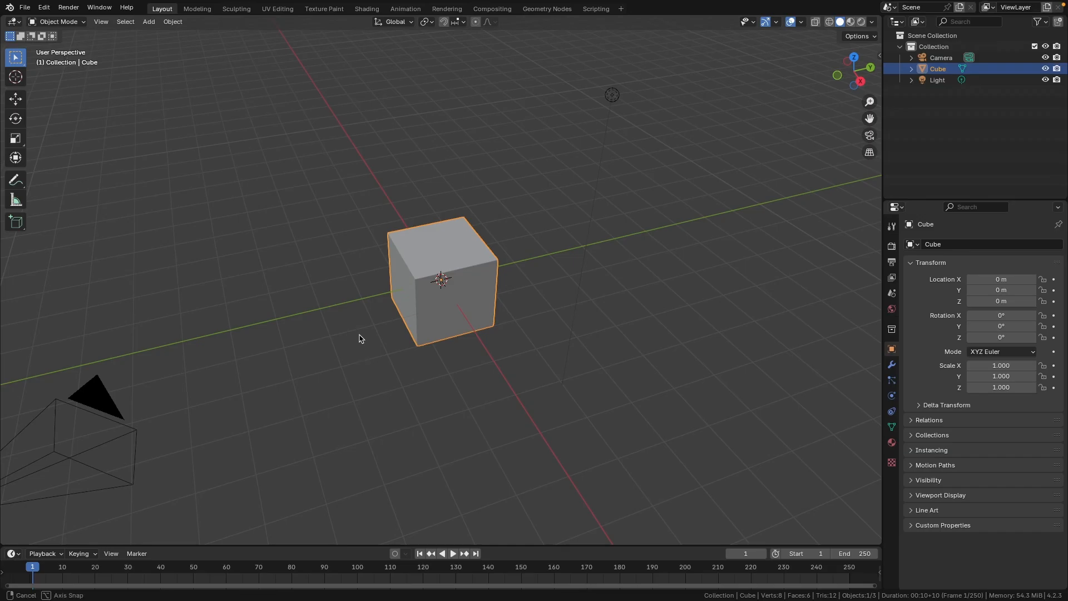
middle_click_drag(359, 337, 401, 305)
left_click_drag(857, 72, 702, 120)
middle_click_drag(702, 174, 501, 161)
left_click_drag(500, 161, 589, 178)
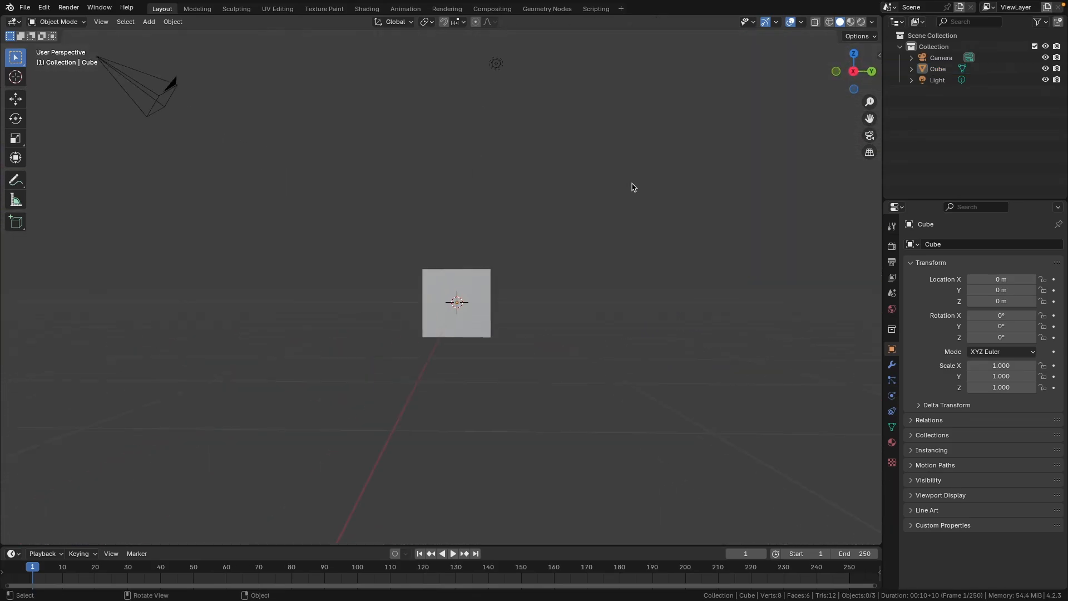
scroll(632, 184, "up", 2)
scroll(632, 184, "down", 3)
scroll(632, 184, "down", 6)
scroll(632, 184, "up", 10)
scroll(633, 184, "down", 2)
scroll(633, 184, "up", 2)
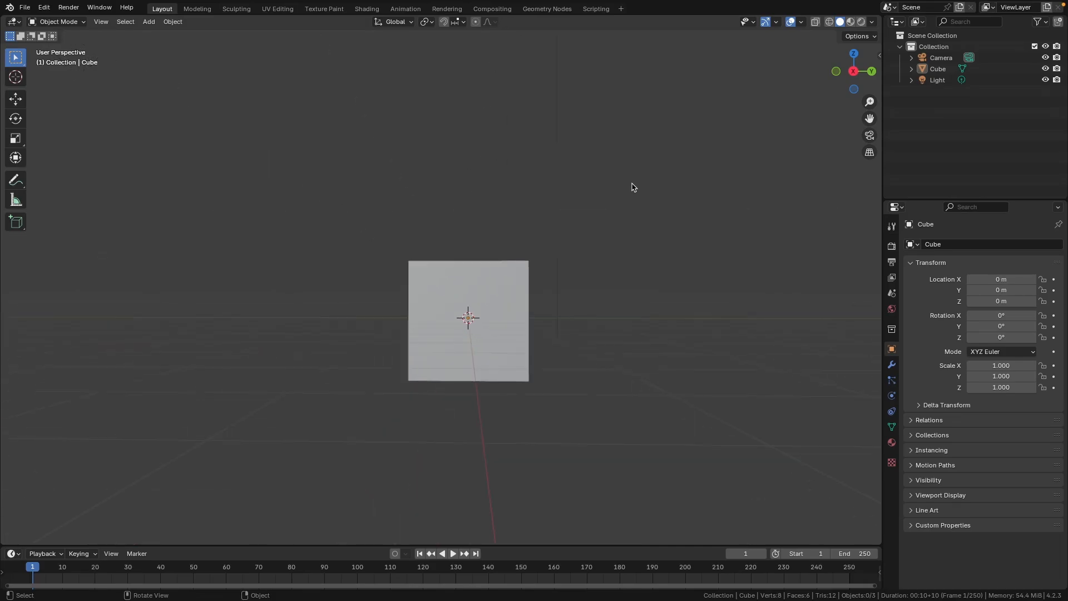
middle_click_drag(632, 189, 427, 247)
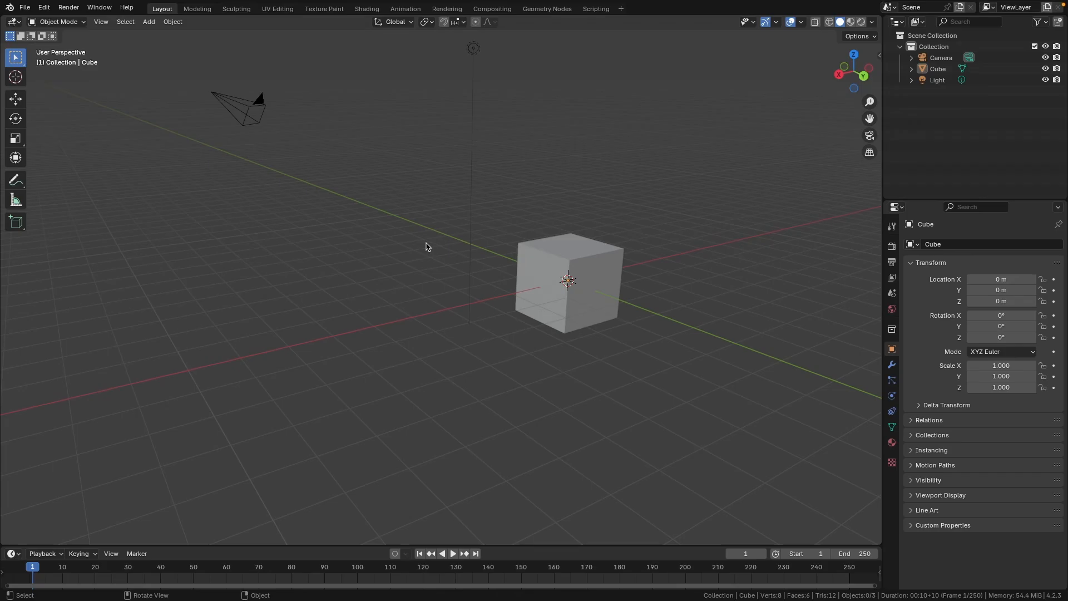
Open the file Fuldxx Rig.blend without saving the changes to the current untitled scene.
left_click(25, 8)
left_click(26, 8)
left_click(25, 8)
mouse_move(27, 10)
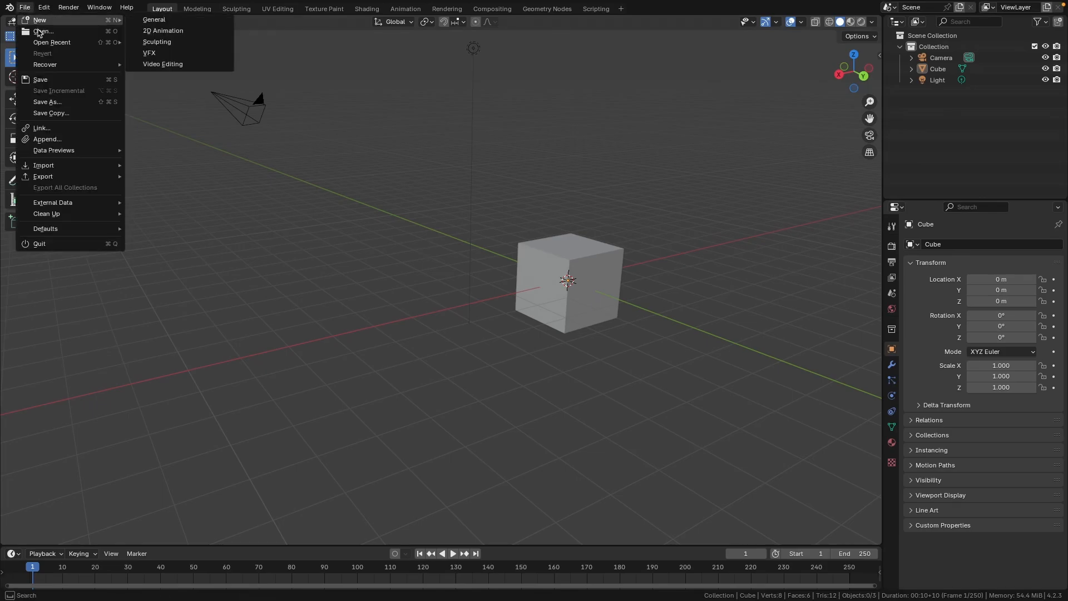
left_click(39, 32)
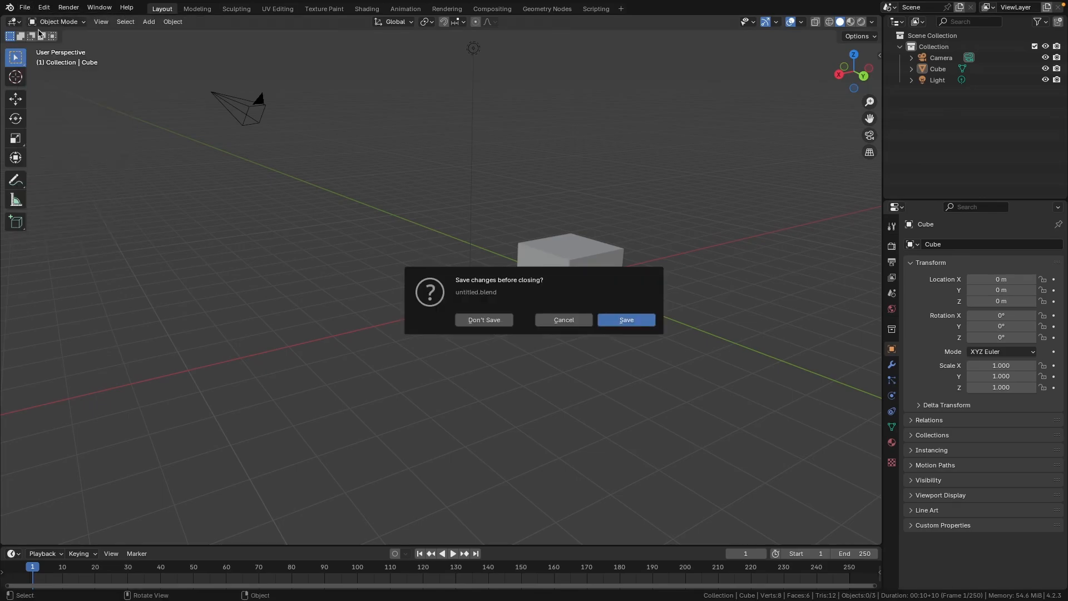
left_click(492, 320)
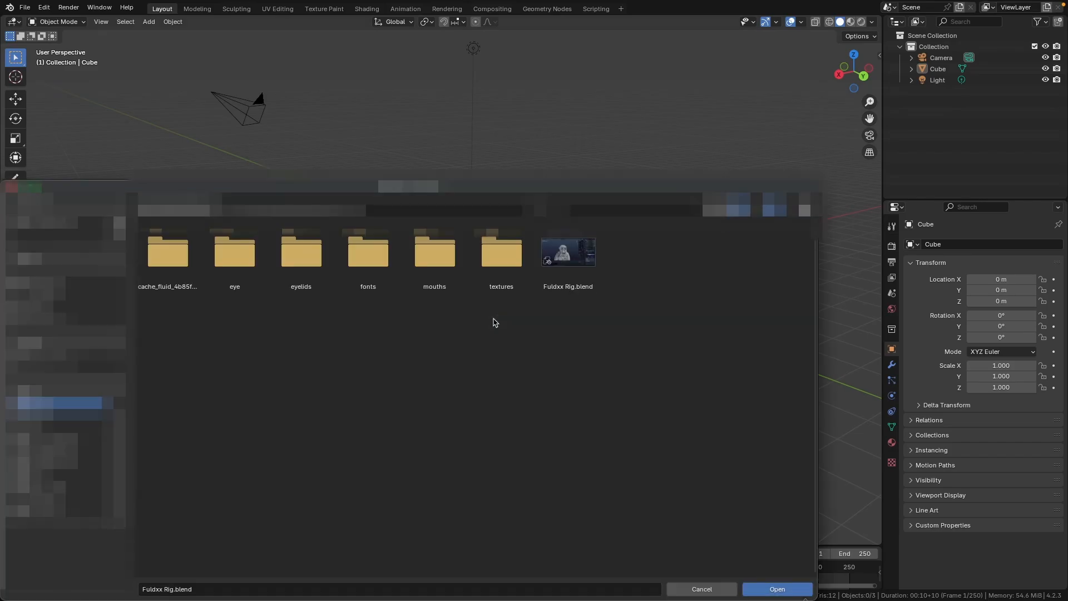
double_click(584, 267)
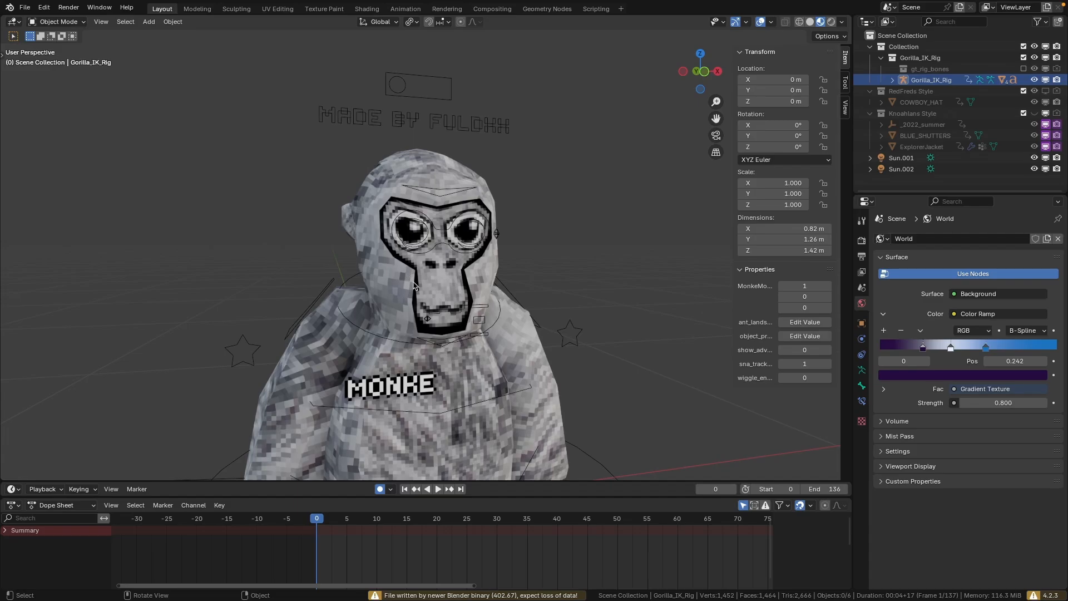
Close the extra Dope Sheet area beneath the timeline so that only the timeline remains.
scroll(414, 286, "down", 4)
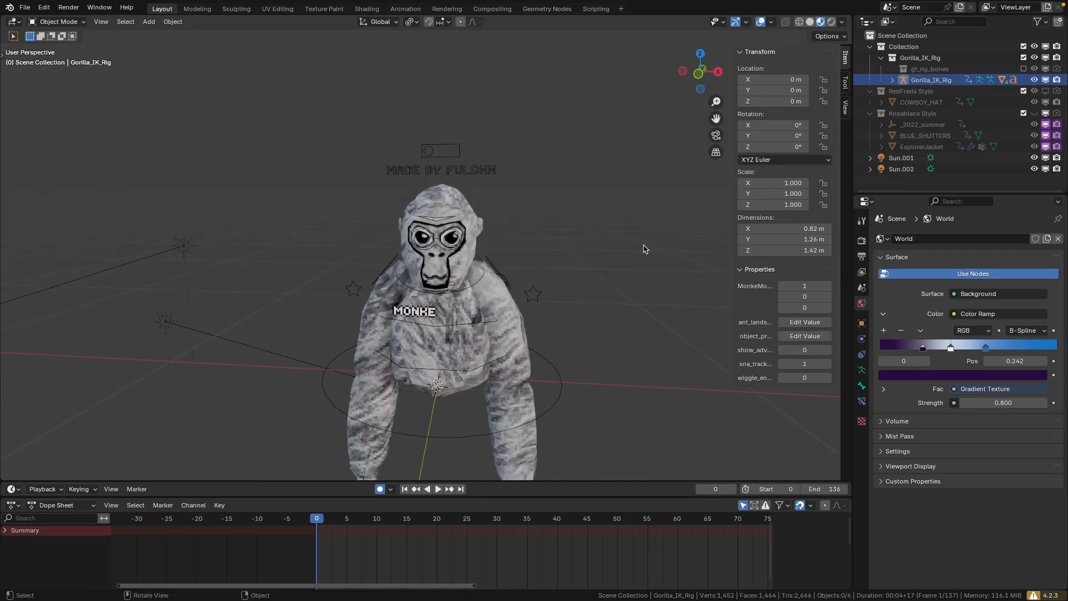
right_click(323, 491)
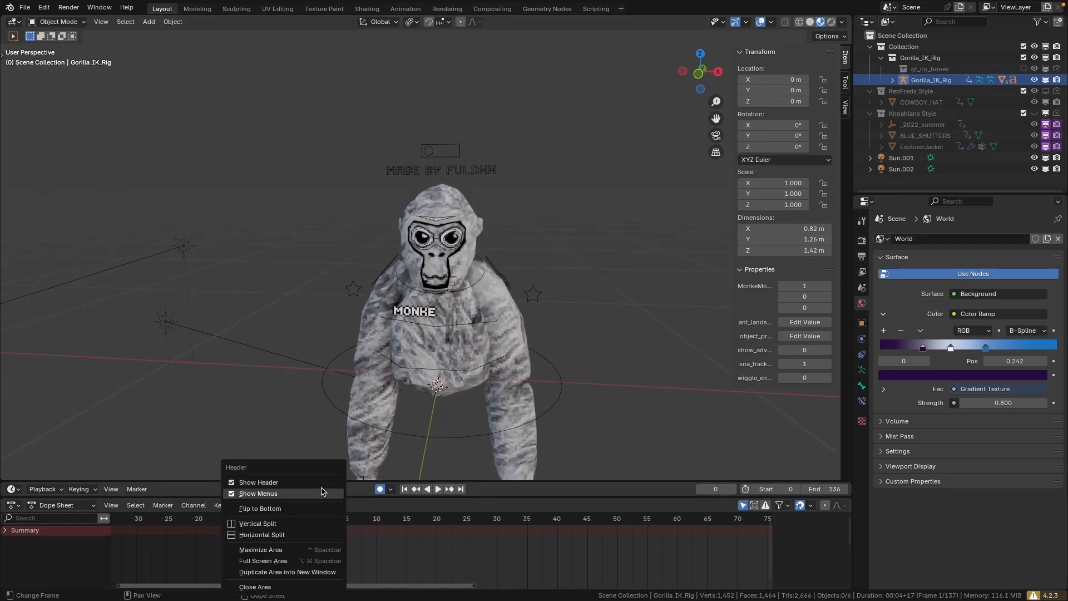
right_click(393, 511)
left_click(389, 586)
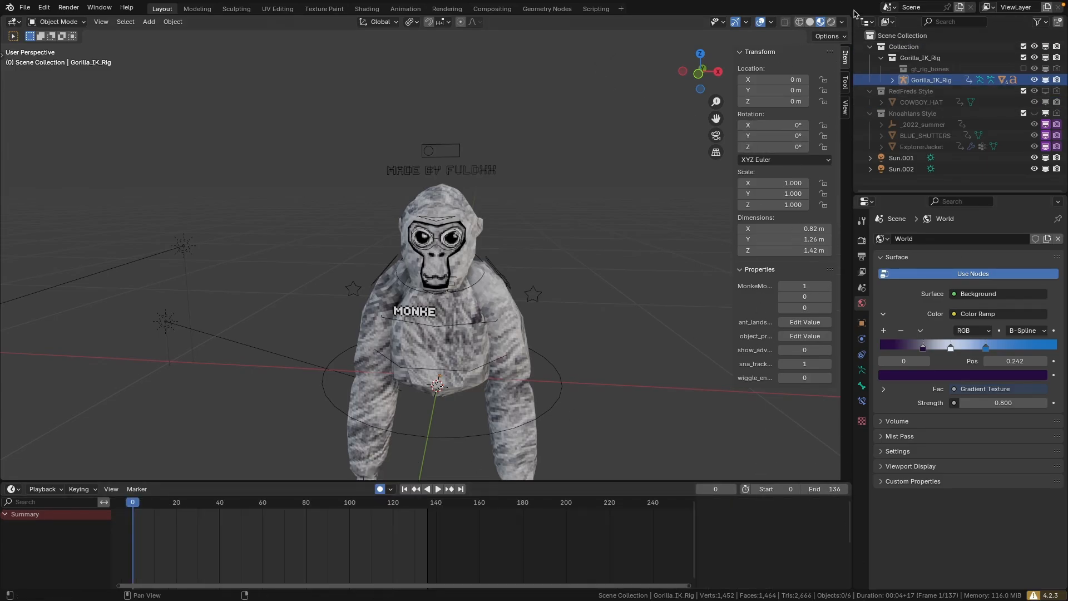
Split a new editor area off the 3D viewport, then close that area again.
left_click_drag(849, 18, 680, 24)
left_click(680, 23)
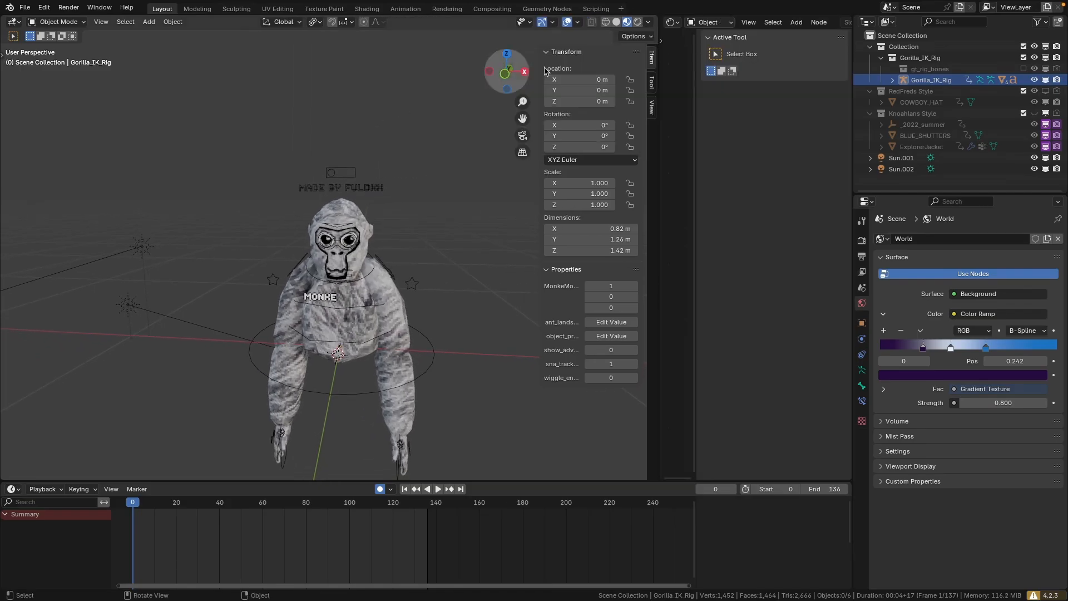
left_click(342, 128)
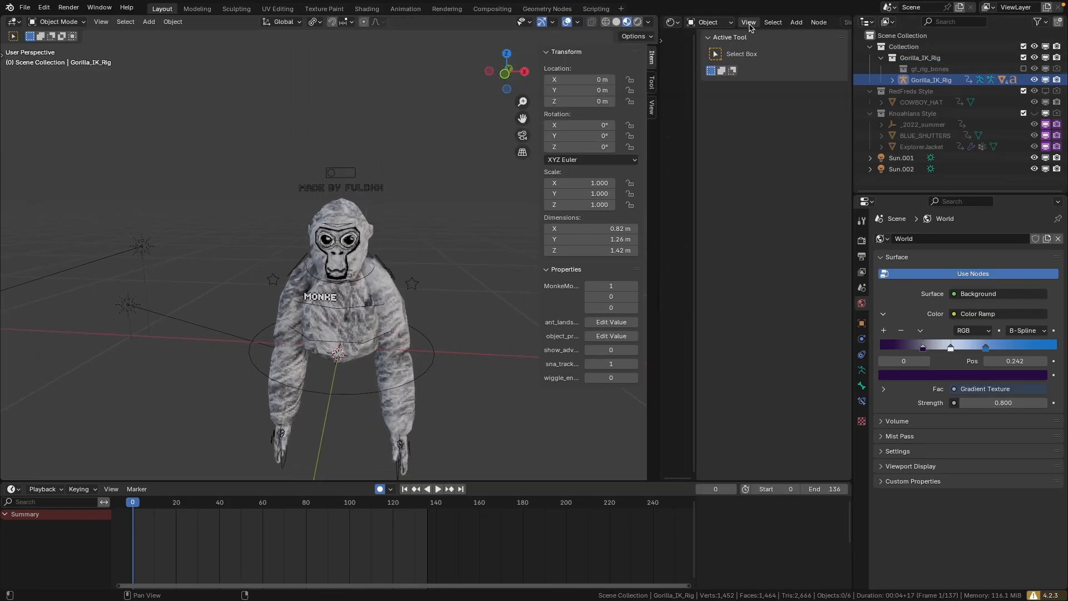
right_click(835, 27)
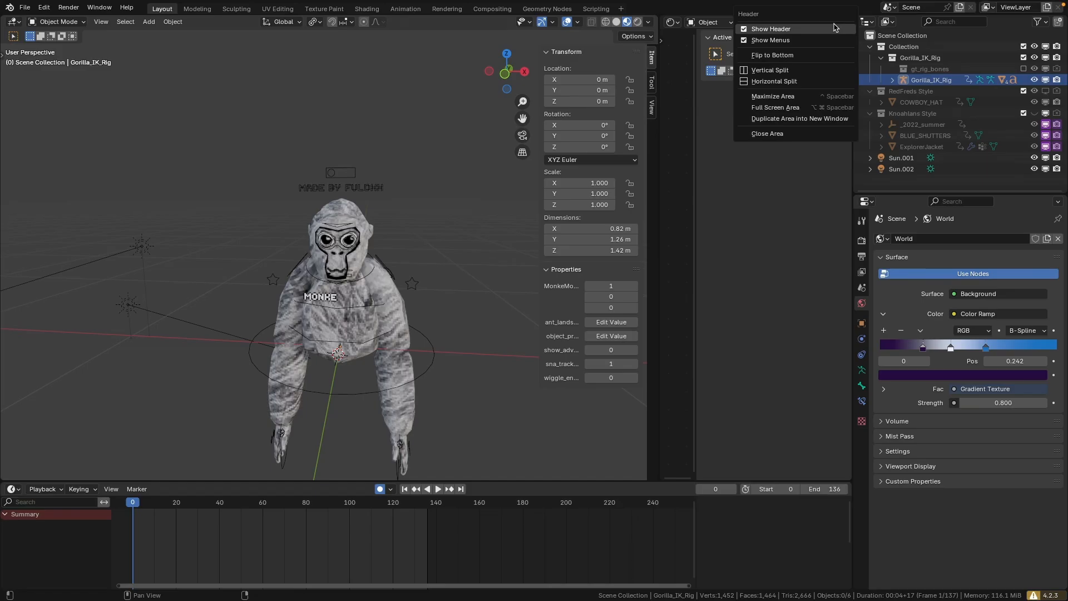
left_click(833, 134)
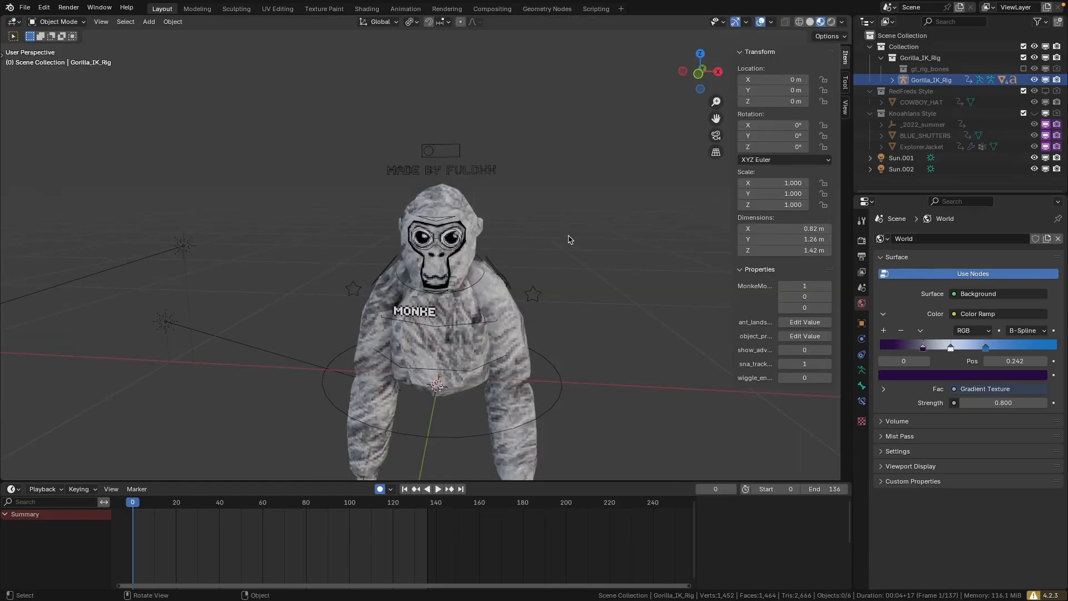
Compare the gorilla rig in wireframe, solid, material preview and rendered viewport shading.
mouse_move(641, 365)
middle_mouse_down()
mouse_move(681, 286)
mouse_move(615, 353)
mouse_move(711, 351)
mouse_move(692, 332)
mouse_move(654, 358)
middle_mouse_up()
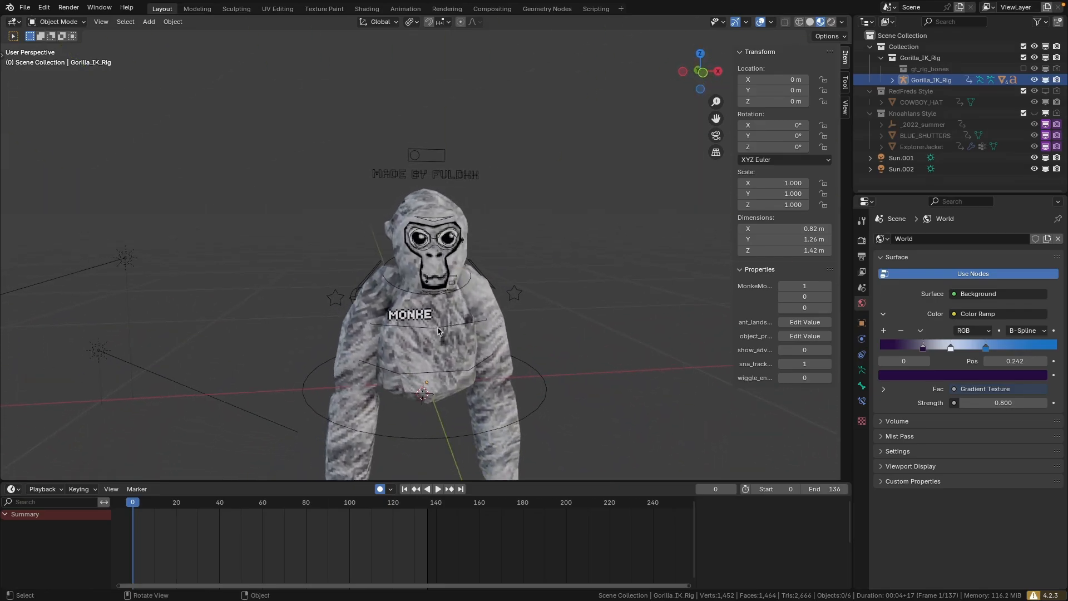
scroll(438, 331, "down", 2)
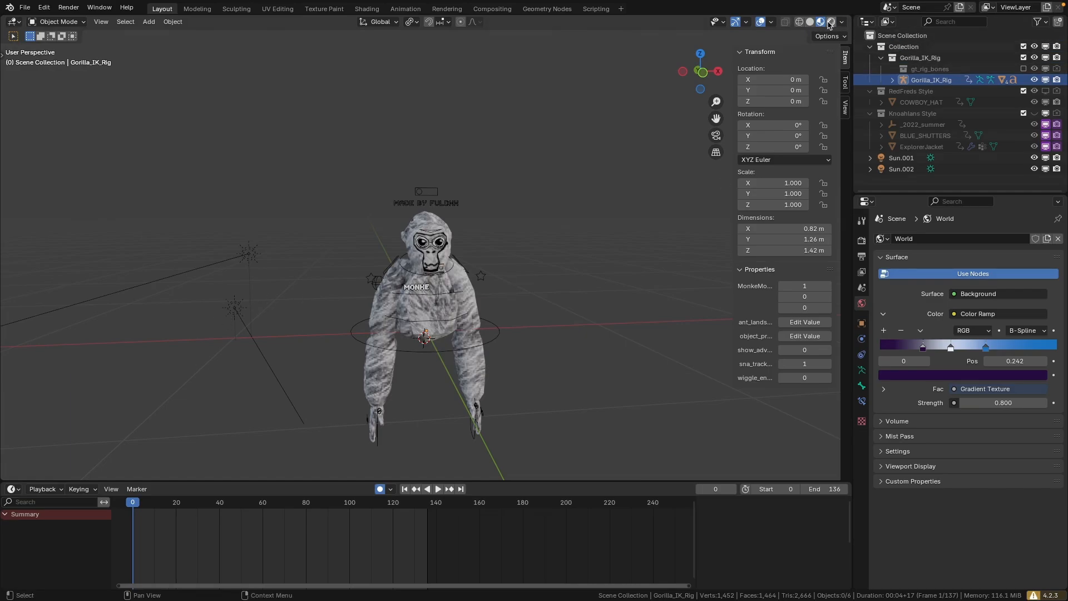
left_click(800, 22)
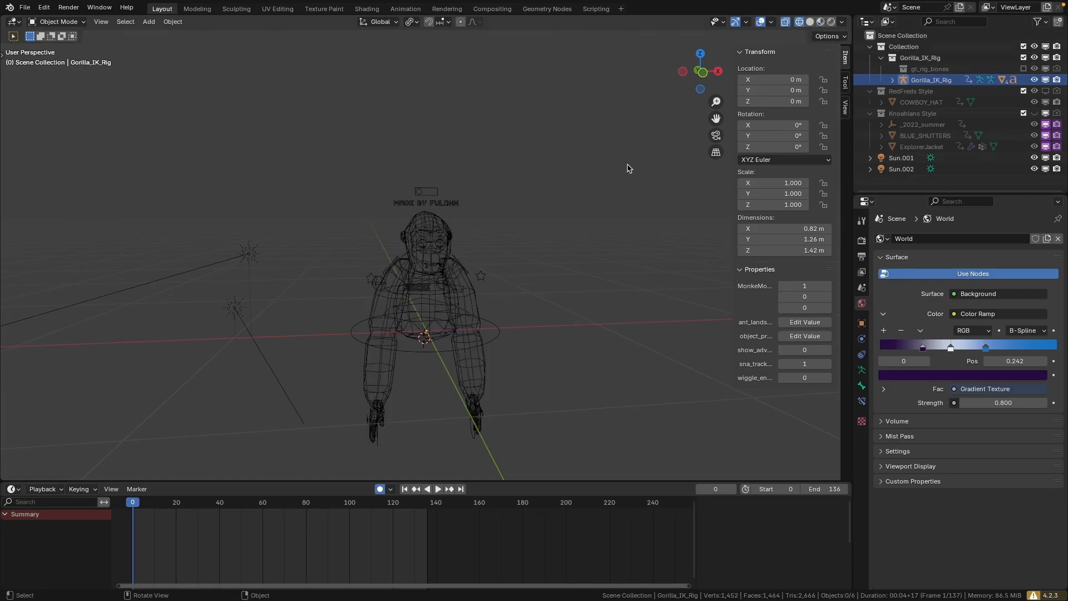
mouse_move(628, 168)
middle_mouse_down()
mouse_move(573, 143)
mouse_move(668, 145)
middle_mouse_up()
left_click(812, 22)
left_click(823, 23)
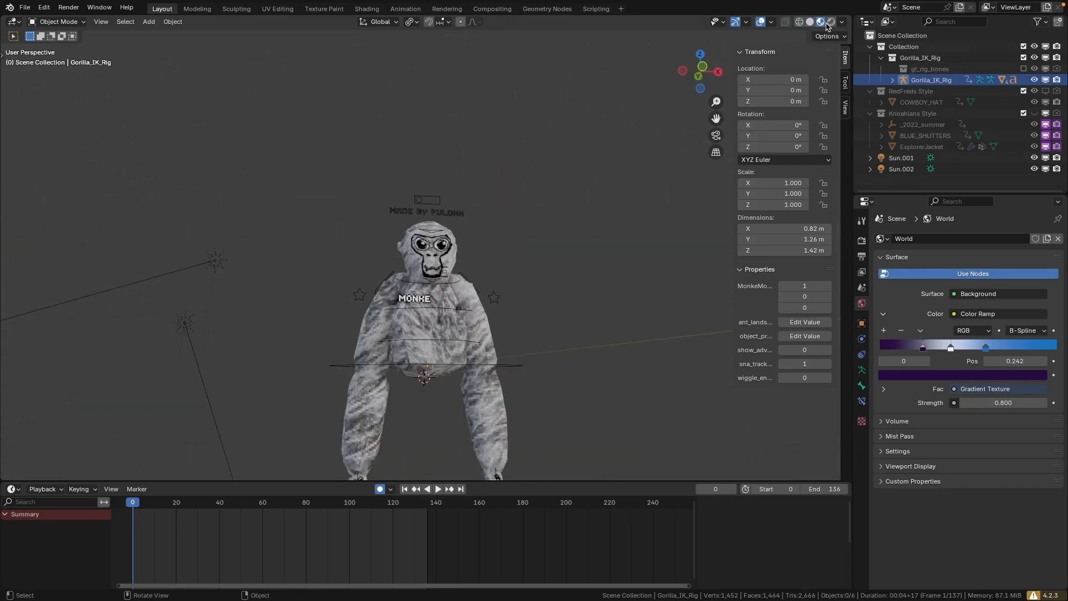
left_click(842, 22)
left_click(833, 23)
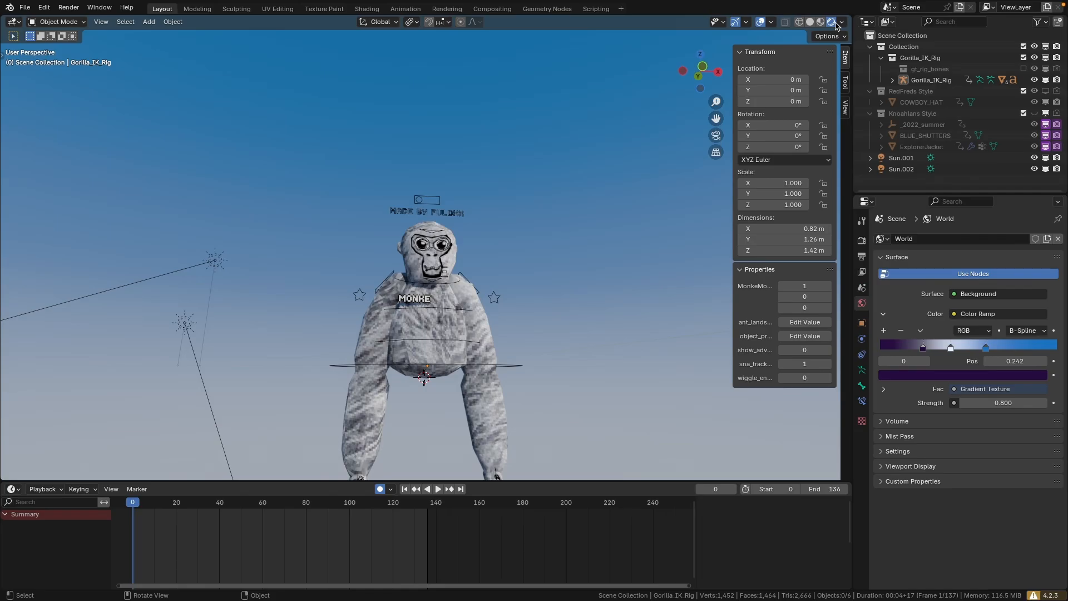
Cycle through wireframe, solid and material preview shading once more, finishing with the rendered view of the gorilla.
middle_click_drag(570, 222, 553, 259)
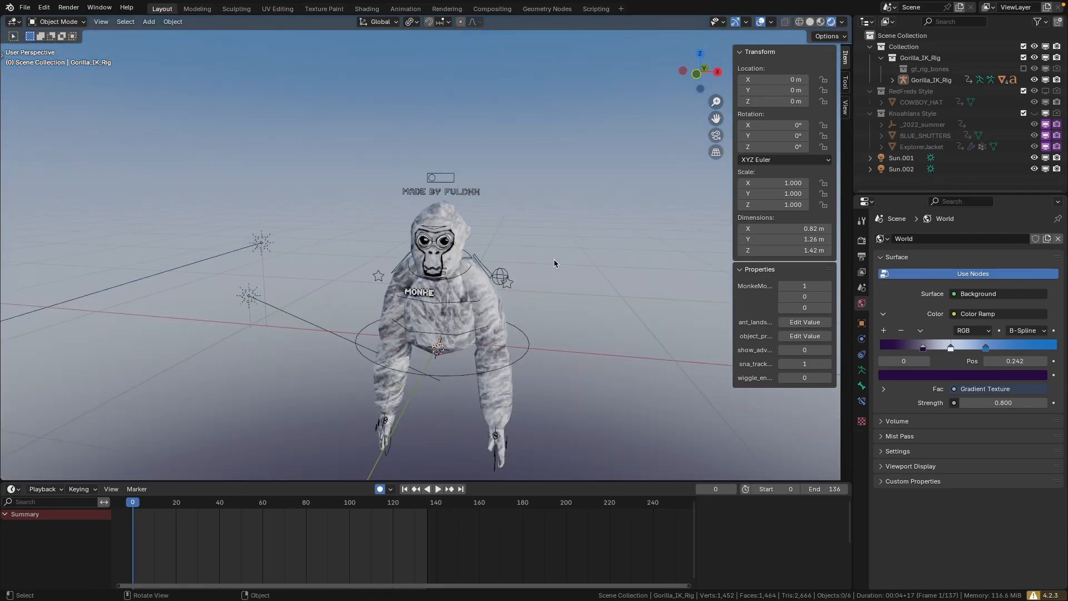
left_click(800, 22)
left_click(810, 21)
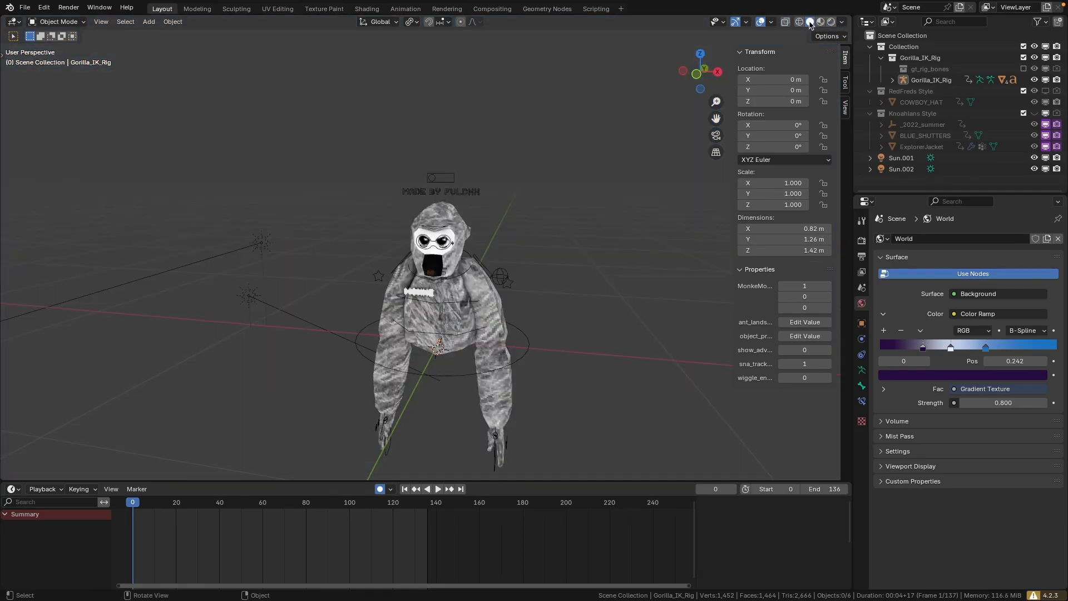
left_click(821, 22)
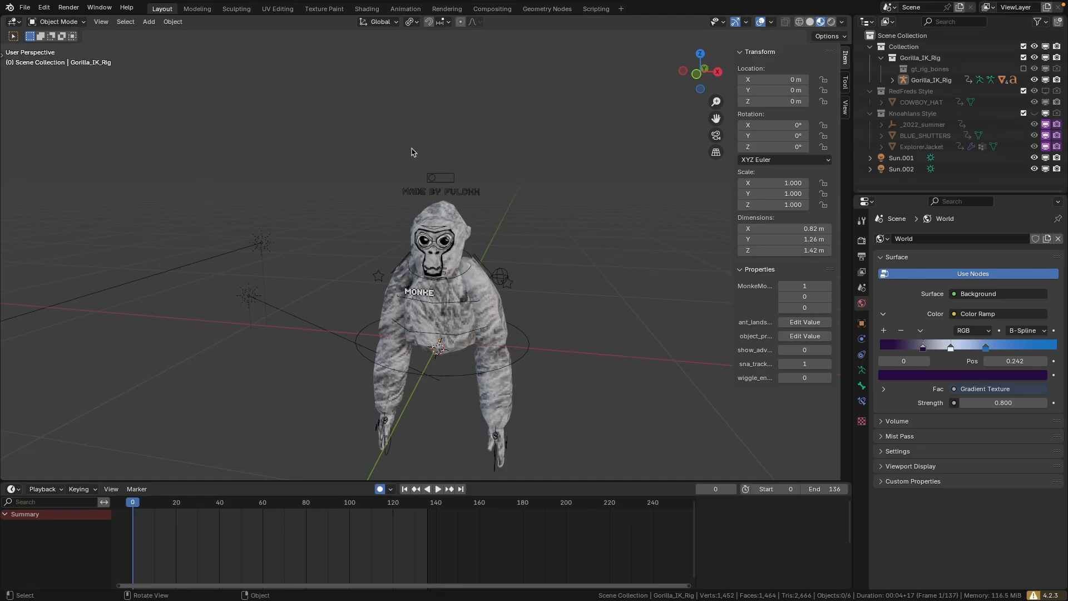
left_click(831, 22)
scroll(587, 225, "down", 3)
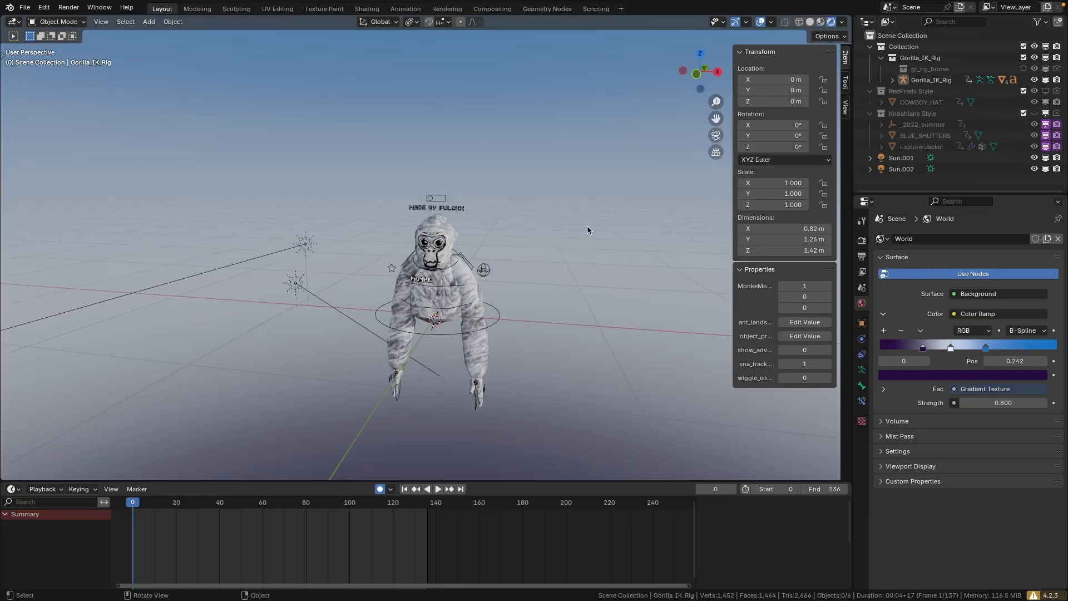
scroll(672, 291, "up", 3)
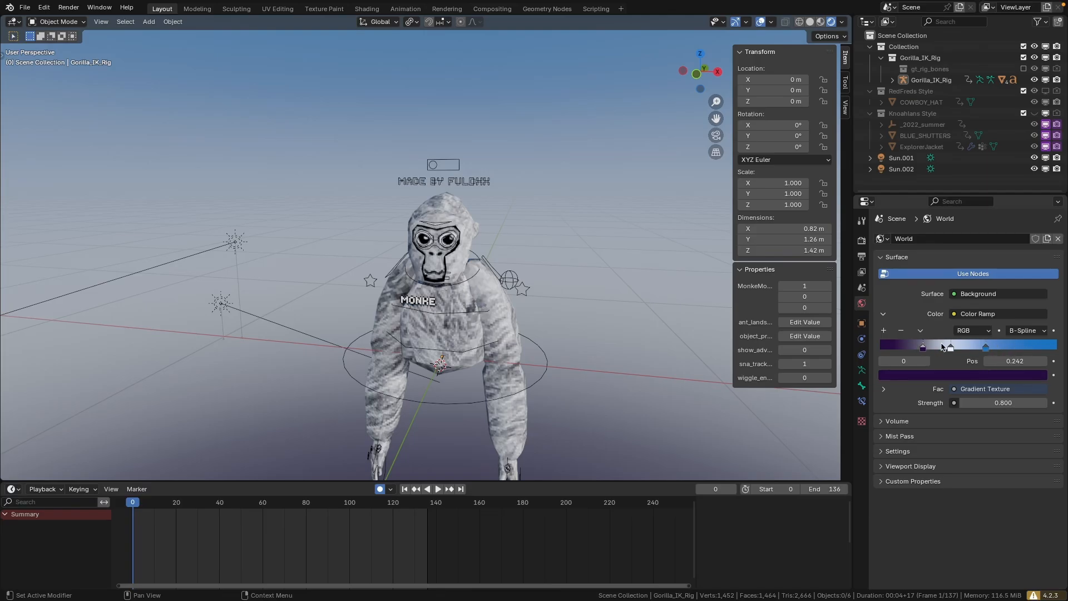
Delete the first two stops from the world's color ramp and set the remaining blue stop's value to 0 for a black background.
left_click(902, 332)
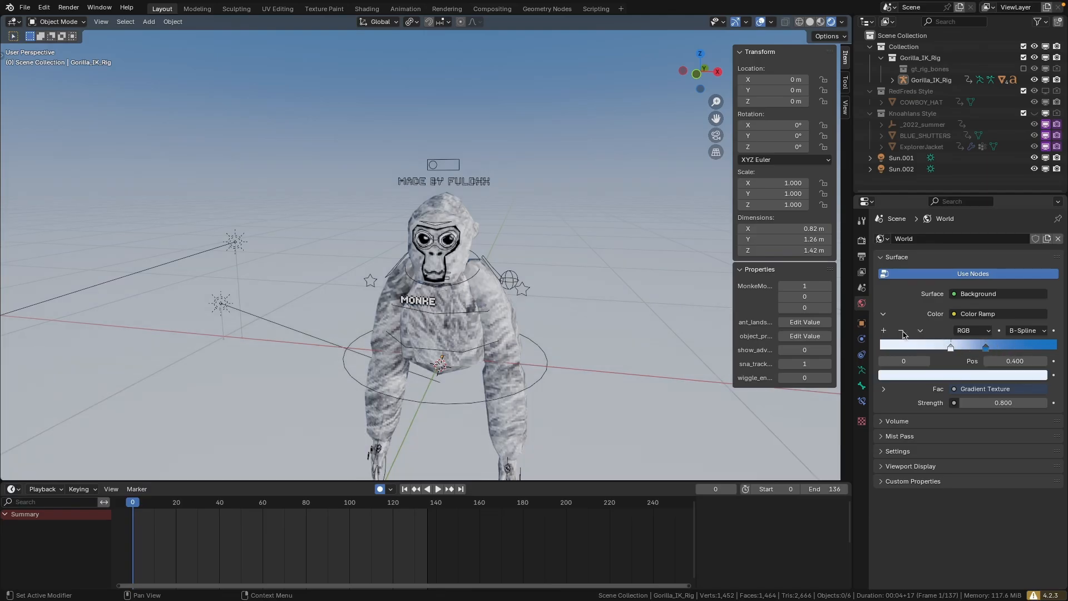
left_click(902, 332)
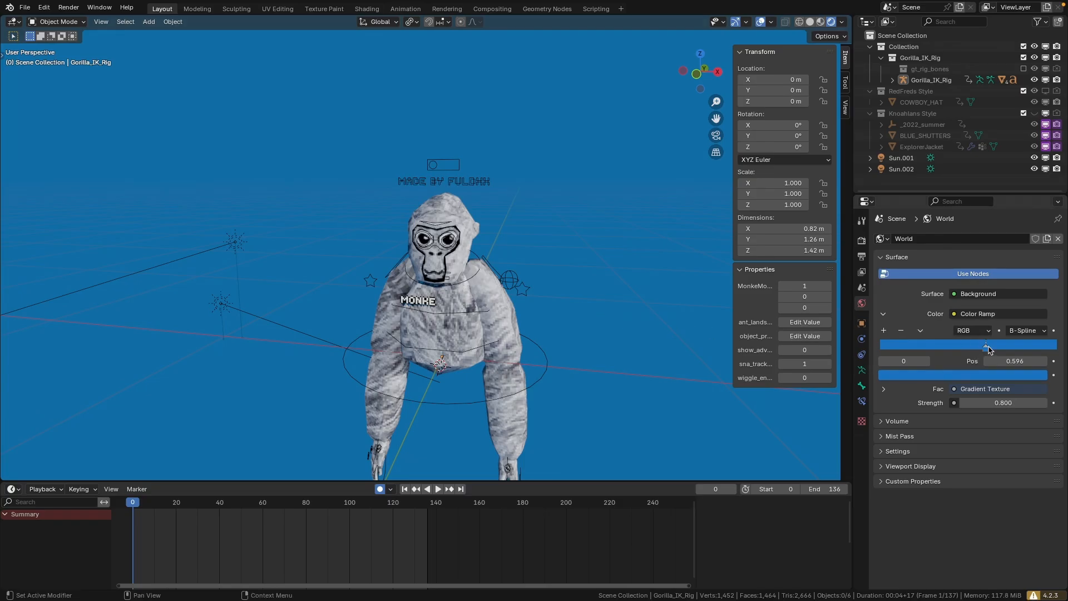
left_click(979, 376)
left_click(957, 375)
left_click_drag(1037, 226, 1037, 296)
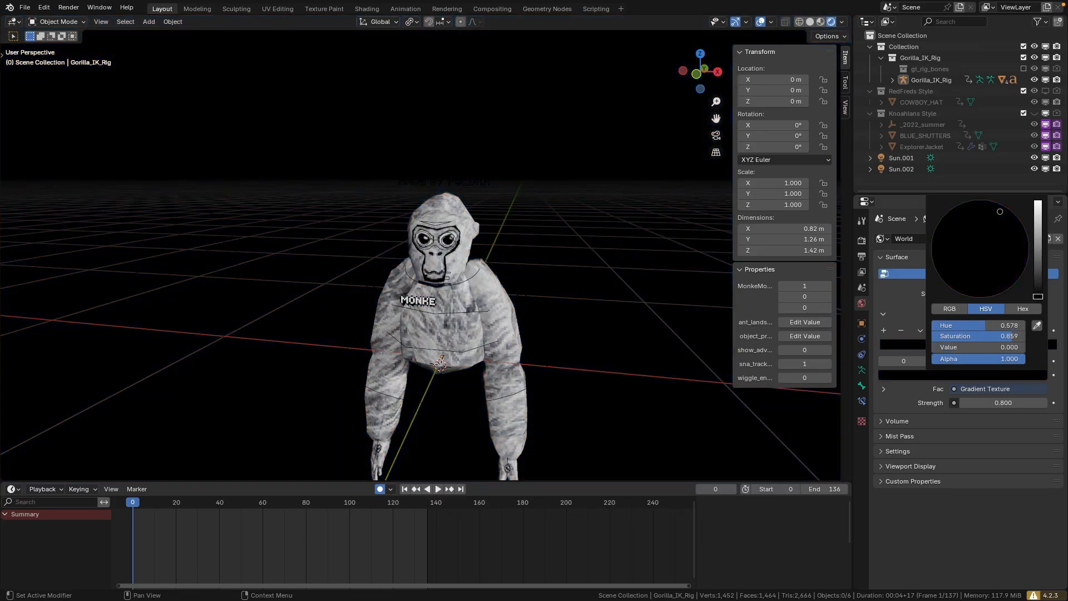
middle_click_drag(613, 276, 666, 293)
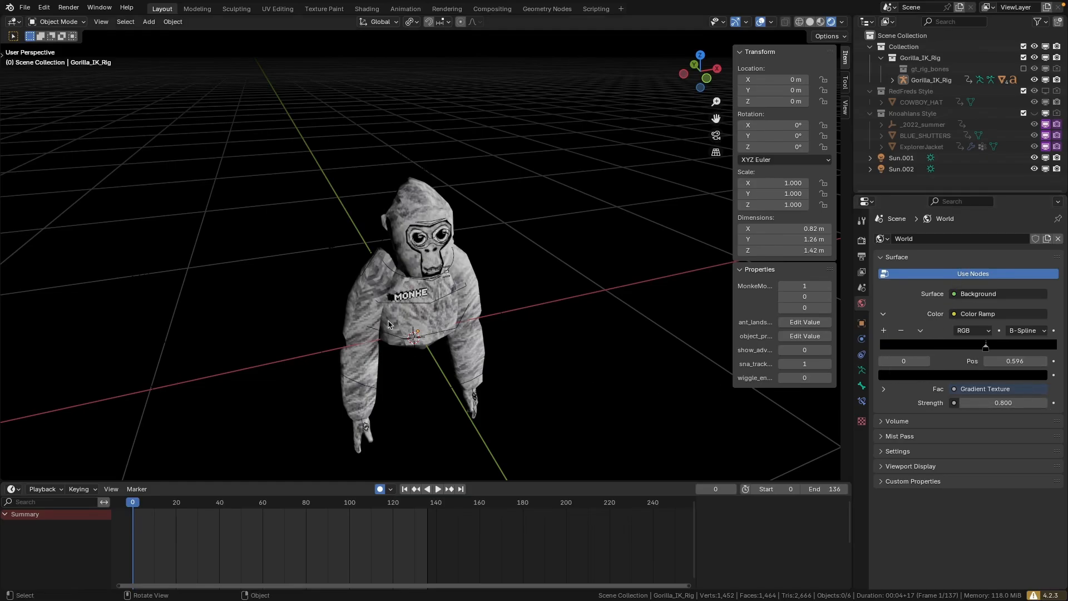
scroll(695, 82, "down", 2)
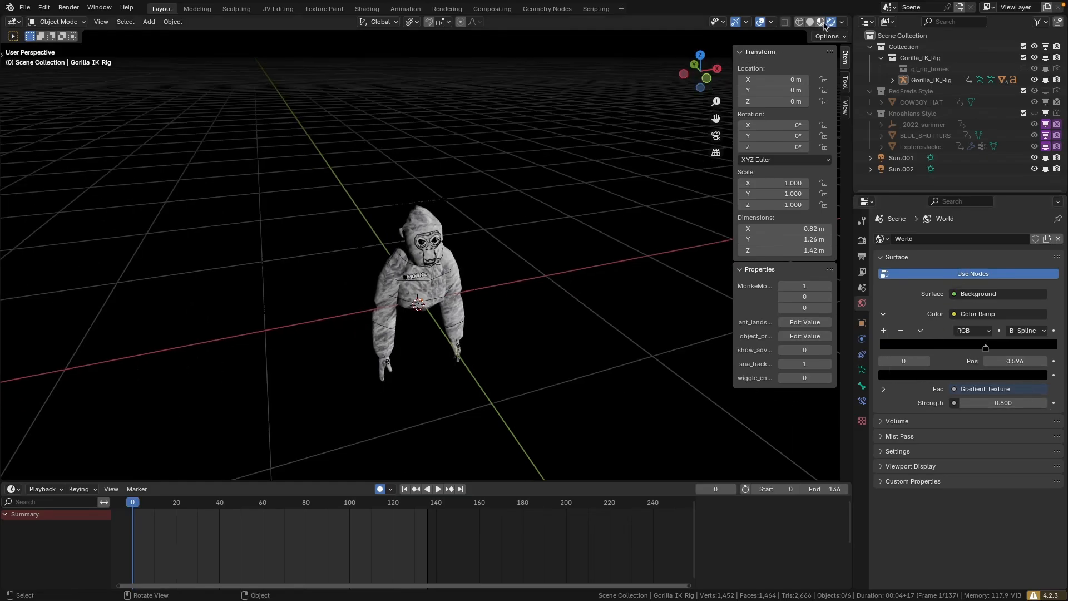
Switch the viewport to material preview shading.
left_click(821, 22)
middle_click_drag(464, 255, 421, 253)
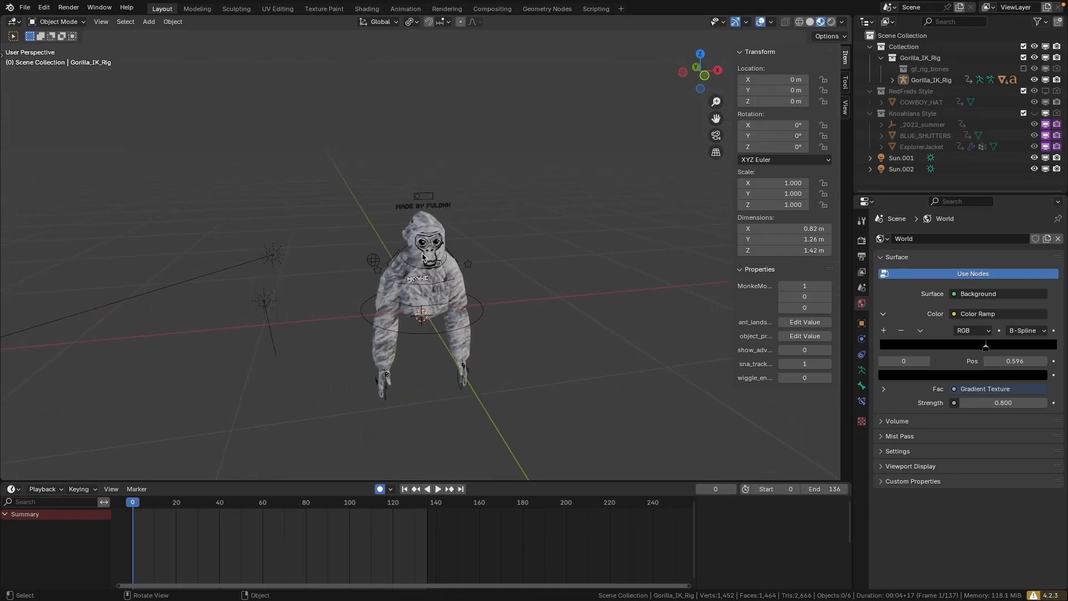
left_click_drag(215, 208, 229, 162)
key("shift+a")
key("Escape")
Select both sun lights beside the gorilla and delete them from the scene.
left_click(266, 303)
middle_click_drag(266, 303, 341, 299)
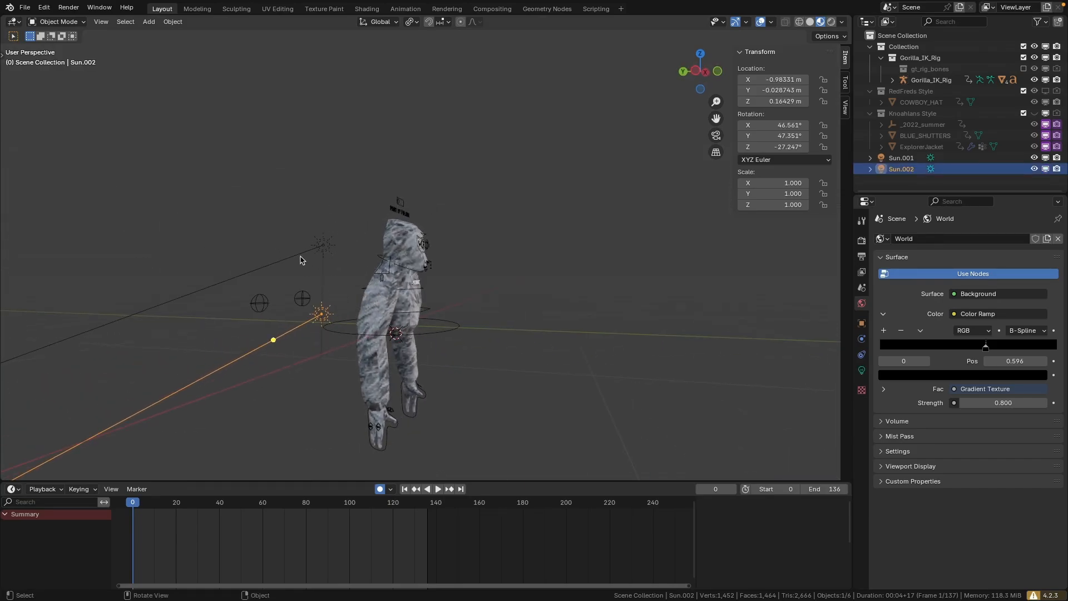
middle_click_drag(306, 257, 194, 271)
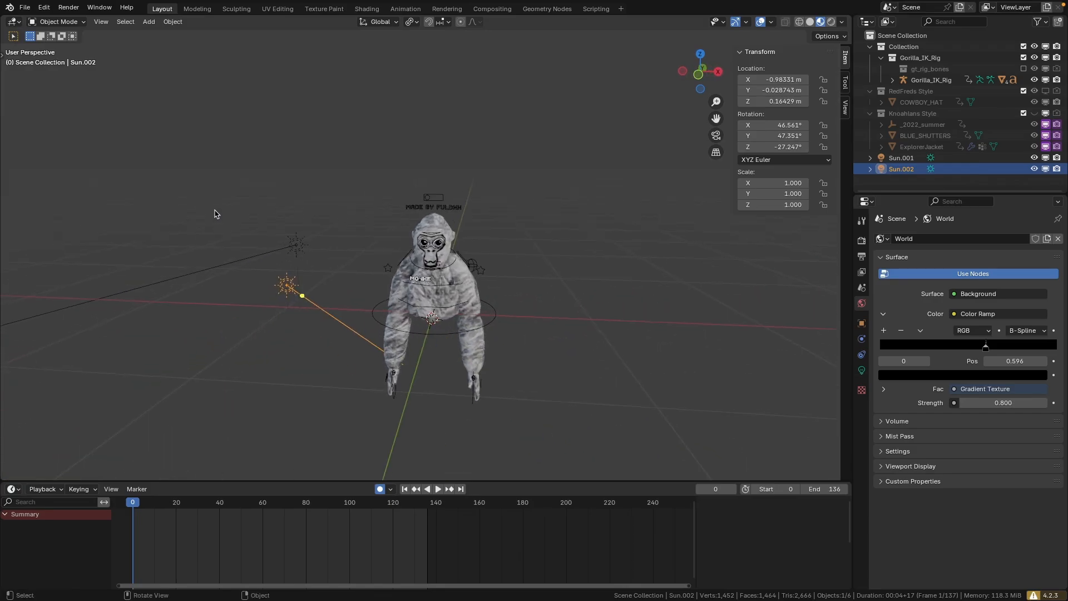
left_click_drag(211, 196, 248, 254)
left_click_drag(132, 89, 327, 380)
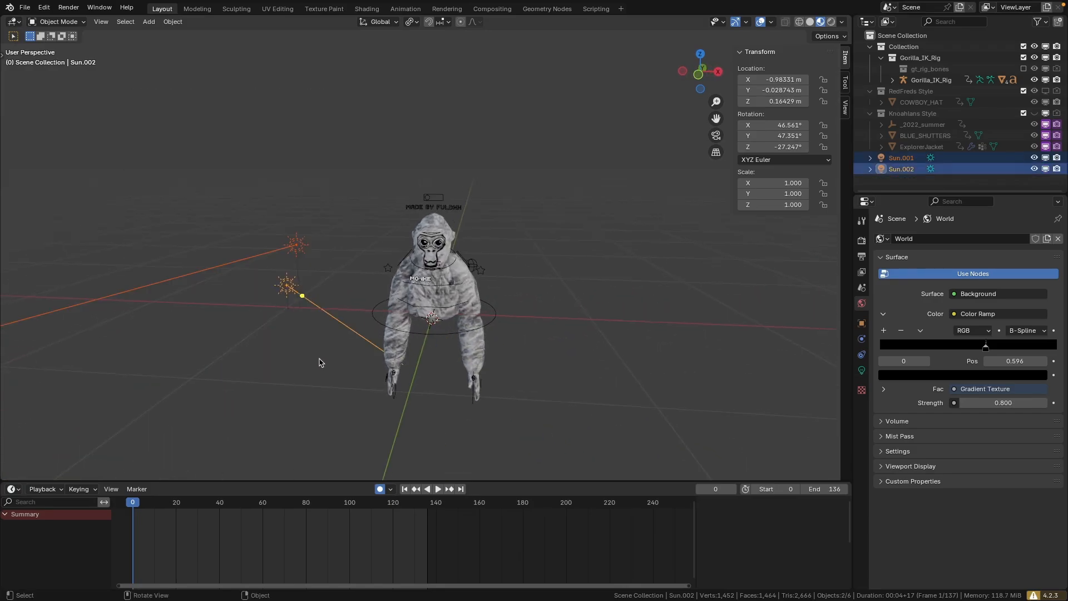
key("x")
left_click(318, 362)
scroll(450, 284, "down", 2)
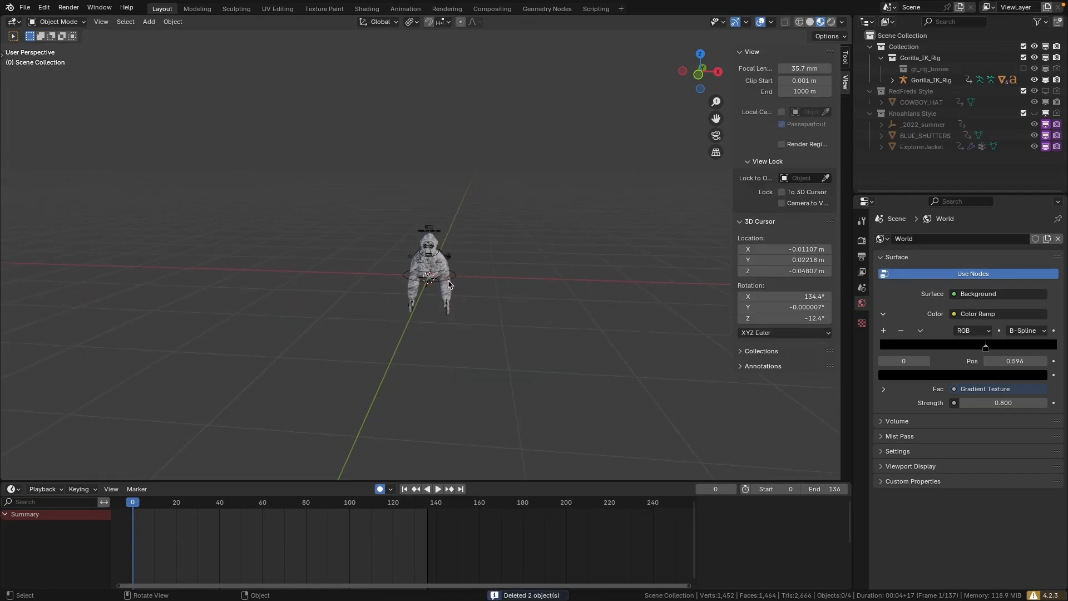
Set the B value of the gorilla body's GorillaTagColor material to 0 for yellow fur.
scroll(449, 284, "up", 5)
mouse_move(451, 285)
middle_mouse_down()
mouse_move(368, 289)
mouse_move(489, 313)
mouse_move(429, 253)
mouse_move(414, 275)
mouse_move(442, 272)
middle_mouse_up()
scroll(488, 313, "down", 1)
scroll(488, 313, "up", 4)
scroll(562, 297, "down", 3)
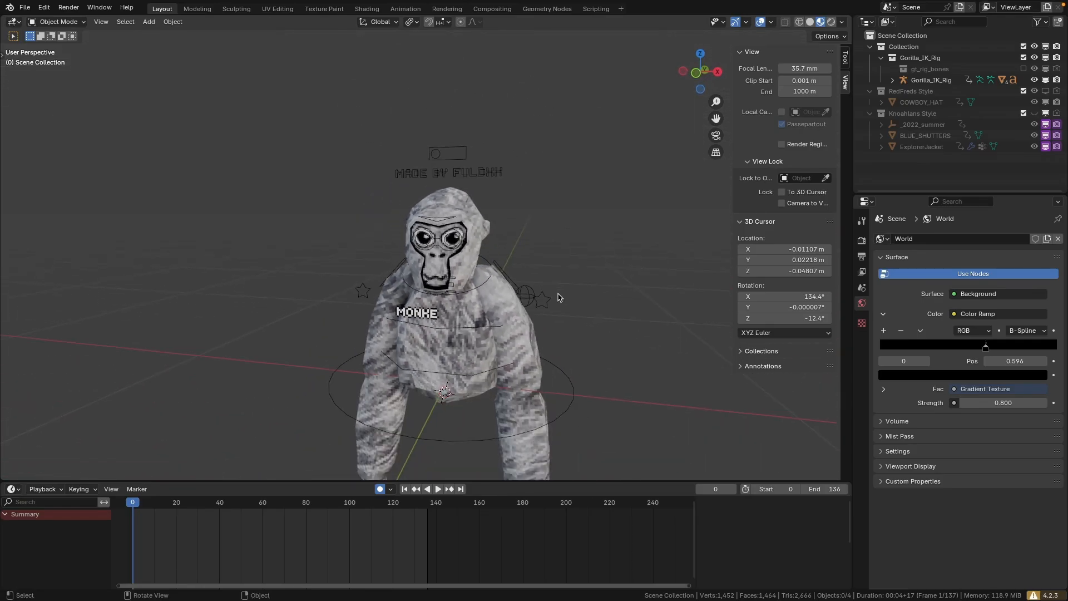
left_click(475, 307)
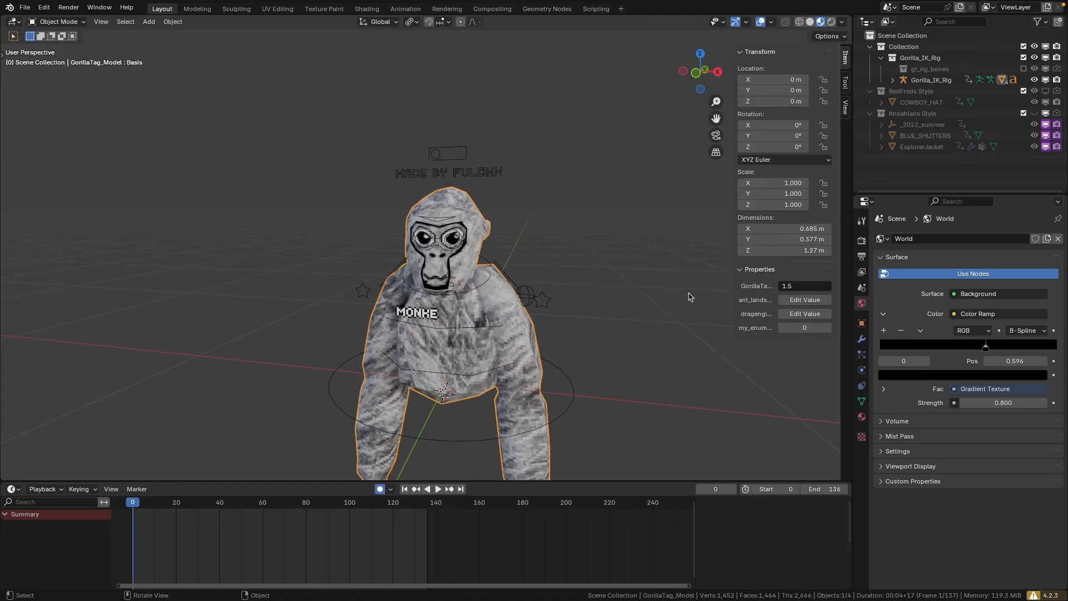
left_click(862, 417)
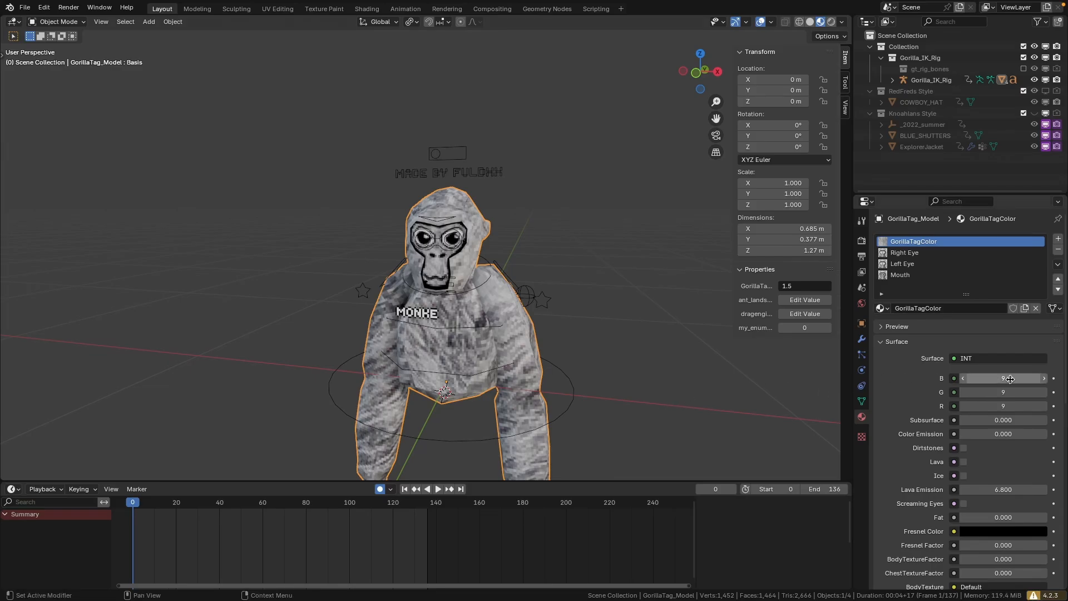
left_click_drag(1008, 379, 961, 379)
scroll(487, 289, "up", 4)
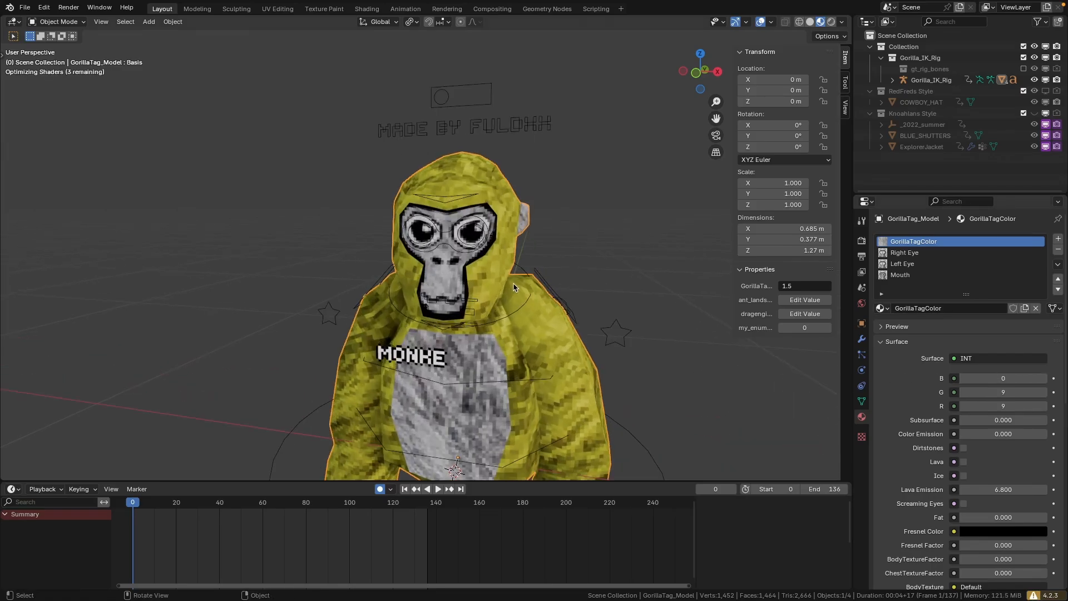
middle_click_drag(542, 273, 484, 272)
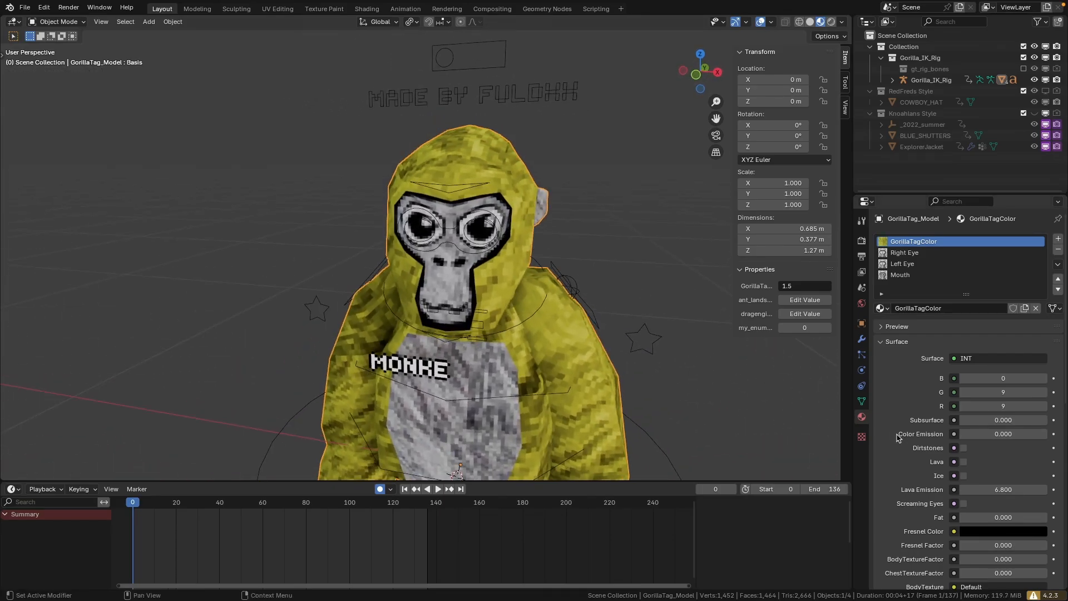
Try out different Fresnel Color settings on the gorilla body's GorillaTagColor material.
left_click(1007, 537)
left_click_drag(1038, 435, 1039, 357)
mouse_move(980, 406)
left_mouse_down()
mouse_move(933, 416)
mouse_move(1017, 440)
mouse_move(971, 436)
mouse_move(1021, 378)
mouse_move(1039, 407)
mouse_move(1039, 453)
left_mouse_up()
Open the gorilla's chest name tag for text editing and erase the word MONKE.
left_click(421, 361)
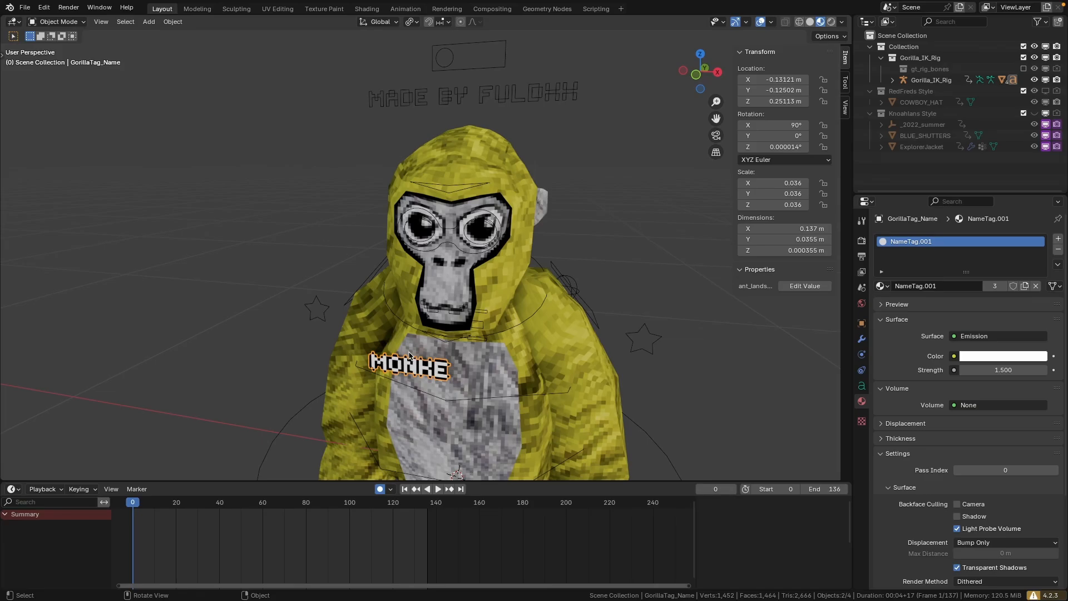
key("Tab")
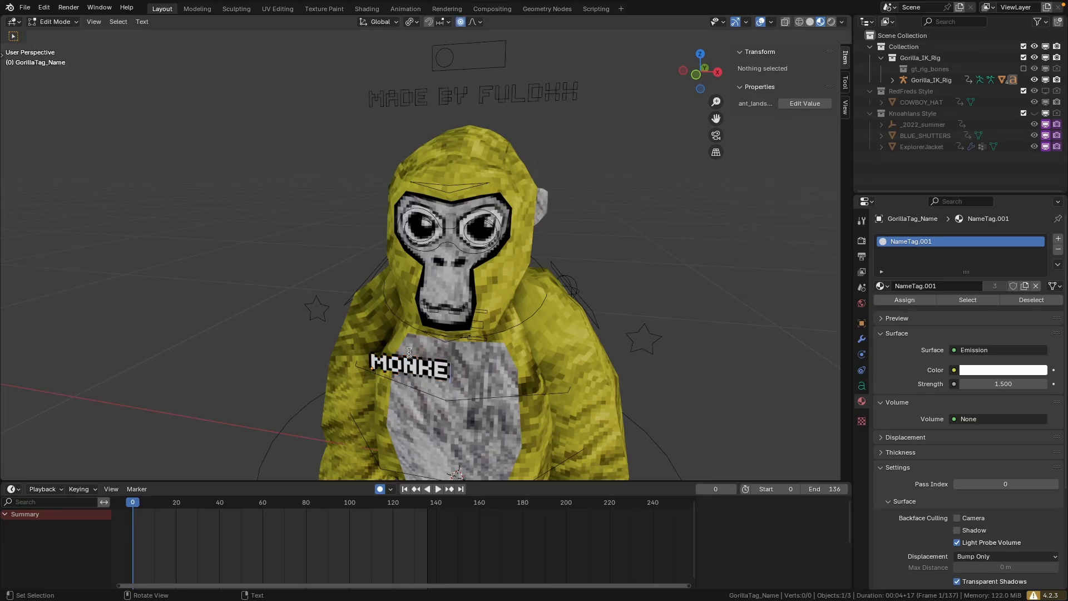
key("BackSpace")
key("BackSpace")
key("BackSpace")
key("BackSpace")
key("BackSpace")
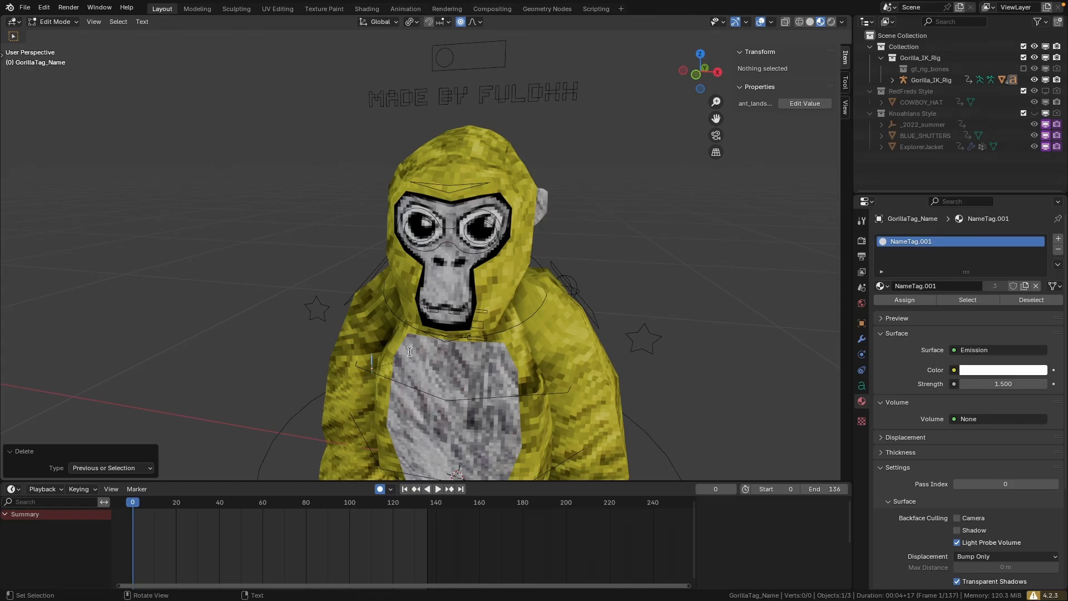
type("D")
key("BackSpace")
type("DIJDF")
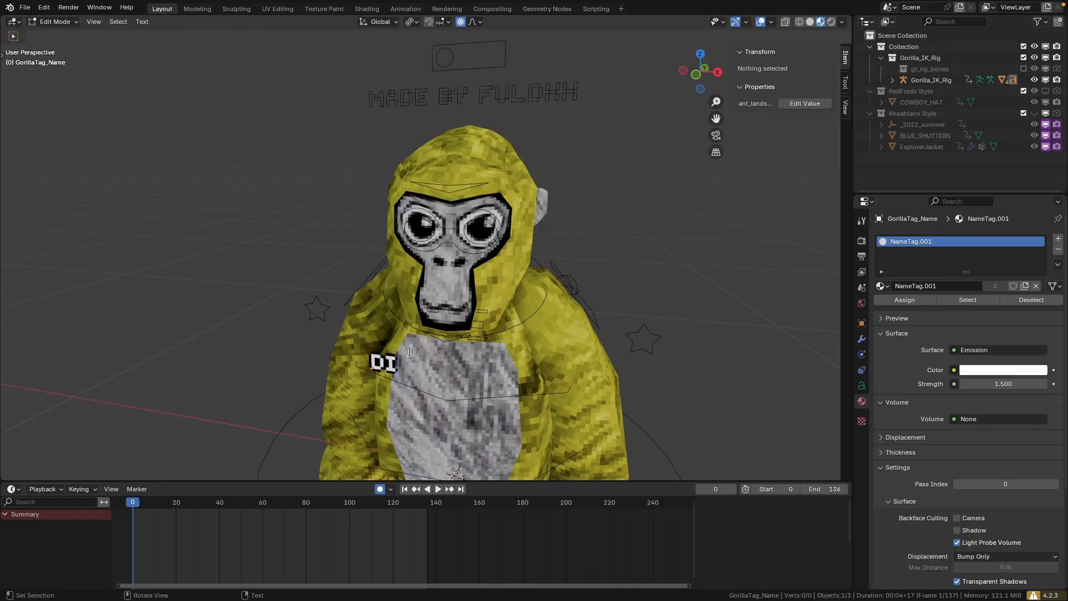
key("BackSpace")
key("BackSpace")
key("BackSpace")
key("BackSpace")
key("BackSpace")
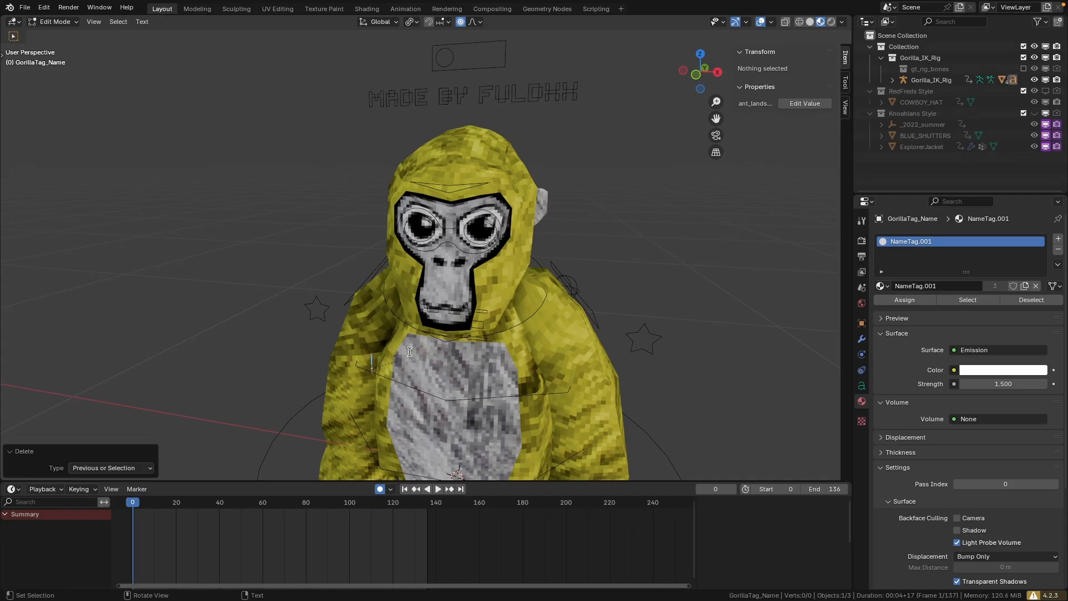
type(".isdf")
key("BackSpace")
key("BackSpace")
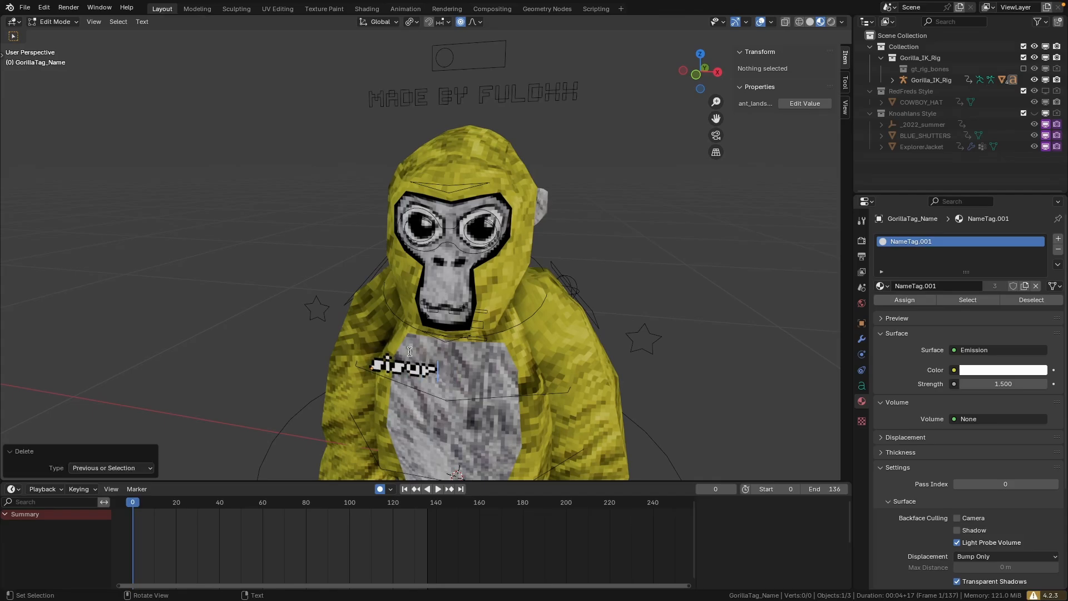
key("BackSpace")
key("BackSpace")
key("BackSpace")
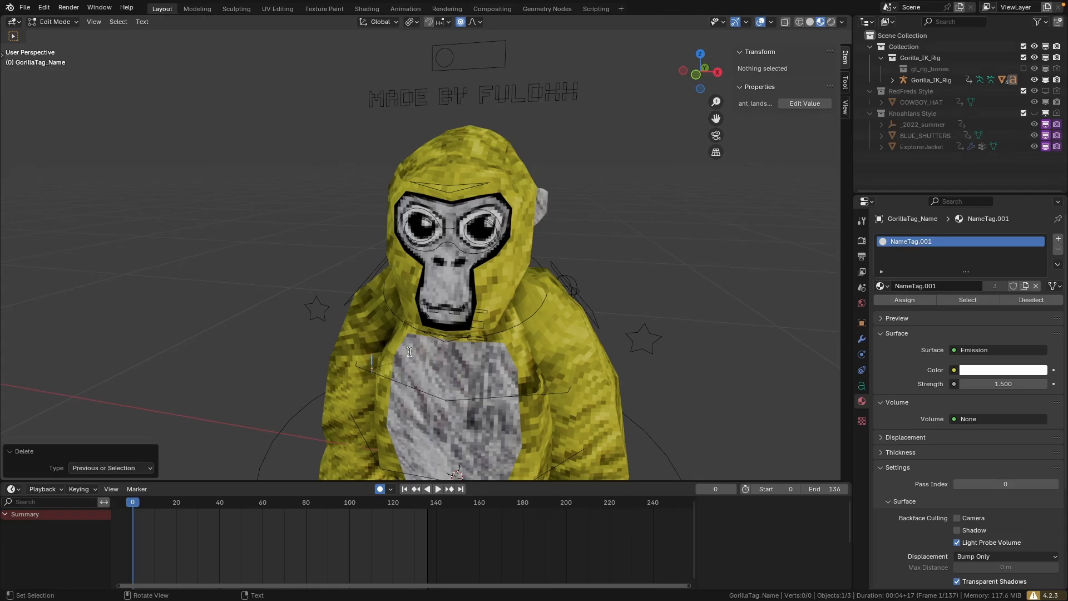
Enter SISURD as the name tag text and return to object mode.
type("SISURD")
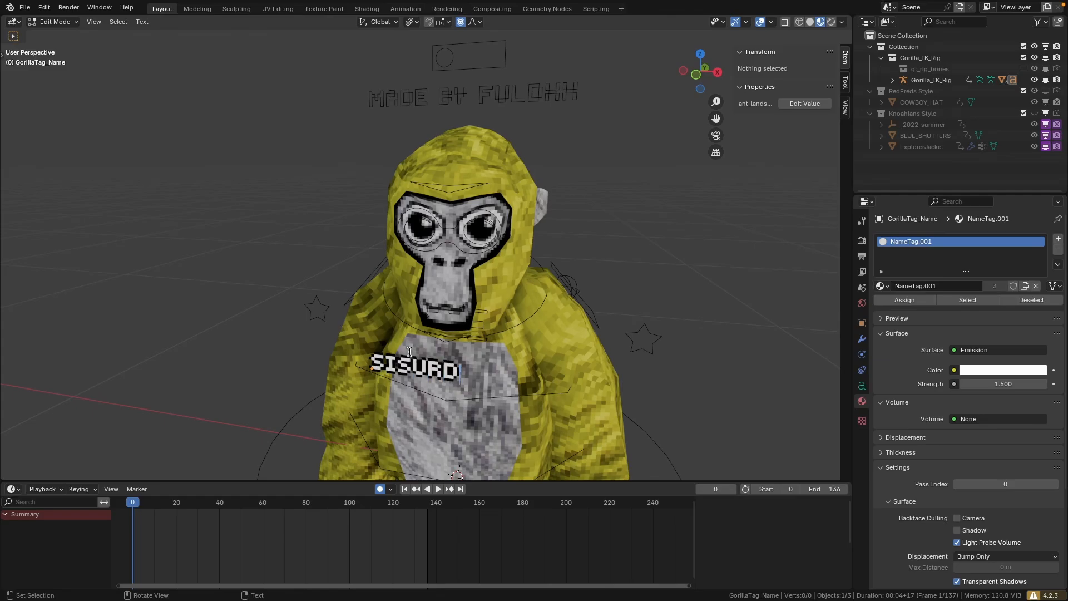
key("Tab")
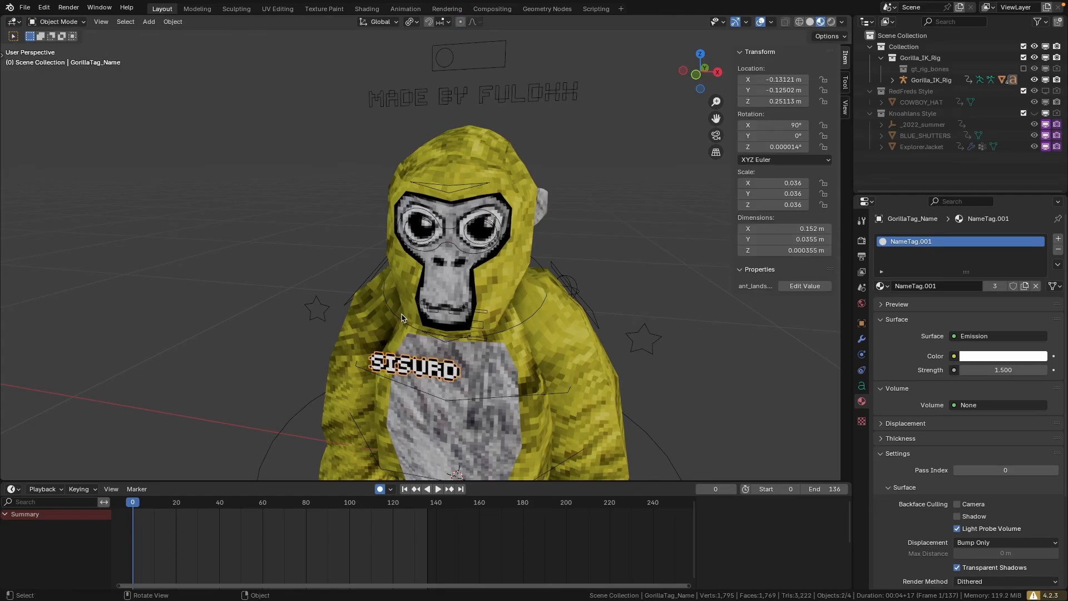
middle_click_drag(458, 377, 482, 396)
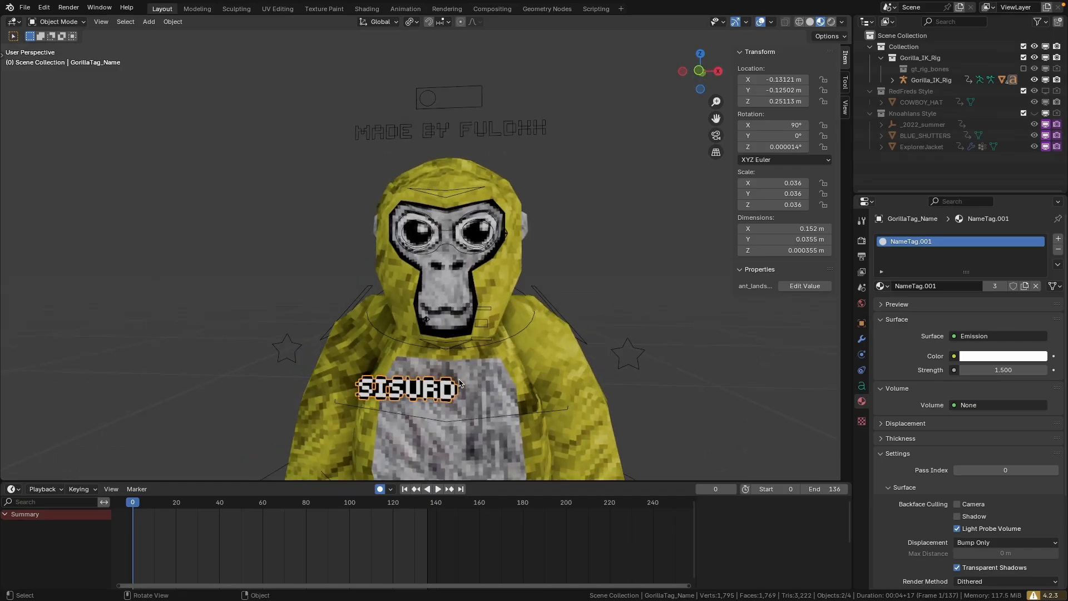
key("s")
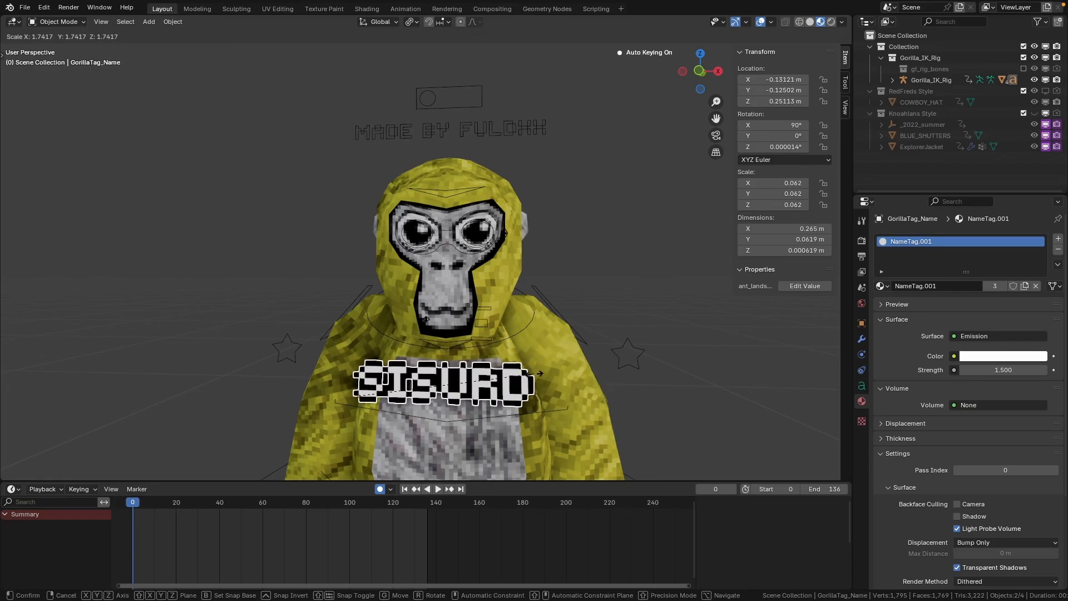
left_click(531, 373)
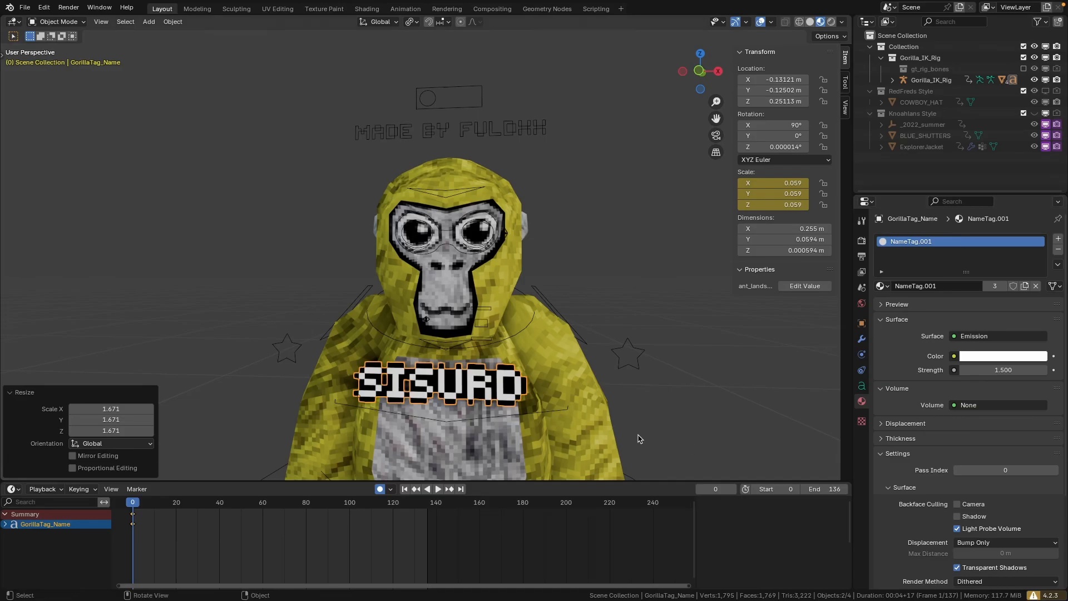
key("ctrl+z")
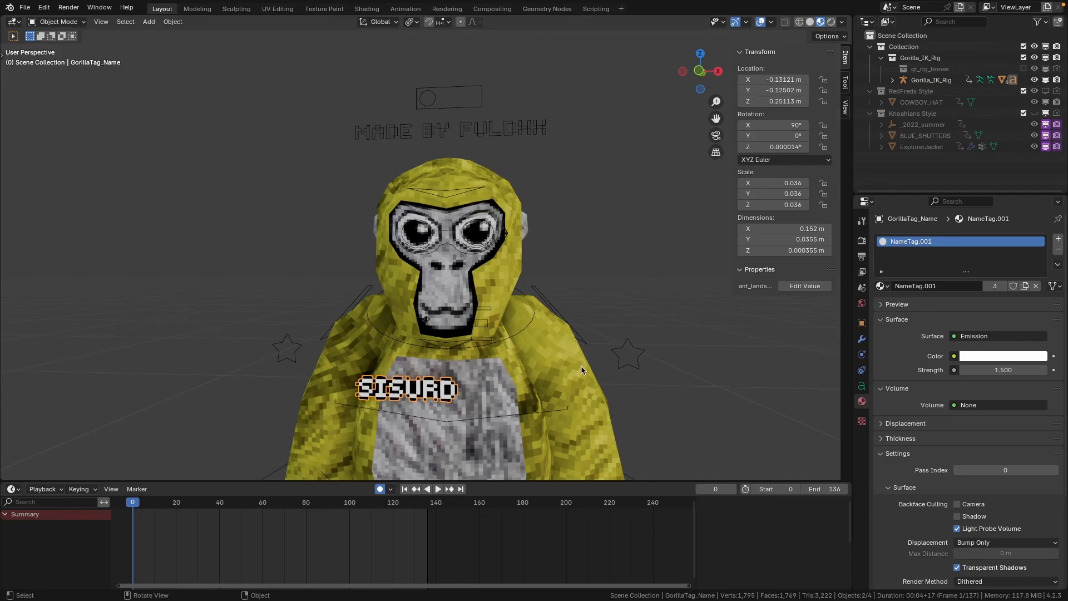
Scale the SISURD name tag up uniformly by about 1.73 so it spans the gorilla's chest.
key("s")
left_click(716, 354)
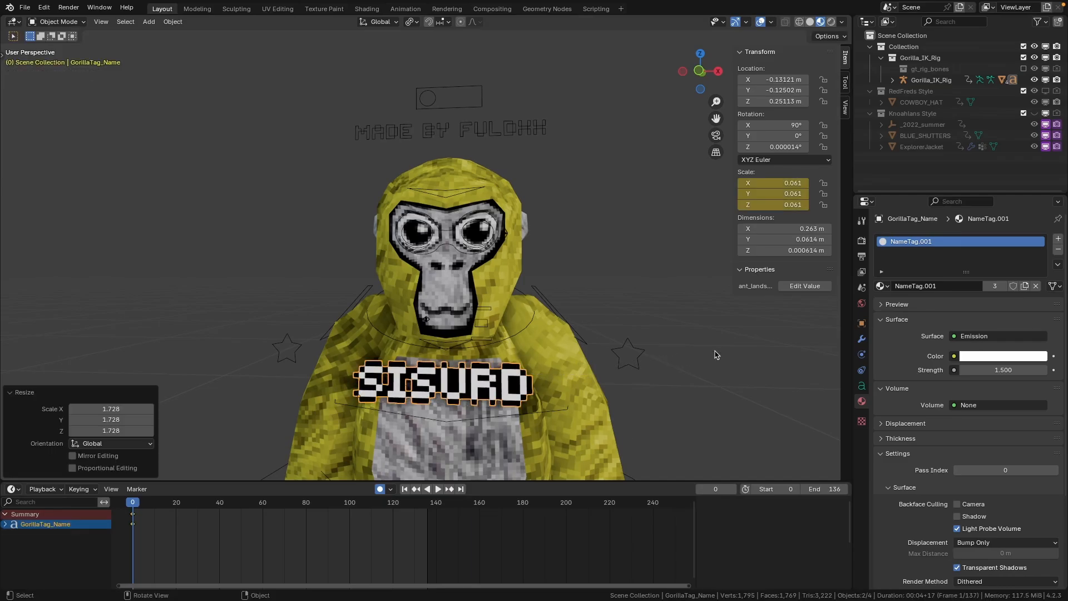
middle_click_drag(436, 414, 475, 421)
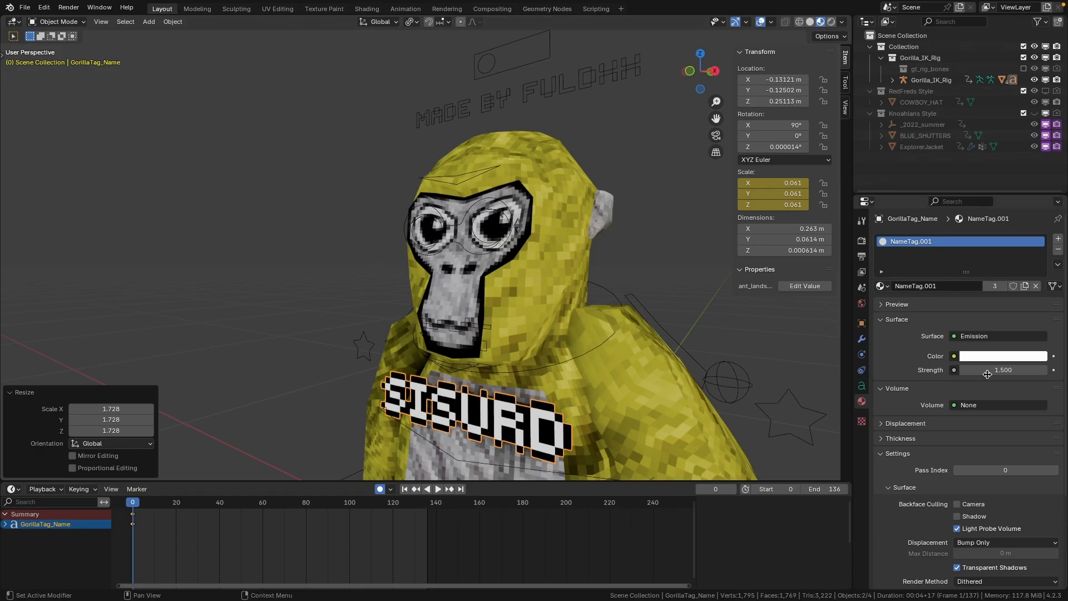
Raise the emission strength of the name tag's NameTag.001 material to 51.1.
left_click_drag(987, 374, 1030, 374)
middle_click_drag(696, 377, 692, 421)
left_click_drag(987, 369, 1008, 368)
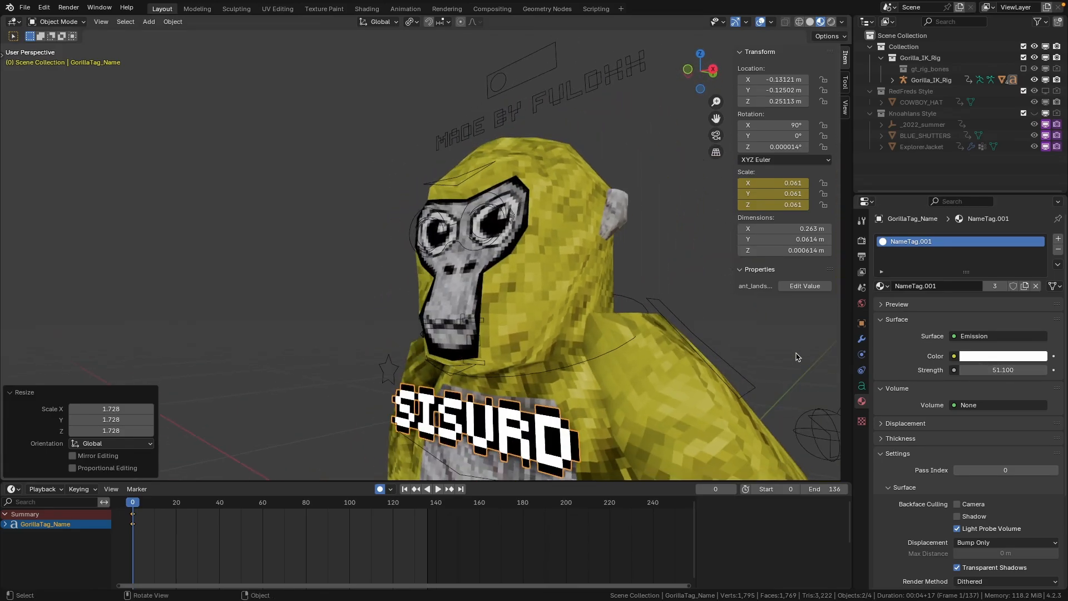
Check the name tag's glow in rendered shading, return to material preview, and deselect the tag.
left_click(832, 22)
mouse_move(640, 159)
middle_mouse_down()
mouse_move(608, 232)
mouse_move(677, 248)
mouse_move(634, 172)
mouse_move(668, 112)
middle_mouse_up()
left_click(821, 22)
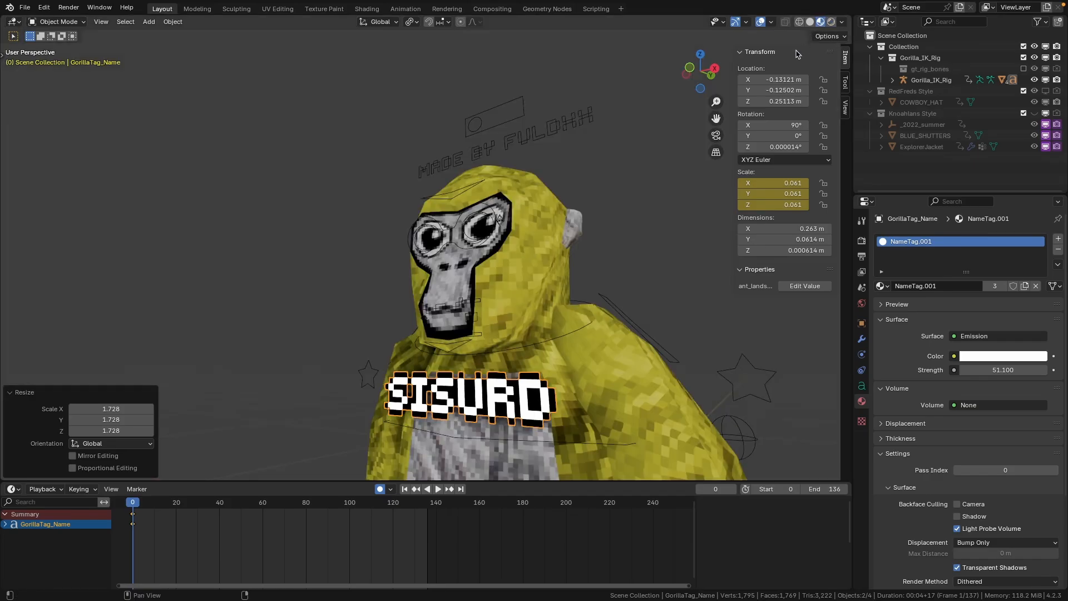
middle_click_drag(740, 234, 711, 315)
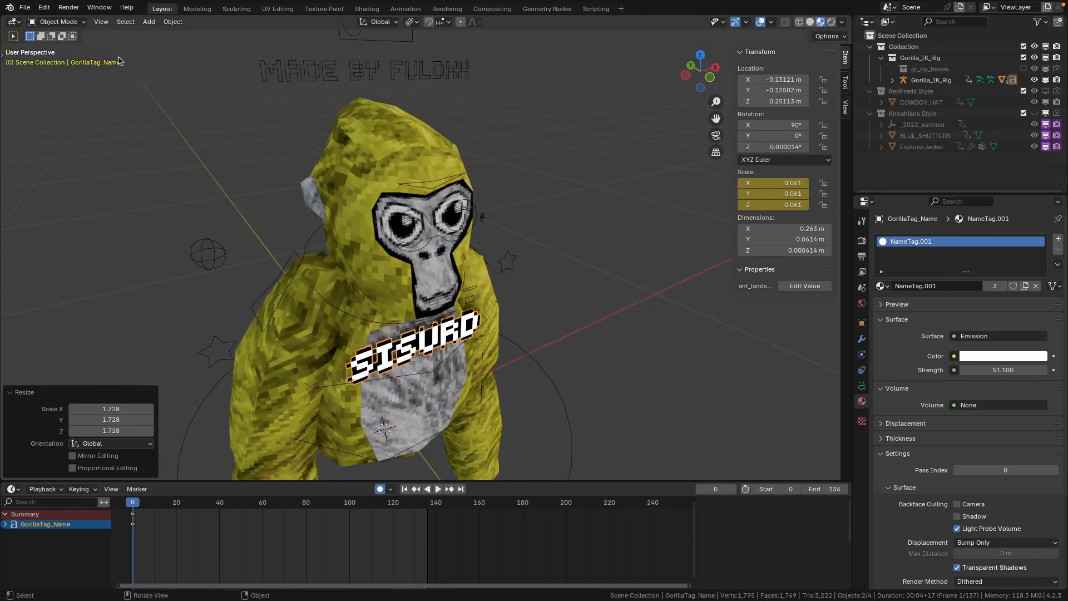
left_click(124, 121)
scroll(178, 135, "down", 3)
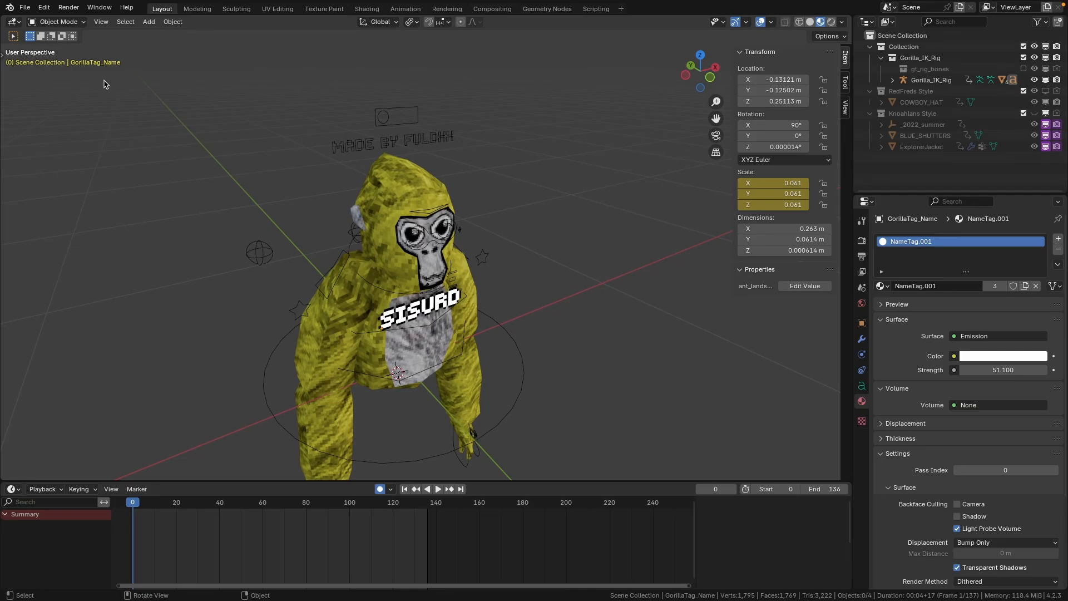
Start an append from the GorillaTag cosmetics blend file in the rigs folder and open its Object category.
left_click(25, 8)
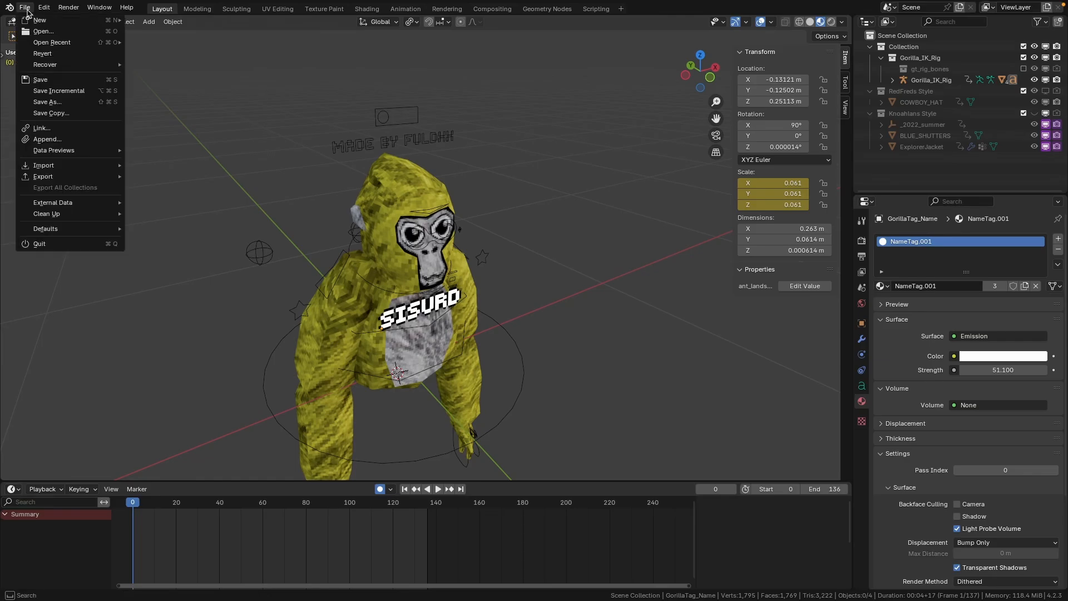
left_click(46, 140)
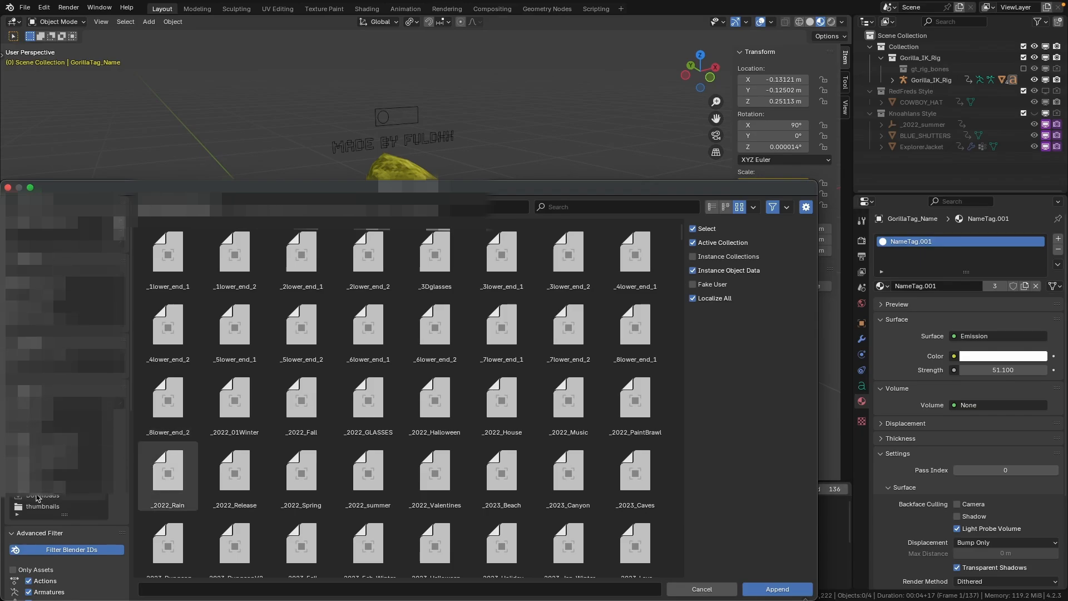
scroll(38, 497, "down", 3)
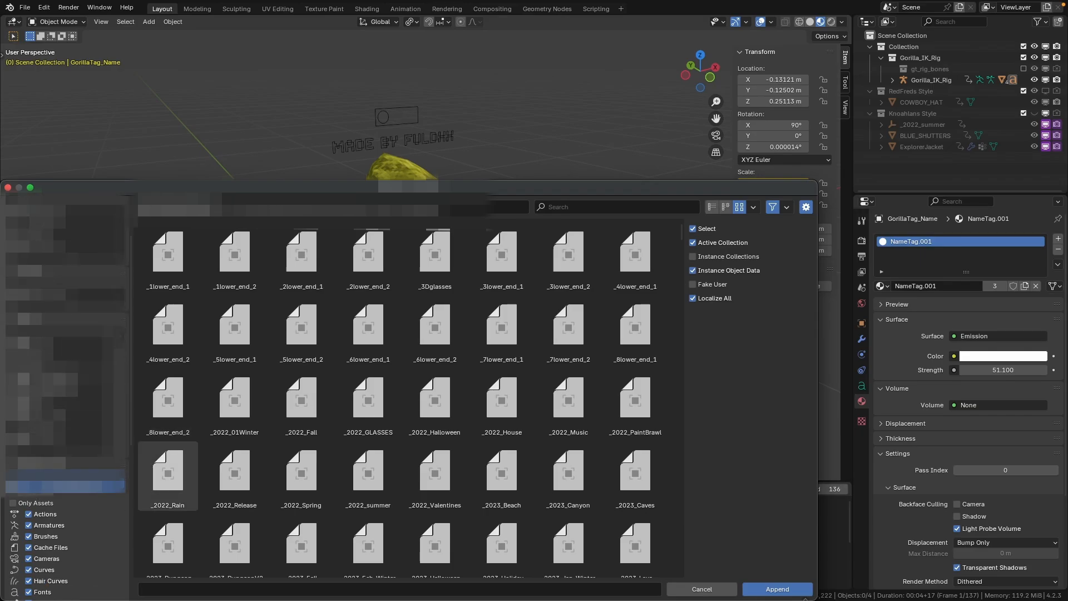
scroll(59, 390, "up", 1)
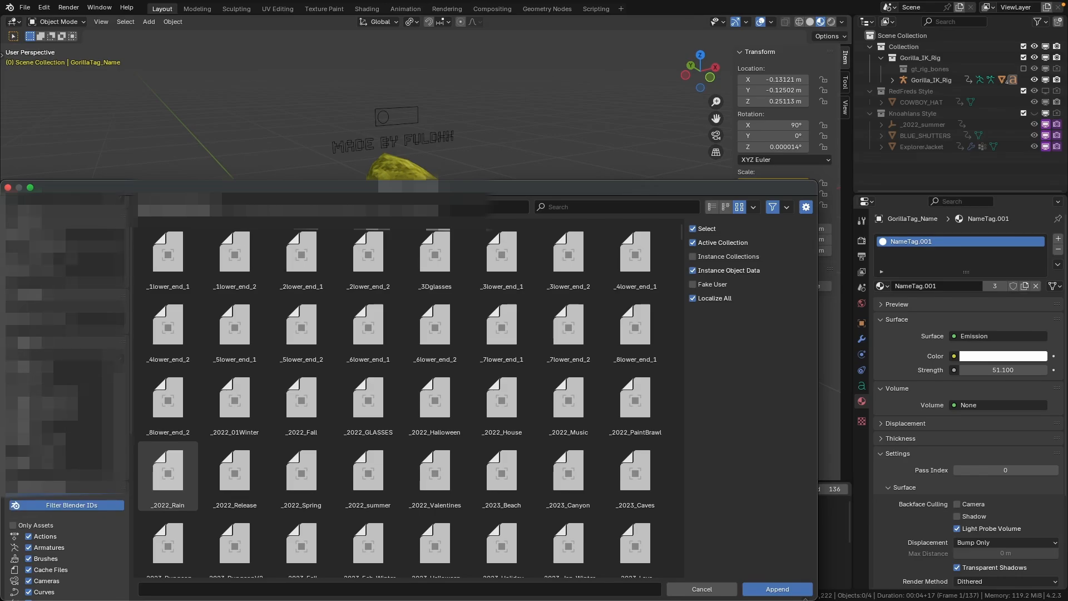
left_click(66, 259)
left_click(569, 256)
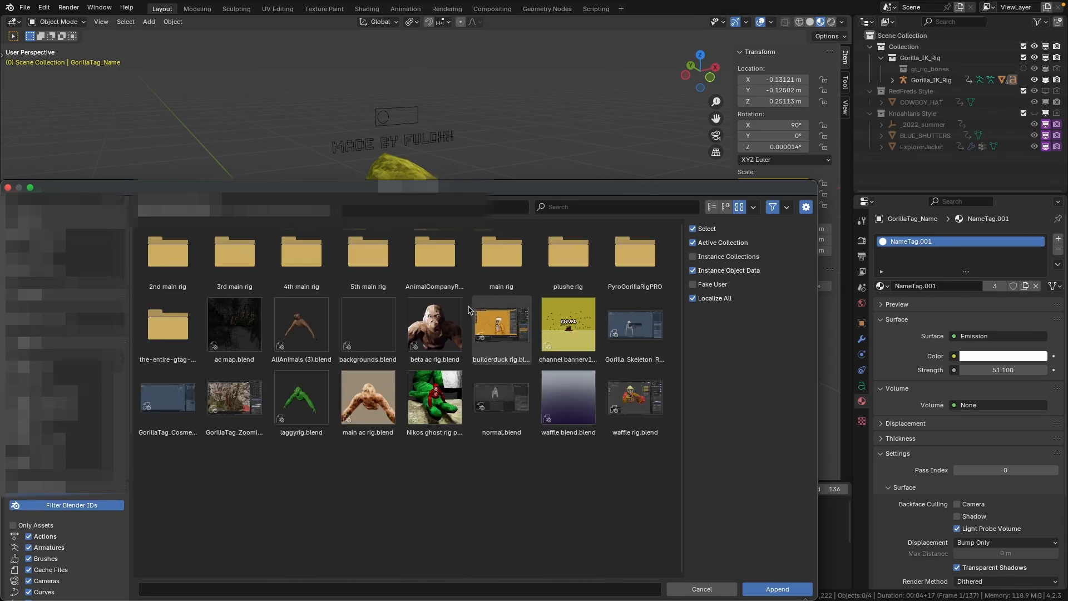
double_click(168, 397)
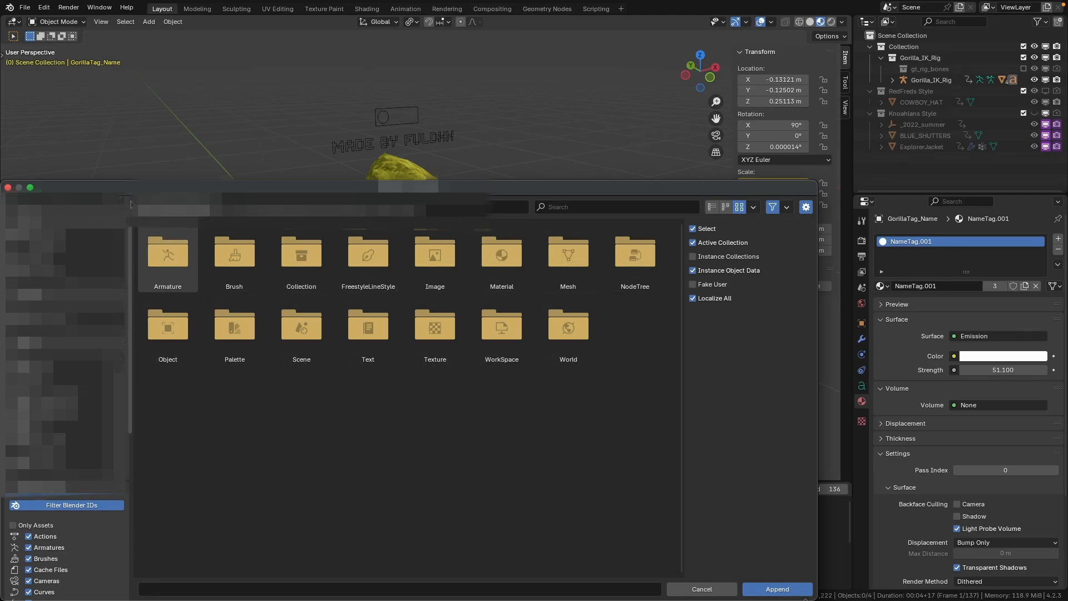
left_click(144, 208)
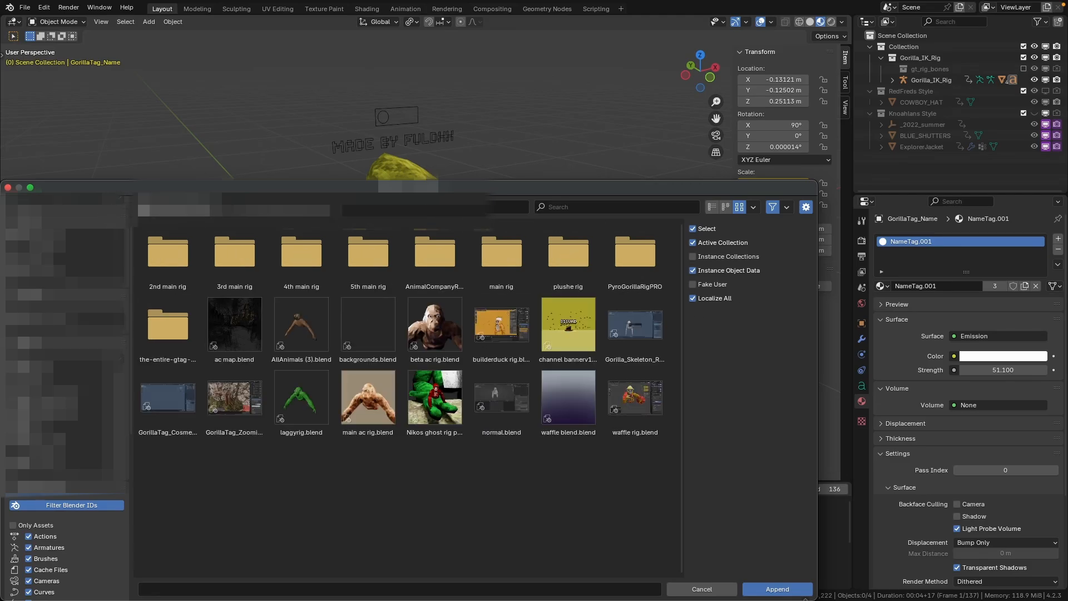
left_click(182, 431)
double_click(183, 430)
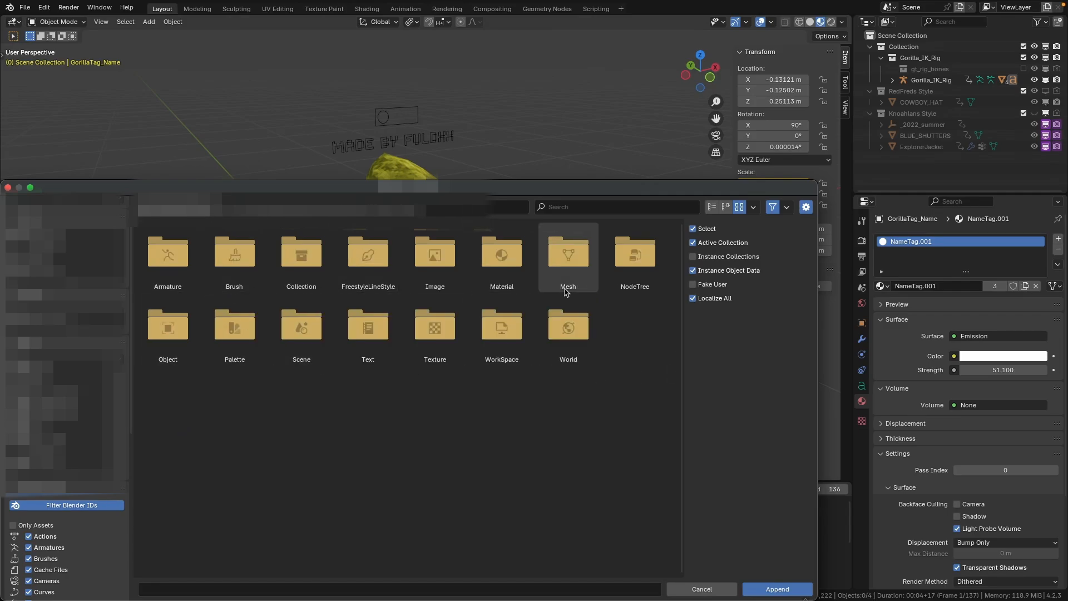
double_click(170, 328)
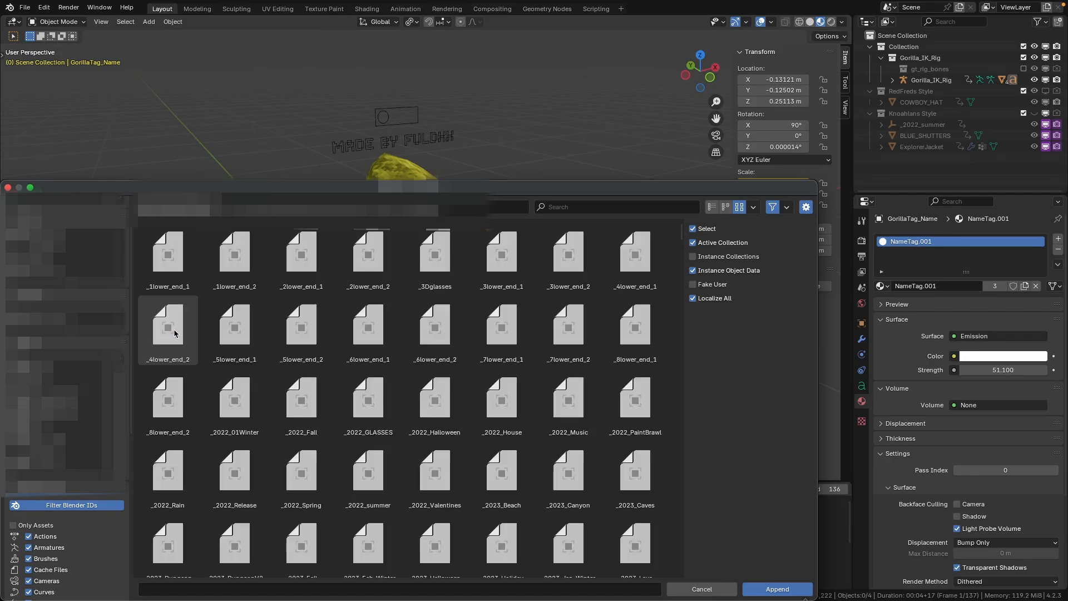
Search the objects for "snowman" and append SnowmanHat_LHADH to the scene.
left_click(604, 206)
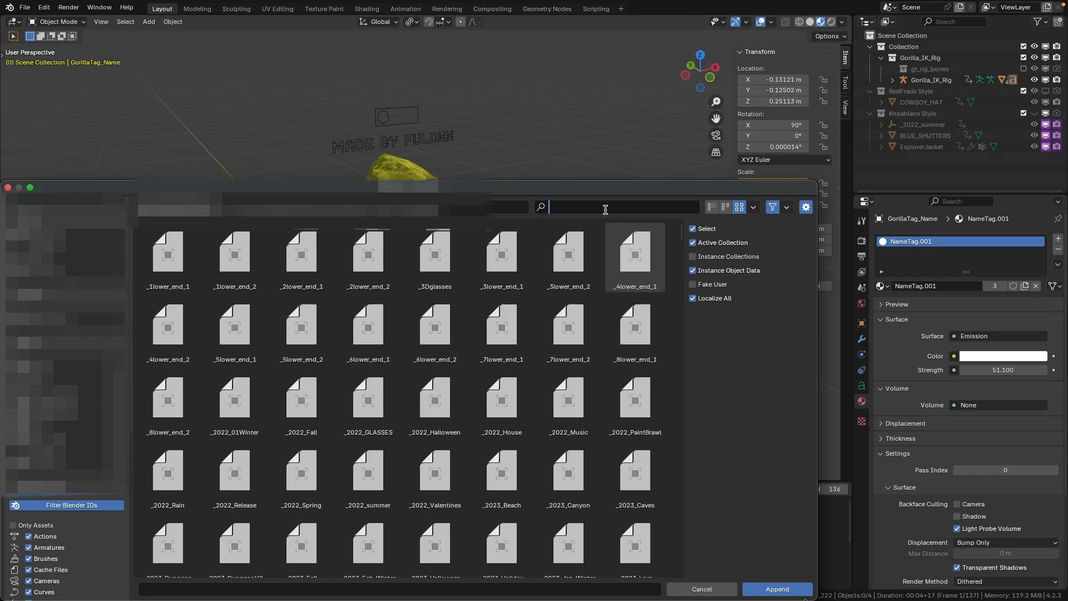
type("snowman")
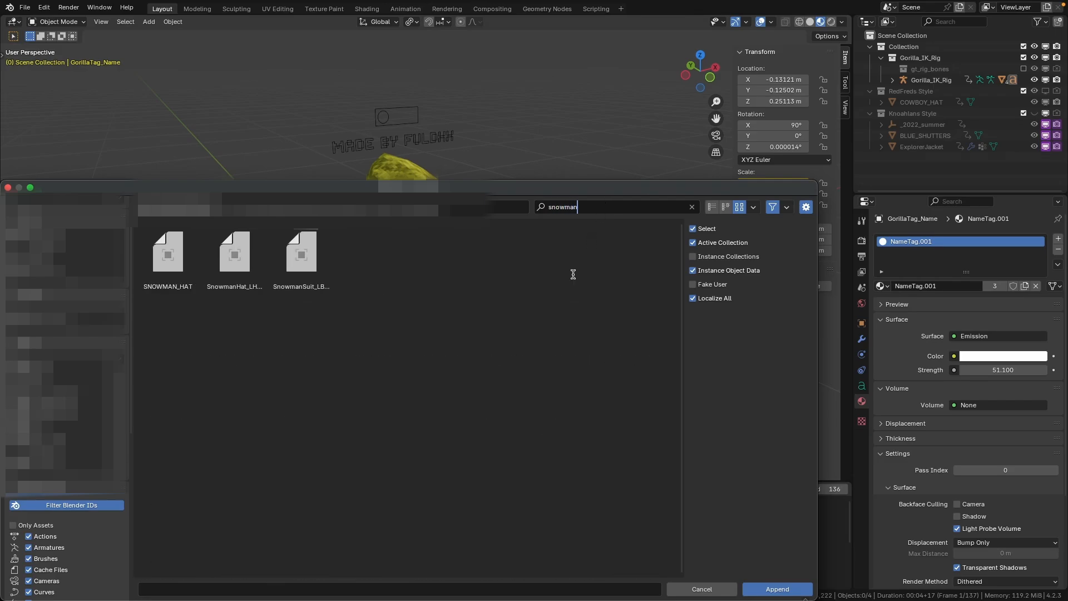
left_click(476, 441)
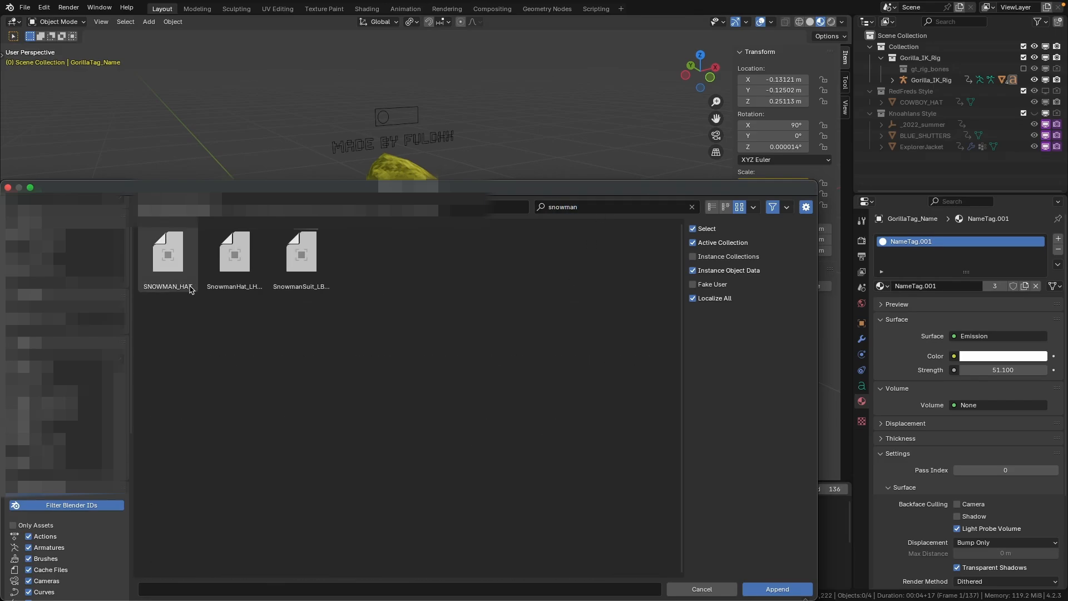
double_click(249, 273)
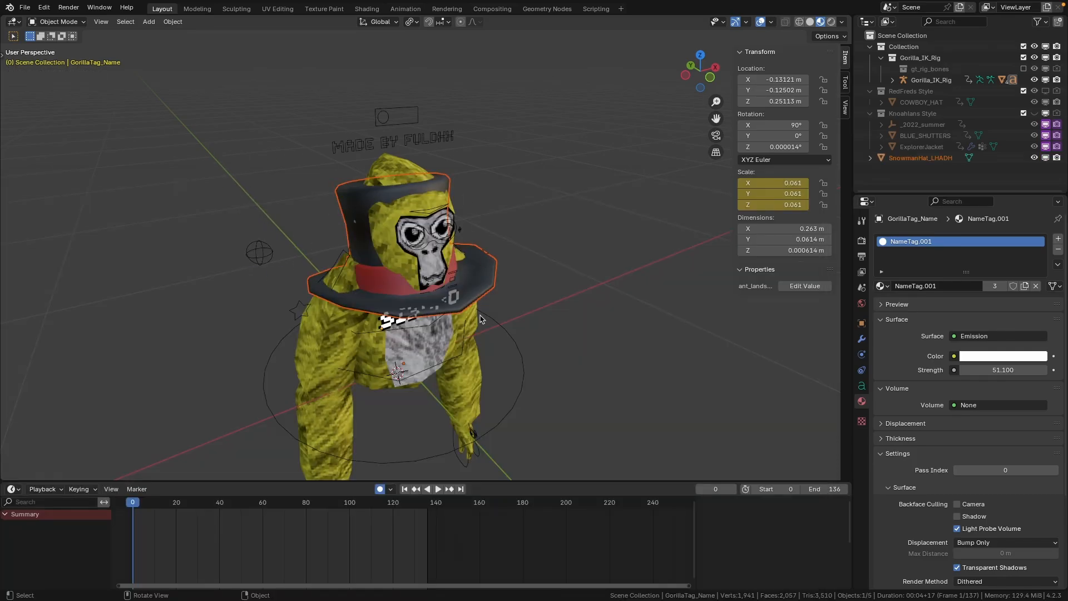
Show the viewport tools, move the snowman hat up about 0.2126 m along Z onto the gorilla's head, and deselect it.
middle_click_drag(481, 318, 405, 272)
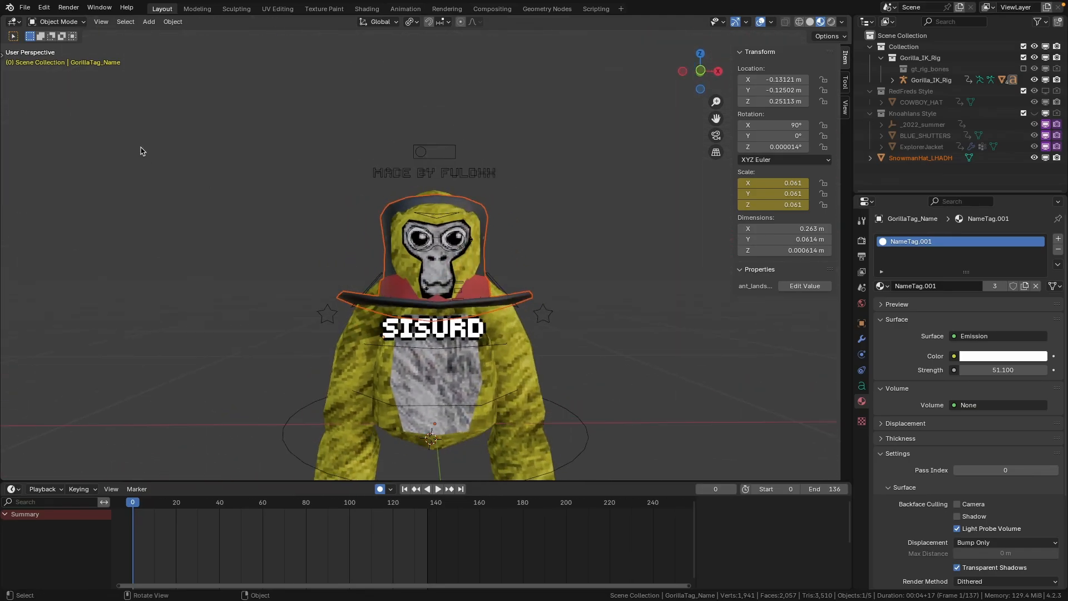
left_click(101, 24)
left_click(108, 35)
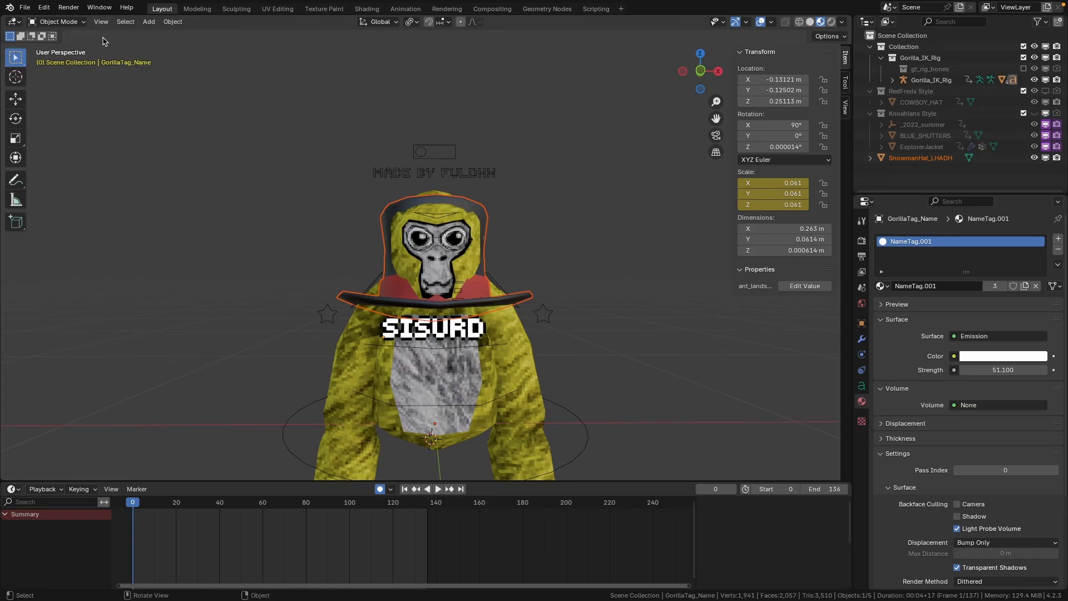
left_click(16, 99)
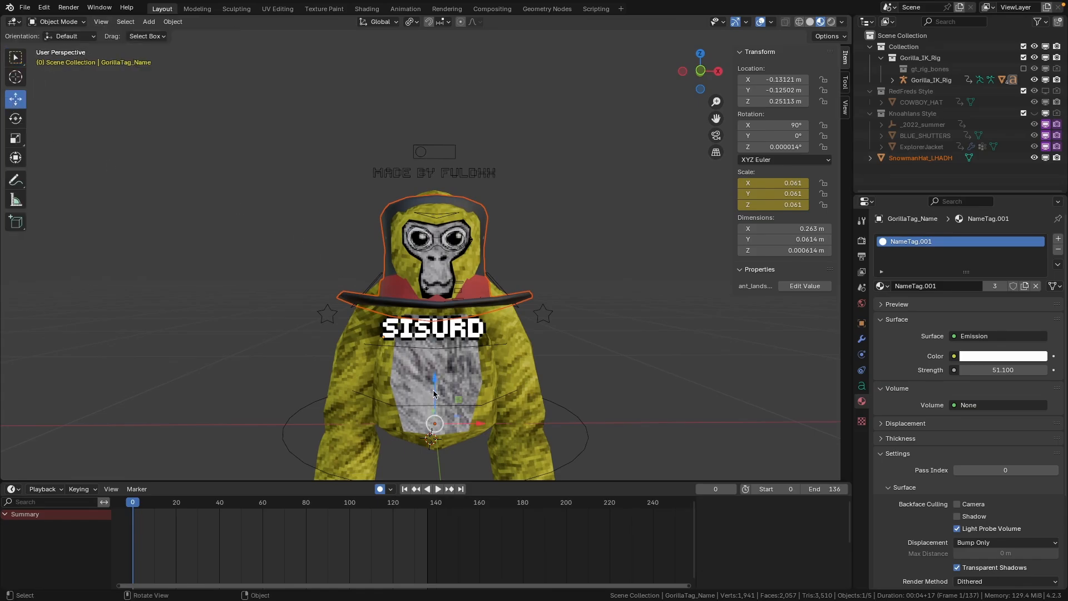
left_click_drag(435, 394, 435, 310)
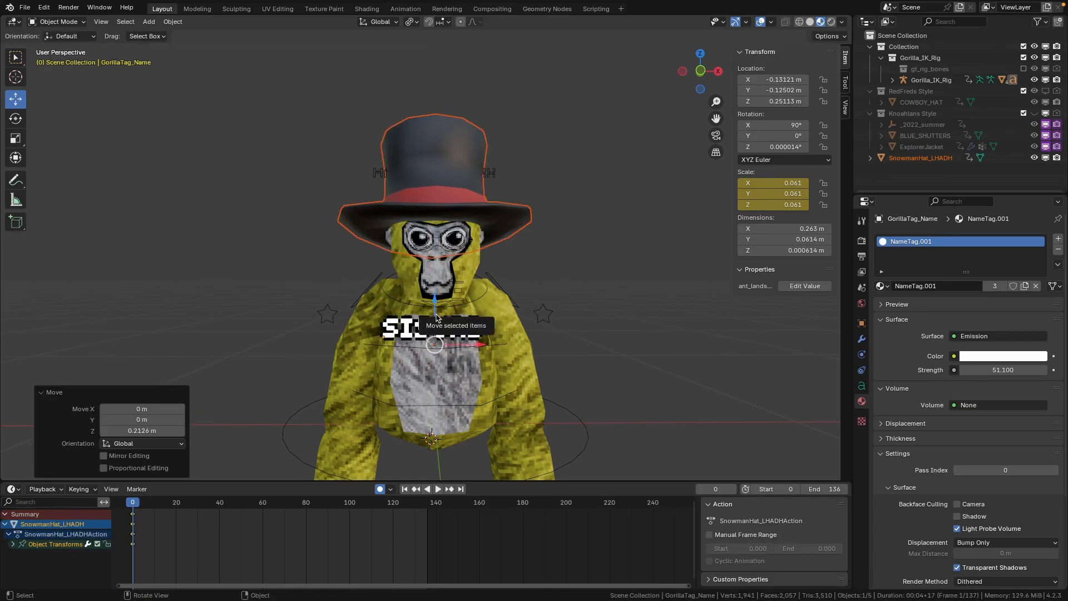
scroll(510, 335, "down", 2)
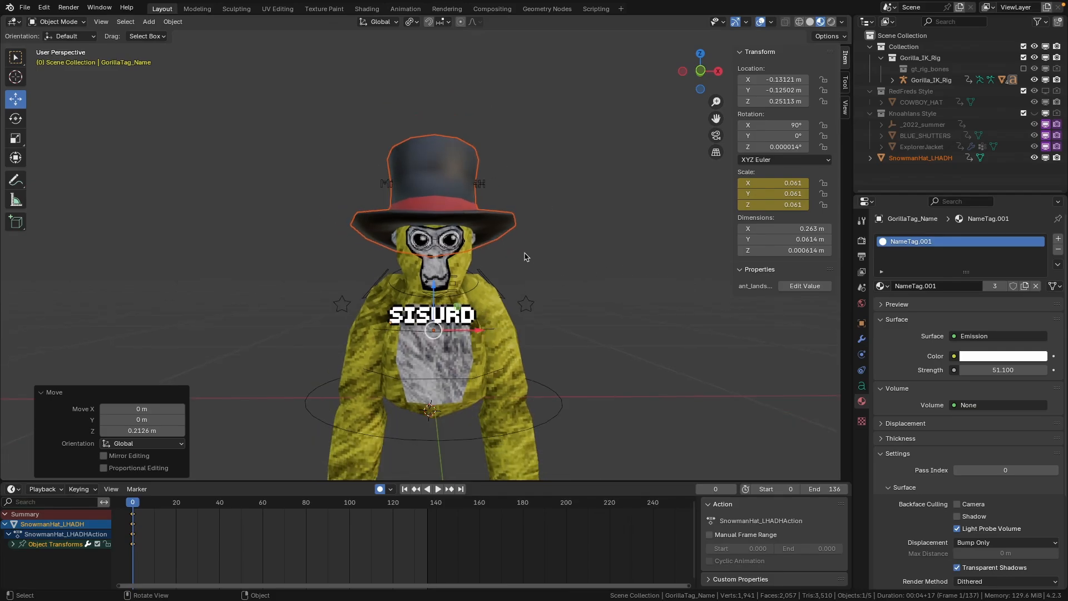
left_click(613, 249)
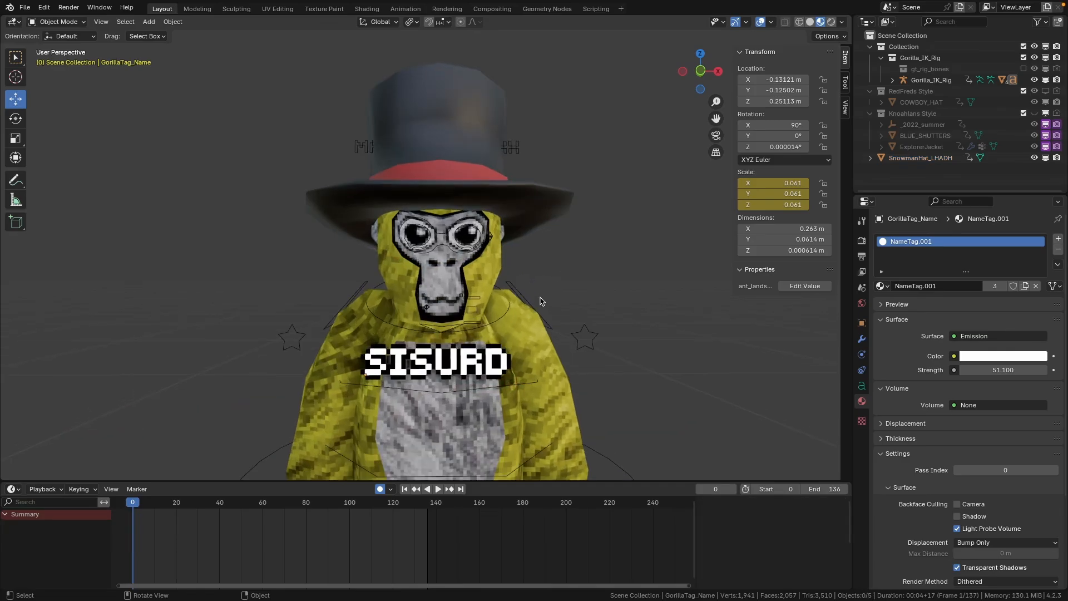
Parent the snowman hat to the gorilla rig's head bone in Pose Mode, using the Bone type with Keep Transform.
scroll(543, 300, "up", 5)
scroll(570, 328, "down", 1)
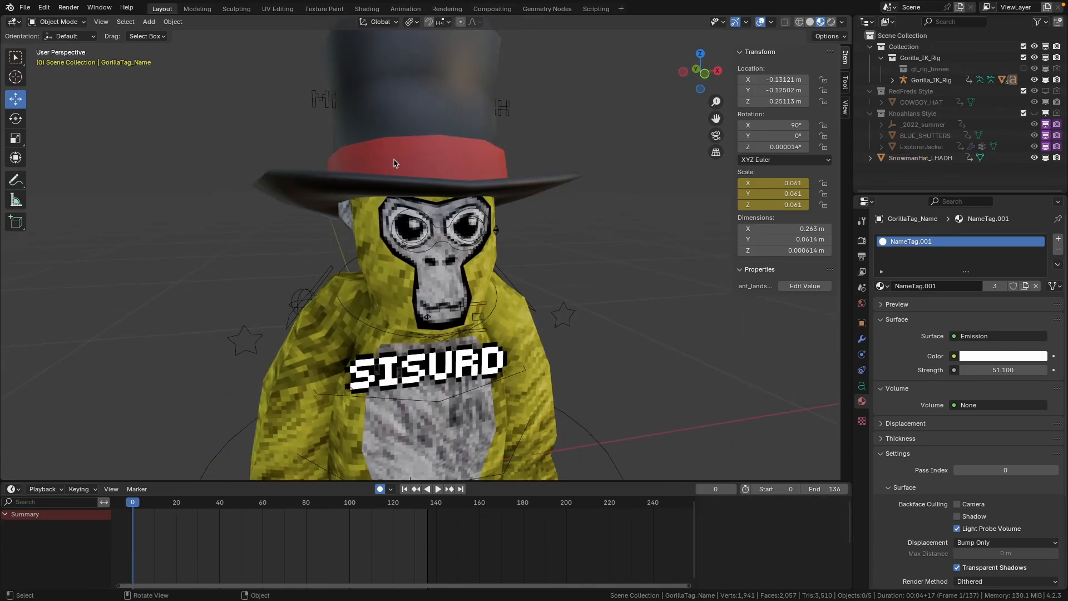
left_click(408, 150)
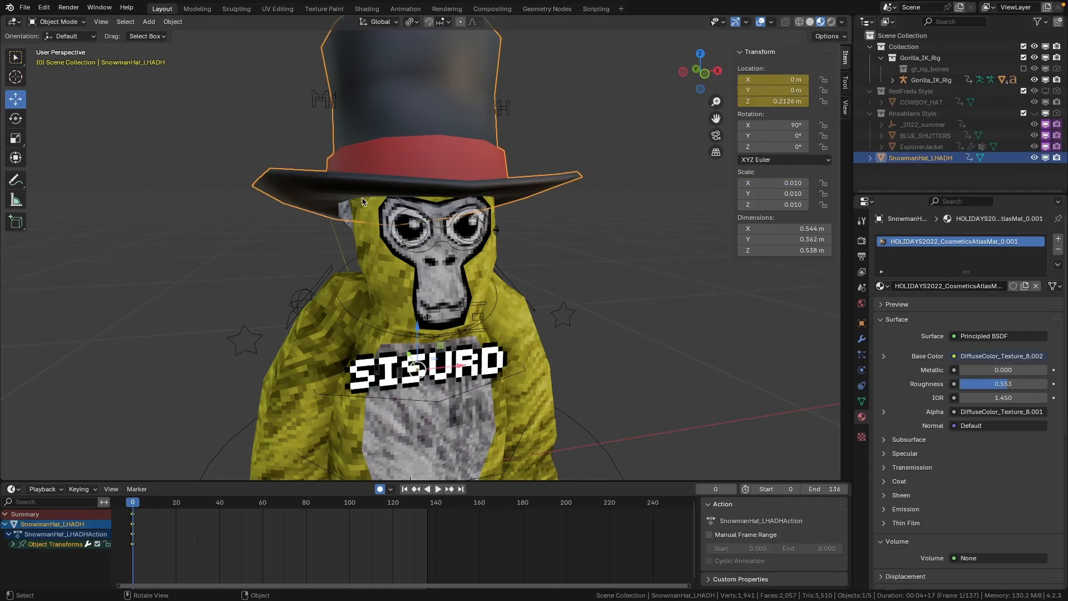
left_click(361, 324)
middle_click_drag(363, 333, 233, 171)
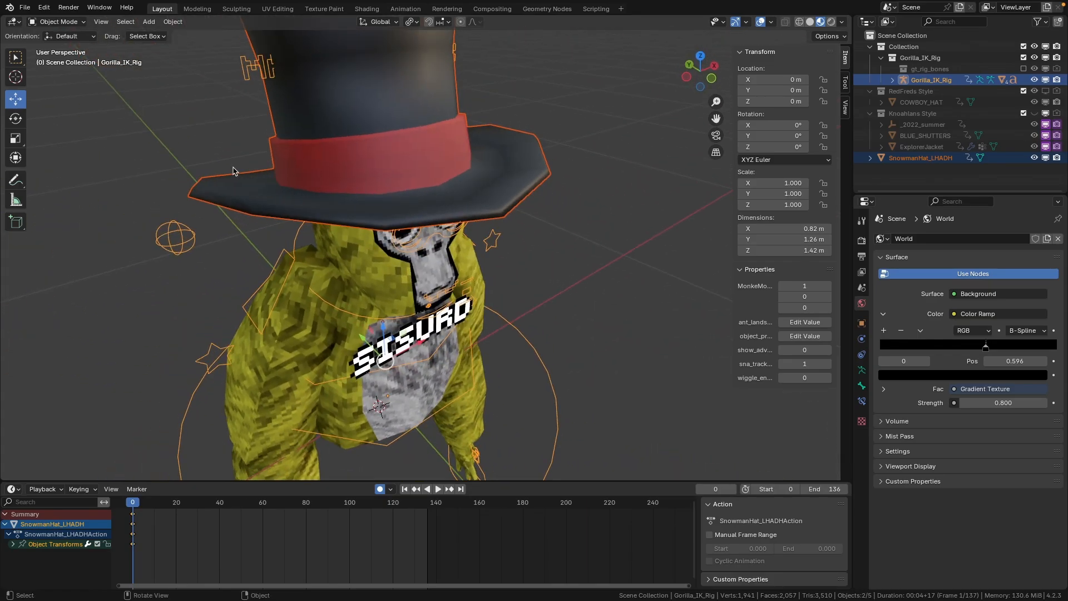
left_click(61, 22)
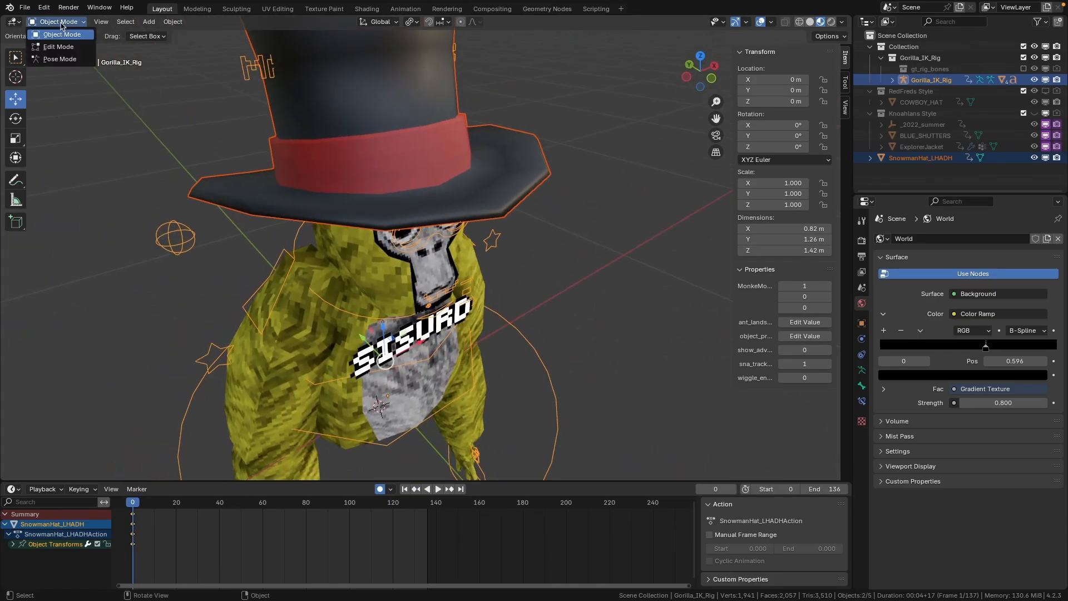
left_click(60, 59)
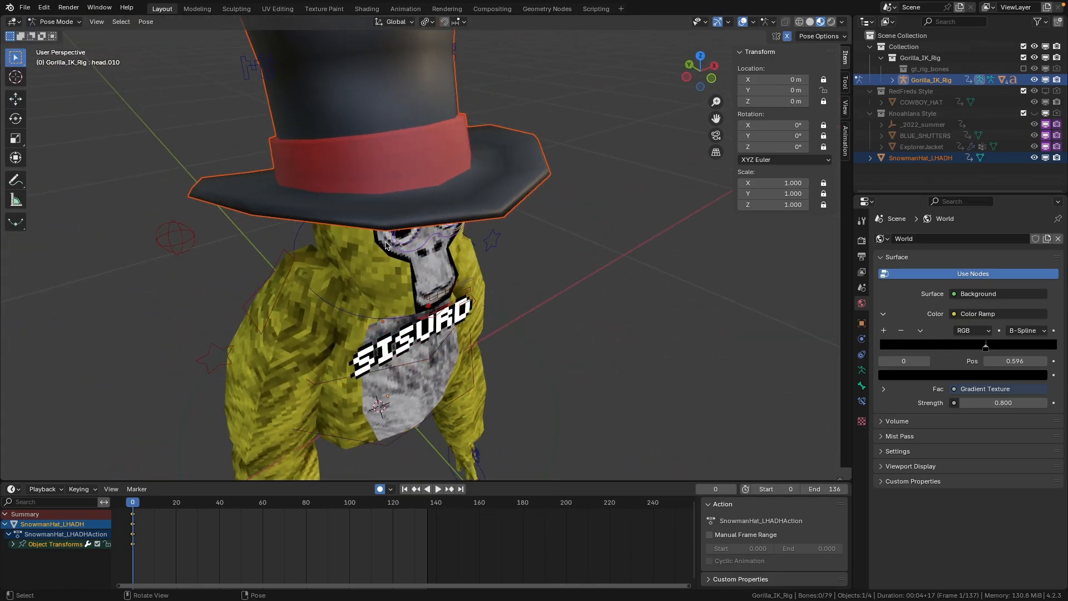
middle_click_drag(386, 245, 344, 285)
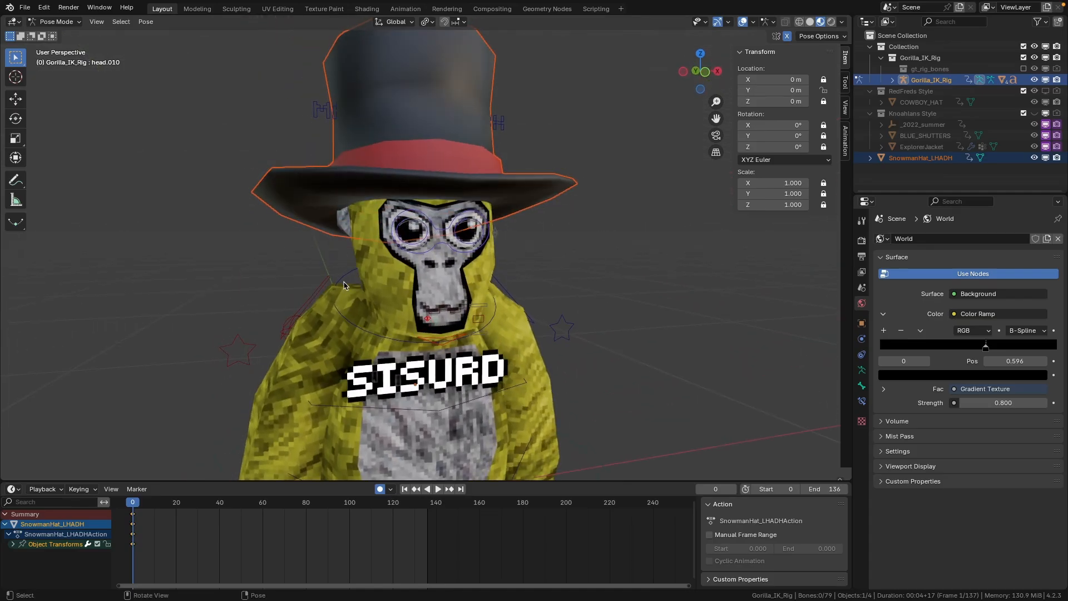
left_click(351, 329)
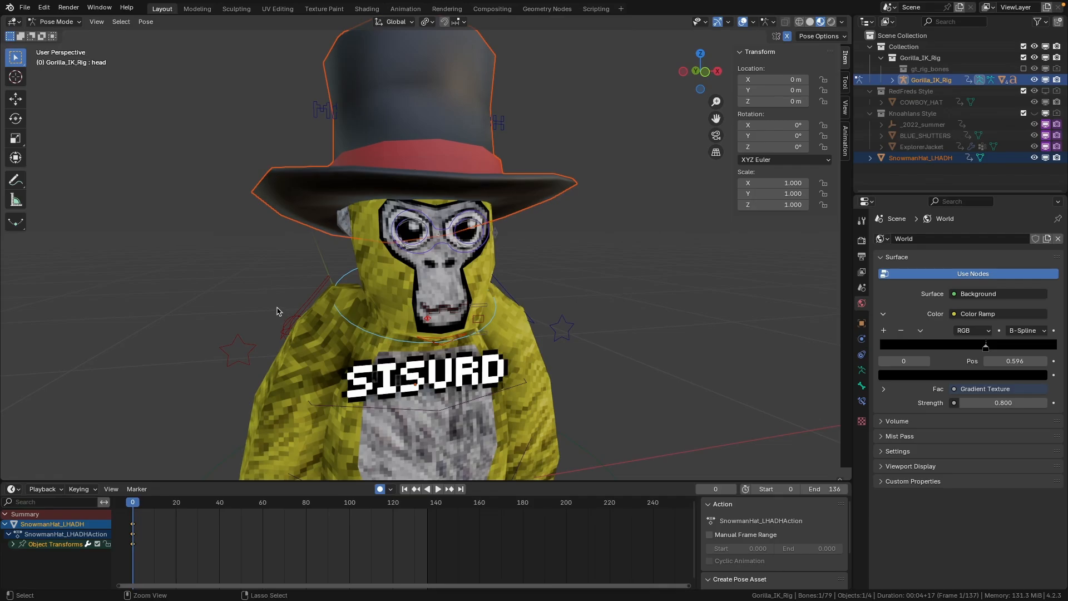
key("super+p")
left_click(357, 294)
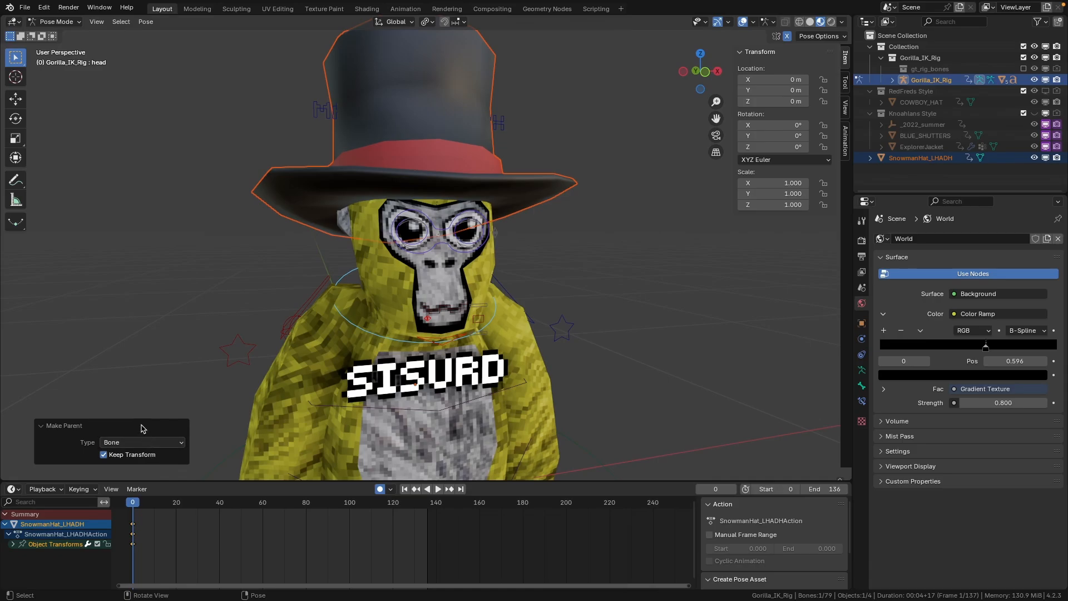
Test the hat's attachment by moving the head bone, and undo the move.
left_click(17, 100)
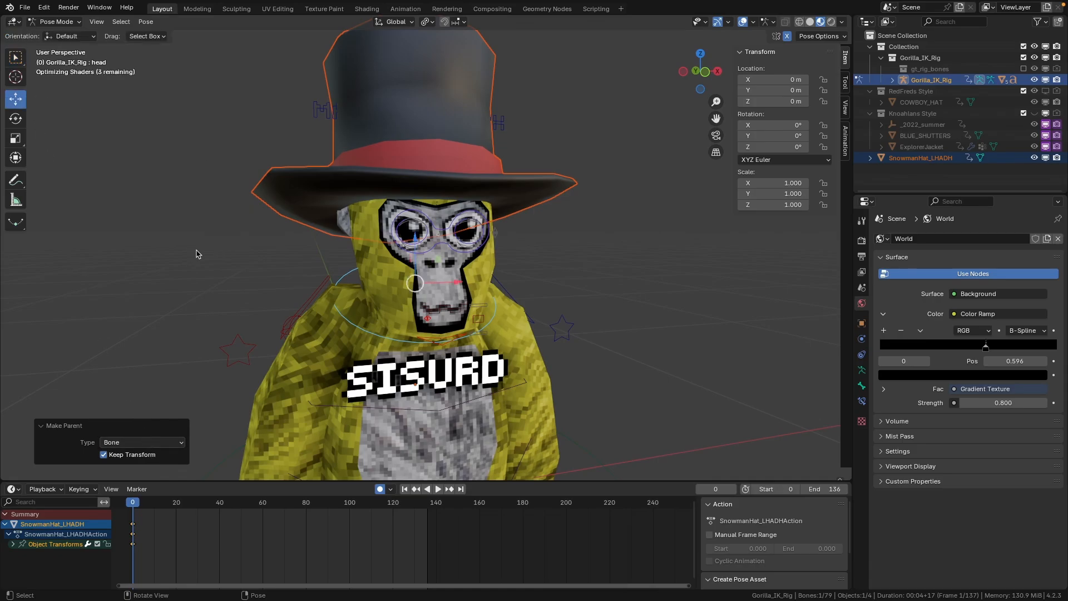
left_click_drag(457, 283, 435, 300)
key("ctrl+z")
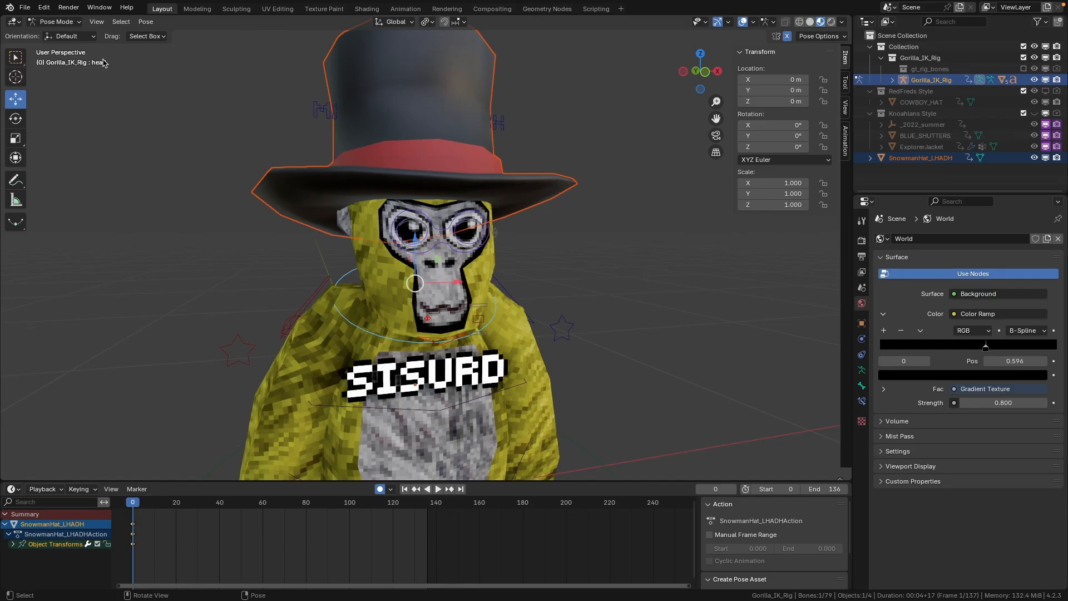
Return to Object Mode, raise the snowman hat about 0.002 m along Z, and deselect it.
left_click(56, 22)
left_click(56, 34)
left_click(445, 151)
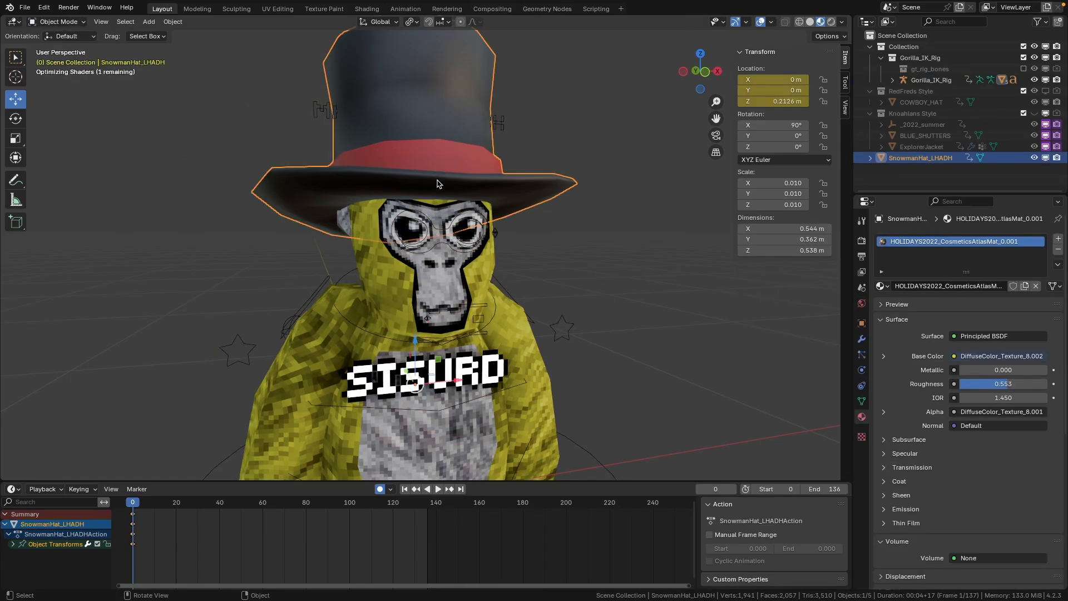
scroll(390, 181, "down", 4)
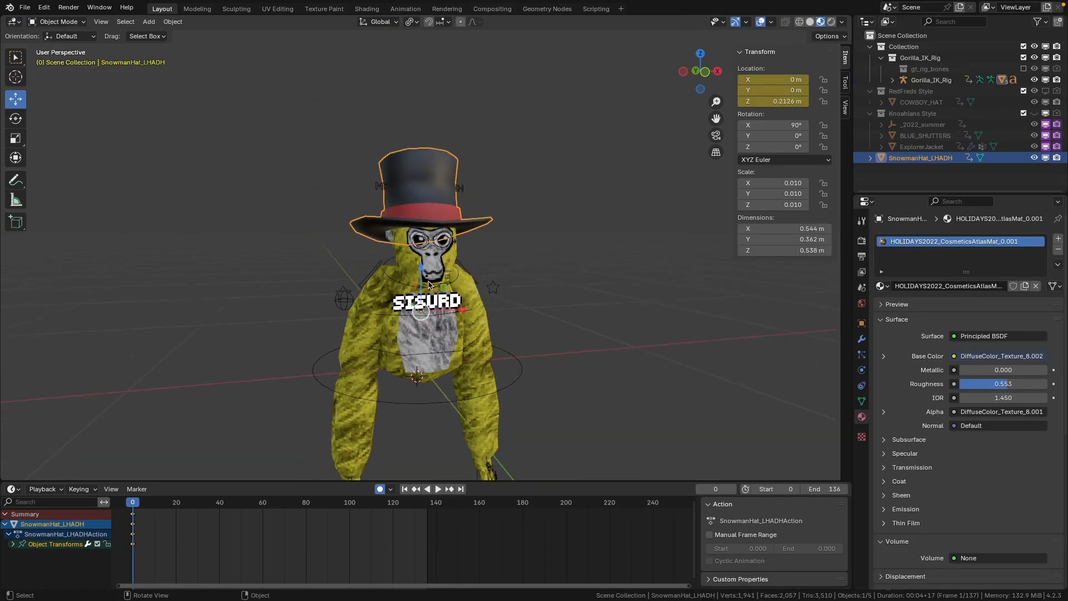
key("g")
key("z")
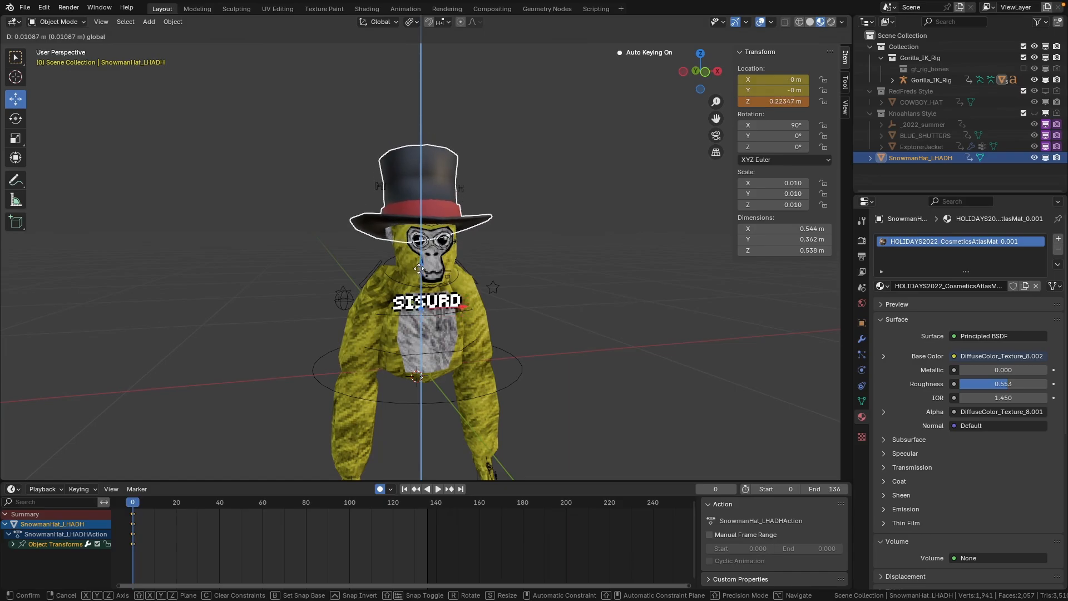
left_click(420, 271)
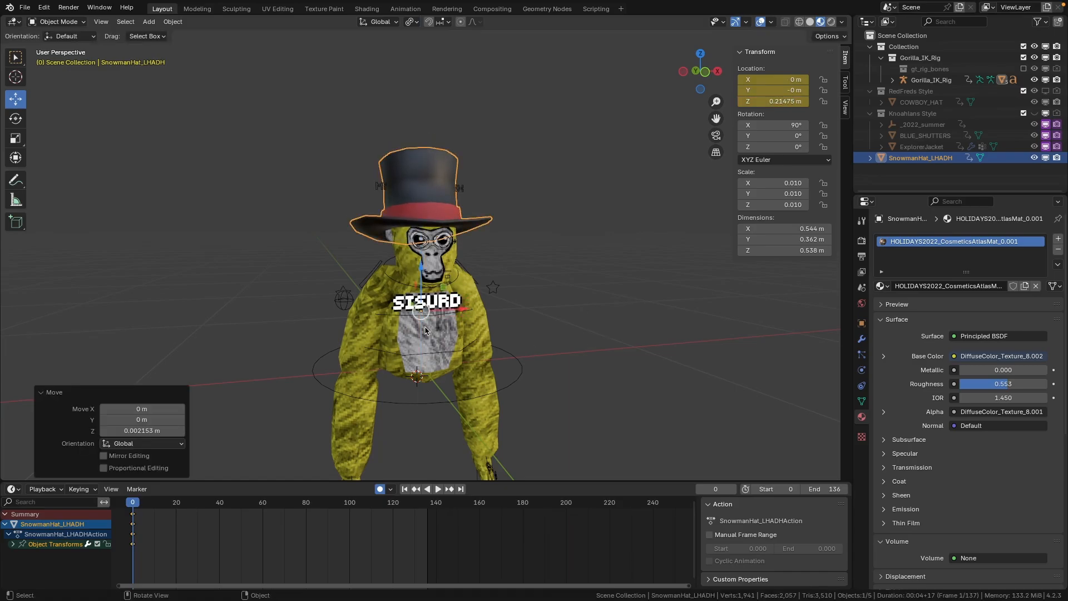
left_click(594, 294)
middle_click_drag(595, 294, 647, 316)
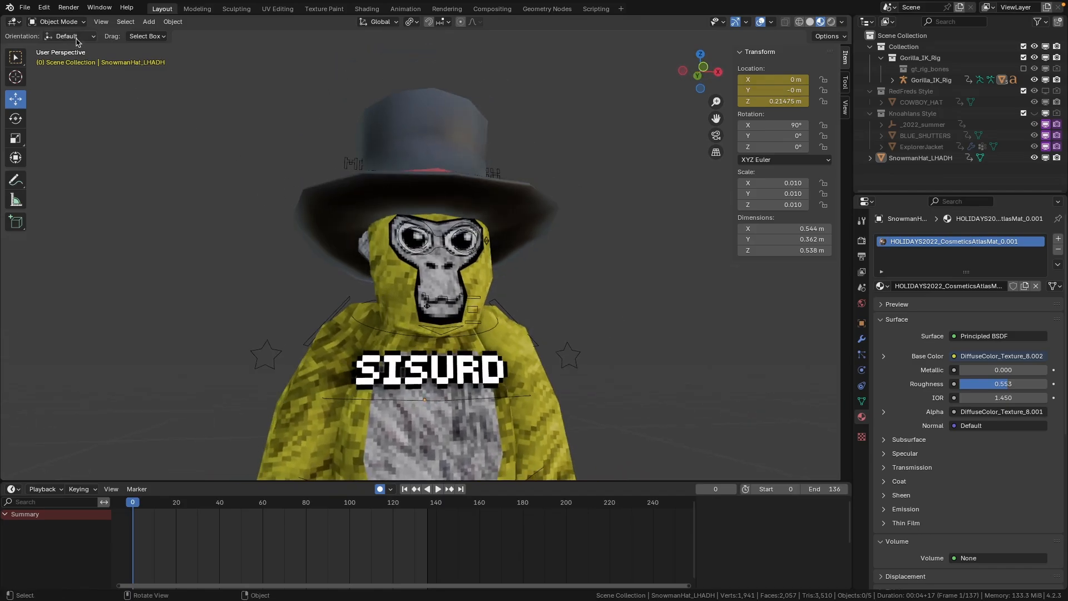
Append the BOWTIE object from the cosmetics file.
left_click(25, 7)
left_click(55, 140)
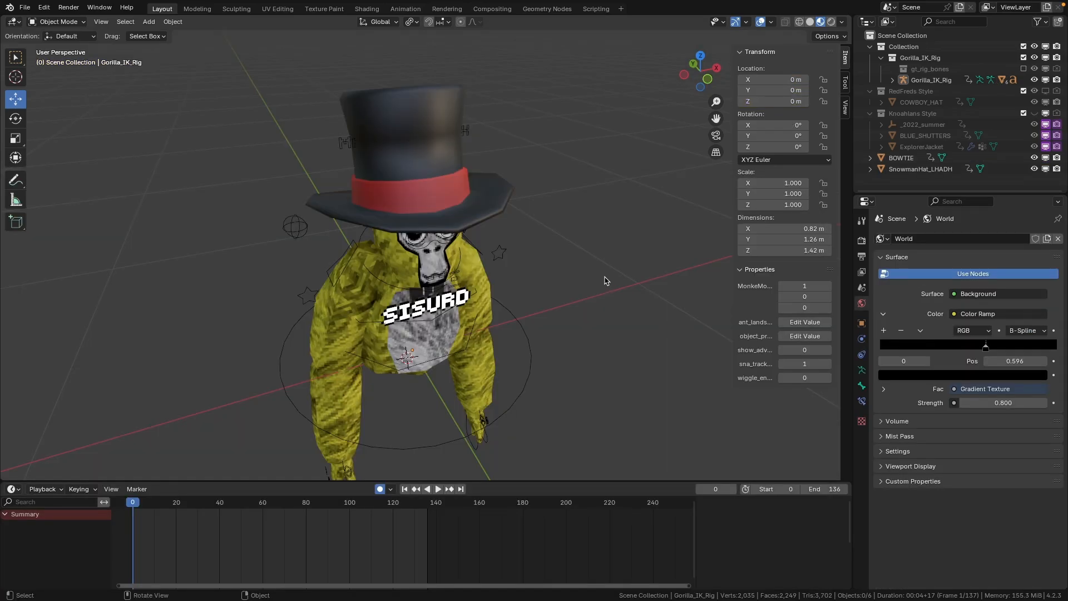
Set the Fresnel Color of the gorilla model's GorillaTagColor material to white.
left_click(471, 271)
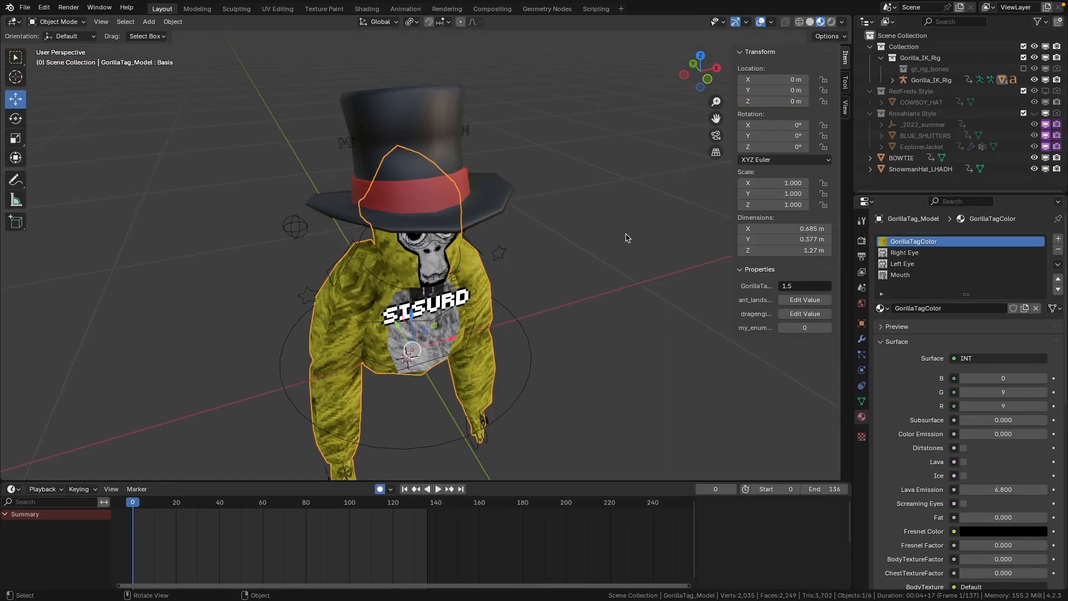
left_click(707, 79)
scroll(996, 469, "down", 4)
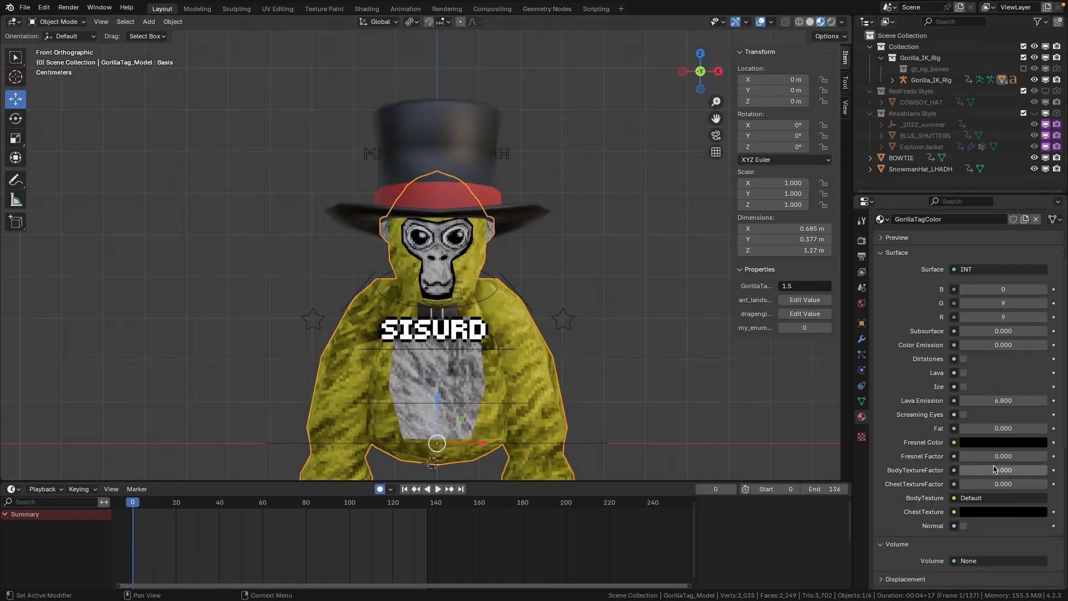
left_click(1010, 444)
left_click_drag(1043, 316, 1043, 281)
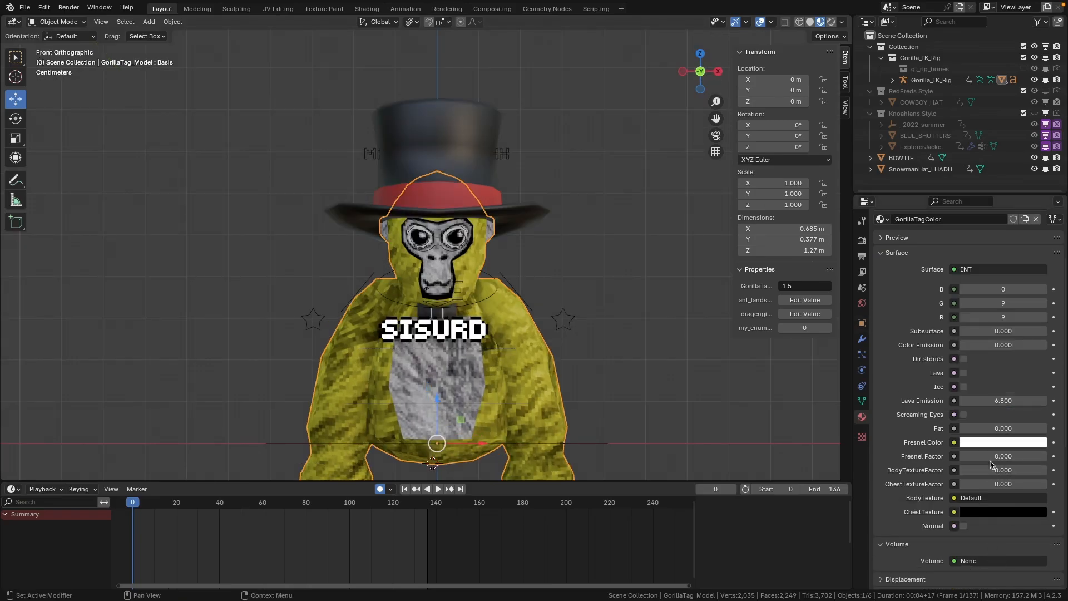
Try a Fresnel Factor of about 0.459 on the gorilla's fur, inspect it from several sides, and set the factor back to 0.
left_click_drag(991, 464, 1000, 457)
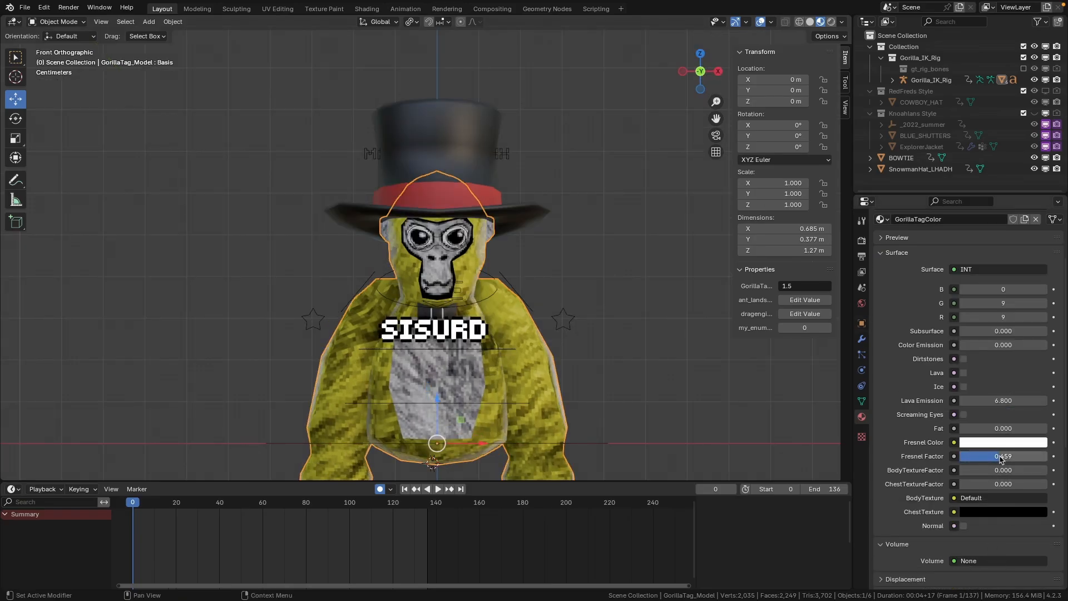
middle_click_drag(542, 430, 625, 425)
scroll(398, 384, "up", 2)
scroll(251, 323, "up", 3)
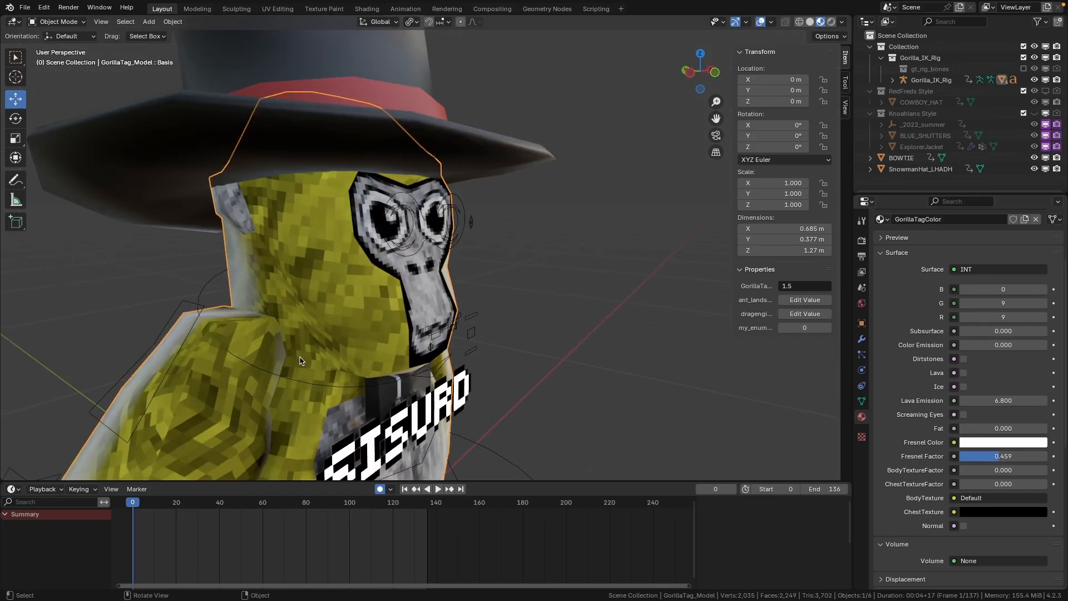
scroll(300, 361, "down", 5)
middle_click_drag(300, 361, 266, 340)
middle_click_drag(346, 385, 415, 417)
left_click_drag(1000, 456, 958, 456)
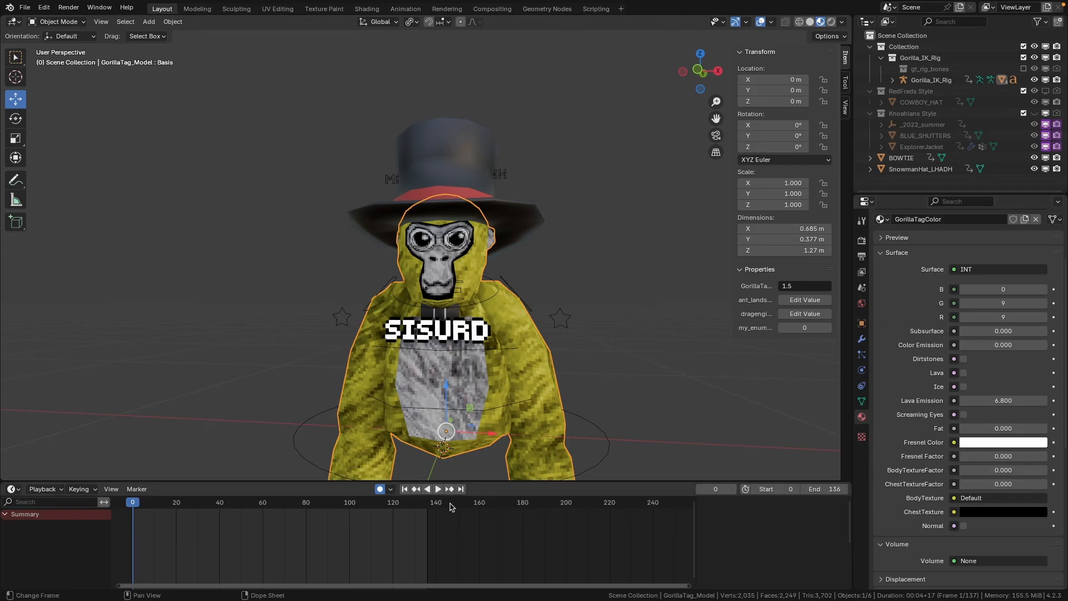
Enlarge the viewport over the timeline, and preview the Dirtstones, Lava and Ice fur options, turning each off again.
left_click_drag(178, 479, 196, 525)
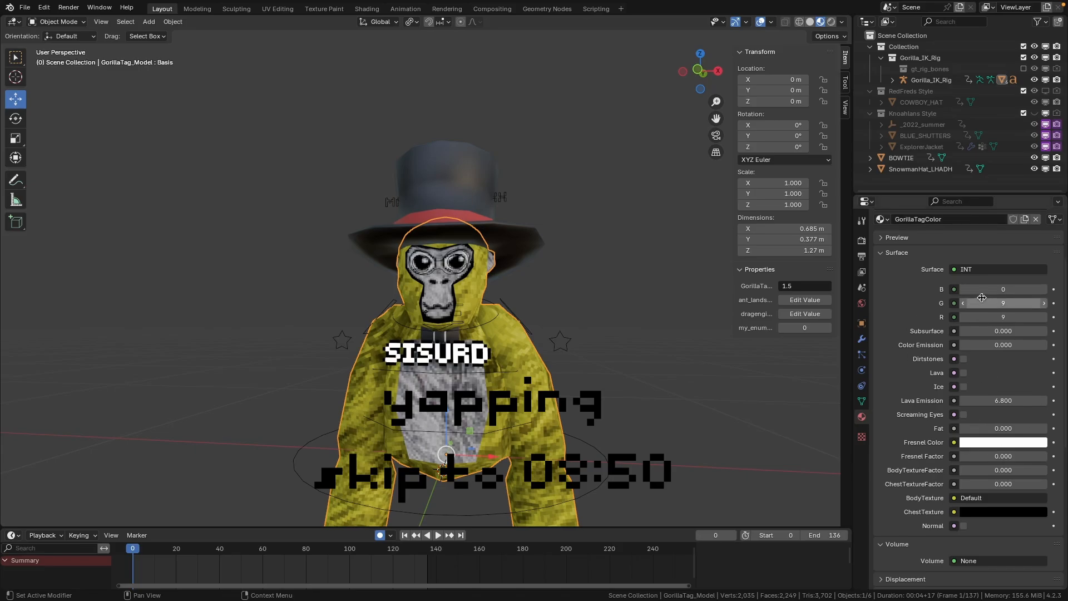
left_click_drag(985, 331, 960, 345)
left_click(963, 359)
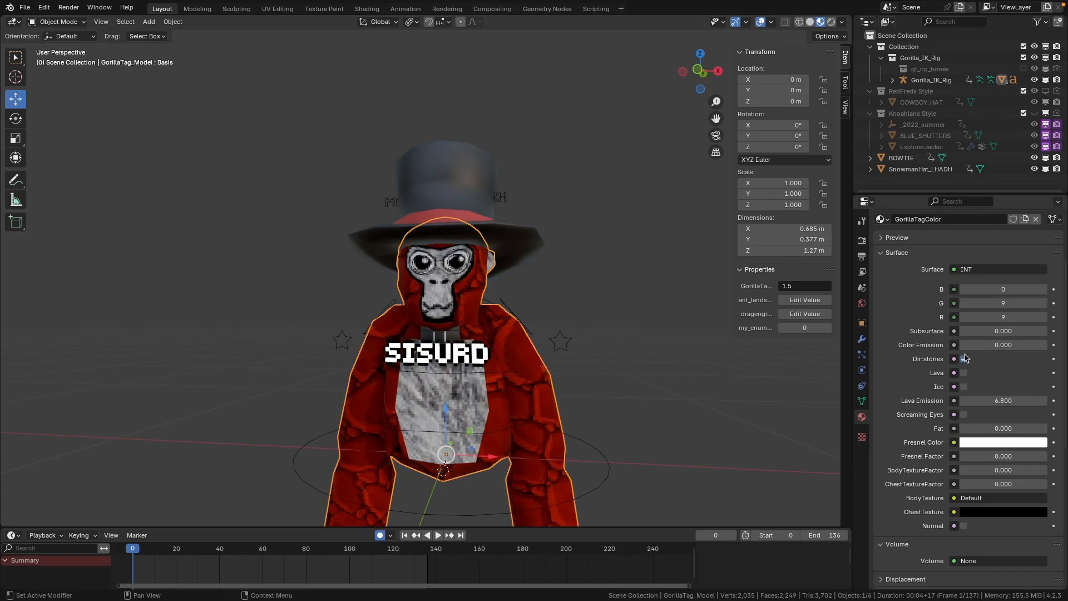
left_click(964, 359)
left_click(963, 373)
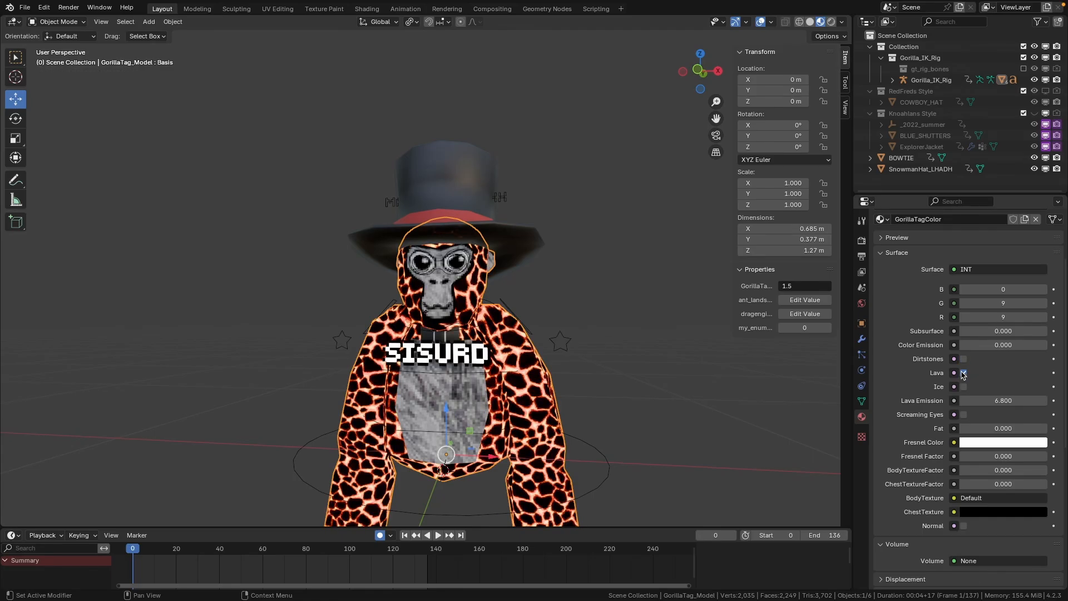
left_click(964, 373)
left_click(964, 387)
left_click(963, 387)
Set the material's Lava Emission to 0, preview the Lava and Screaming Eyes options, and turn both off.
mouse_move(965, 401)
left_mouse_down()
mouse_move(1029, 401)
mouse_move(963, 401)
left_mouse_up()
left_click(964, 373)
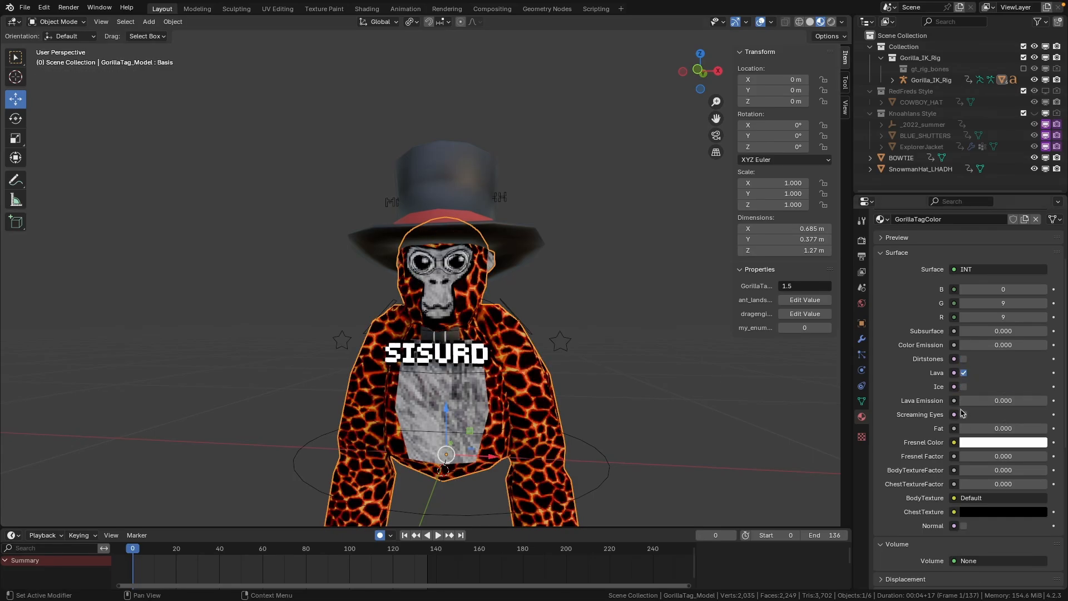
left_click(964, 414)
left_click(964, 373)
left_click(963, 415)
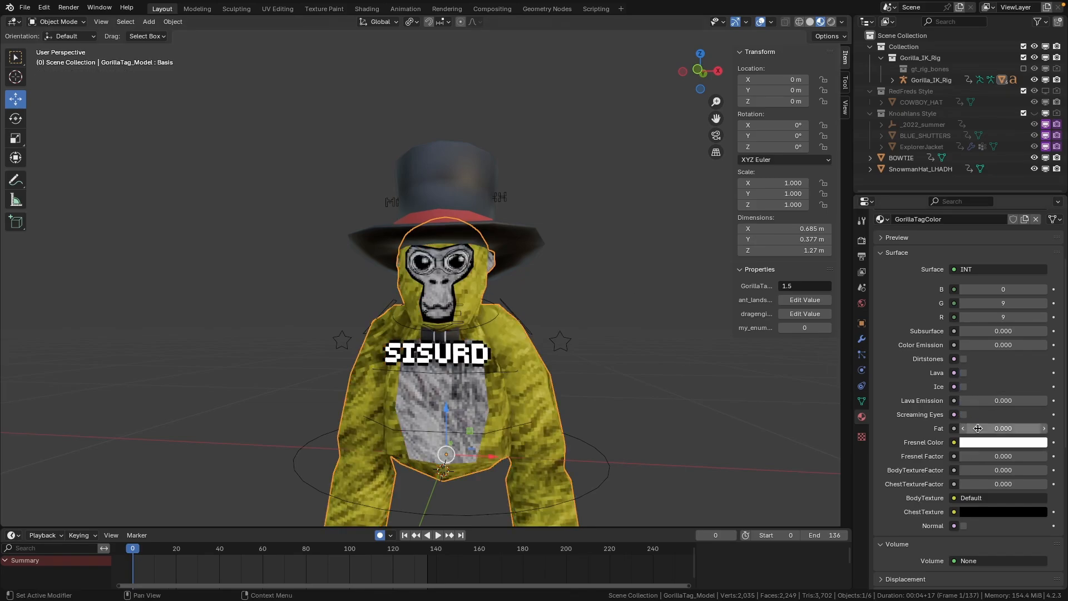
Enable the Normal option of the fur material, comparing the fur with and without it, and deselect the gorilla model.
scroll(980, 490, "down", 2)
left_click(964, 482)
middle_click_drag(629, 407, 490, 417)
scroll(548, 398, "up", 5)
left_click(964, 481)
left_click(964, 482)
middle_click_drag(635, 412, 658, 384)
scroll(658, 384, "down", 10)
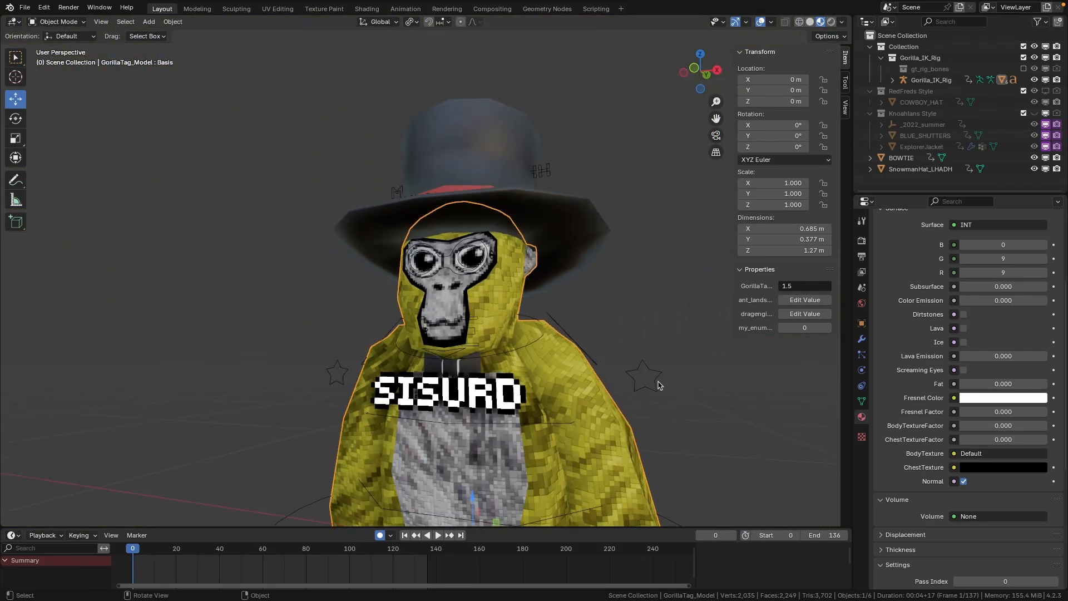
mouse_move(579, 380)
middle_mouse_down()
mouse_move(612, 380)
mouse_move(567, 381)
middle_mouse_up()
left_click(569, 376)
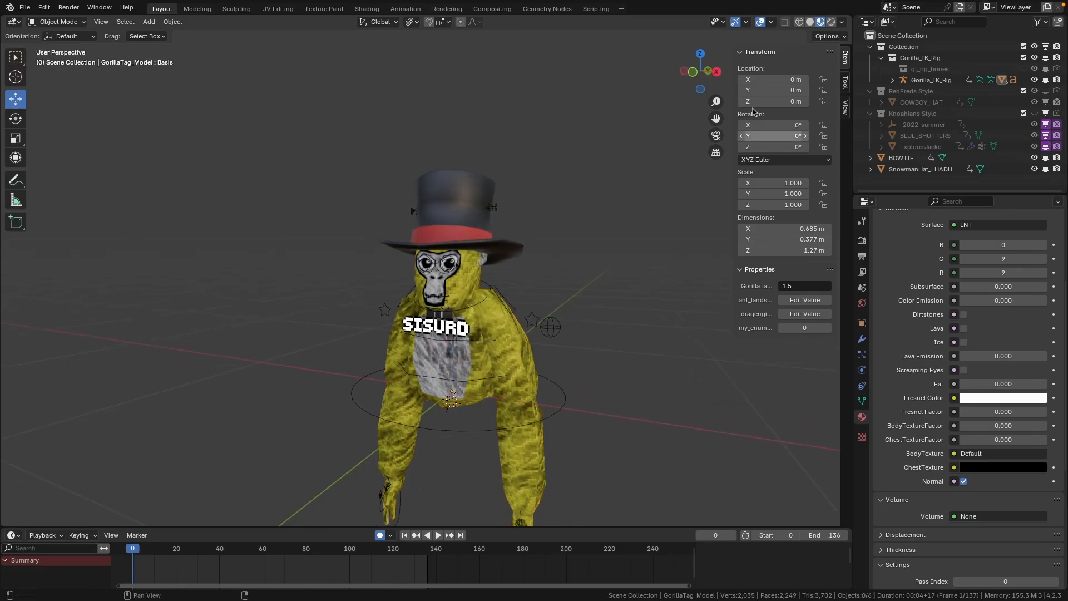
Check the unlit scene in Rendered viewport shading, and return to Material Preview shading.
left_click(832, 22)
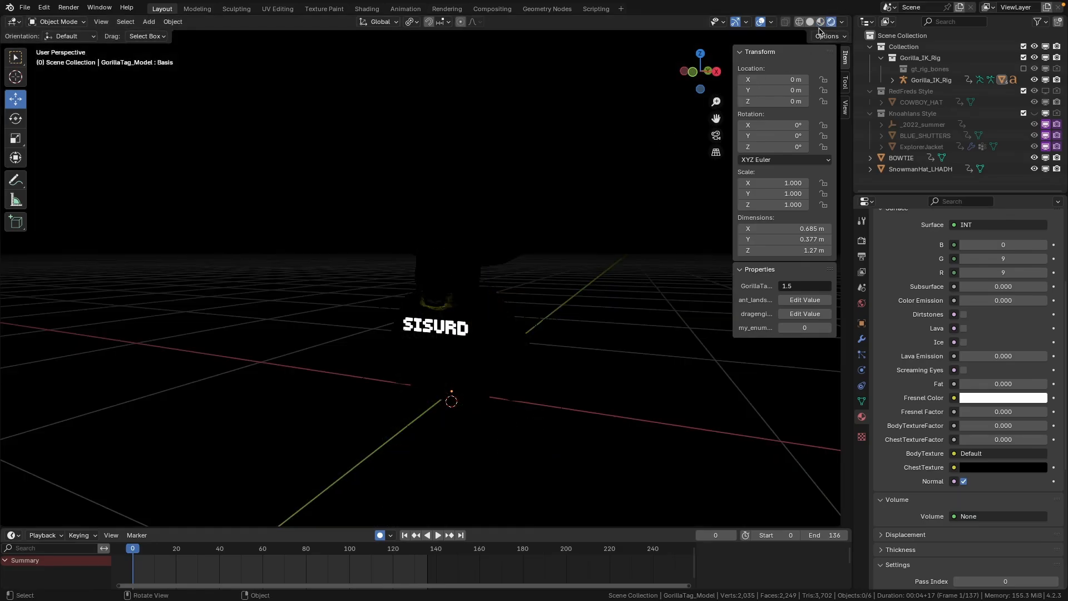
mouse_move(560, 215)
middle_mouse_down()
mouse_move(568, 207)
mouse_move(604, 226)
mouse_move(543, 205)
mouse_move(662, 174)
middle_mouse_up()
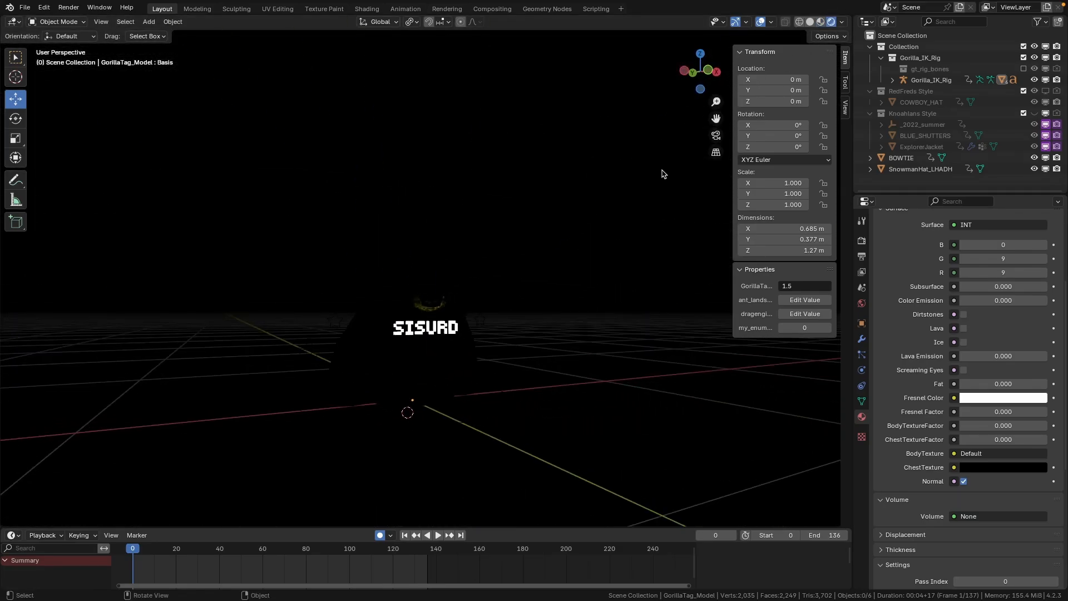
left_click(822, 24)
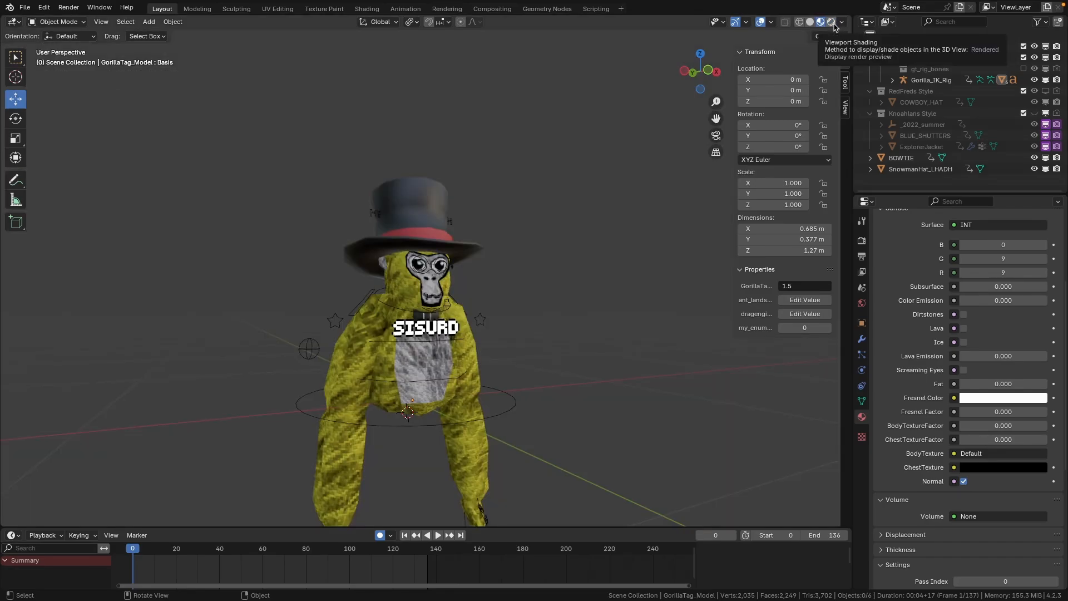
left_click(832, 22)
left_click(822, 23)
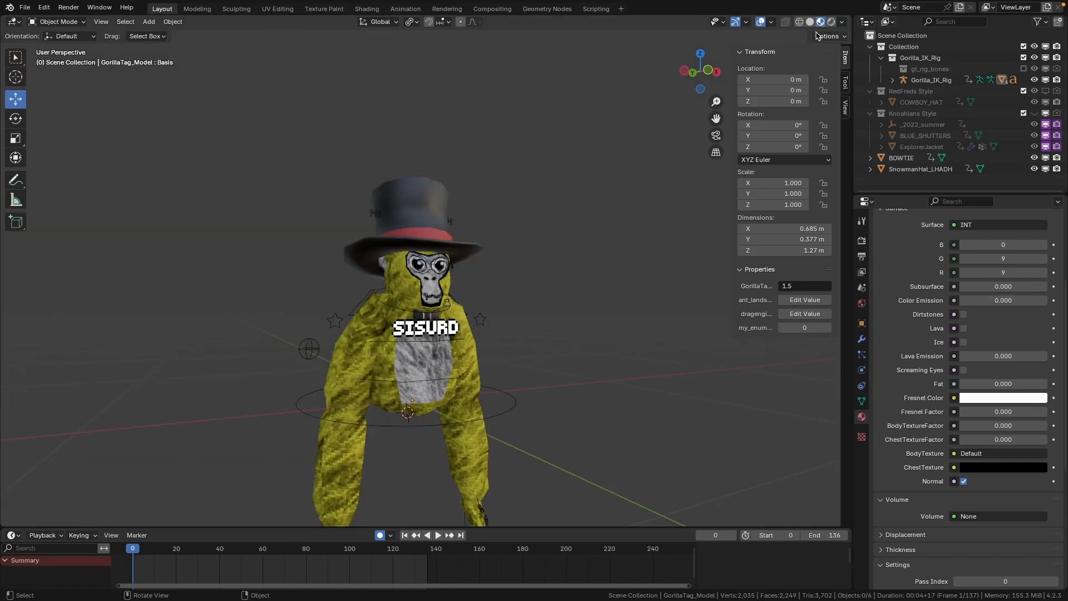
mouse_move(406, 226)
middle_mouse_down()
mouse_move(389, 226)
mouse_move(421, 226)
middle_mouse_up()
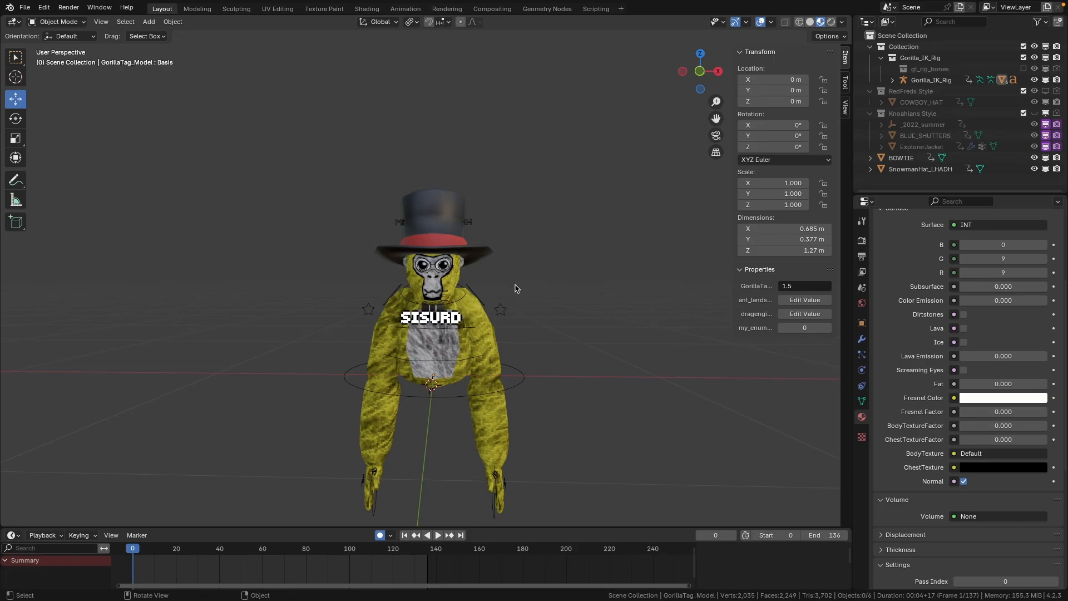
mouse_move(557, 271)
middle_mouse_down()
mouse_move(435, 272)
mouse_move(561, 278)
middle_mouse_up()
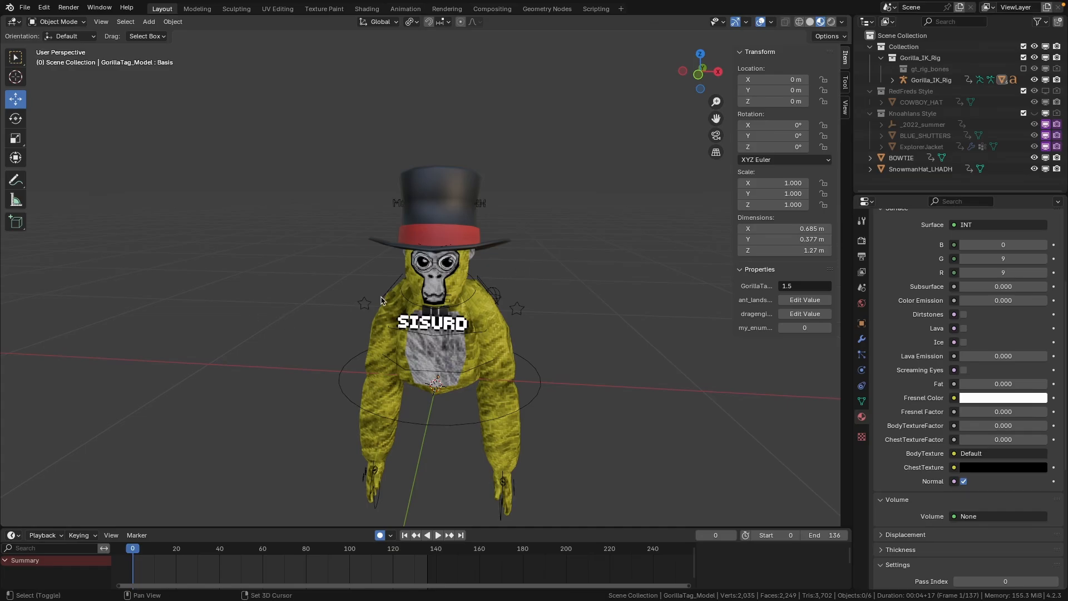
Add an area light to the scene at the gorilla.
key("shift+a")
mouse_move(372, 312)
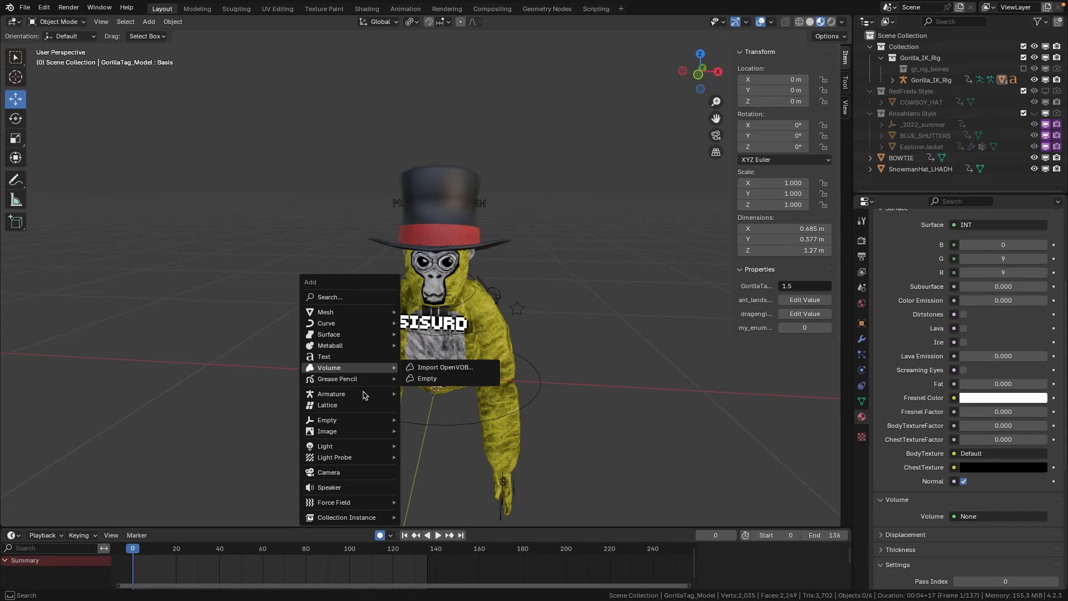
mouse_move(324, 439)
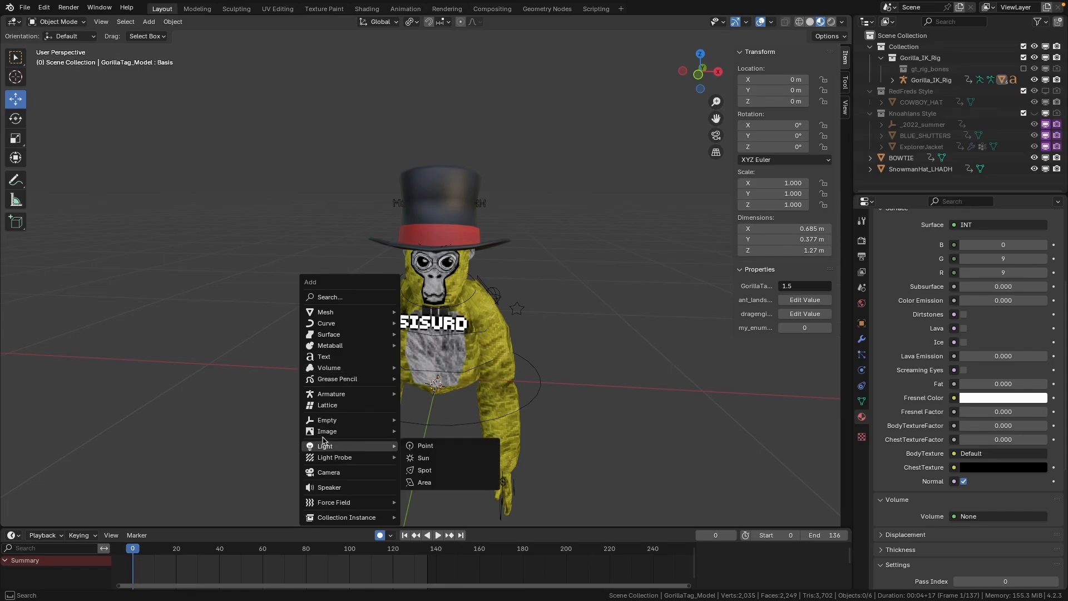
left_click(440, 483)
middle_click_drag(440, 483, 573, 384)
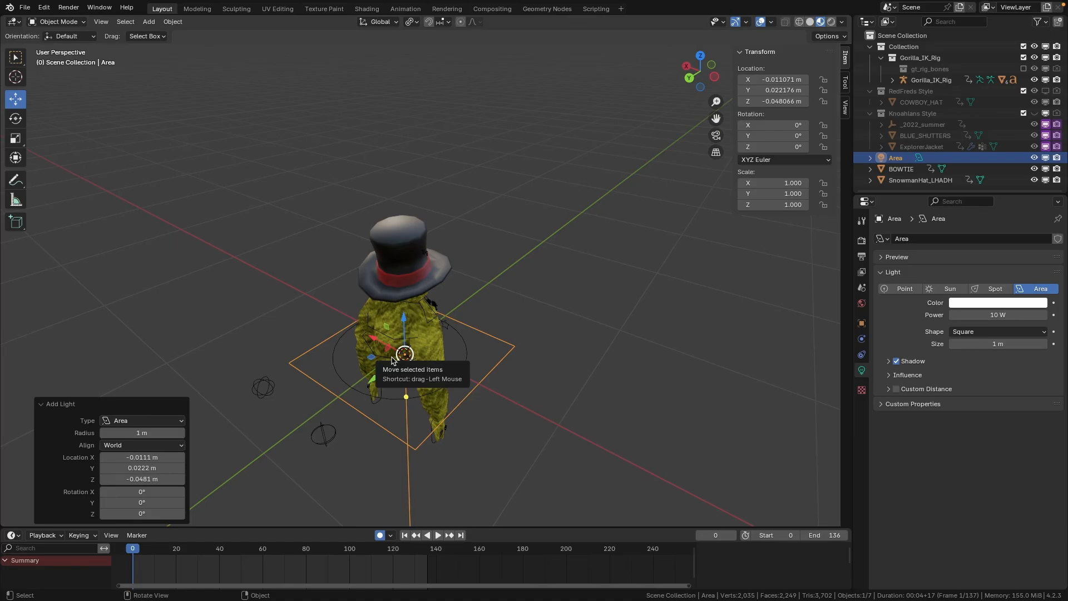
middle_click_drag(503, 298, 507, 364)
middle_click_drag(386, 315, 338, 358)
middle_click_drag(420, 363, 497, 368)
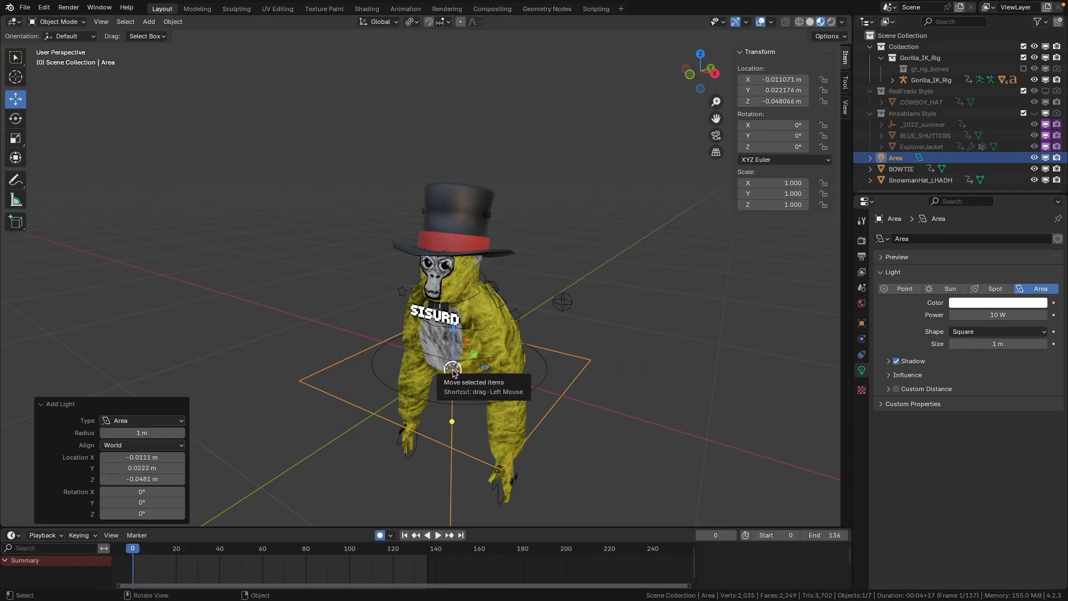
Move the area light diagonally in front of and above the gorilla, to about X -0.80, Y -1.00, Z 0.80 m.
left_click_drag(460, 366, 395, 387)
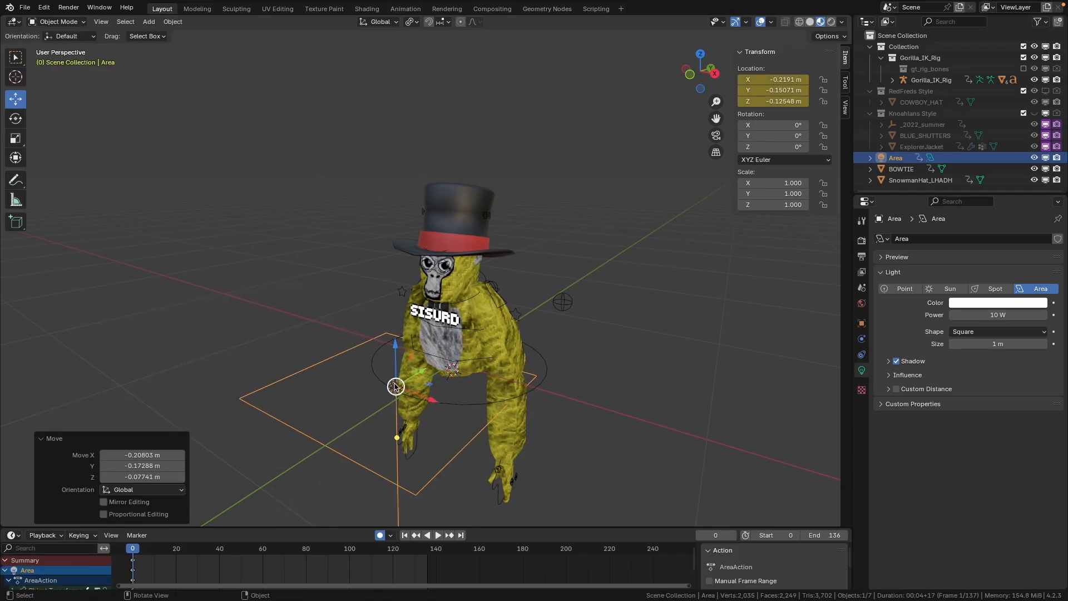
middle_click_drag(395, 386, 346, 376)
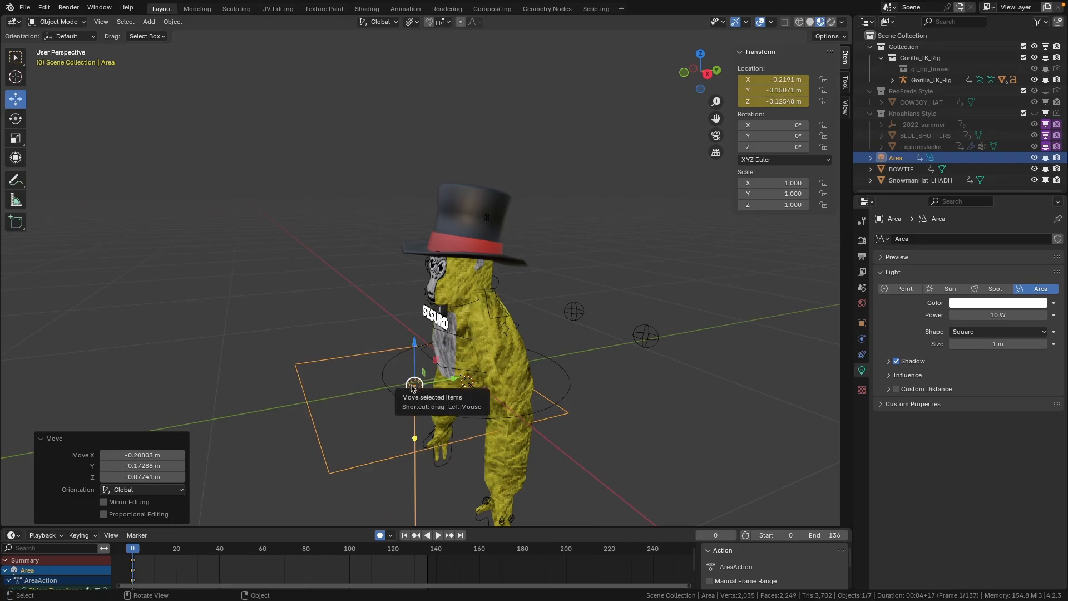
left_click_drag(413, 388, 320, 257)
middle_click_drag(321, 257, 460, 275)
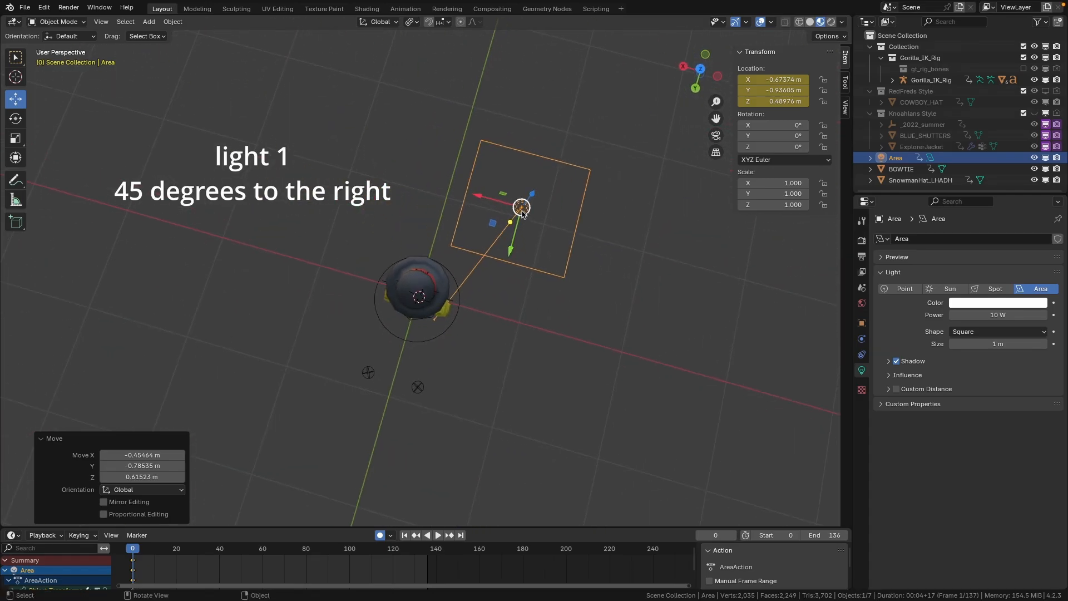
left_click_drag(522, 211, 537, 209)
middle_click_drag(539, 208, 545, 140)
left_click_drag(493, 181, 495, 142)
middle_click_drag(495, 143, 567, 228)
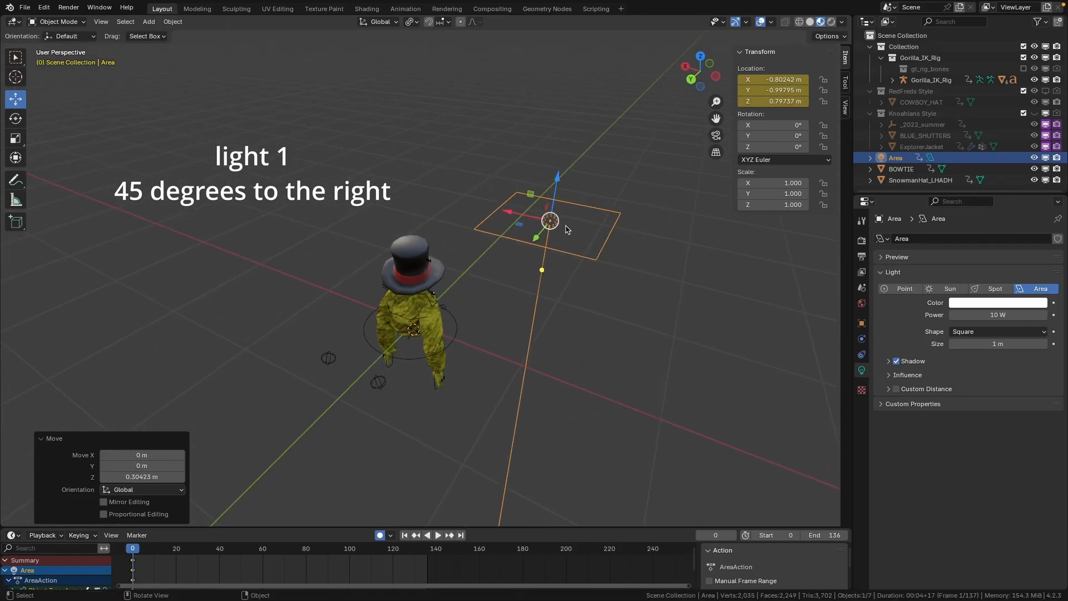
Bring the area light closer to the gorilla, to about X -0.63, Y -0.78, Z 0.61 m.
left_click_drag(550, 222, 523, 243)
middle_click_drag(464, 223, 431, 267)
key("g")
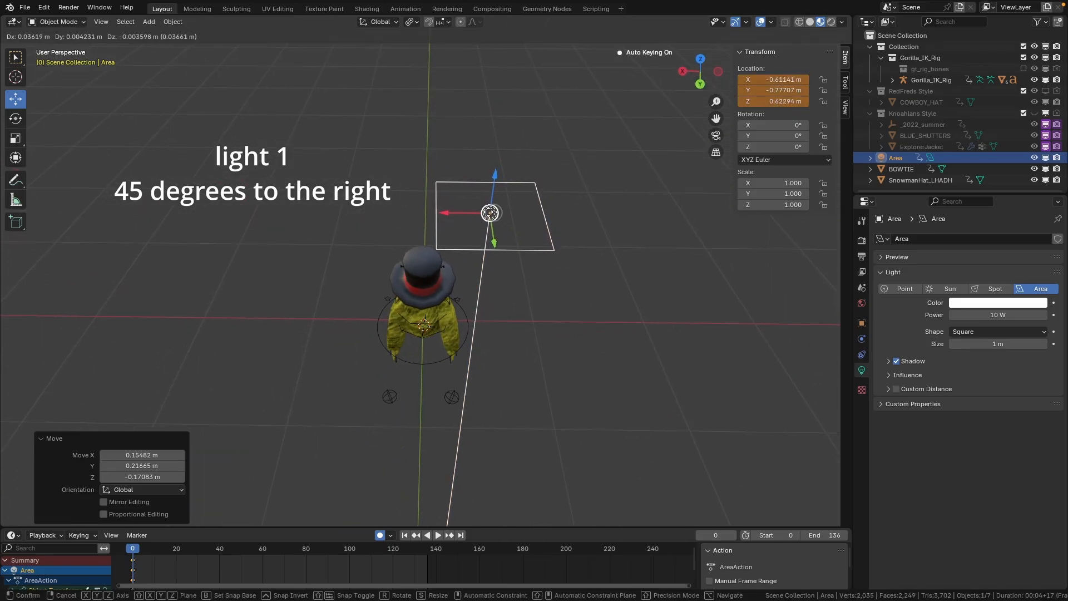
left_click(497, 215)
left_click_drag(497, 237, 470, 228)
middle_click_drag(483, 226, 481, 253)
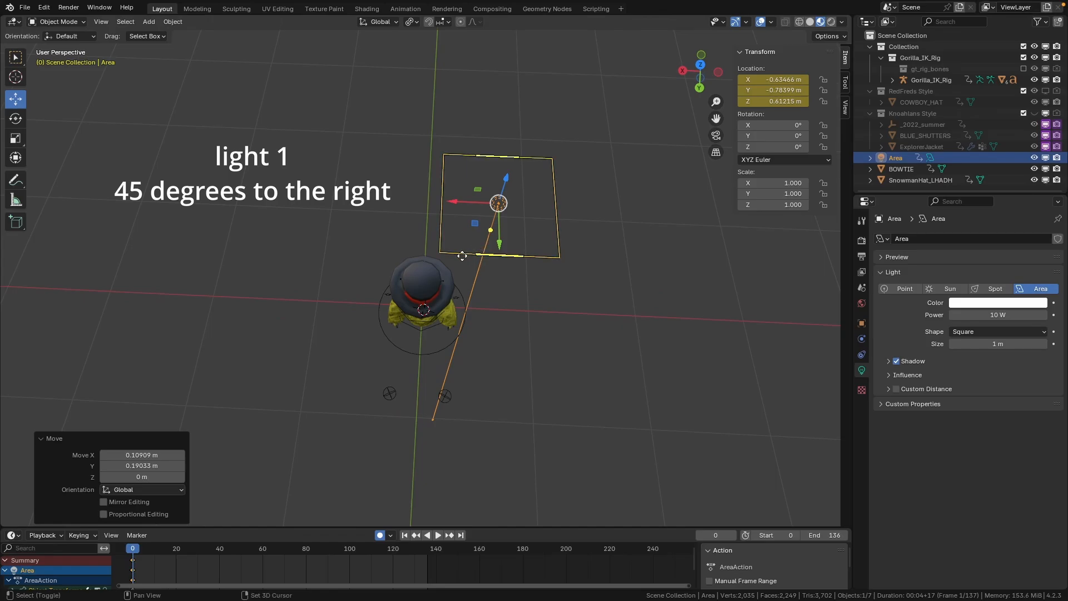
Duplicate the area light and move the copy to the gorilla's other front side, at about X 0.69, Y -0.77 m.
key("shift+d")
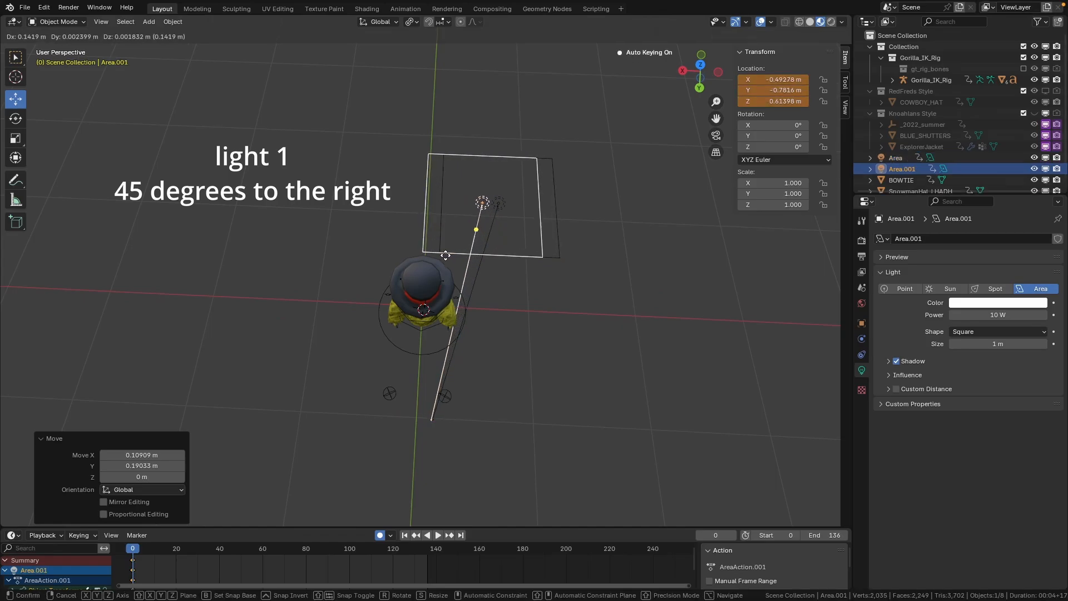
left_click(462, 238)
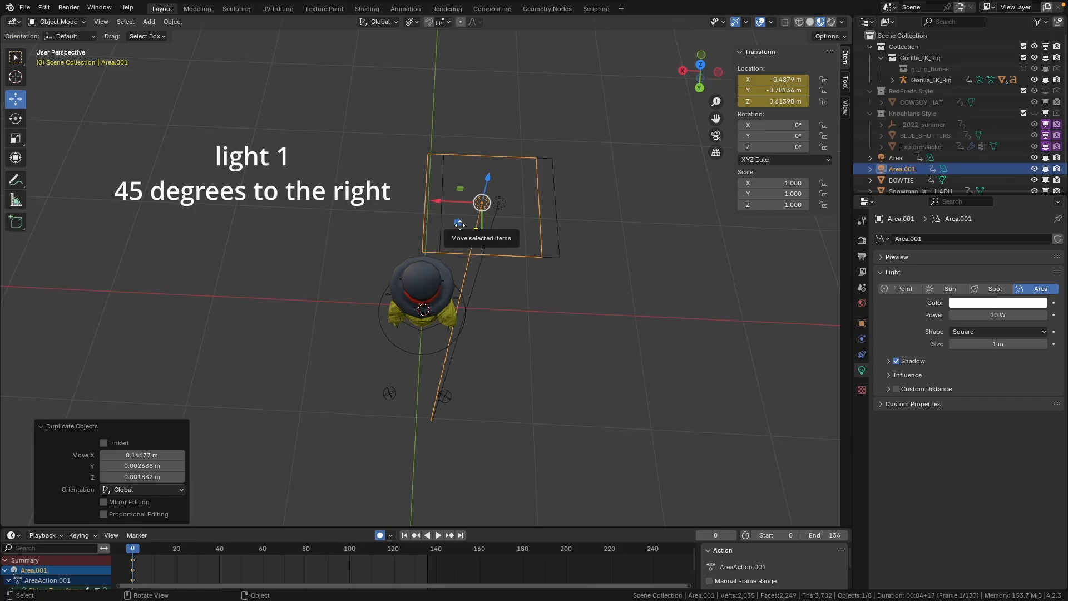
left_click_drag(459, 222, 323, 218)
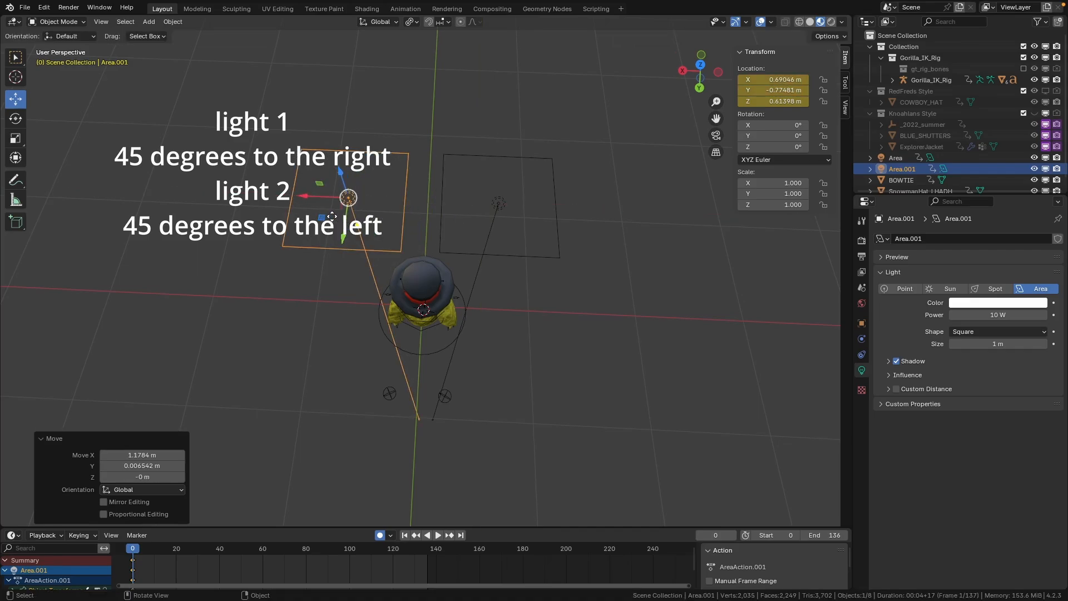
Duplicate the second area light, move the copy along Y behind the gorilla to about 0.66 m, and deselect it.
key("shift+d")
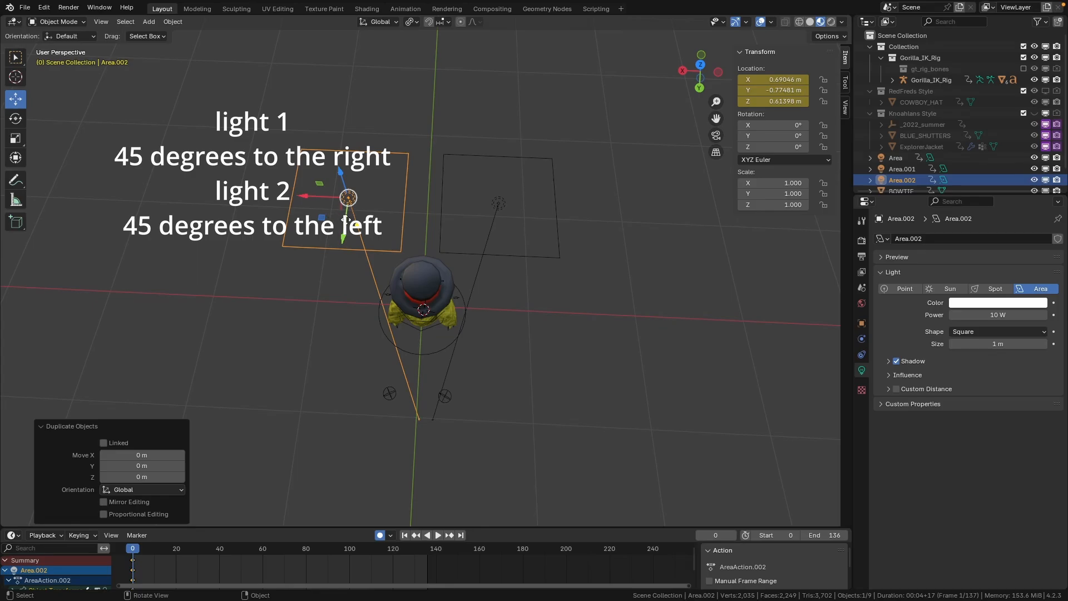
key("y")
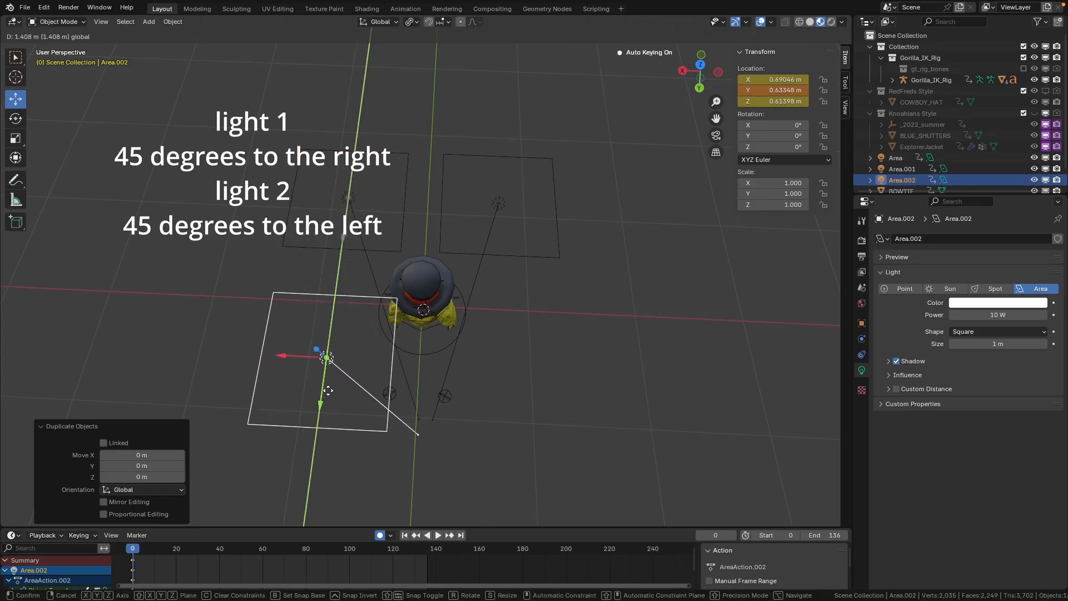
left_click(517, 375)
middle_click_drag(518, 375, 541, 330)
left_click(627, 343)
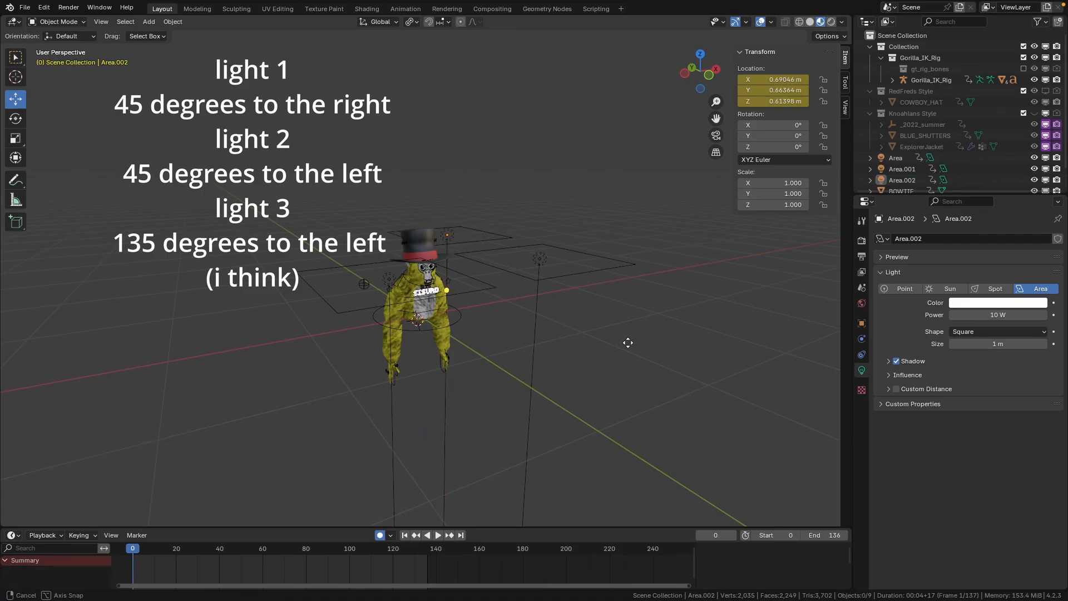
Select all three area lights, aim them together at the gorilla's chest, and deselect them.
middle_click_drag(627, 343, 562, 304)
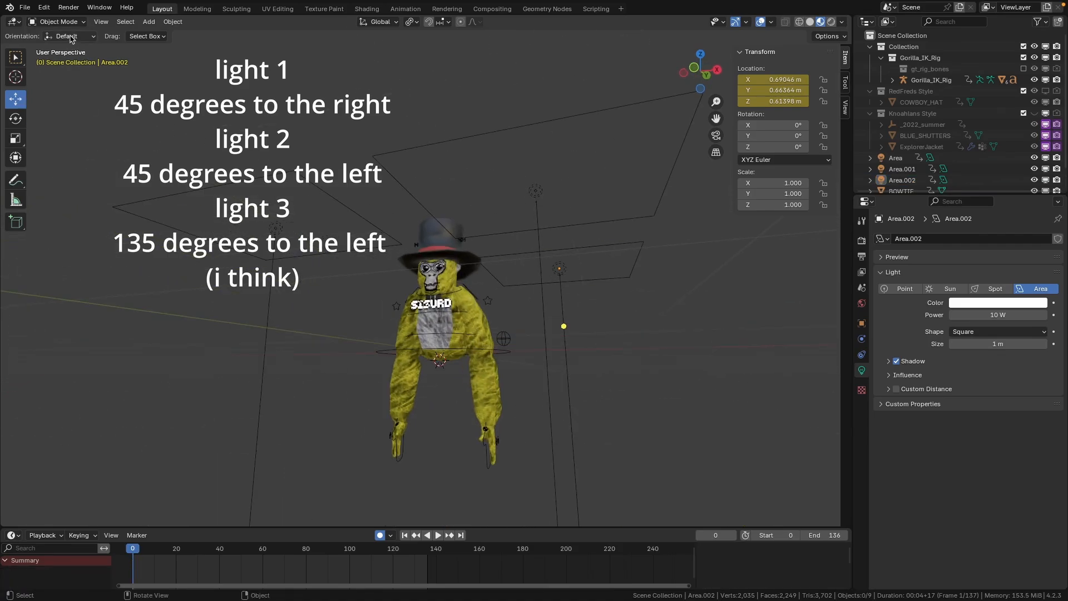
middle_click_drag(343, 270, 356, 312)
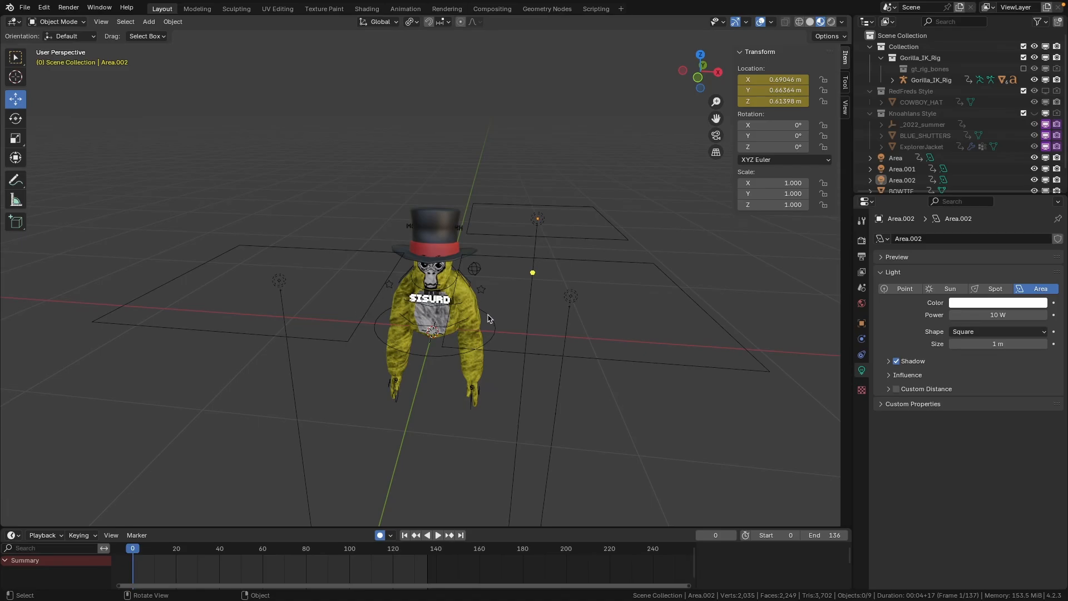
left_click(280, 281)
left_click(570, 297, "shift")
left_click(538, 218, "shift")
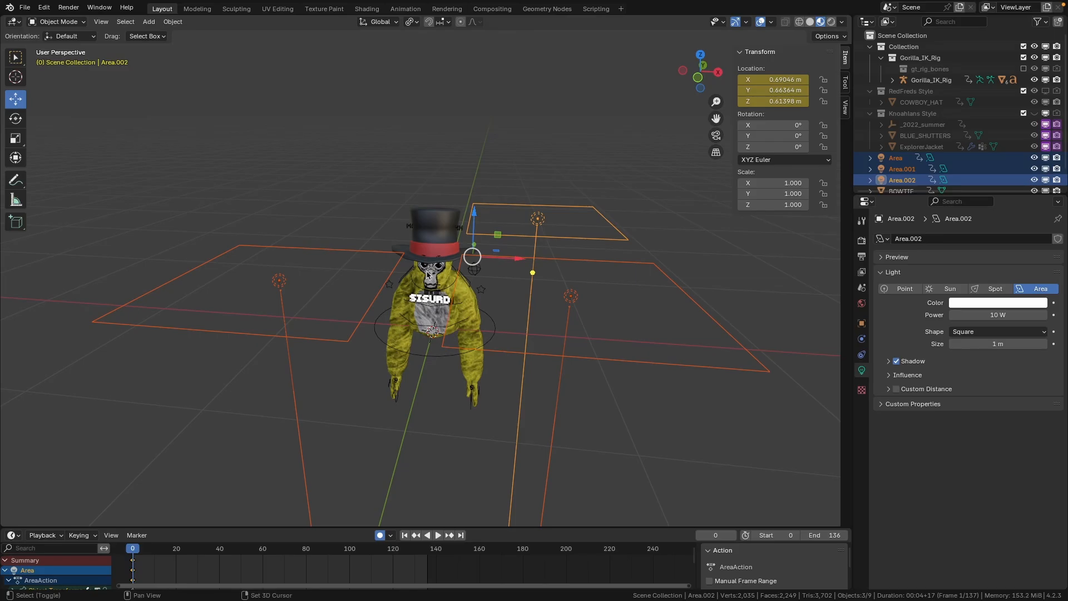
key("shift+t")
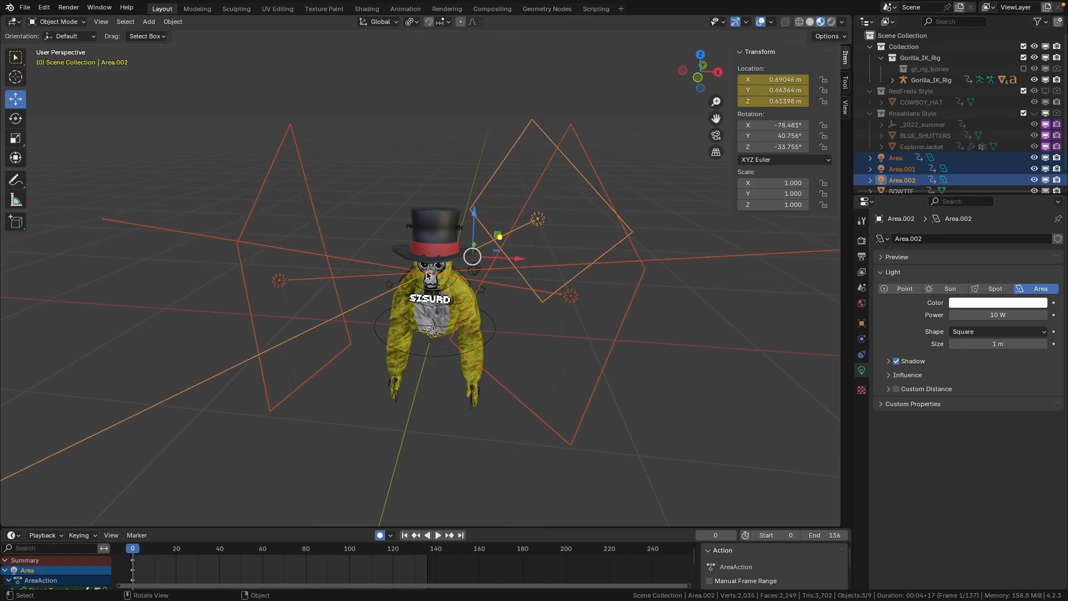
left_click(445, 297)
middle_click_drag(445, 297, 537, 348)
middle_click_drag(577, 376, 440, 281)
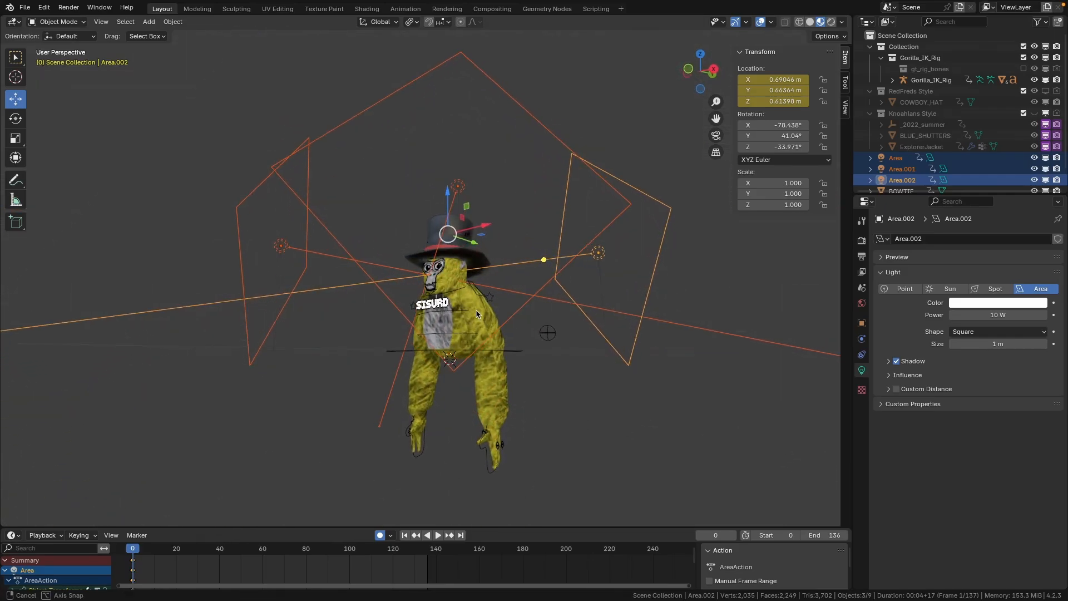
left_click(534, 389)
Preview the aimed three-light setup in rendered viewport shading and return to material preview.
middle_click_drag(534, 390, 557, 423)
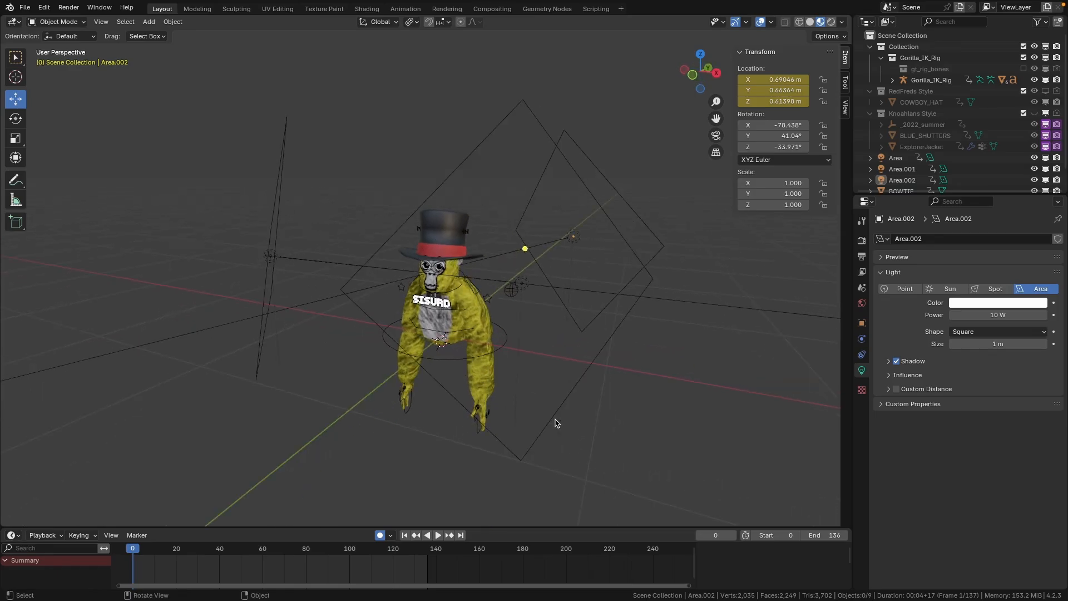
left_click(832, 21)
mouse_move(621, 225)
middle_mouse_down()
mouse_move(699, 278)
mouse_move(622, 230)
mouse_move(679, 255)
mouse_move(618, 248)
mouse_move(646, 256)
middle_mouse_up()
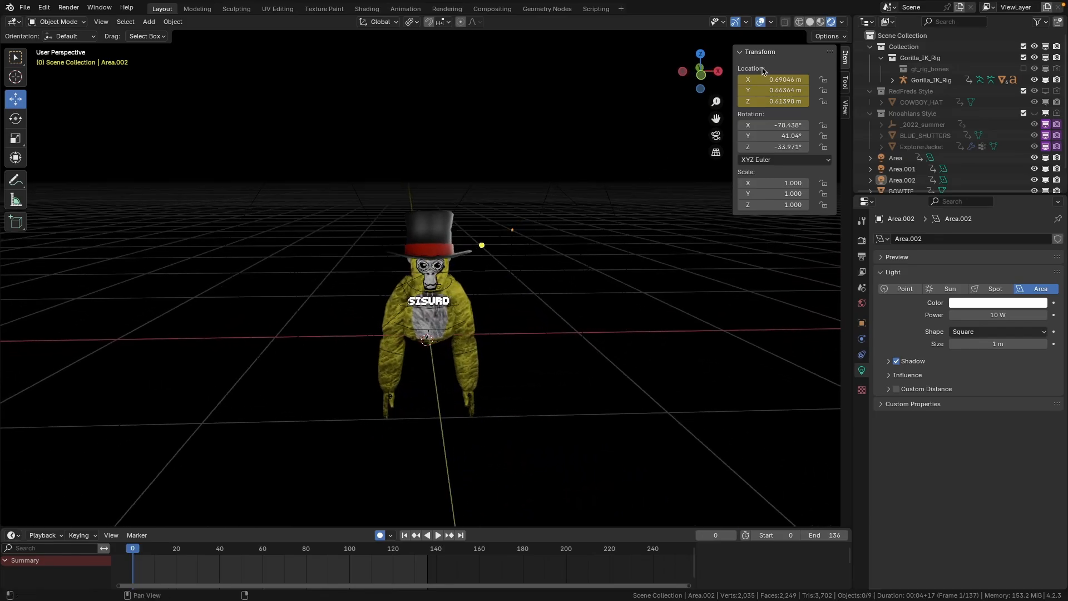
left_click(821, 23)
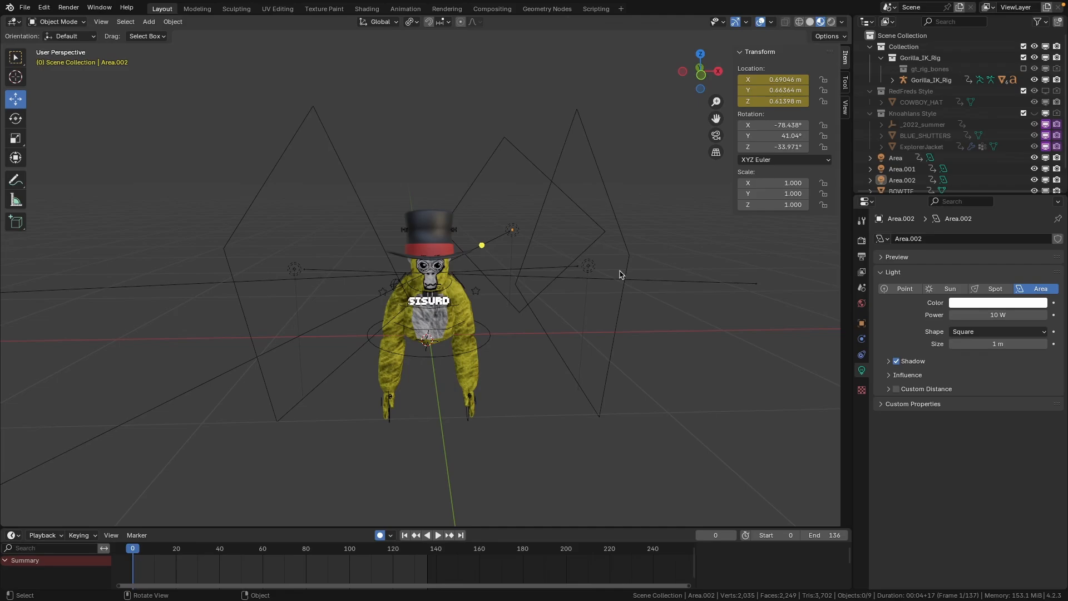
Raise the power of the front light named Area slightly and set the rear Area.002 light's power to 5 W.
left_click(294, 270)
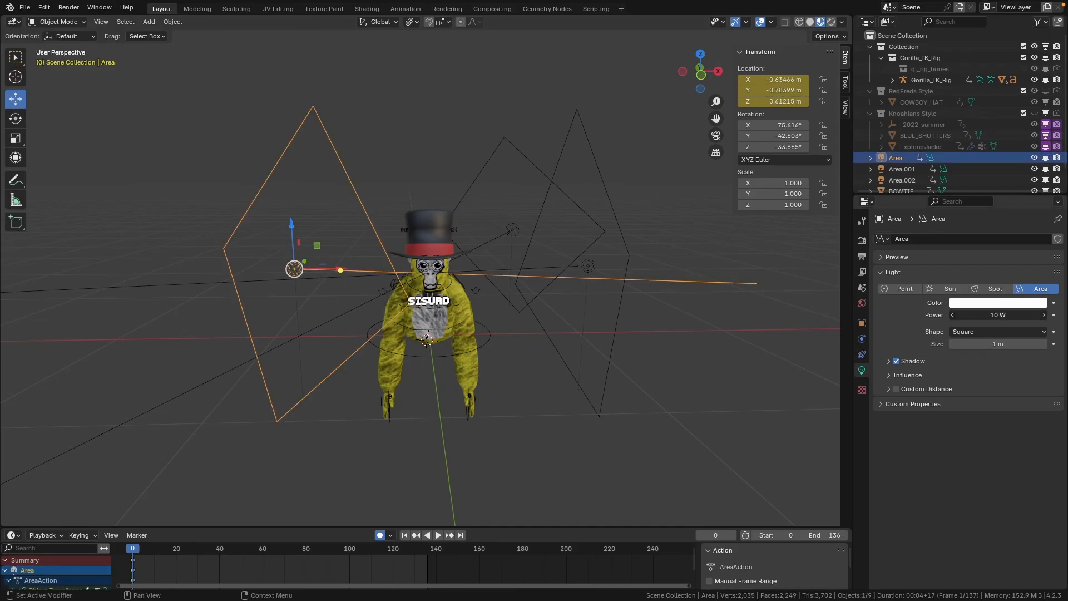
mouse_move(998, 315)
left_mouse_down()
mouse_move(1027, 315)
mouse_move(998, 315)
left_mouse_up()
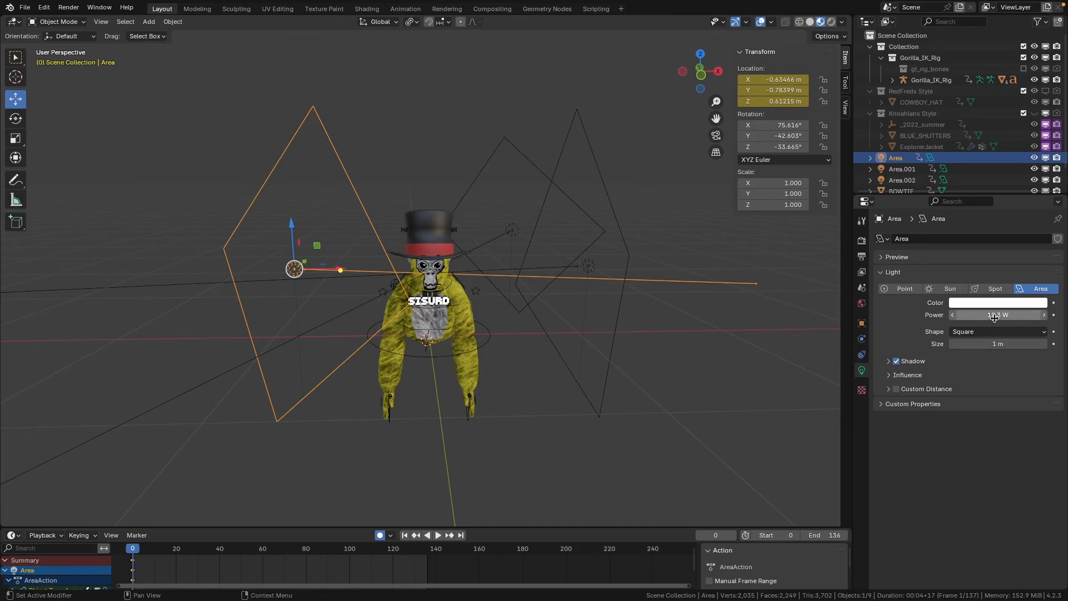
left_click(588, 266)
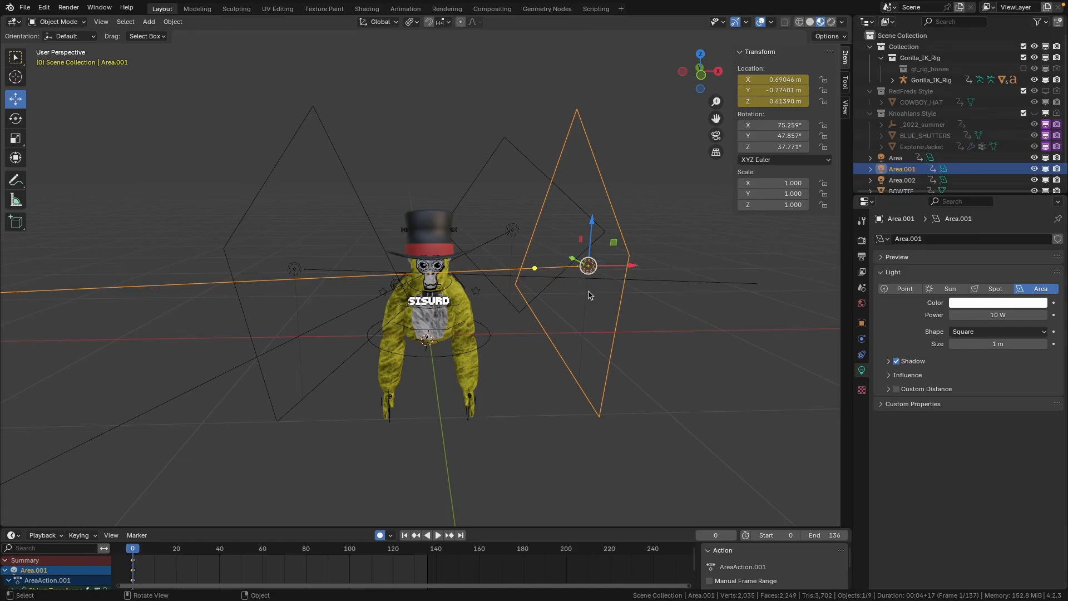
left_click(511, 232)
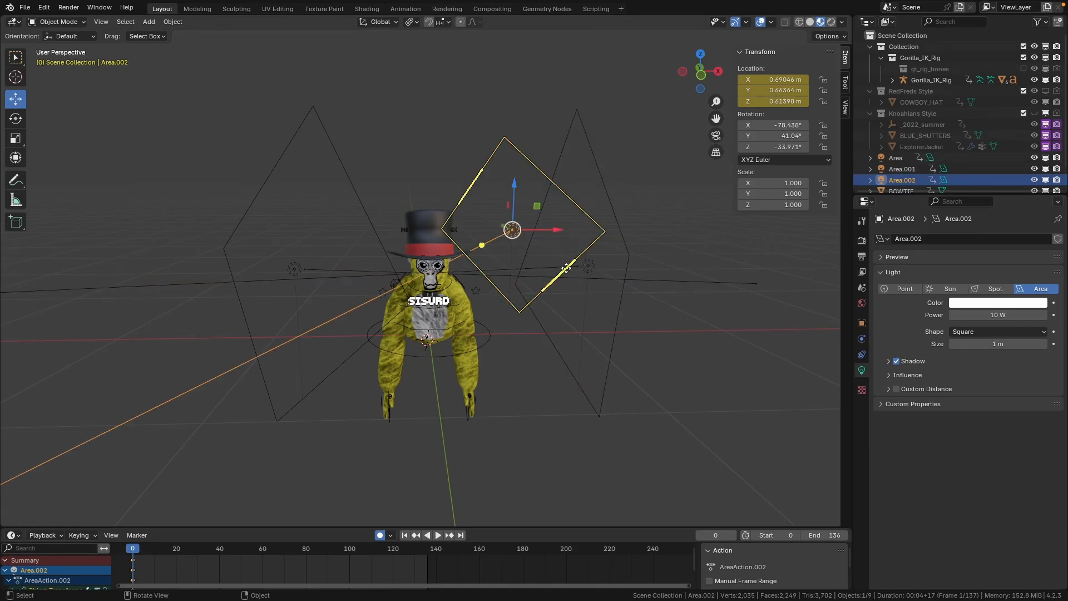
left_click_drag(998, 315, 971, 314)
left_click_drag(999, 315, 1025, 315)
Check the gorilla's lighting up close in rendered shading and switch back to material preview.
left_click(831, 22)
scroll(545, 189, "up", 4)
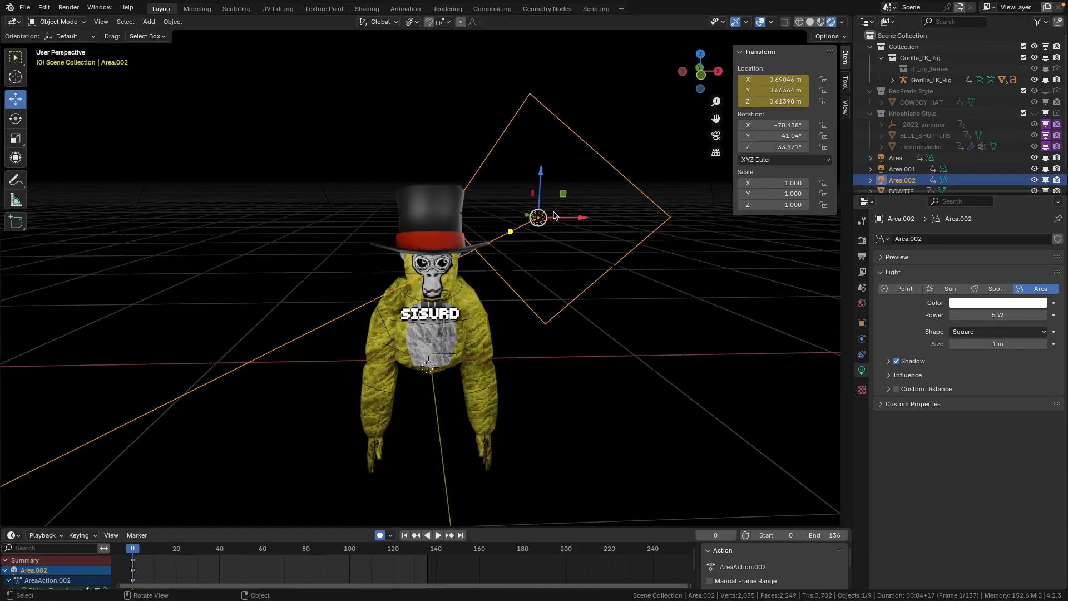
scroll(544, 189, "up", 3)
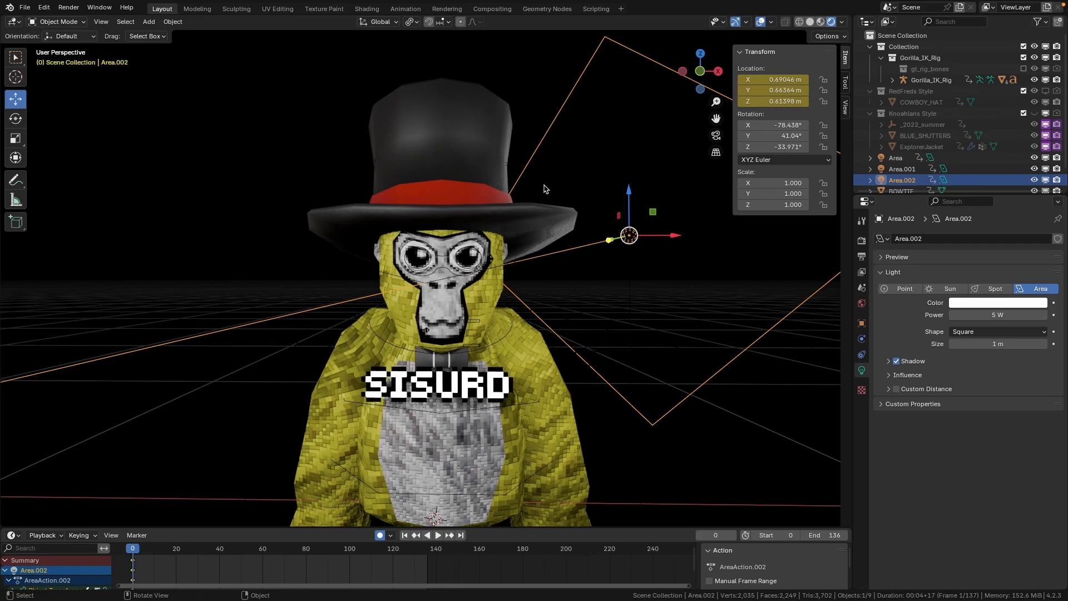
scroll(545, 190, "down", 2)
scroll(512, 268, "down", 2)
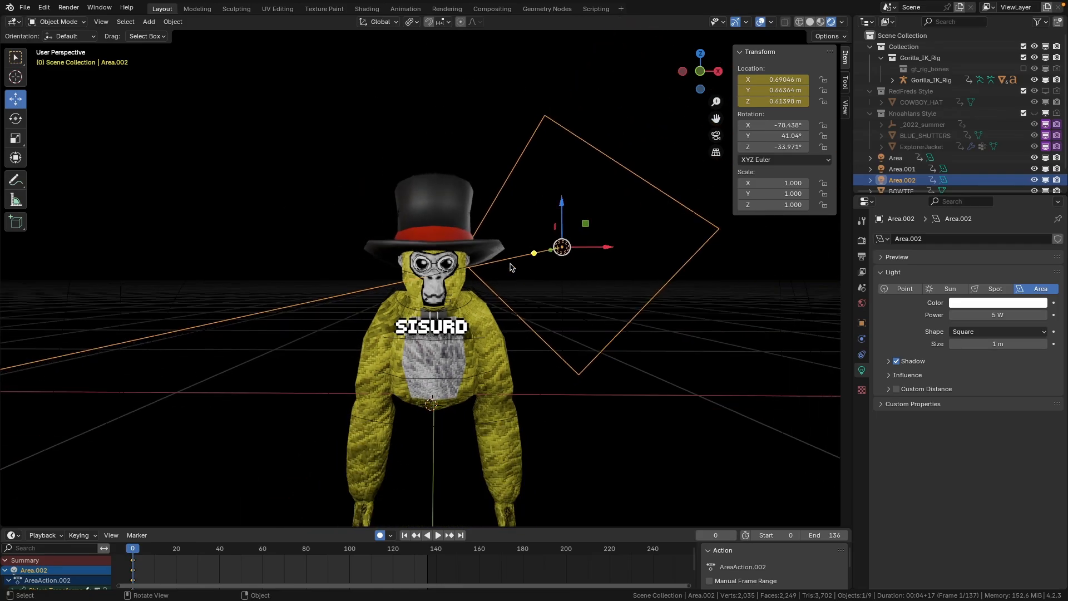
left_click(820, 22)
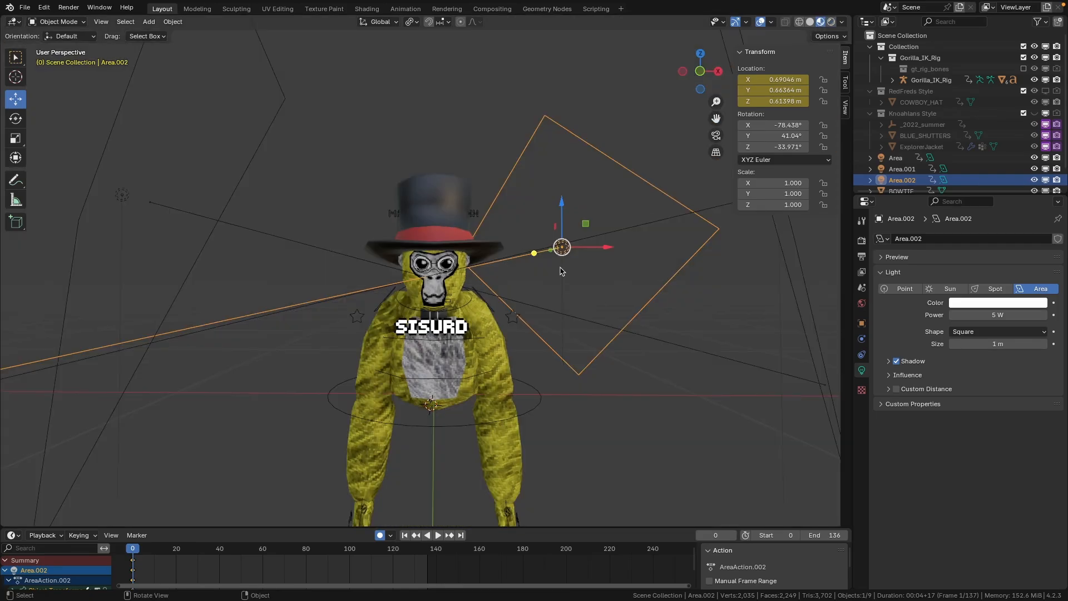
Select the Gorilla_IK_Rig armature, switch it to Pose Mode, and clear the bone selection.
scroll(561, 271, "up", 4)
middle_click_drag(566, 254, 532, 271)
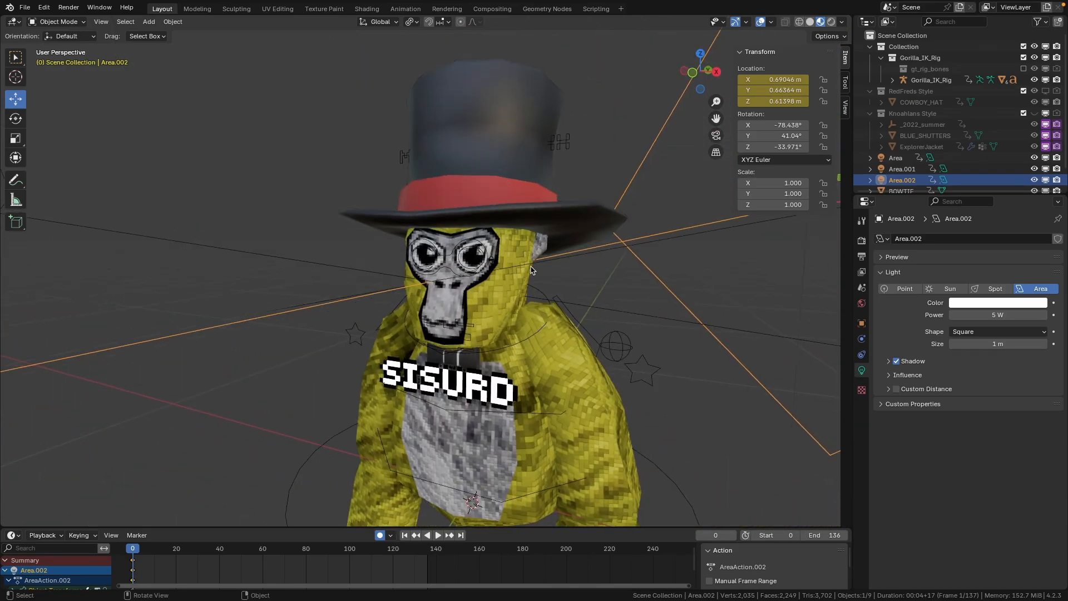
left_click(539, 289)
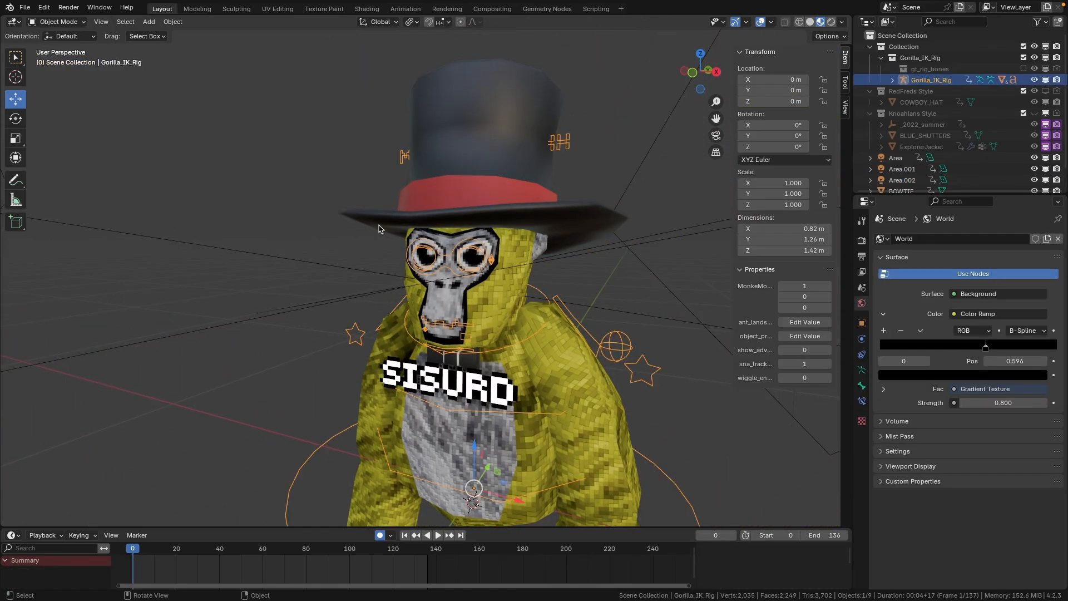
left_click(16, 120)
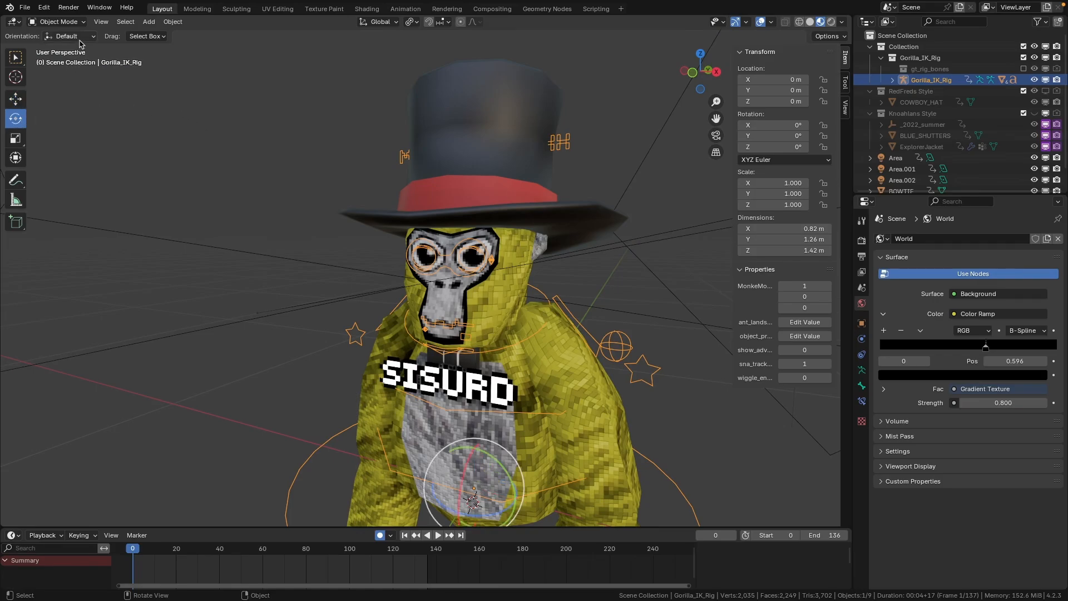
left_click(15, 100)
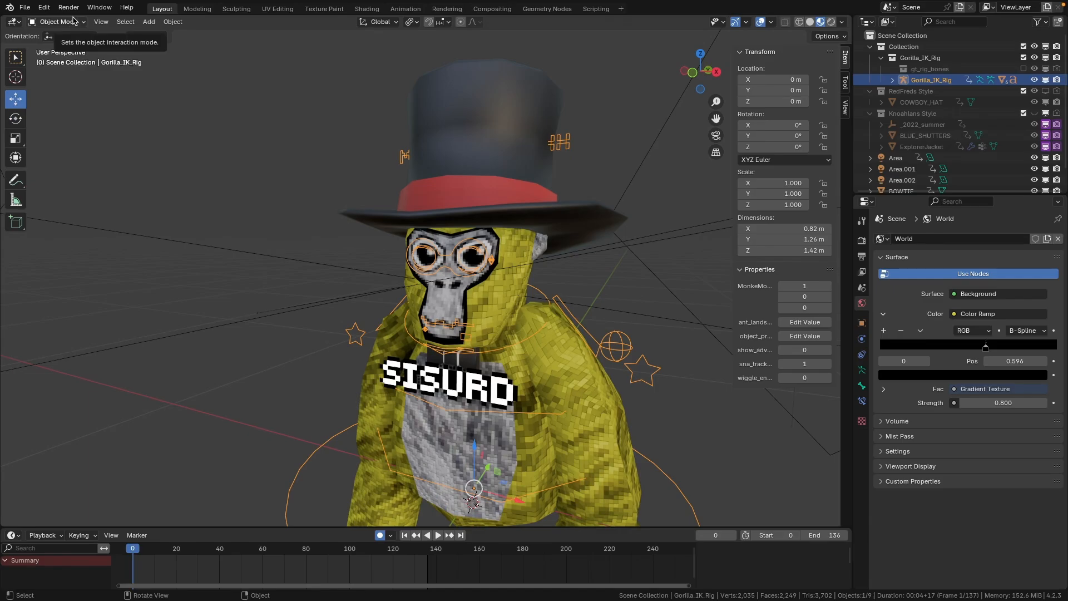
left_click(74, 21)
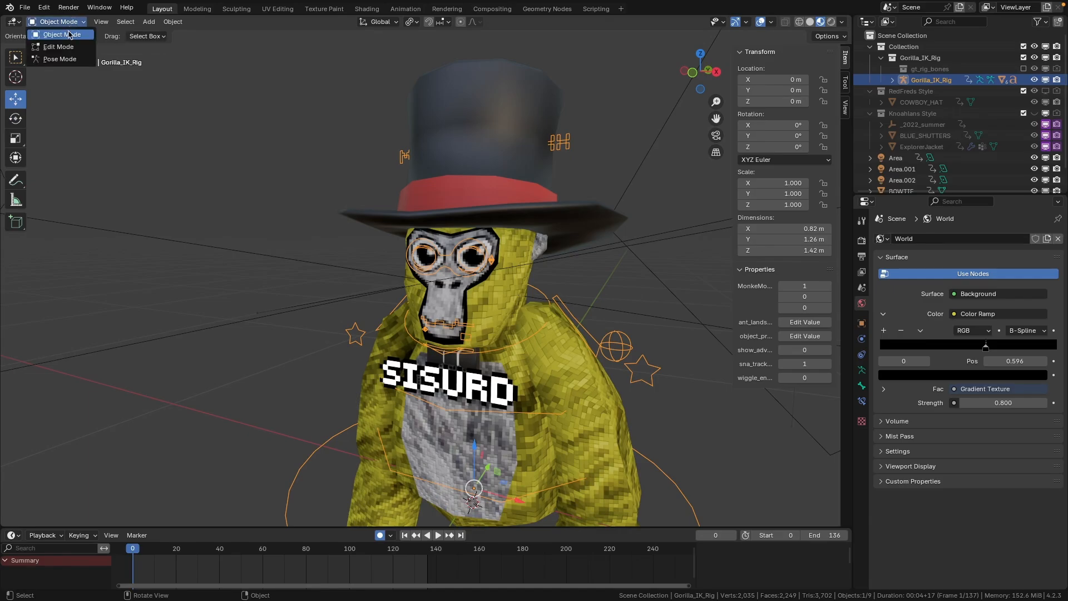
left_click(73, 59)
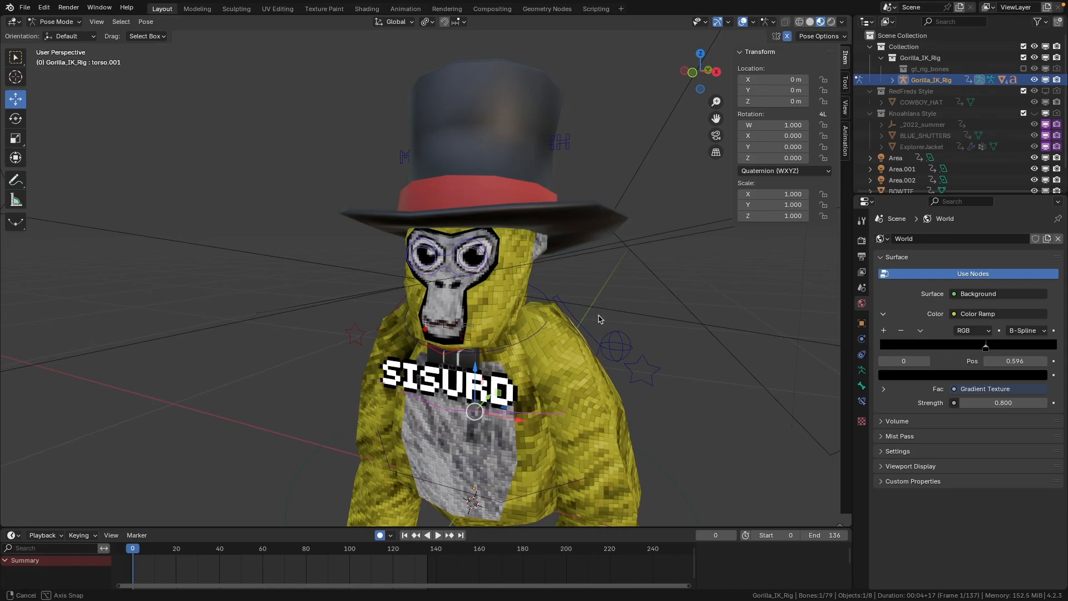
middle_click_drag(612, 300, 627, 338)
left_click(561, 348)
scroll(560, 350, "down", 4)
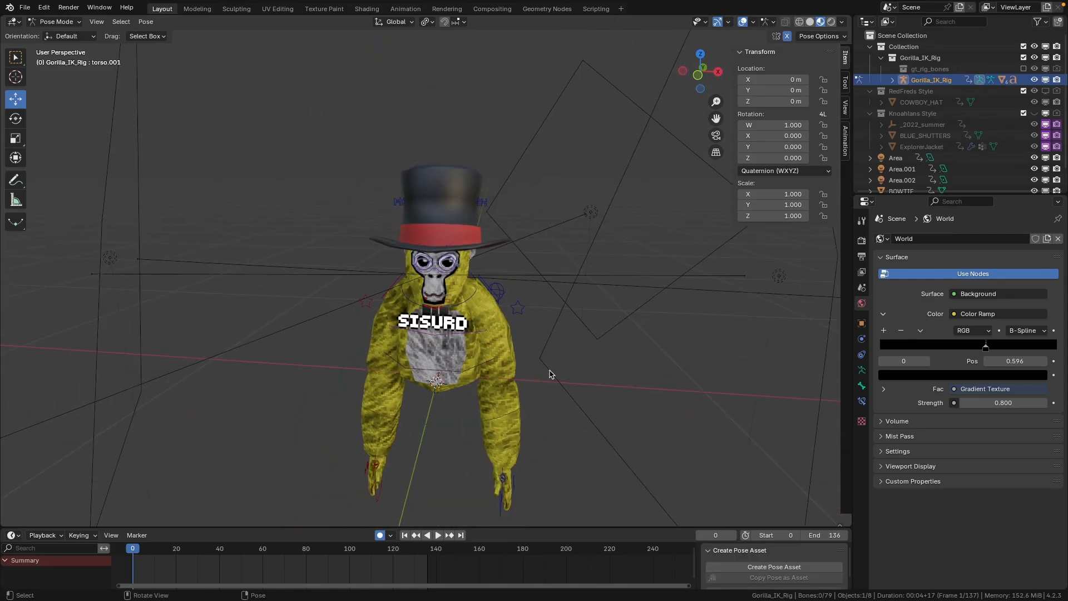
Open the gorilla's mouth using its mouth control bones and move the control bone between the eyes upward.
scroll(551, 374, "up", 7)
middle_click_drag(565, 356, 435, 395)
left_click(427, 396)
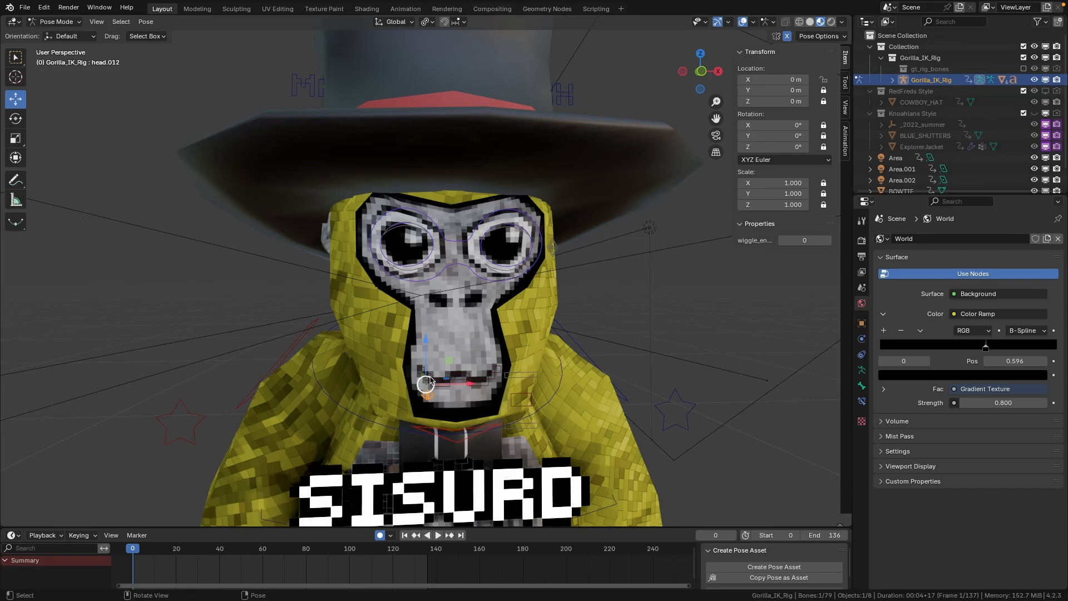
left_click(463, 380)
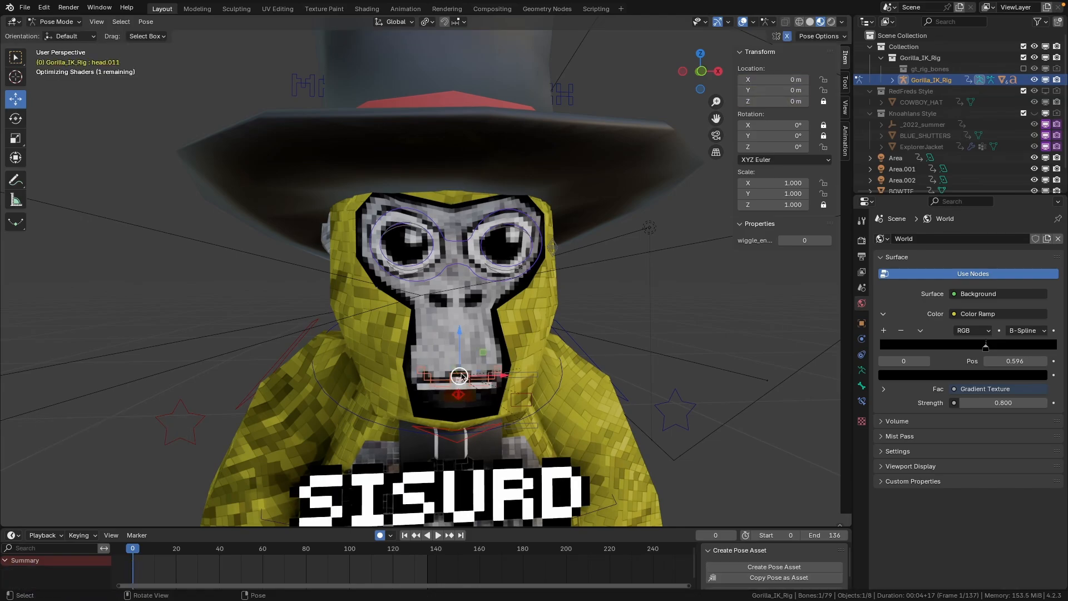
left_click_drag(460, 359, 465, 334)
left_click(467, 281)
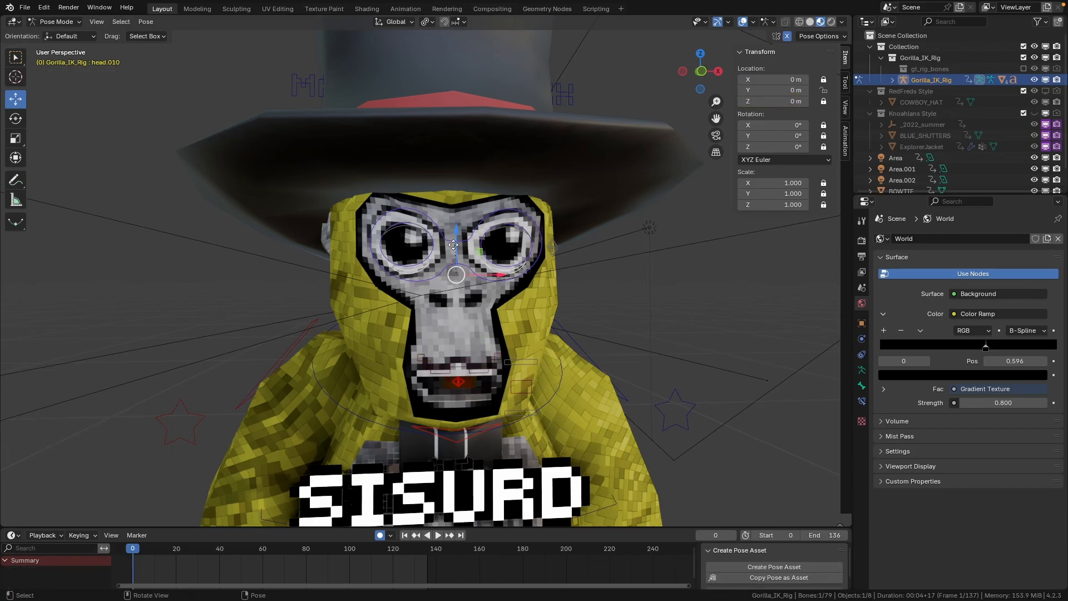
left_click_drag(454, 245, 453, 138)
Move Bone.001 at the top of the head to a Y location of about 0.008 m and deselect it.
left_click(461, 197)
left_click(455, 184)
scroll(583, 296, "down", 6)
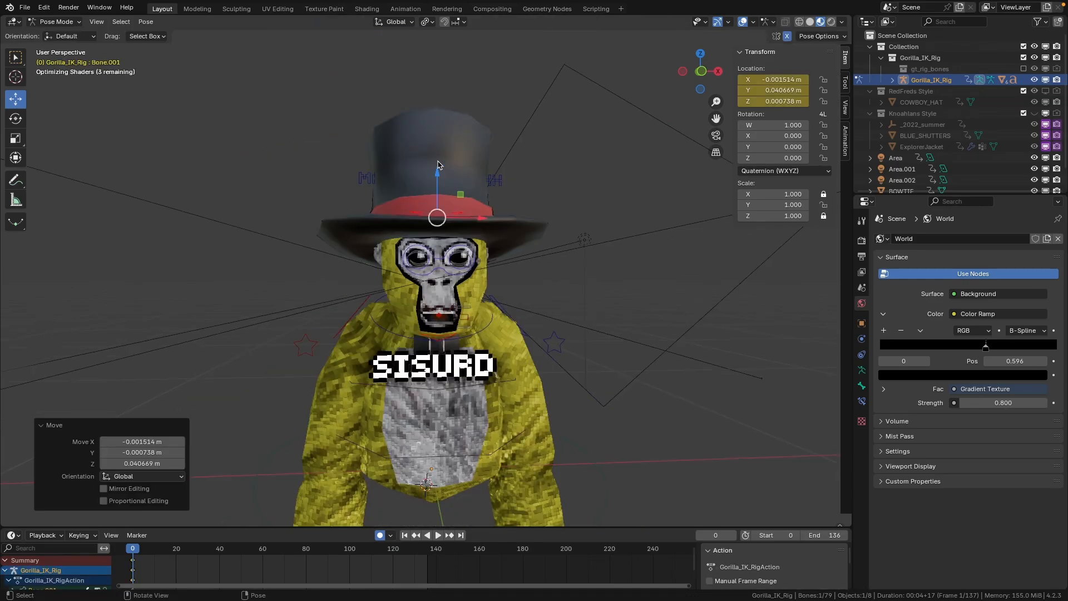
left_click_drag(436, 230, 435, 243)
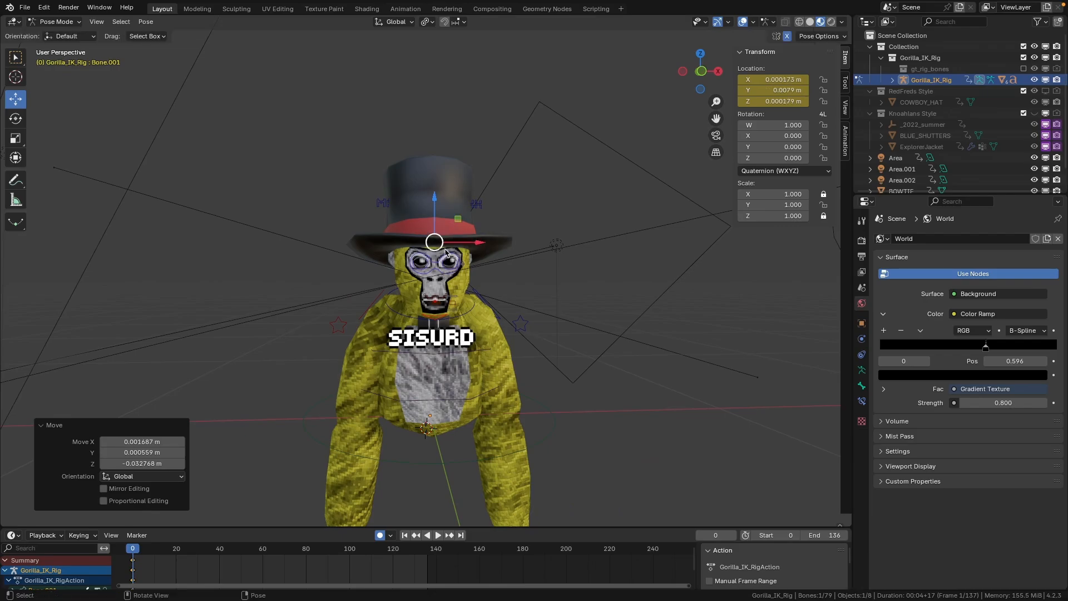
scroll(435, 243, "up", 5)
scroll(445, 246, "down", 8)
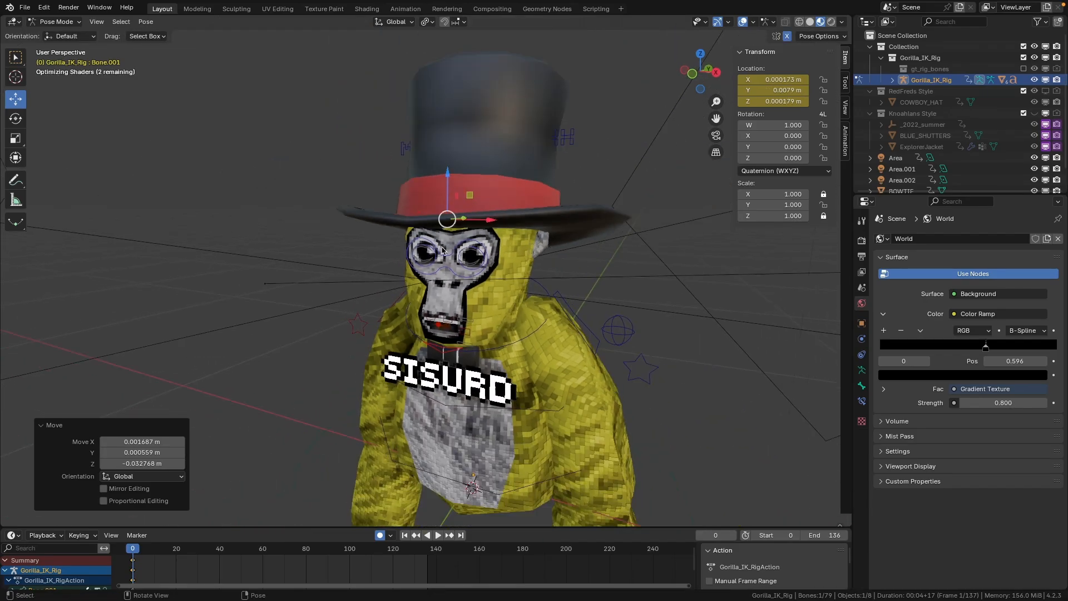
left_click(520, 374)
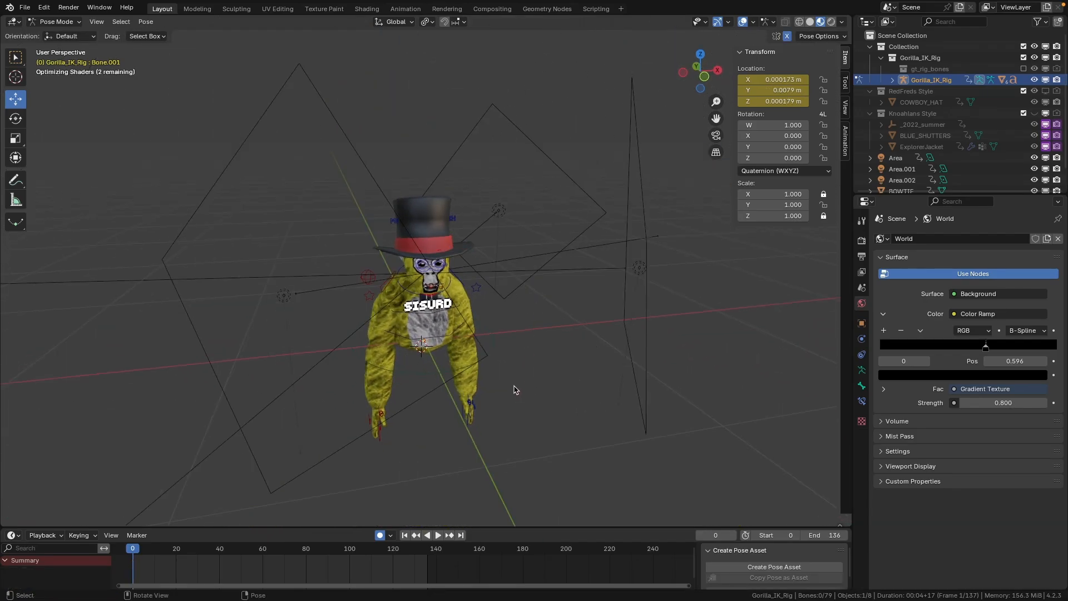
Move the left hand controller bone about 0.10 m inward along the global X axis.
middle_click_drag(517, 393, 502, 361)
scroll(502, 361, "up", 5)
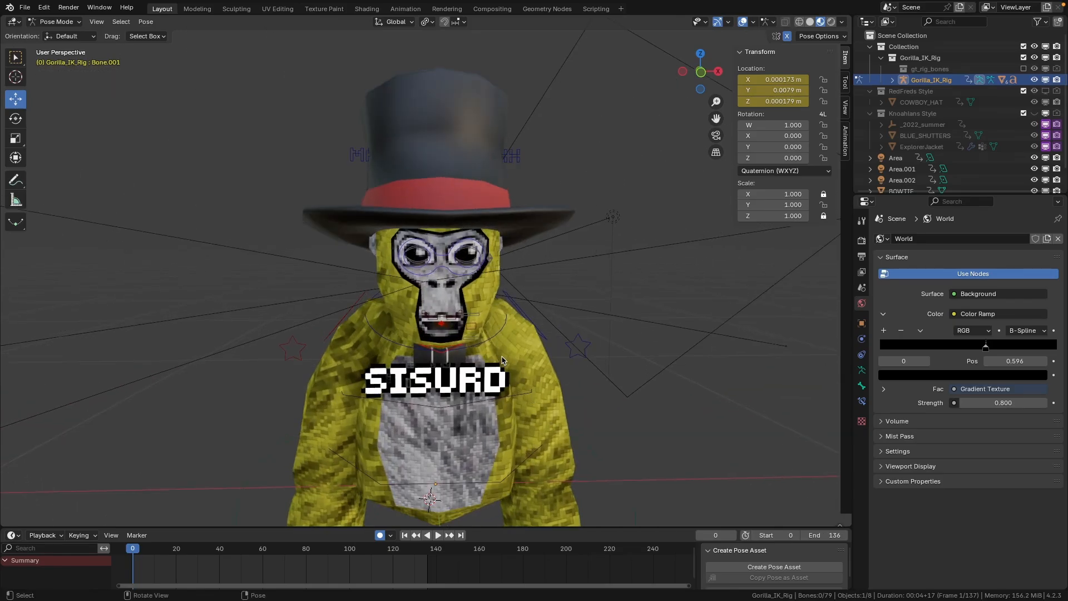
scroll(507, 361, "down", 6)
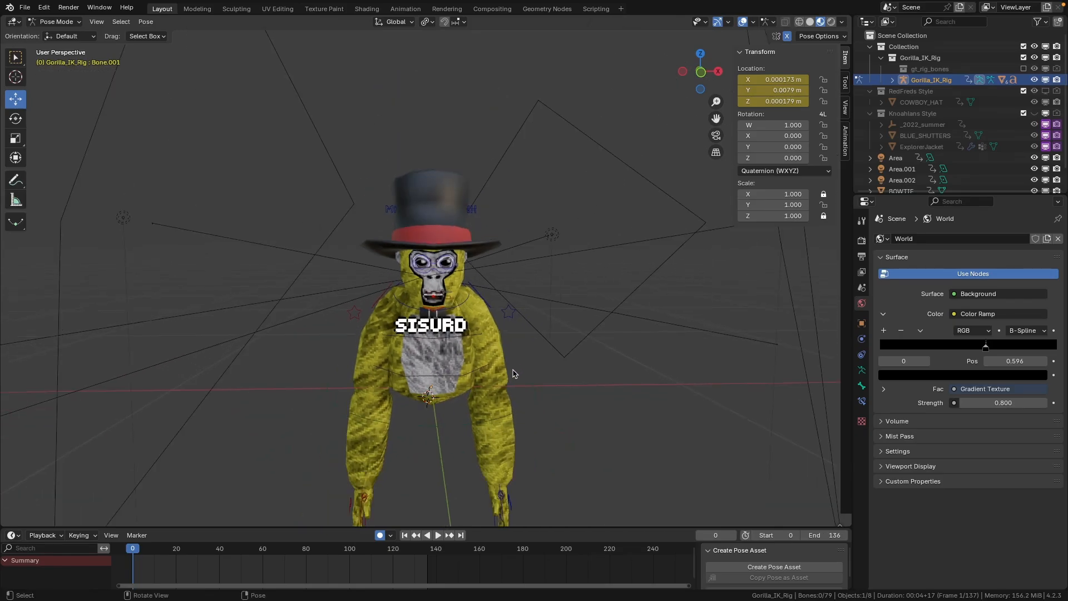
left_click(478, 462)
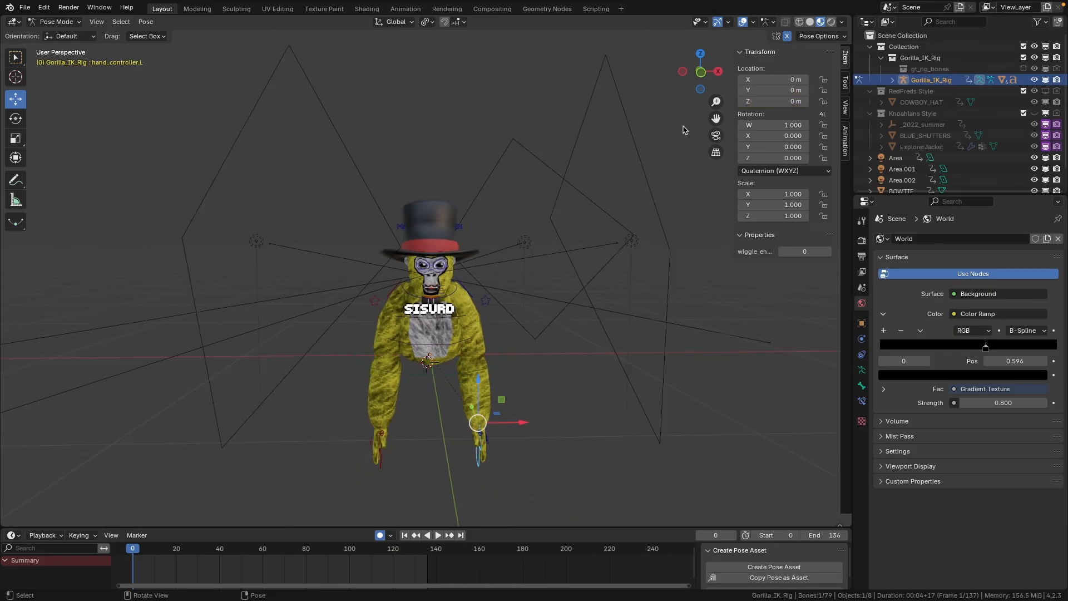
middle_click_drag(576, 367, 512, 508)
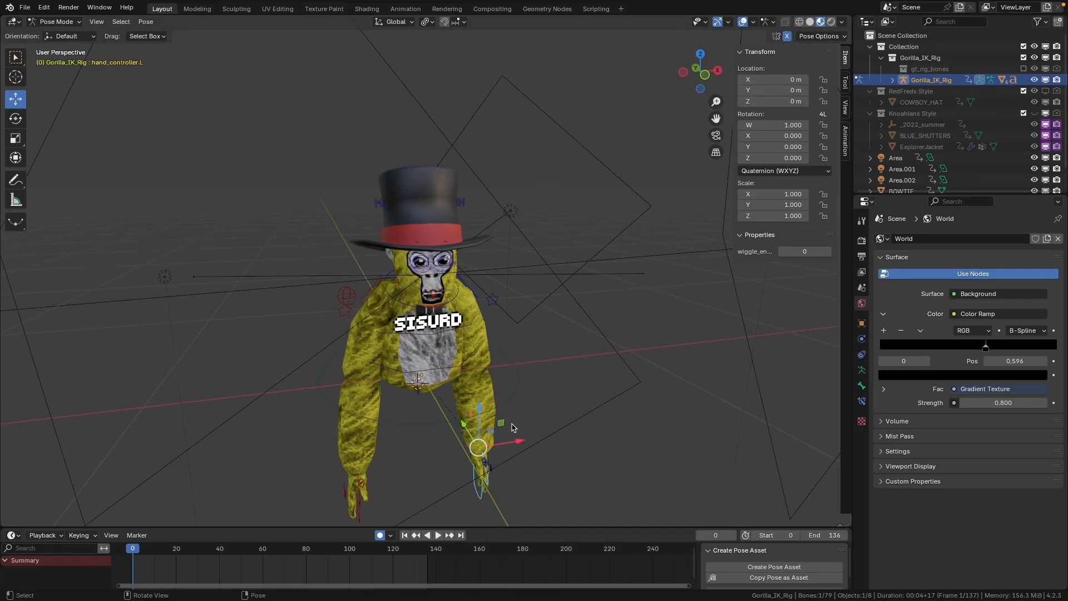
left_click_drag(503, 448, 470, 427)
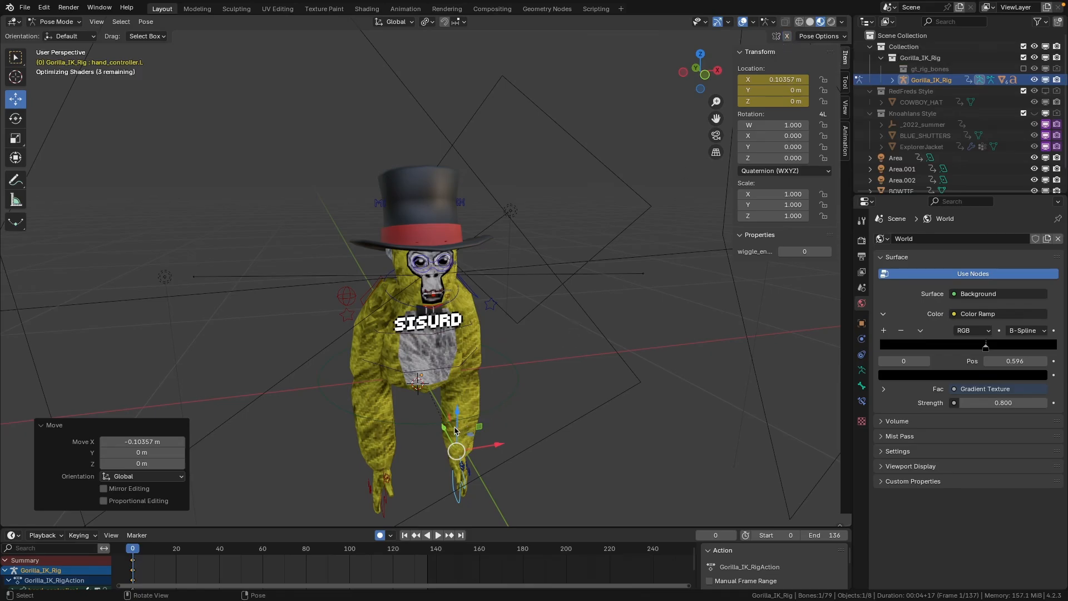
Raise the left hand controller bone outward to a location of about X -0.186 m, Y -0.026 m, Z 0.507 m.
mouse_move(458, 427)
left_mouse_down()
mouse_move(465, 365)
mouse_move(459, 423)
left_mouse_up()
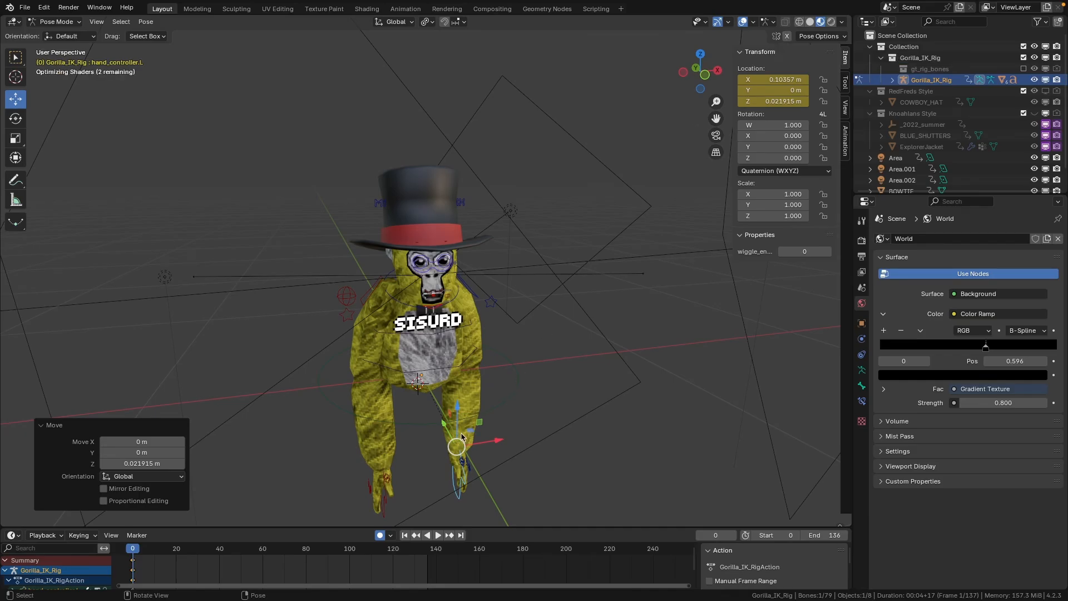
left_click_drag(461, 434, 510, 304)
left_click(16, 119)
key("ctrl+z")
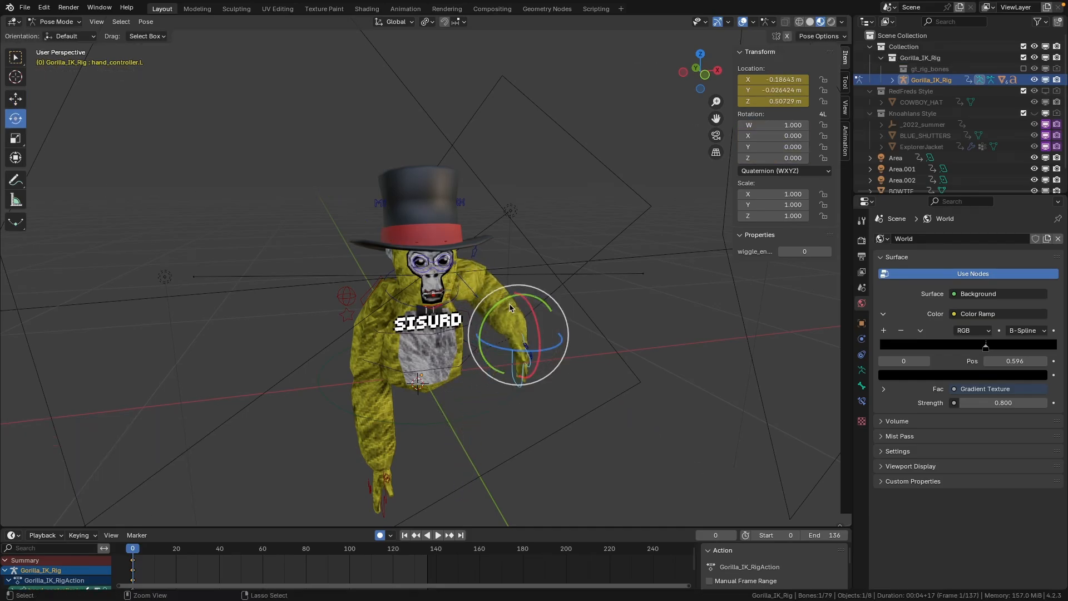
left_click(15, 98)
Try to move the left index finger control bone downward.
mouse_move(389, 311)
middle_mouse_down()
mouse_move(437, 317)
mouse_move(410, 317)
middle_mouse_up()
scroll(410, 318, "up", 4)
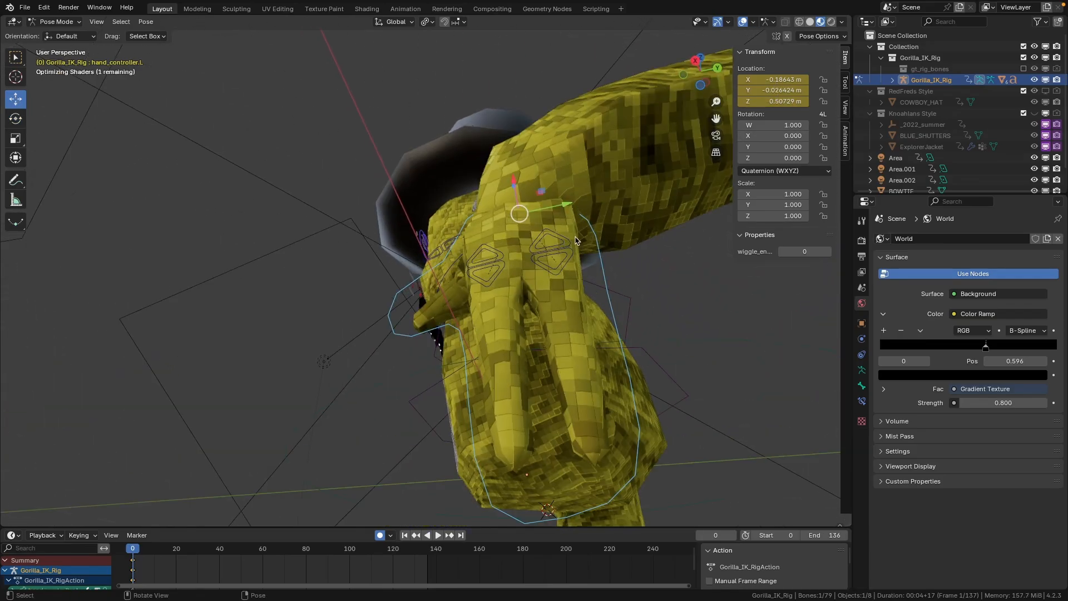
middle_click_drag(576, 240, 651, 271)
left_click_drag(716, 117, 484, 29)
left_click(375, 329)
left_click_drag(375, 329, 364, 404)
key("ctrl+z")
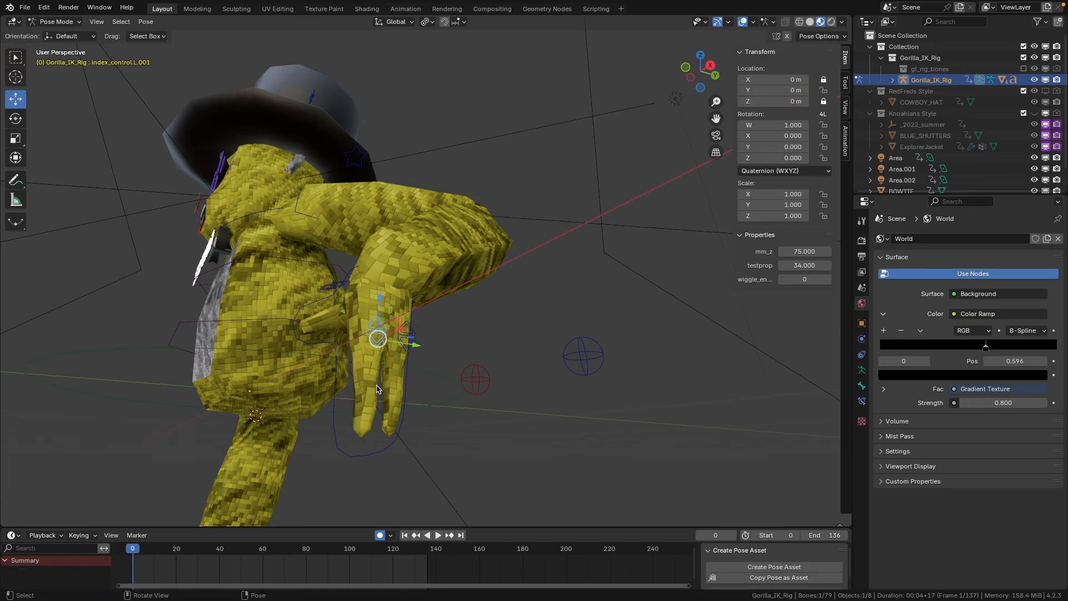
Move the left elbow pole bone behind the gorilla closer to the left arm.
middle_click_drag(367, 400, 483, 363)
left_click(559, 343)
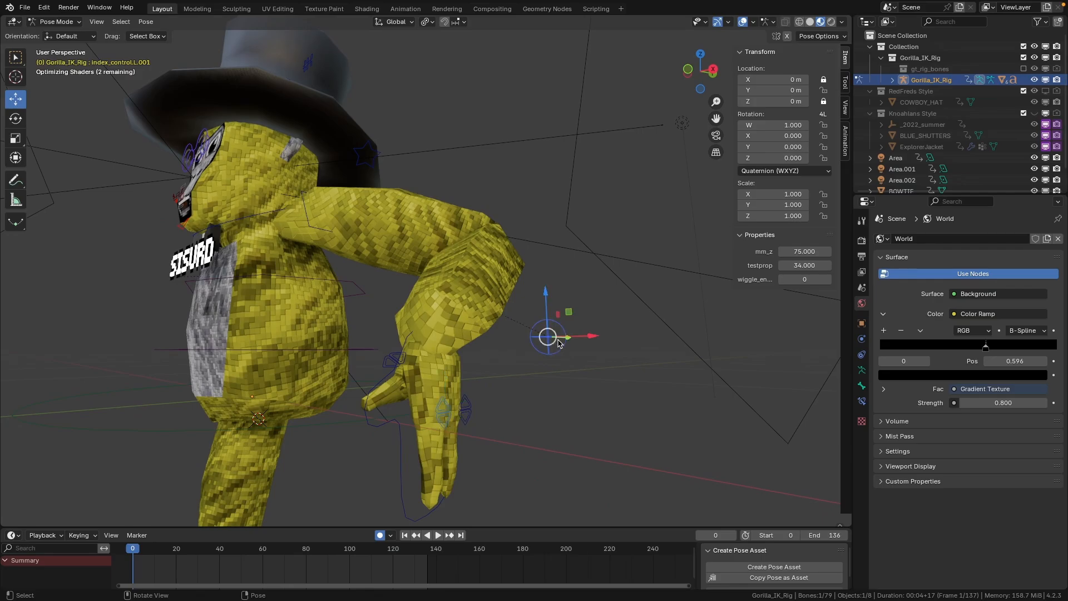
middle_click_drag(542, 333, 489, 386)
scroll(490, 386, "down", 3)
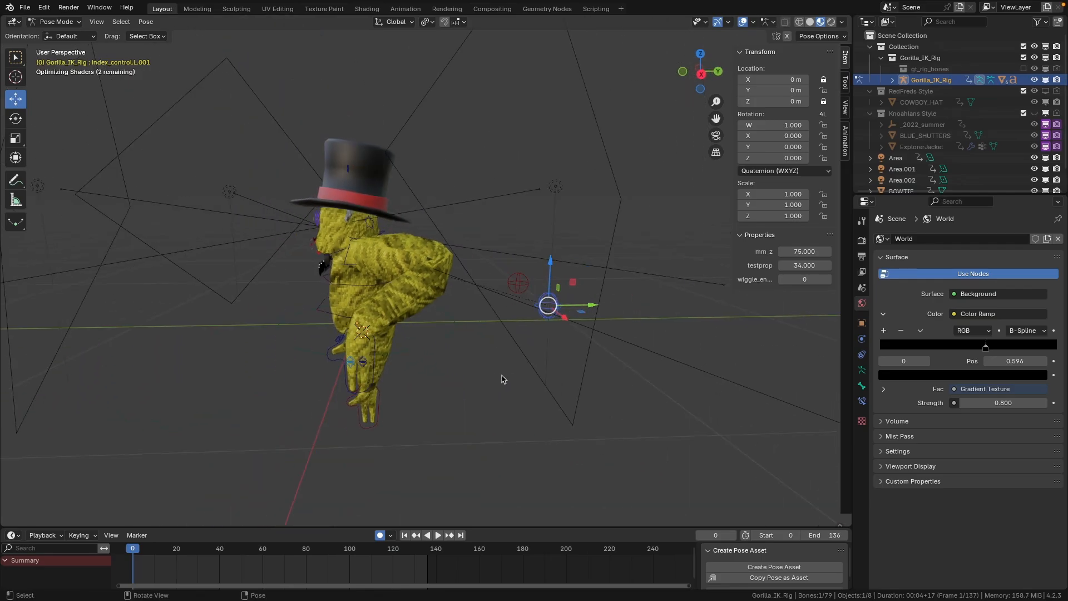
middle_click_drag(515, 322, 472, 343)
left_click_drag(543, 334, 491, 306)
Move the left hand controller bone in front of the chest, to about X 0.210 m, Y 0.189 m, Z 0.538 m.
middle_click_drag(491, 306, 630, 300)
left_click(490, 361)
left_click_drag(490, 311, 481, 320)
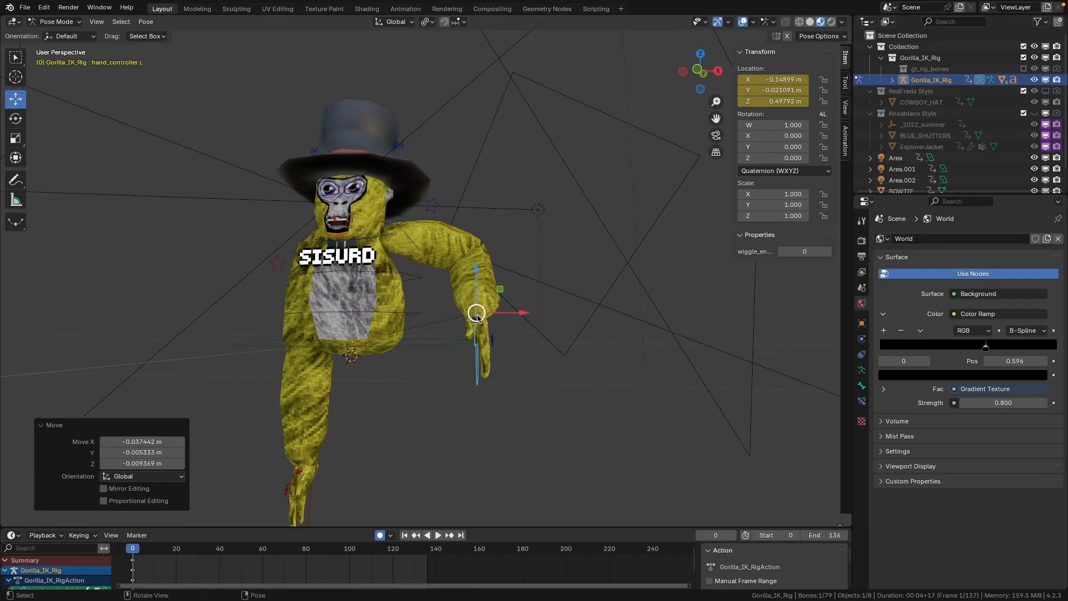
middle_click_drag(482, 292, 443, 337)
left_click_drag(444, 338, 292, 325)
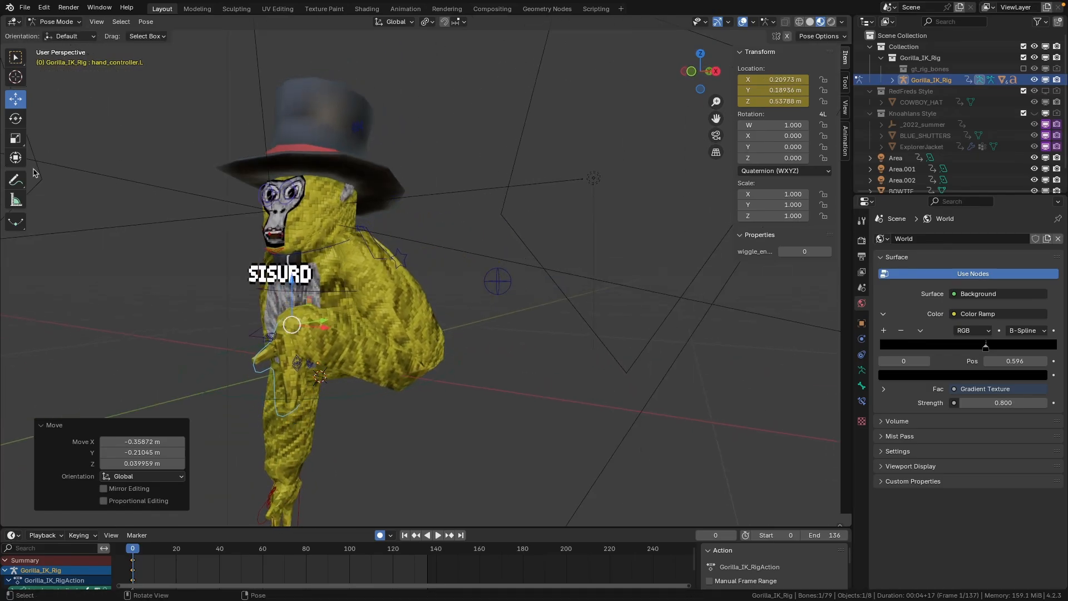
Rotate the left hand controller about 81.9° around global Y and shift it to about X 0.124 m, Y 0.221 m, Z 0.505 m.
left_click(18, 119)
middle_click_drag(161, 190, 237, 194)
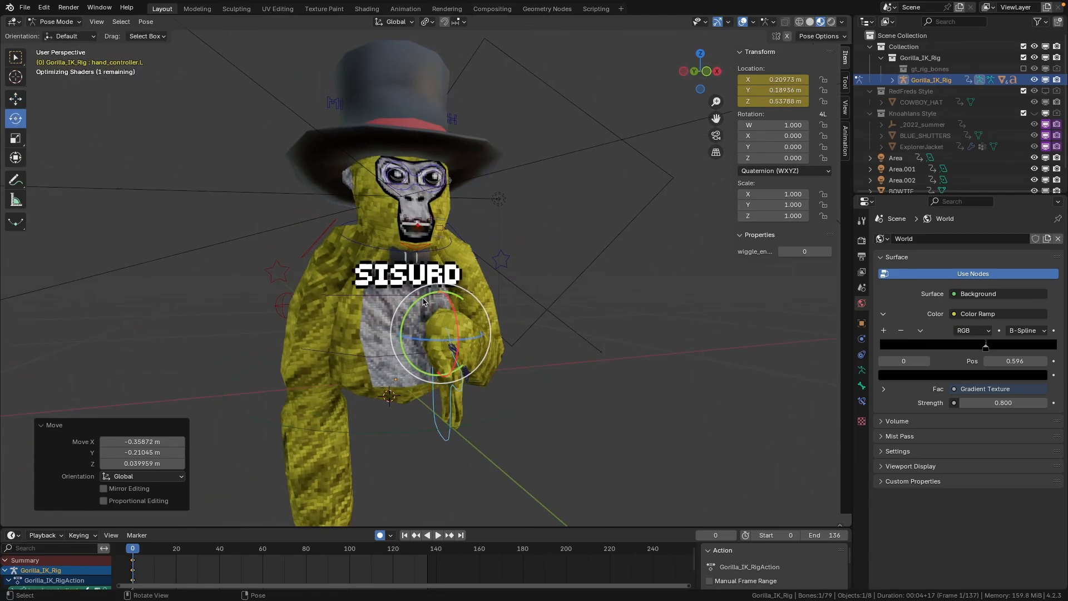
left_click_drag(424, 298, 493, 299)
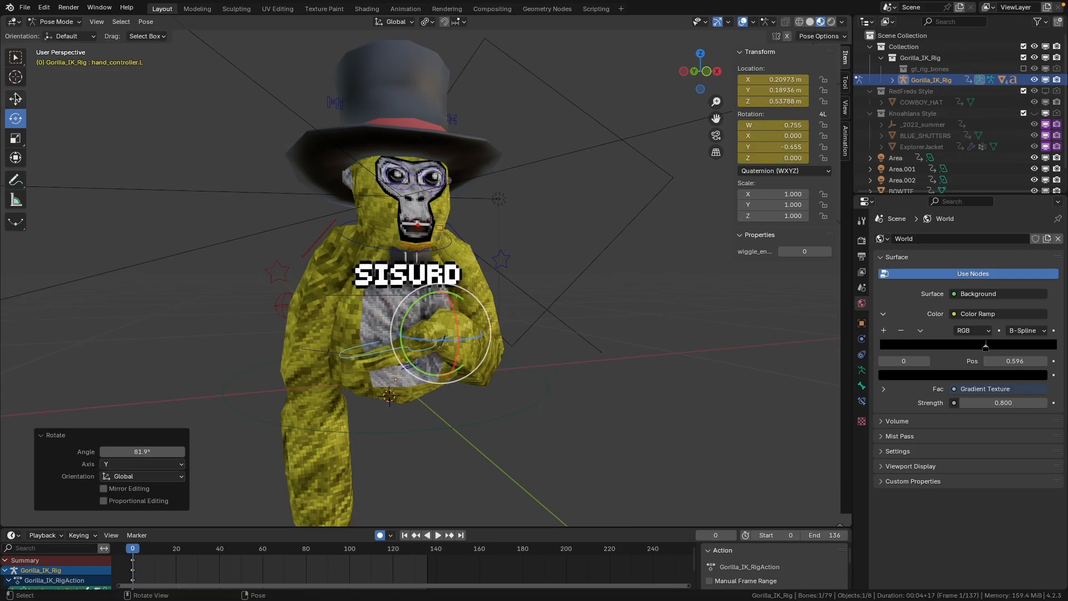
left_click(16, 98)
left_click_drag(445, 338, 481, 348)
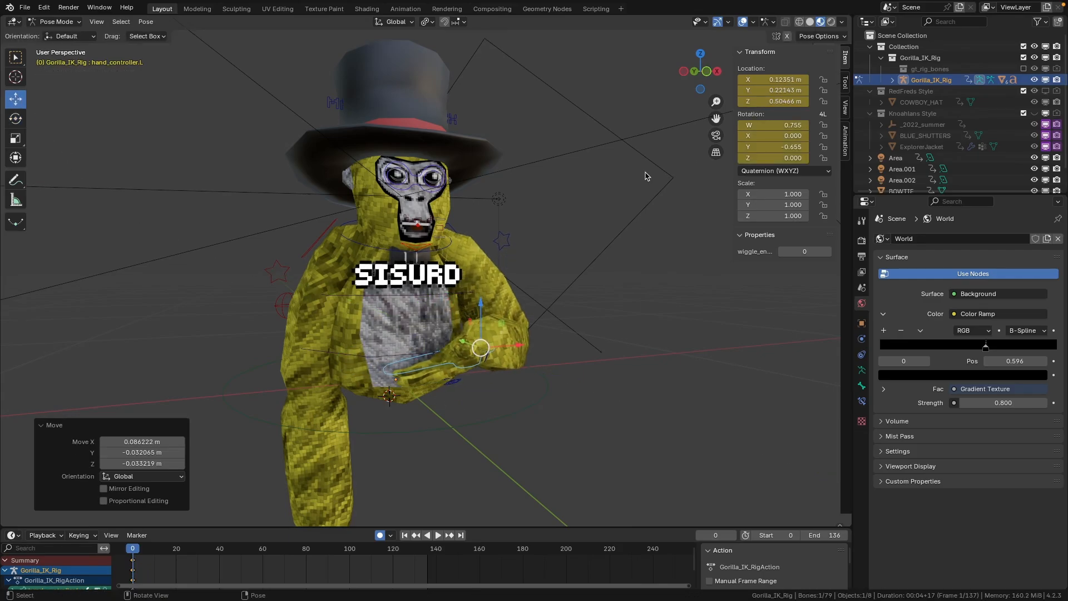
Enable X-axis mirroring for posing and reposition the elbow pole bones behind the gorilla so the elbows point outward.
middle_click_drag(646, 176, 438, 236)
left_click(471, 272)
left_click(787, 38)
left_click(474, 240)
left_click_drag(474, 241, 471, 237)
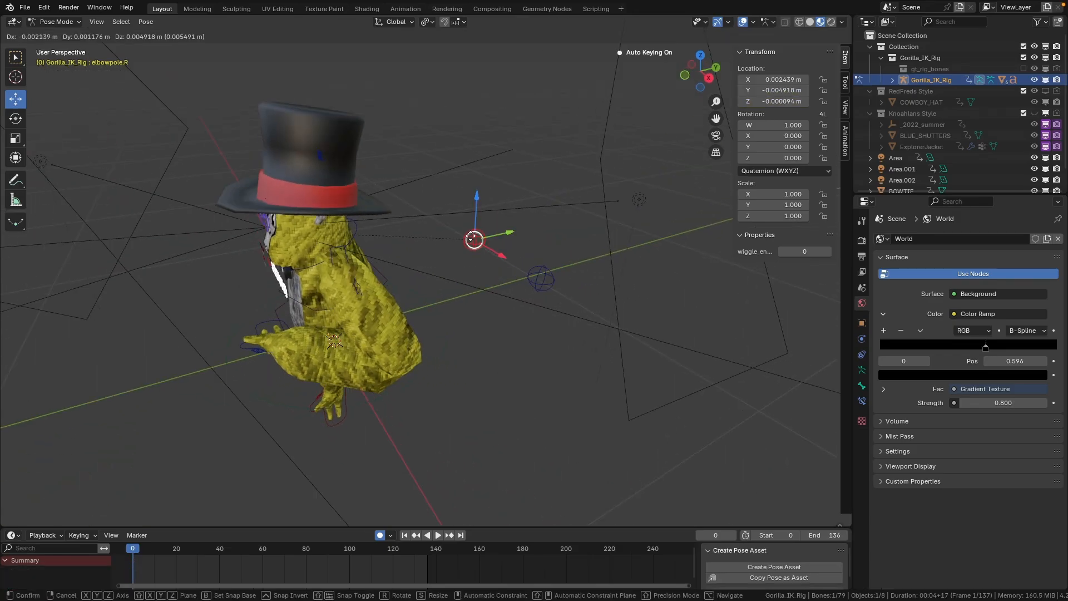
left_click(473, 240)
middle_click_drag(474, 239, 586, 257)
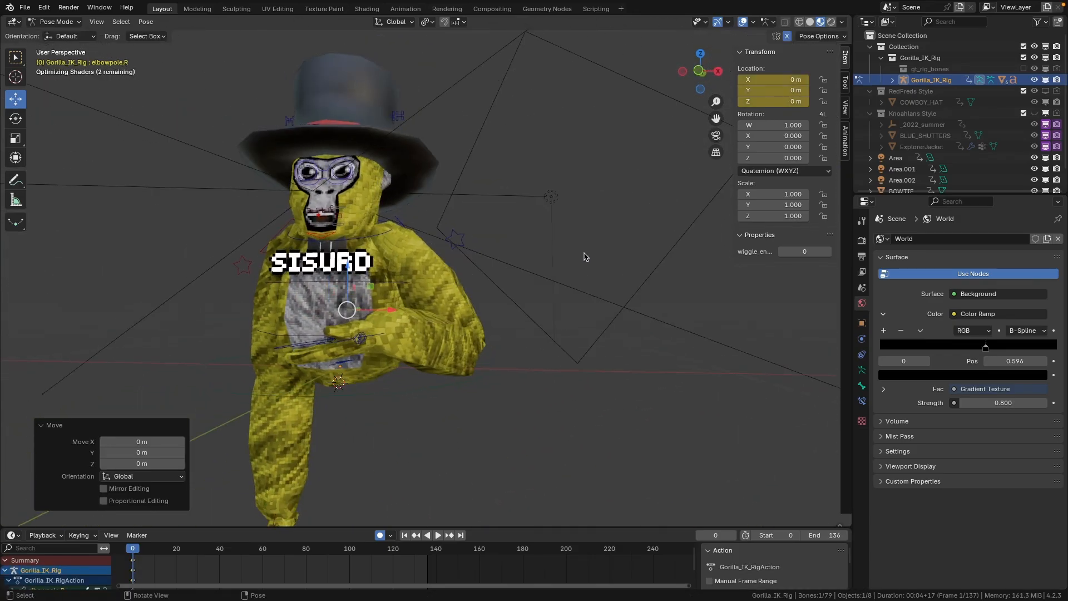
middle_click_drag(434, 358, 493, 291)
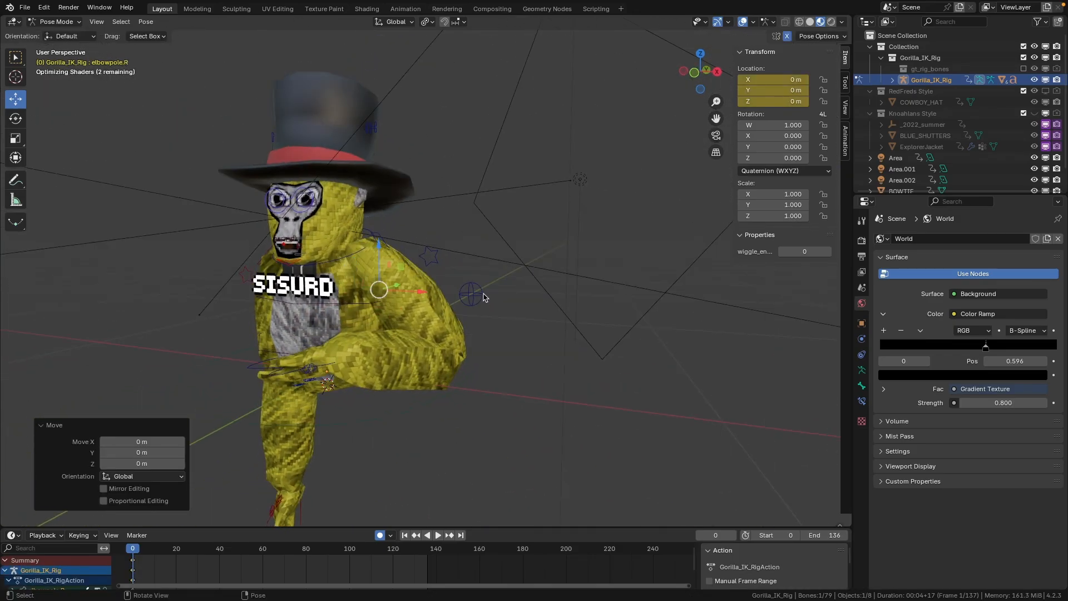
left_click_drag(482, 297, 541, 282)
Move the left hand controller with mirroring to about X 0.043 m, Y 0.219 m, Z 0.485 m so both hands meet in front.
left_click(282, 373)
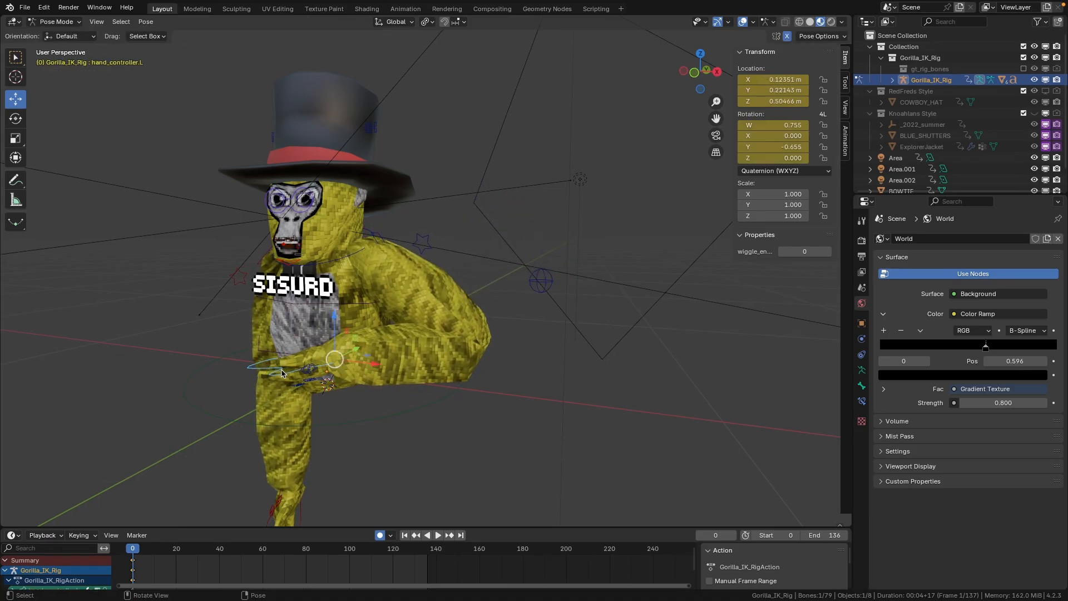
middle_click_drag(484, 323, 396, 323)
left_click_drag(393, 322, 437, 335)
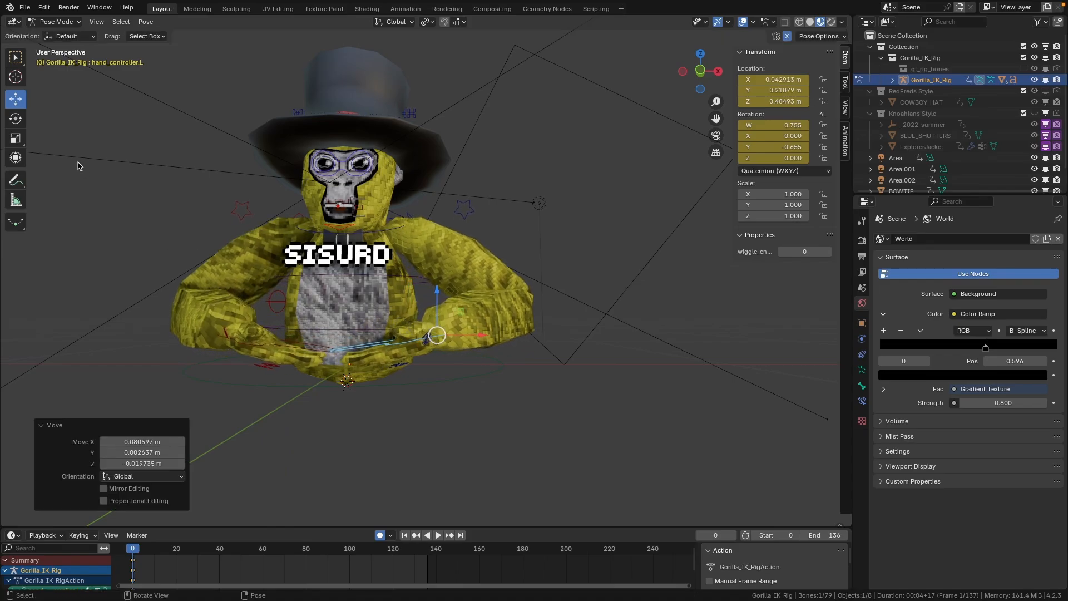
Tilt the mirrored hand controllers slightly by rotating the left one, and clear the bone selection.
left_click(15, 119)
middle_click_drag(329, 356, 348, 370)
left_click_drag(511, 409, 480, 394)
left_click(577, 420)
middle_click_drag(577, 420, 570, 400)
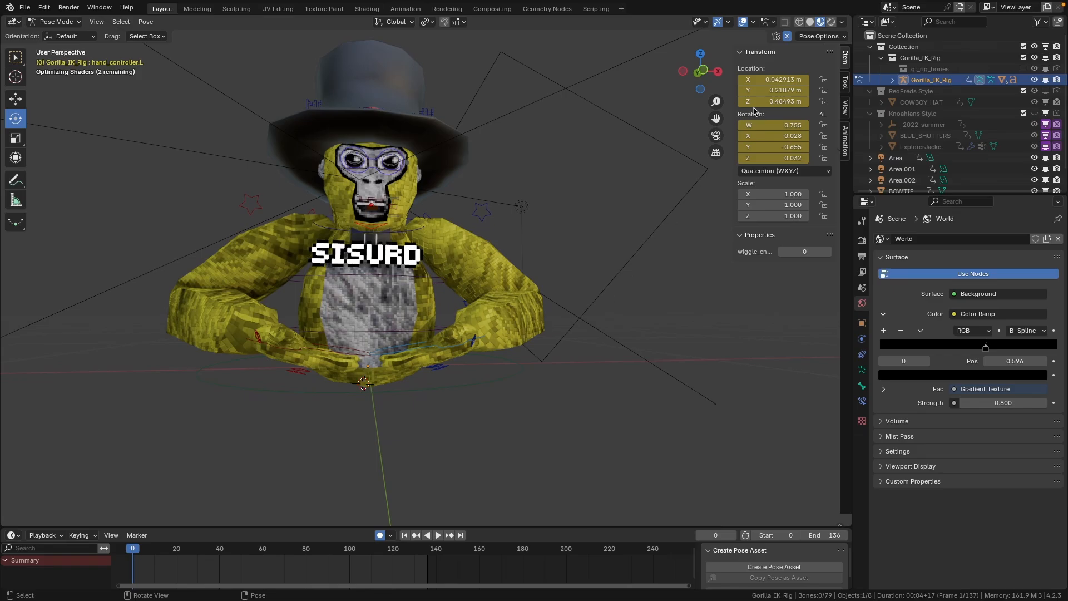
Examine the gorilla's mirrored arm and hand pose from several angles and distances.
middle_click_drag(663, 157, 612, 195)
left_click_drag(717, 116, 861, 93)
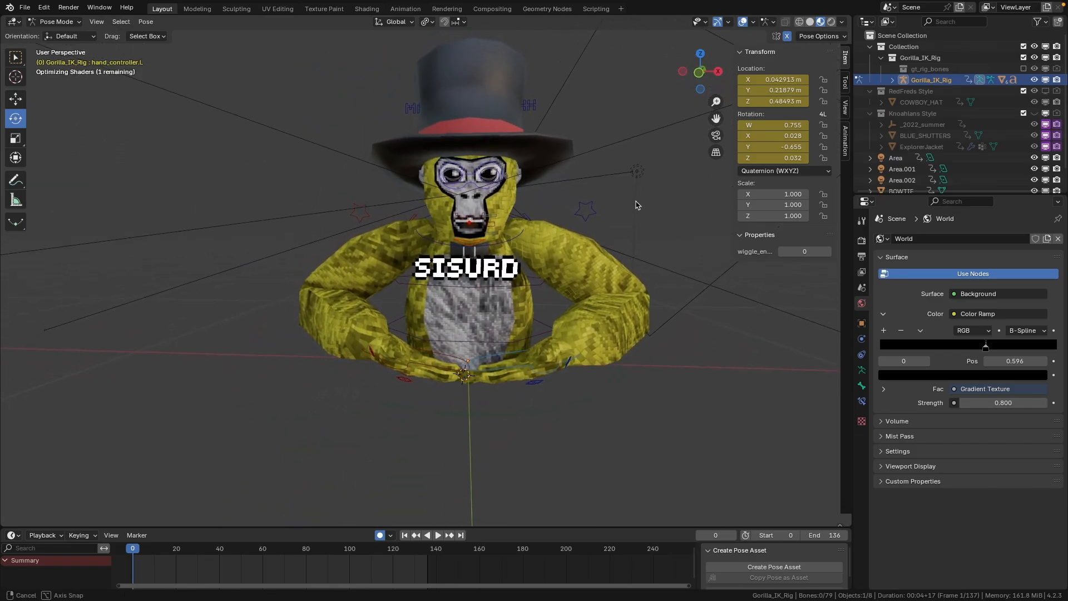
middle_click_drag(637, 205, 667, 201)
left_click_drag(717, 118, 626, 124)
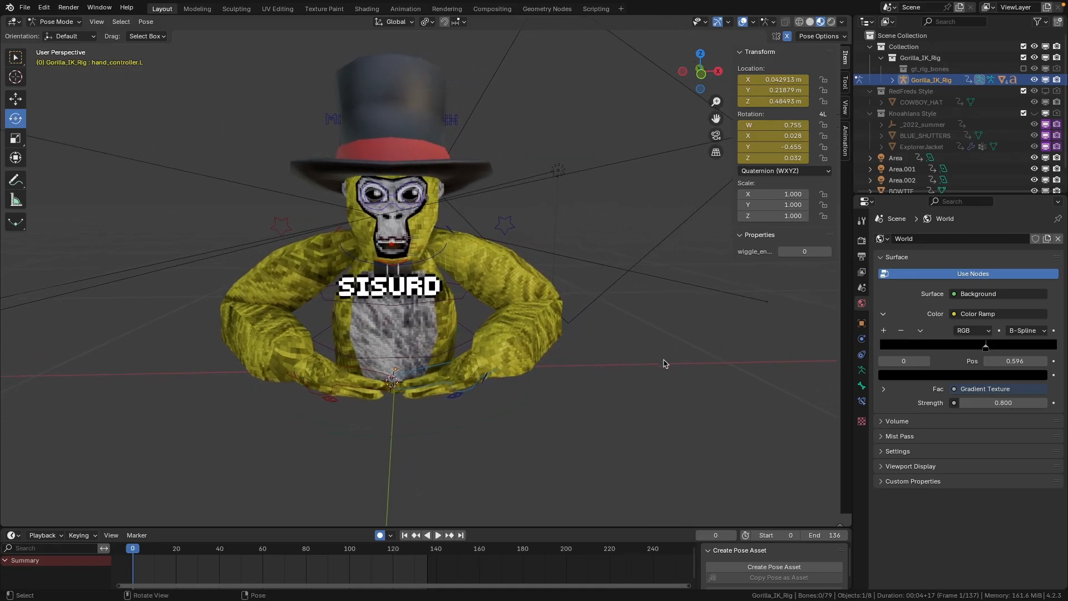
middle_click_drag(666, 364, 648, 358)
scroll(649, 357, "down", 8)
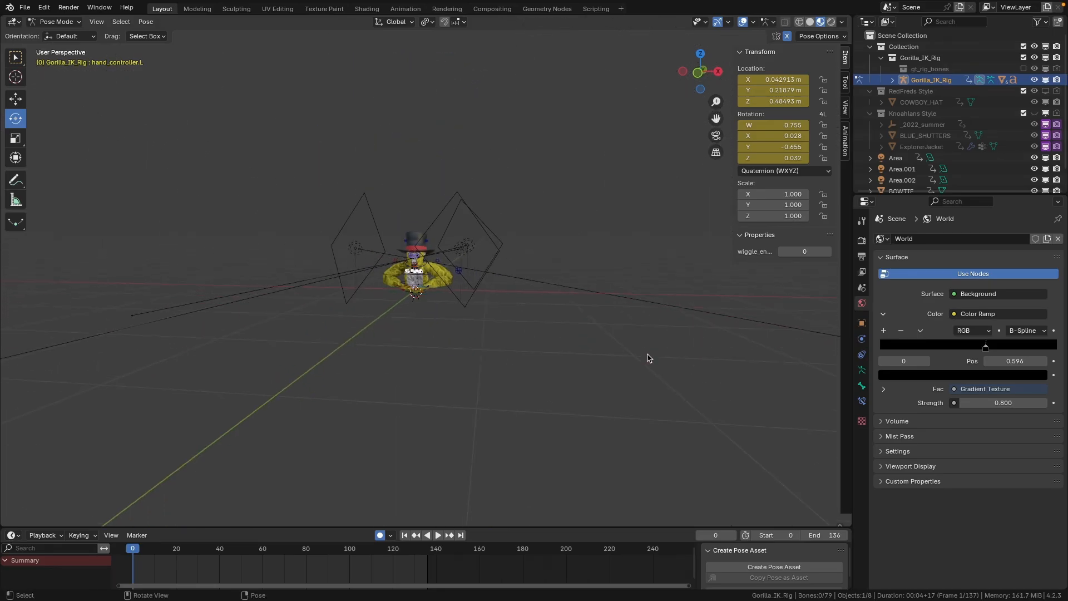
left_click(22, 100)
scroll(423, 278, "up", 8)
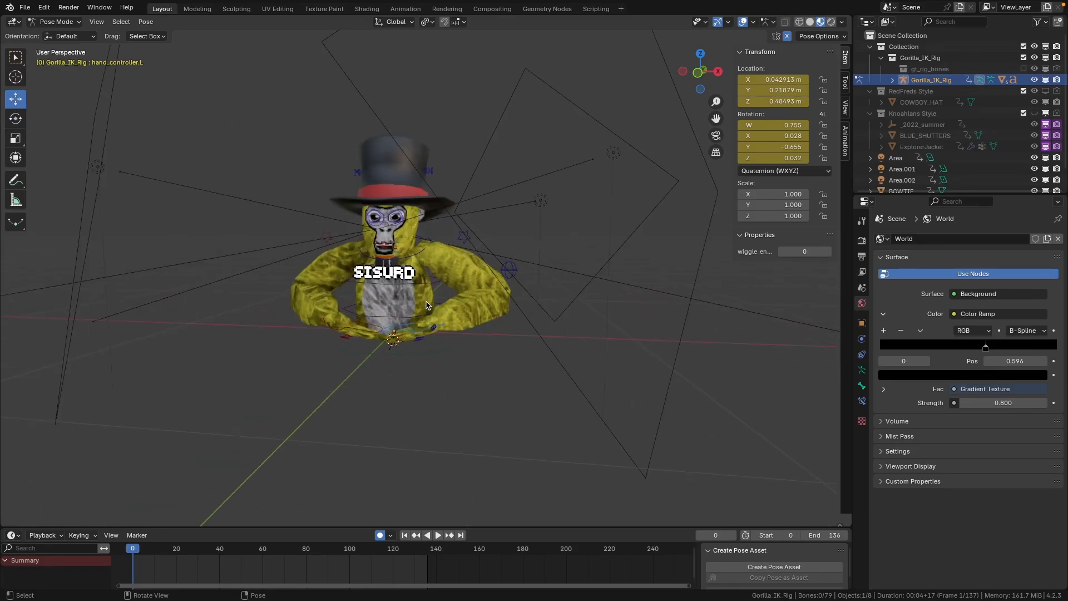
left_click_drag(716, 118, 762, 120)
Switch the rig to Object Mode and add a camera to the scene.
left_click(69, 24)
left_click(56, 34)
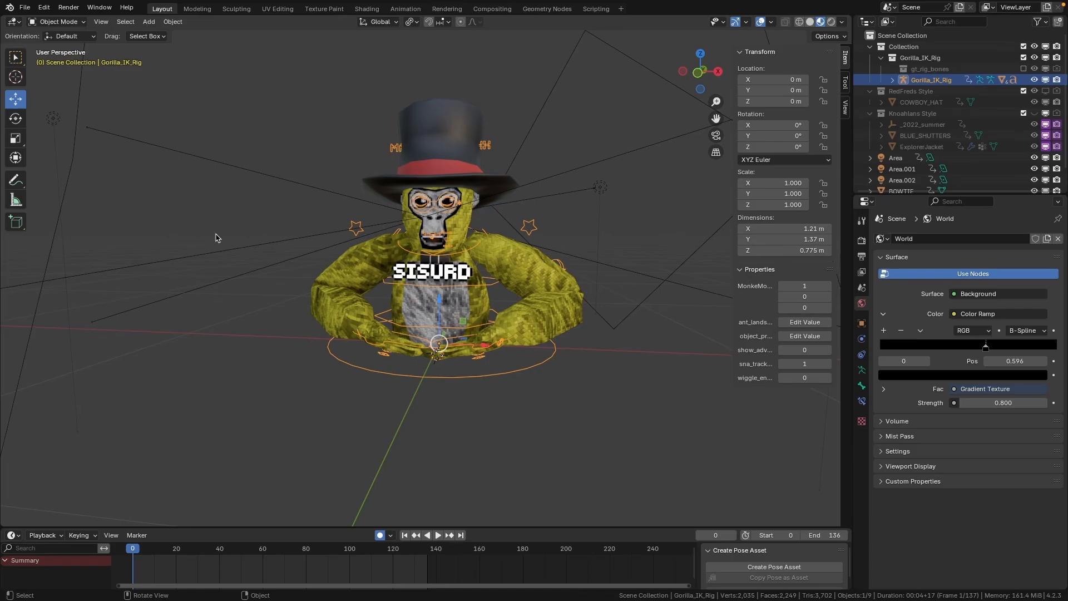
key("shift+a")
mouse_move(285, 381)
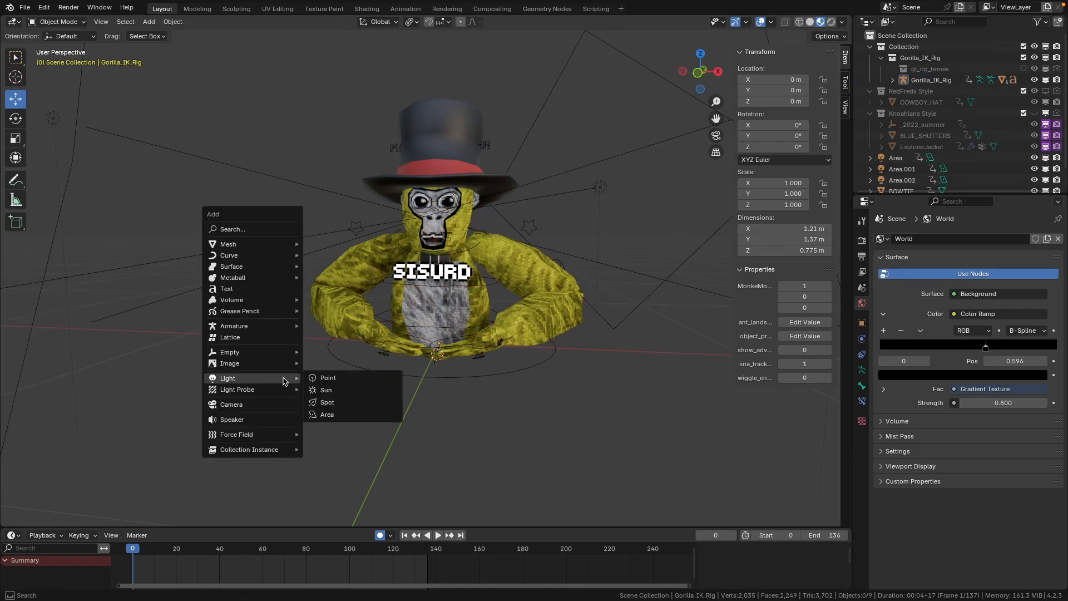
left_click(279, 404)
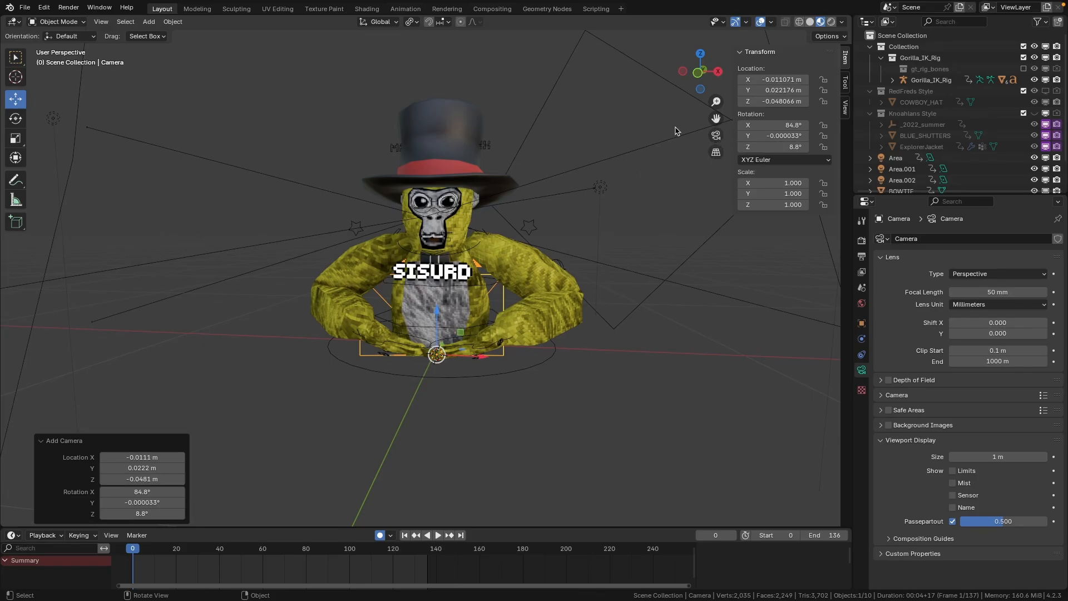
Look through the new camera, lock it to the view, and pull it back to bring the gorilla into frame.
left_click(717, 136)
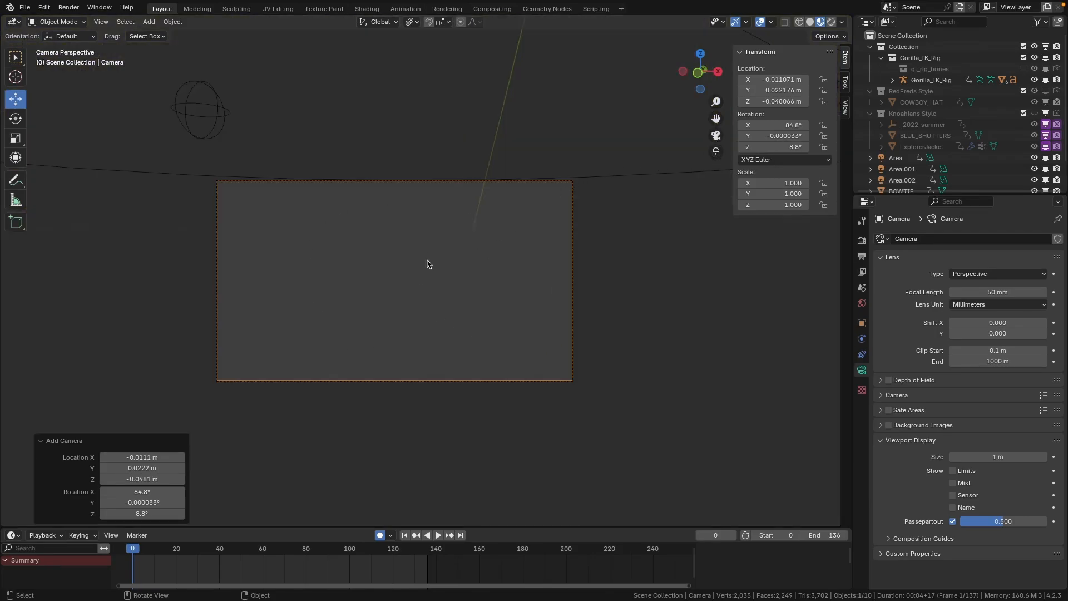
left_click(716, 156)
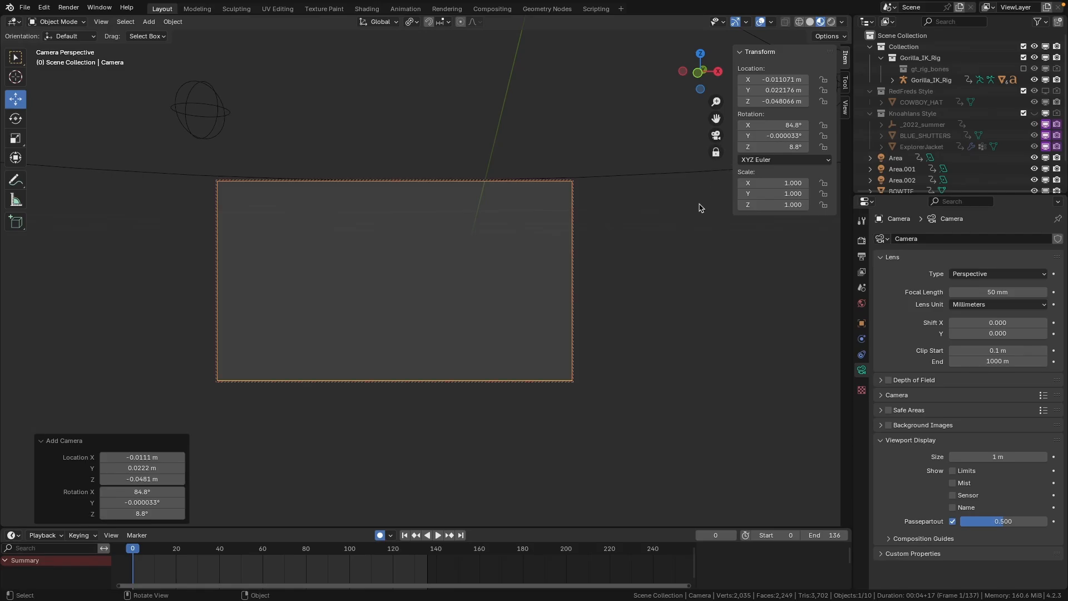
scroll(698, 217, "down", 15)
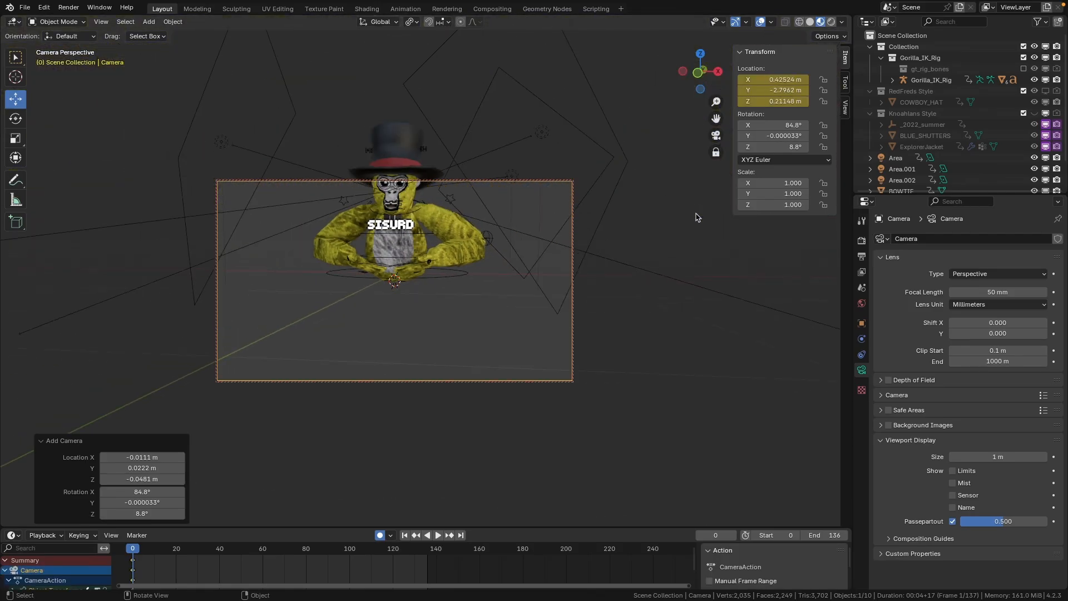
middle_click_drag(696, 213, 712, 216)
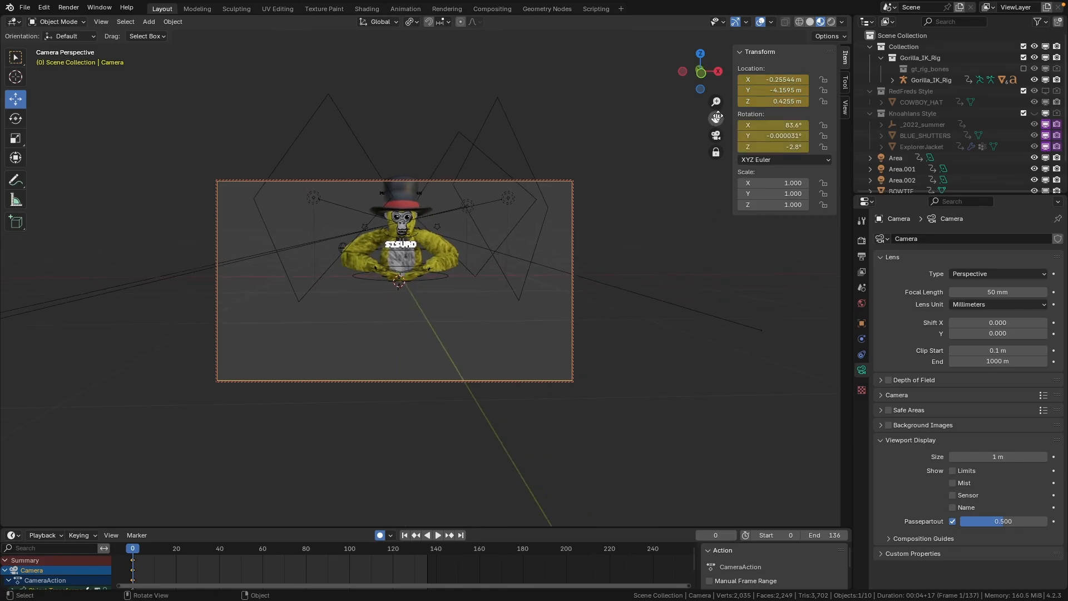
Reframe the gorilla closer with the camera at about X 0.007 m, Y -1.216 m, Z 0.544 m, rotated about 86° in X and 2.4° in Z.
left_click_drag(716, 119, 707, 184)
scroll(655, 153, "up", 8)
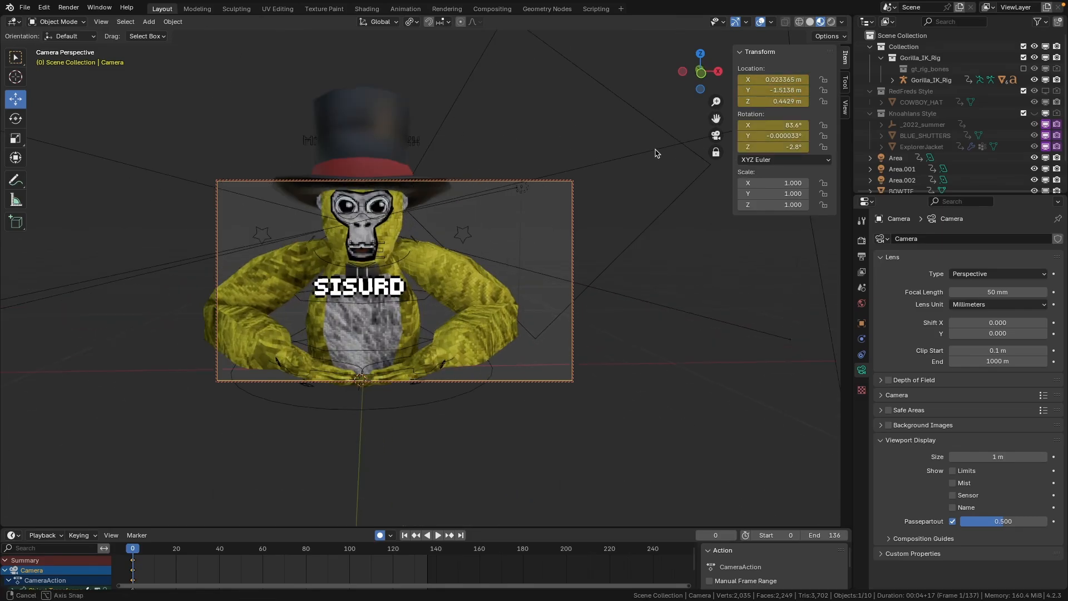
middle_click_drag(658, 141, 540, 157)
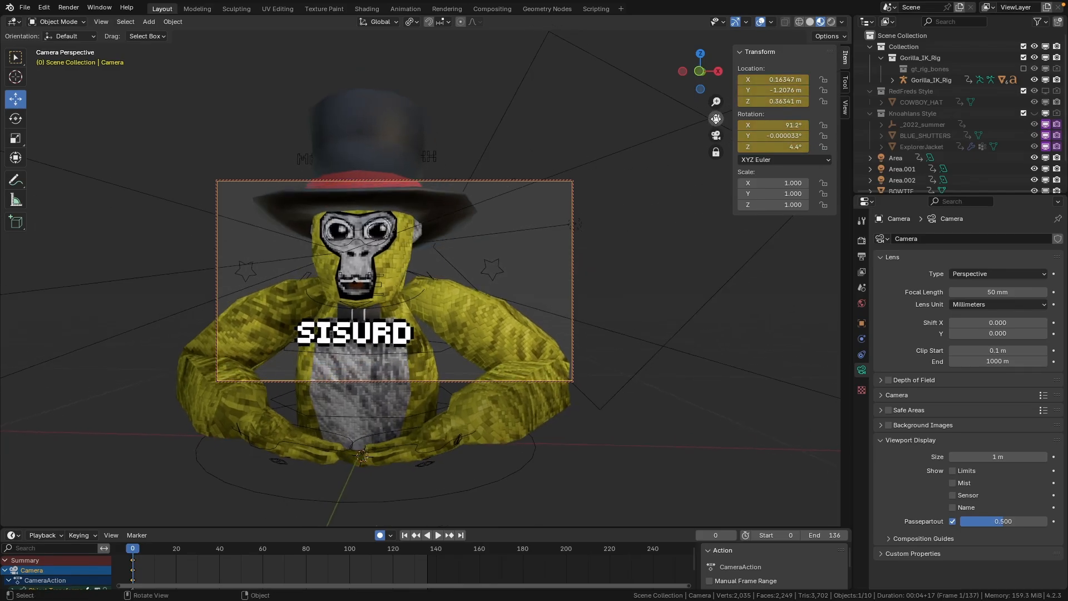
left_click_drag(716, 119, 764, 141)
Unlock the camera from the view and set its location to about -1.126 m in Y and 0 m in X.
middle_click_drag(696, 140, 599, 227)
left_click(718, 153)
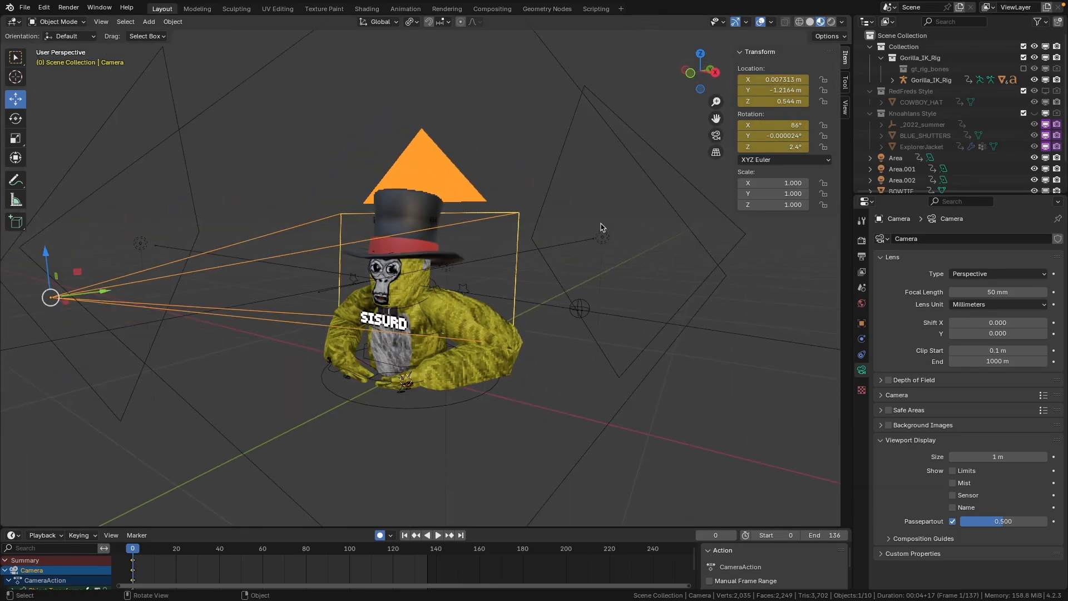
left_click(775, 90)
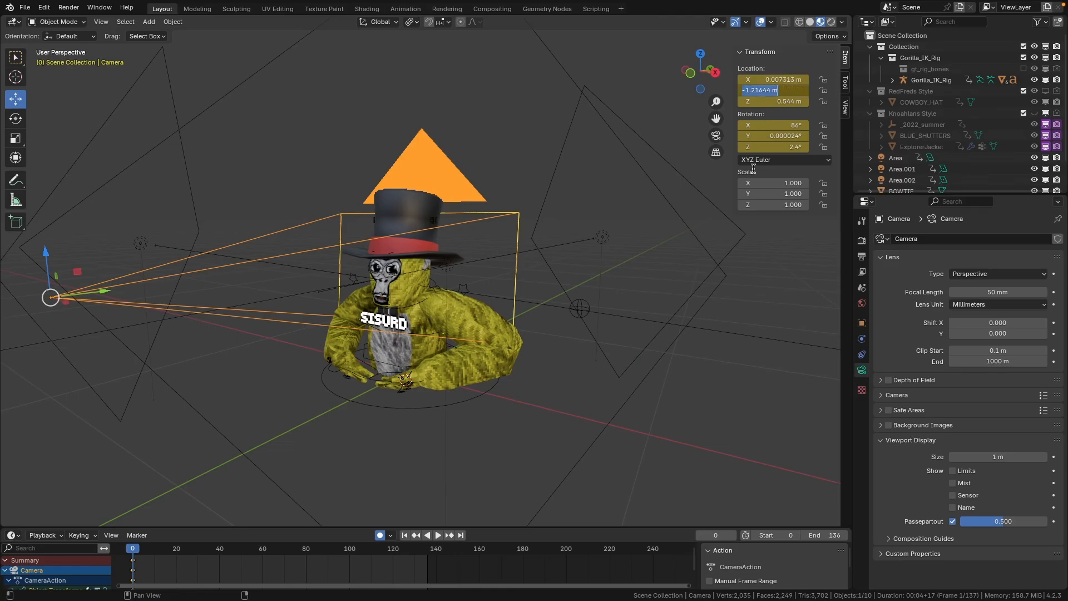
type("-1.4364")
key("Return")
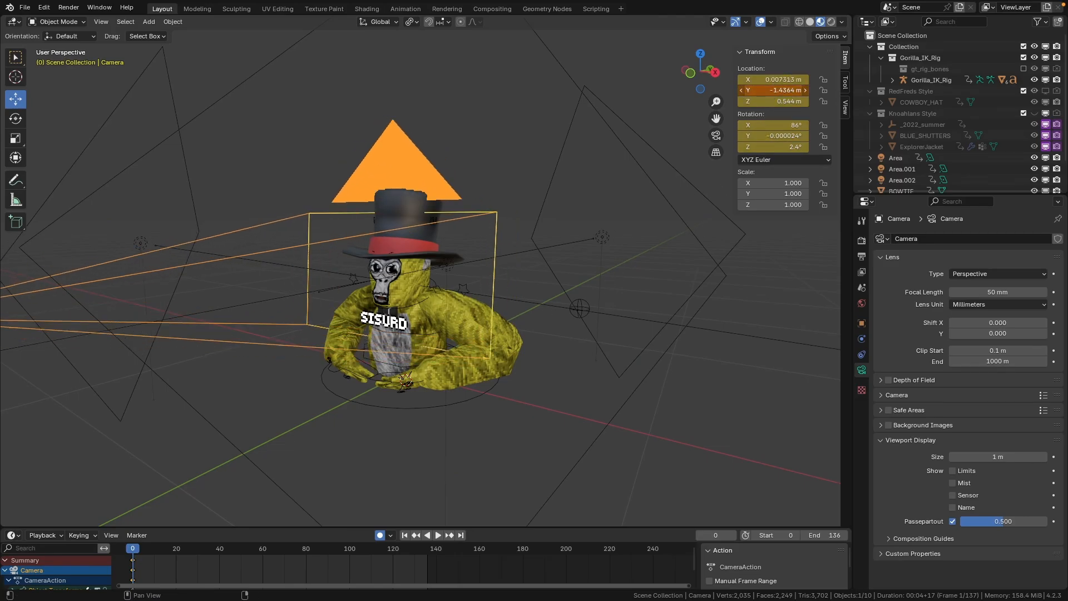
left_click_drag(776, 90, 795, 80)
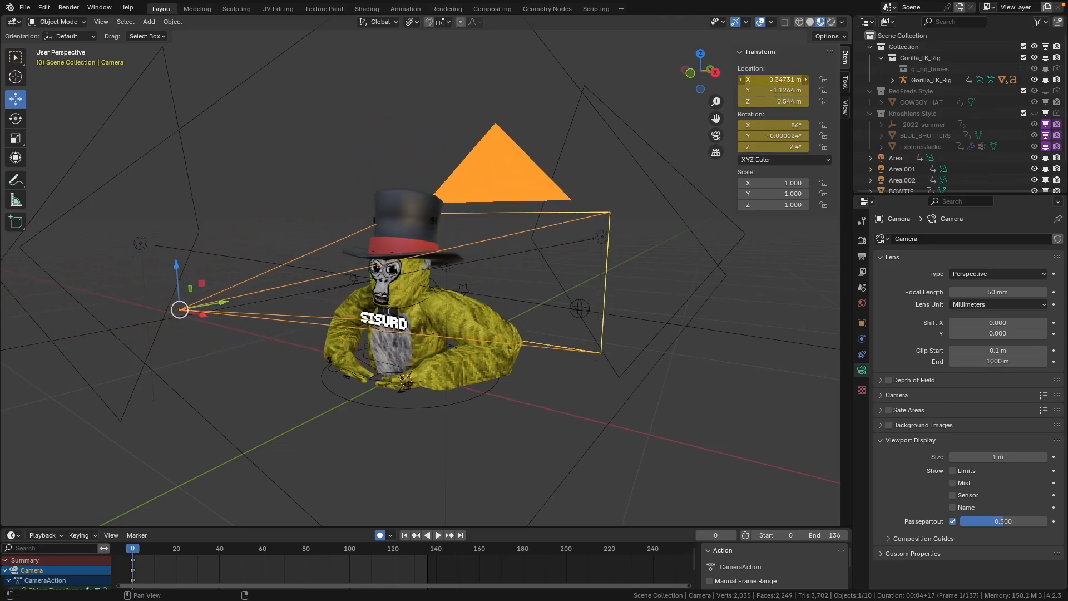
left_click(780, 79)
type("0")
key("Return")
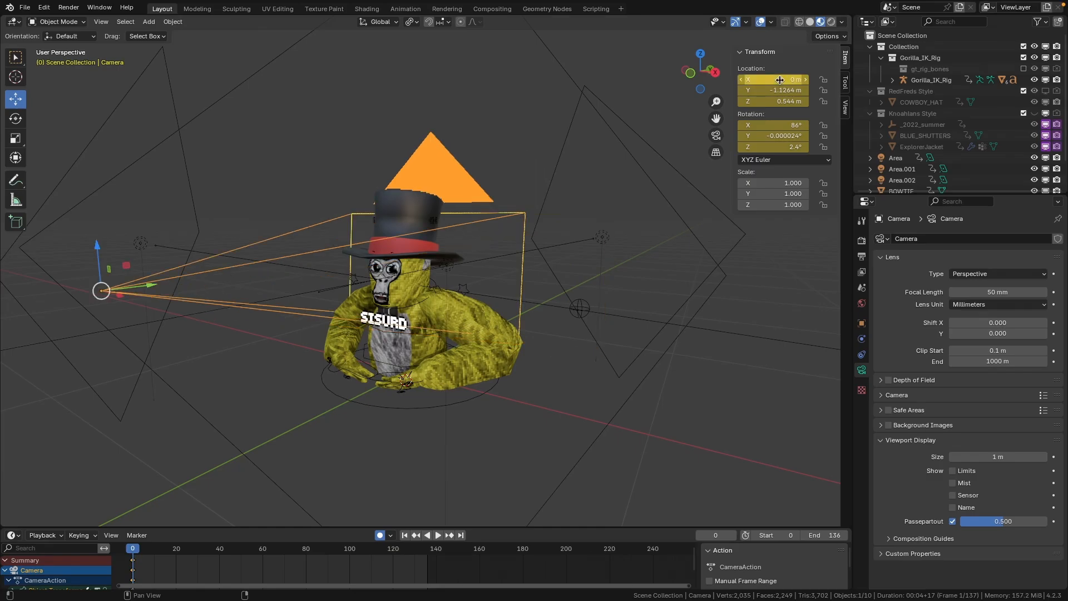
left_click(758, 51)
left_click(751, 51)
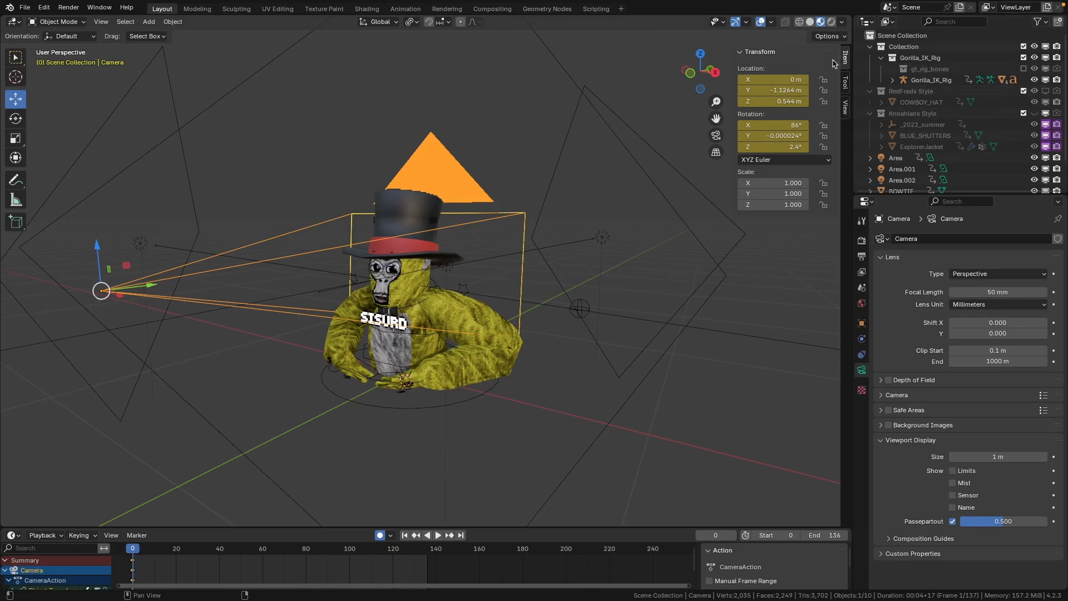
left_click(843, 82)
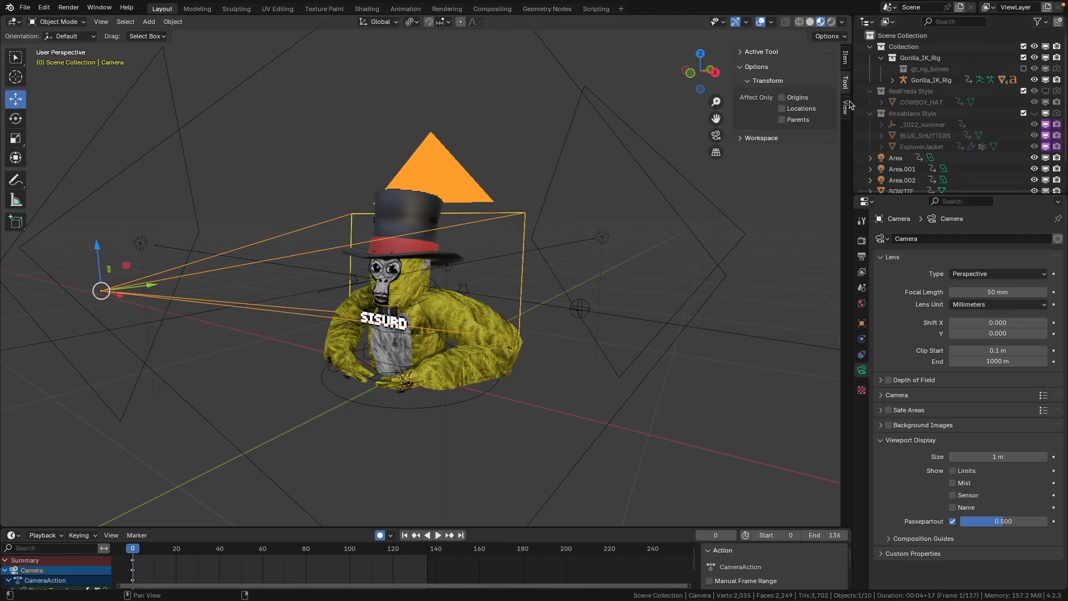
left_click(846, 107)
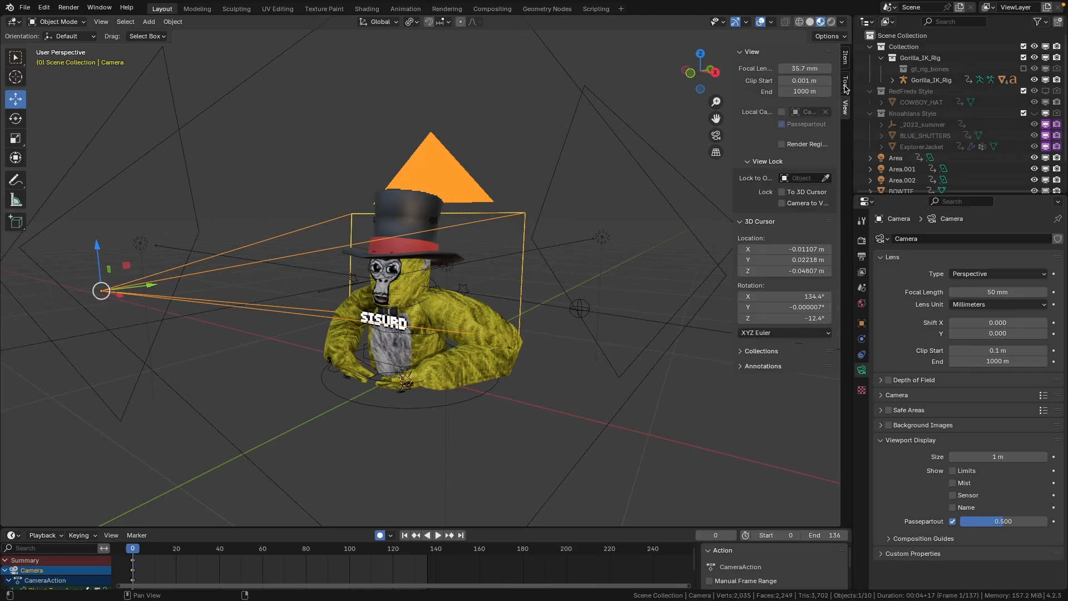
left_click(847, 89)
left_click(845, 64)
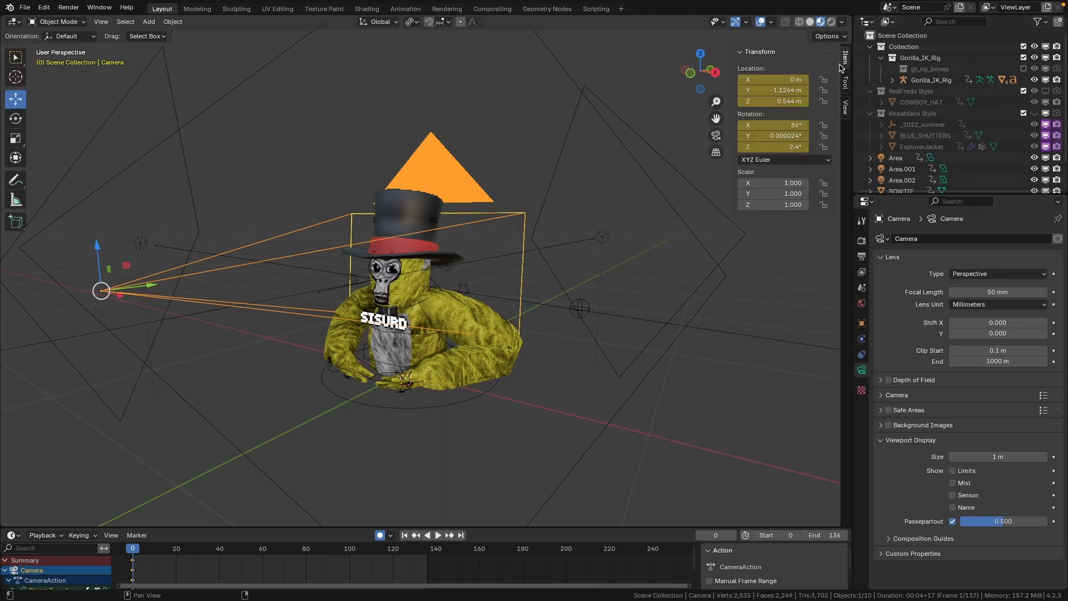
left_click(756, 51)
left_click(753, 53)
Look through the camera, move it to about Y -1.316 m and Z 0.514 m, and set its Y and Z rotation to 0°.
left_click(716, 135)
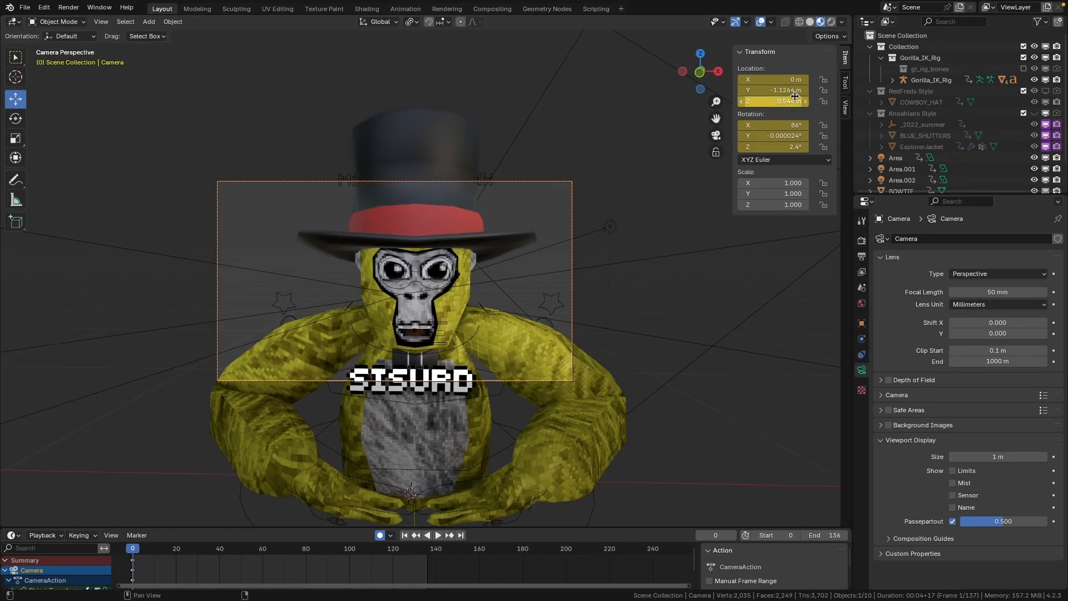
mouse_move(792, 90)
left_mouse_down()
mouse_move(781, 90)
mouse_move(796, 103)
mouse_move(781, 79)
left_mouse_up()
left_click(787, 135)
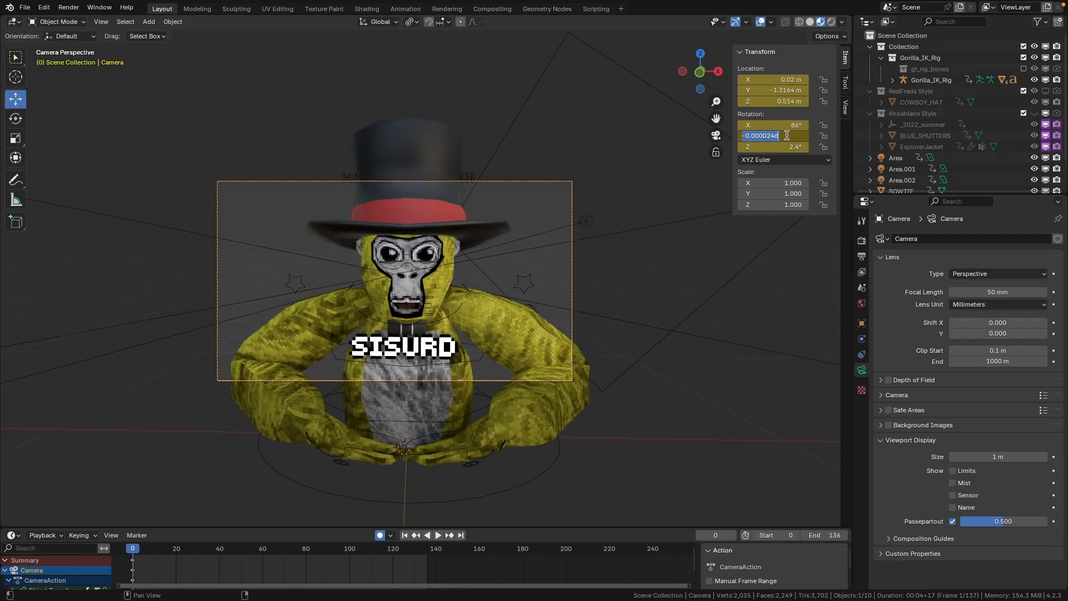
type("0")
key("Return")
left_click(791, 146)
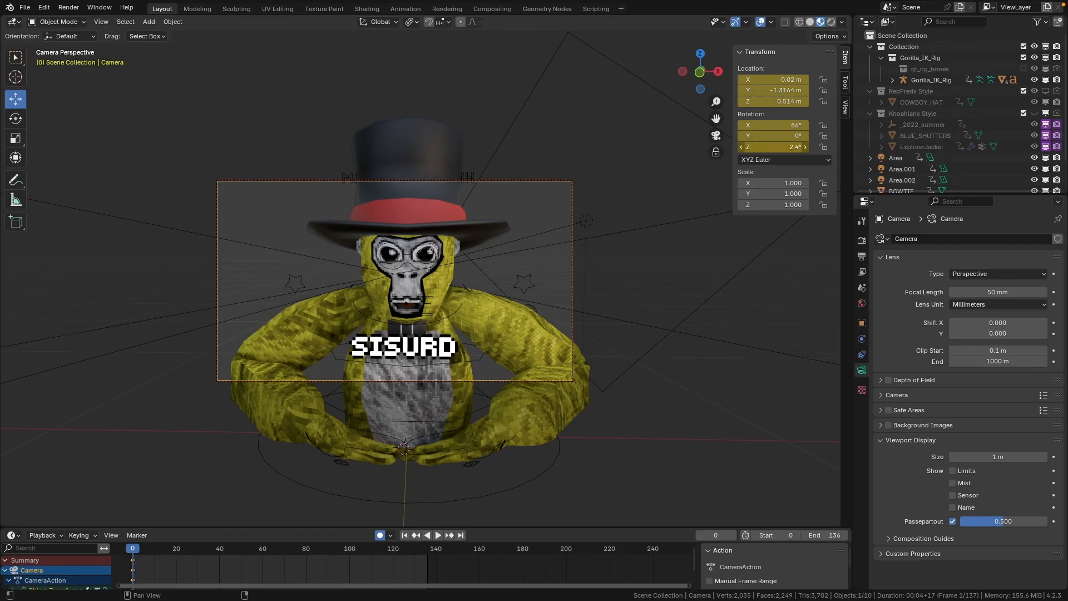
type("0")
key("Return")
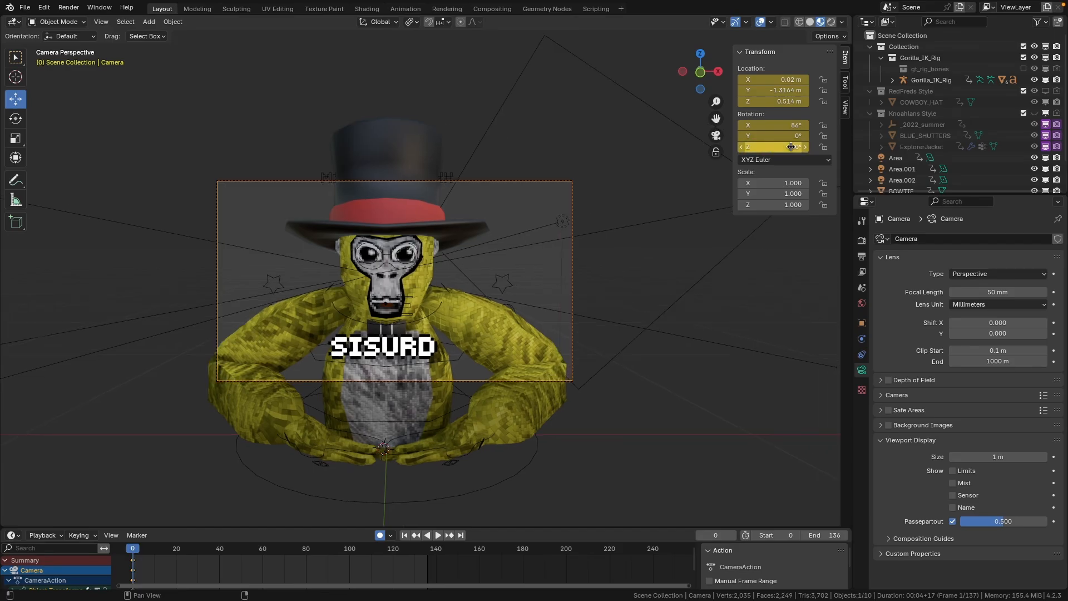
Level the camera by setting its X rotation to 90°.
scroll(682, 204, "down", 2)
scroll(678, 206, "up", 1)
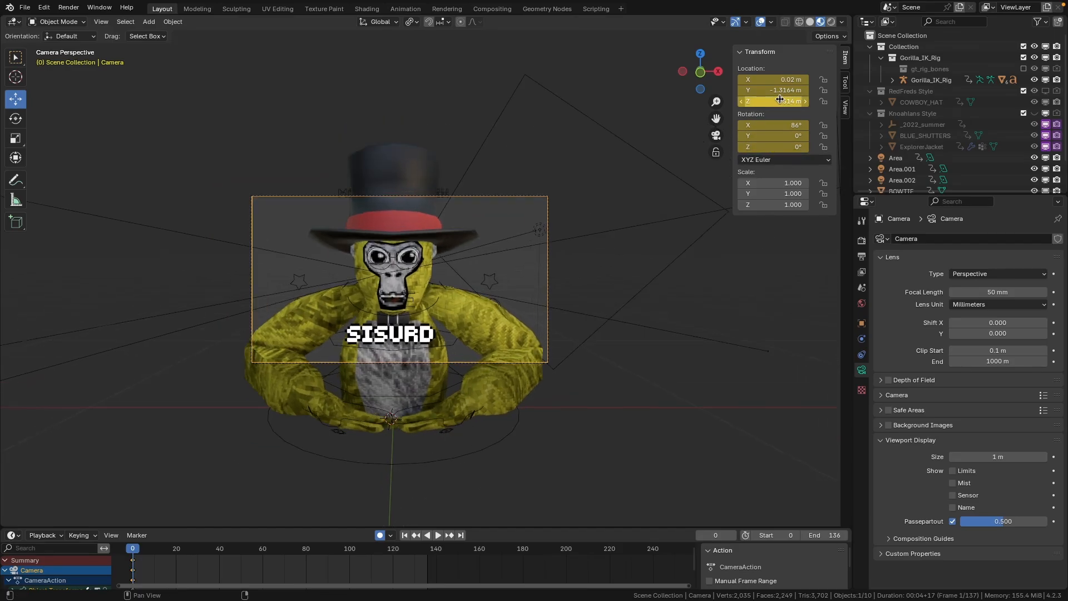
left_click(796, 126)
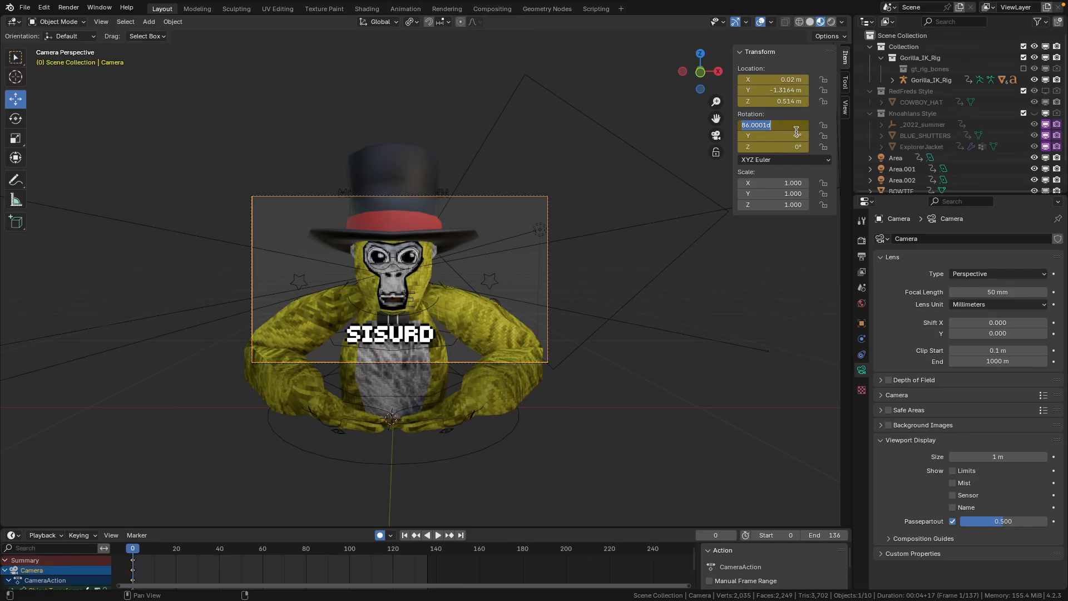
type("90")
key("Return")
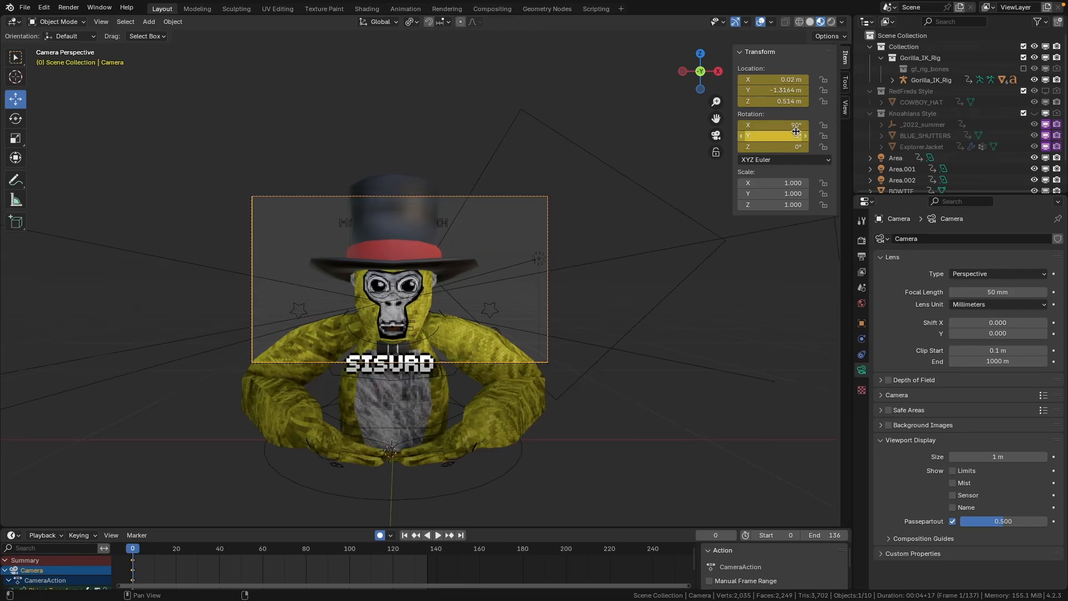
Center the camera at X 0 m and reposition it to about Y -1.296 m and Z 0.39 m.
left_click(788, 102)
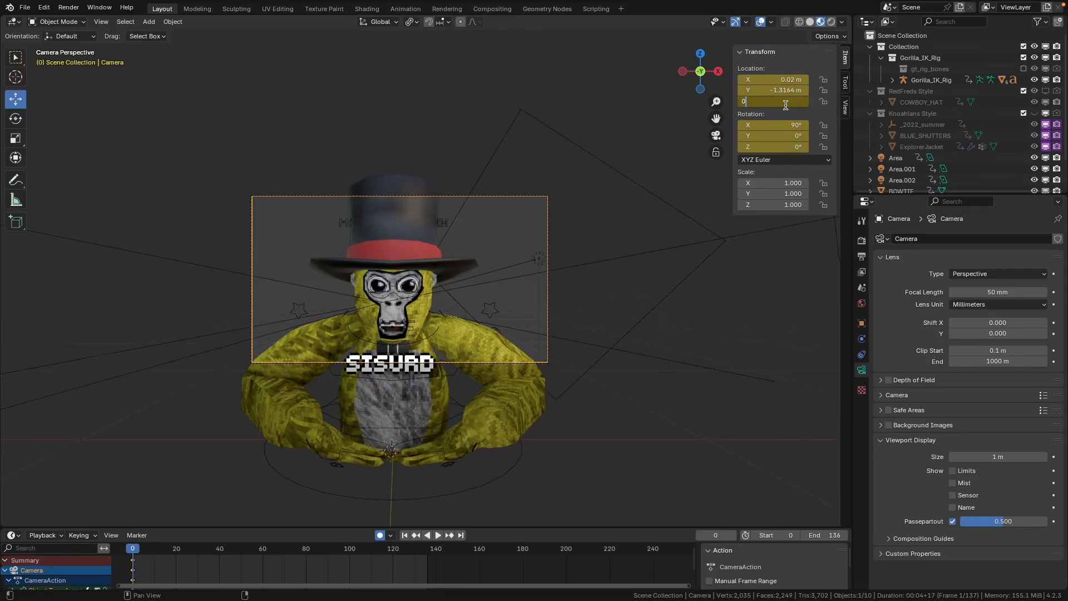
key("Return")
mouse_move(772, 91)
left_mouse_down()
mouse_move(786, 92)
mouse_move(777, 92)
mouse_move(782, 101)
left_mouse_up()
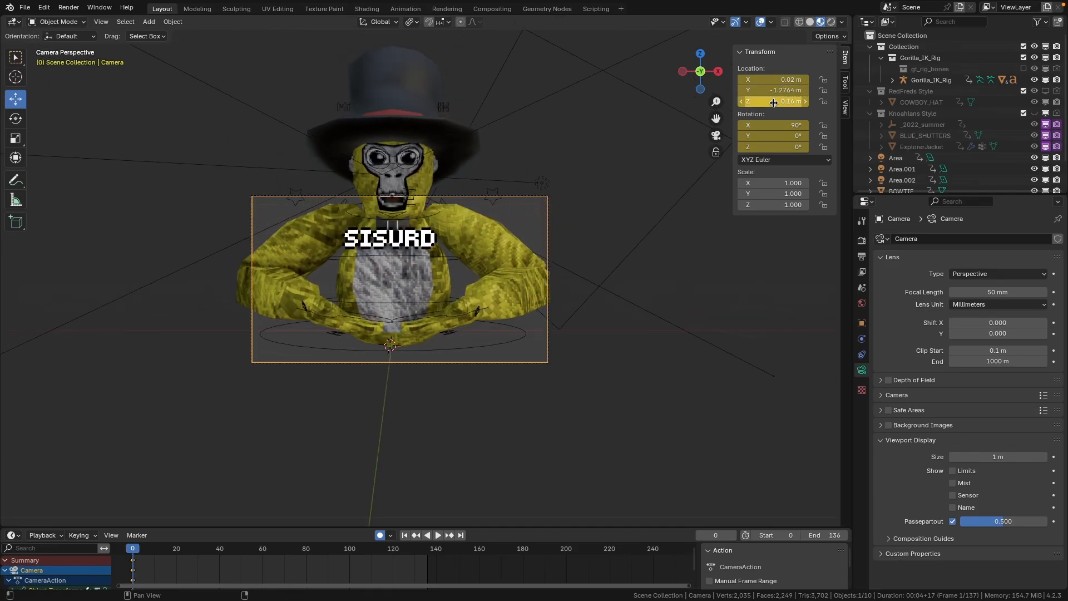
left_click(783, 81)
type("0")
key("Return")
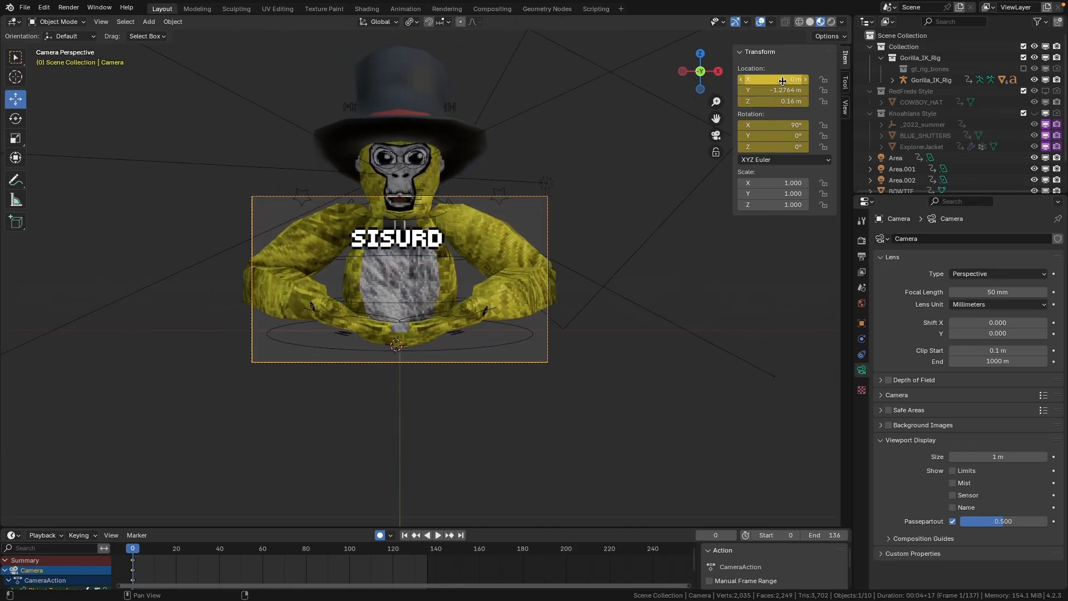
mouse_move(786, 93)
left_mouse_down()
mouse_move(776, 93)
mouse_move(792, 102)
left_mouse_up()
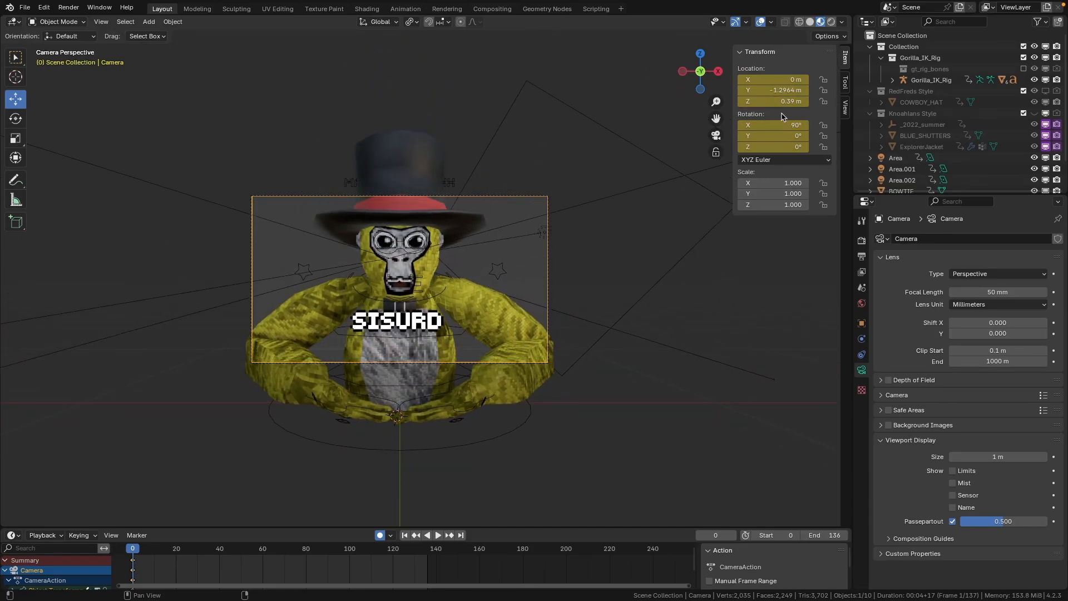
Set the camera's focal length to 41 mm and check the framing from outside and through the camera.
left_click_drag(978, 289, 950, 289)
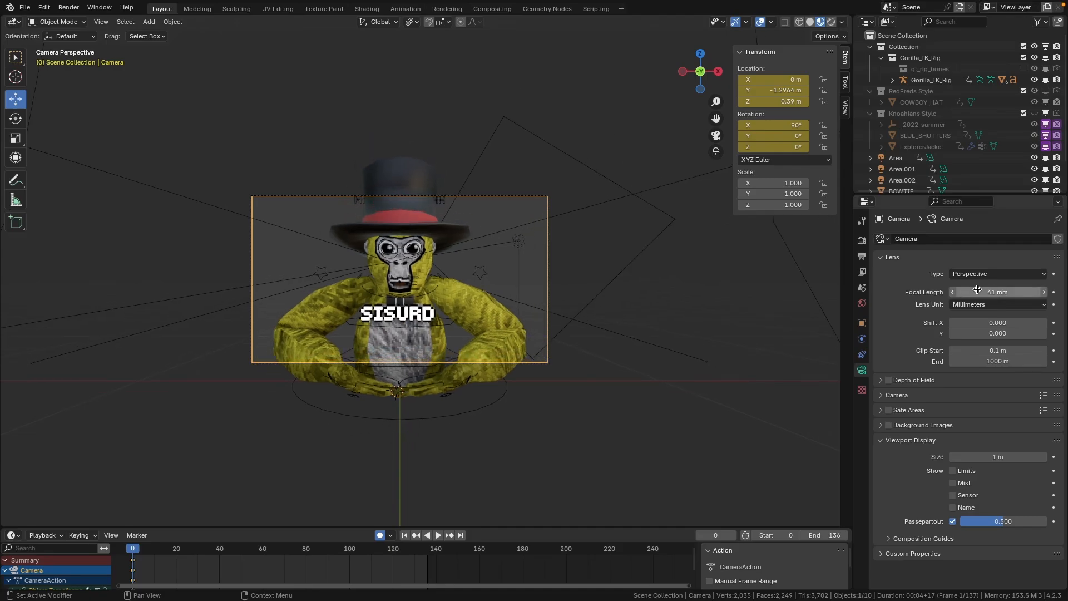
middle_click_drag(726, 178, 604, 230)
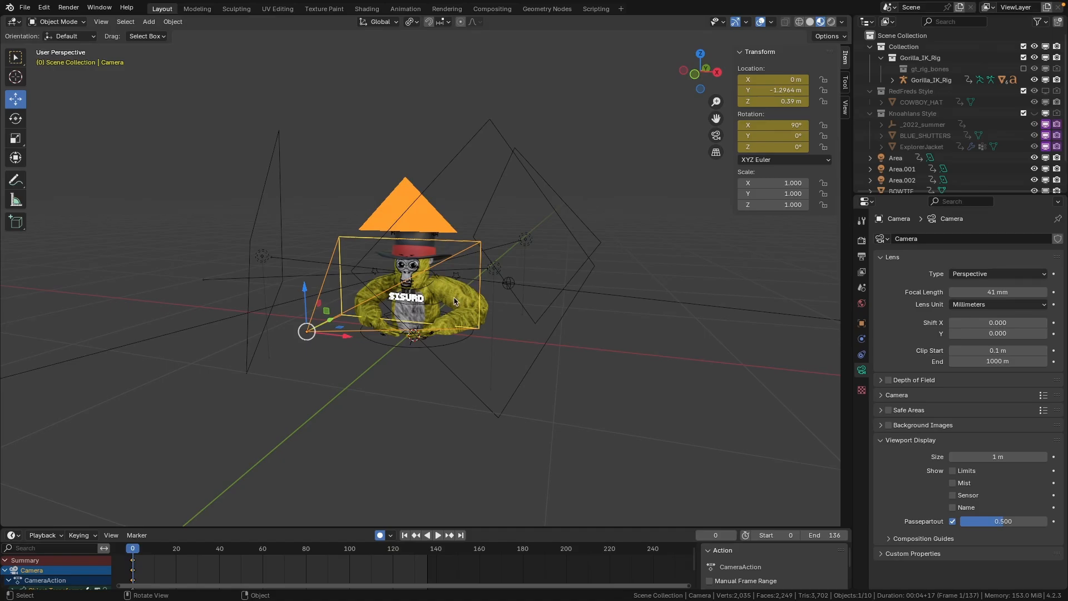
left_click(717, 135)
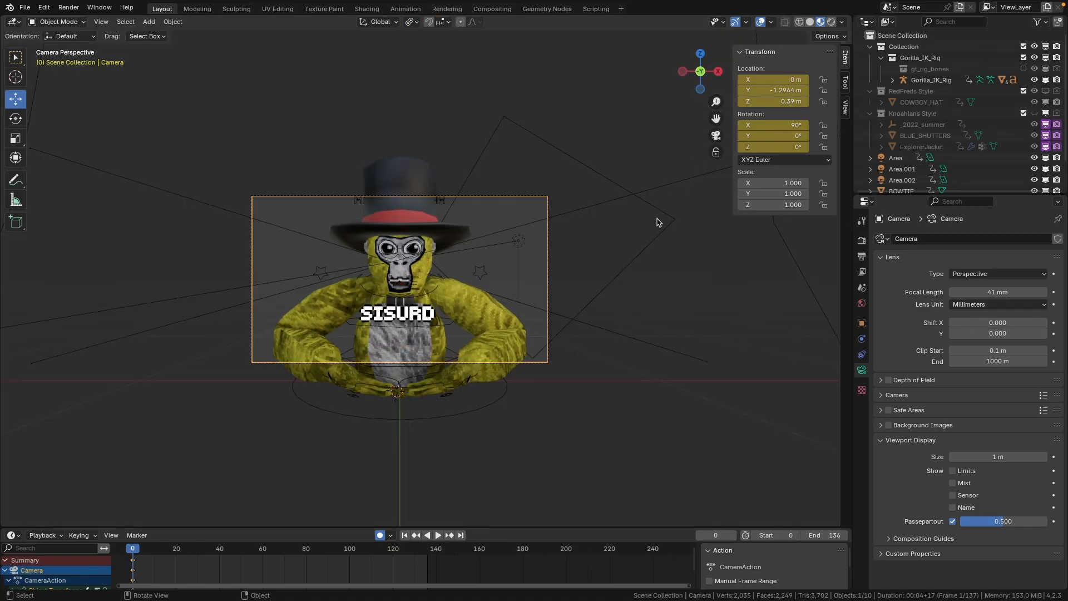
scroll(658, 222, "up", 4)
left_click_drag(716, 119, 745, 109)
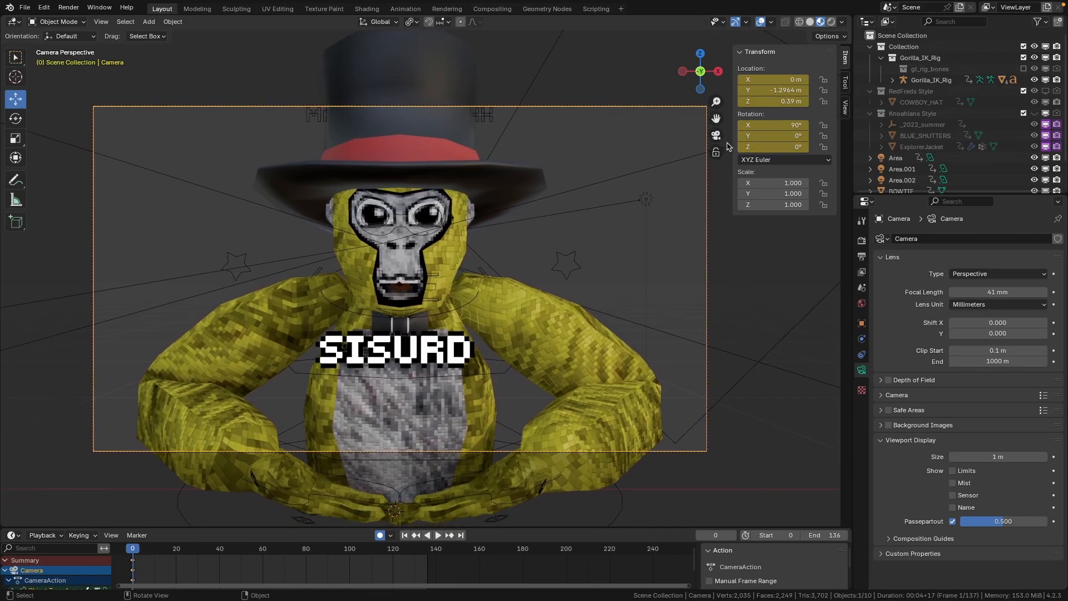
Show the viewport in Rendered shading and turn off the Normal option in the gorilla's GorillaTagColor material.
left_click(832, 22)
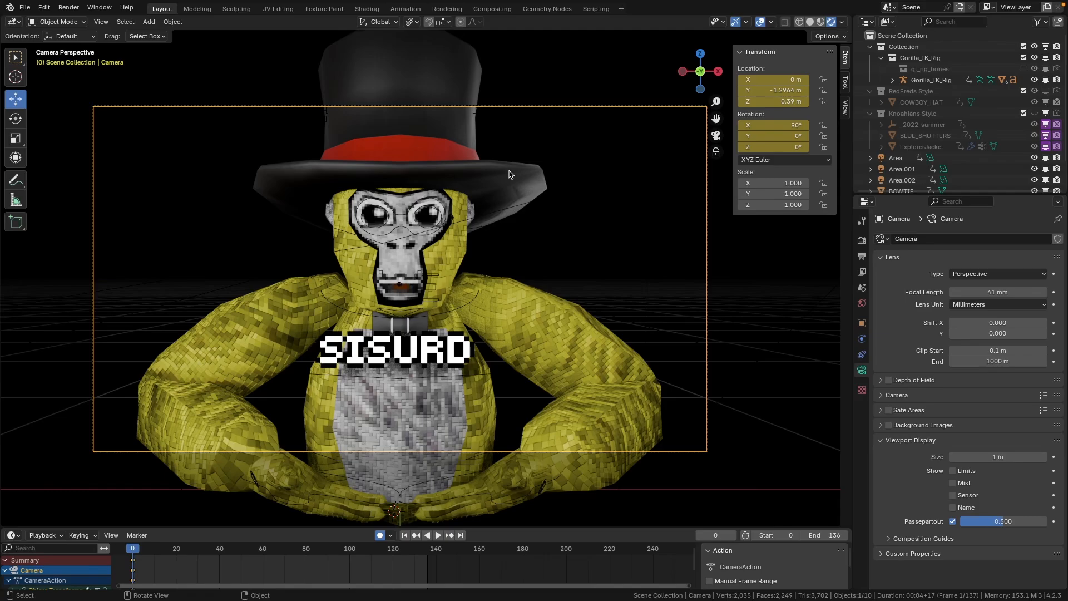
left_click(583, 334)
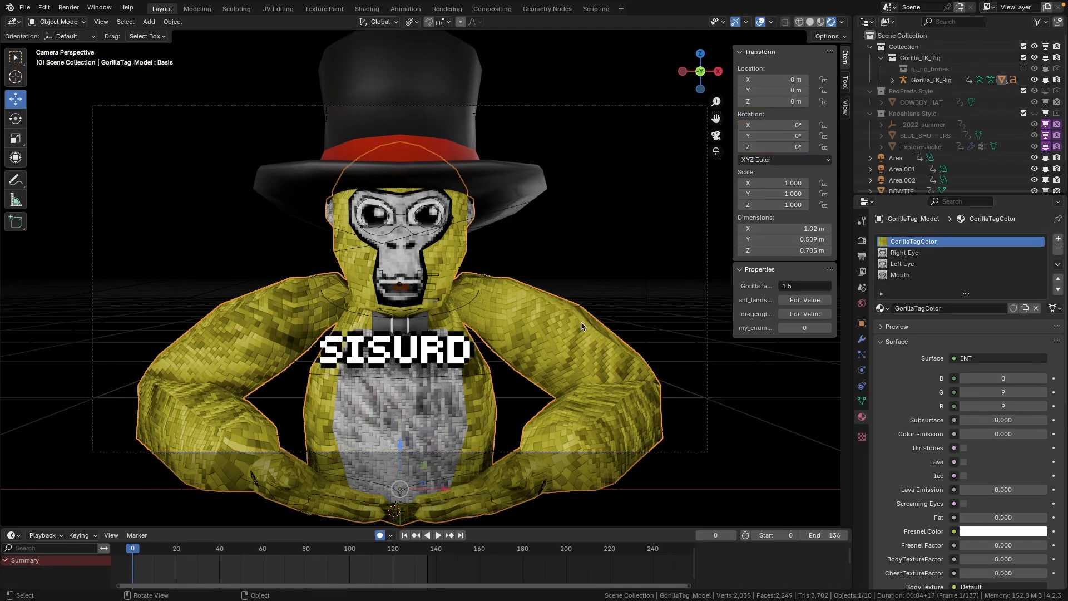
scroll(969, 562, "down", 4)
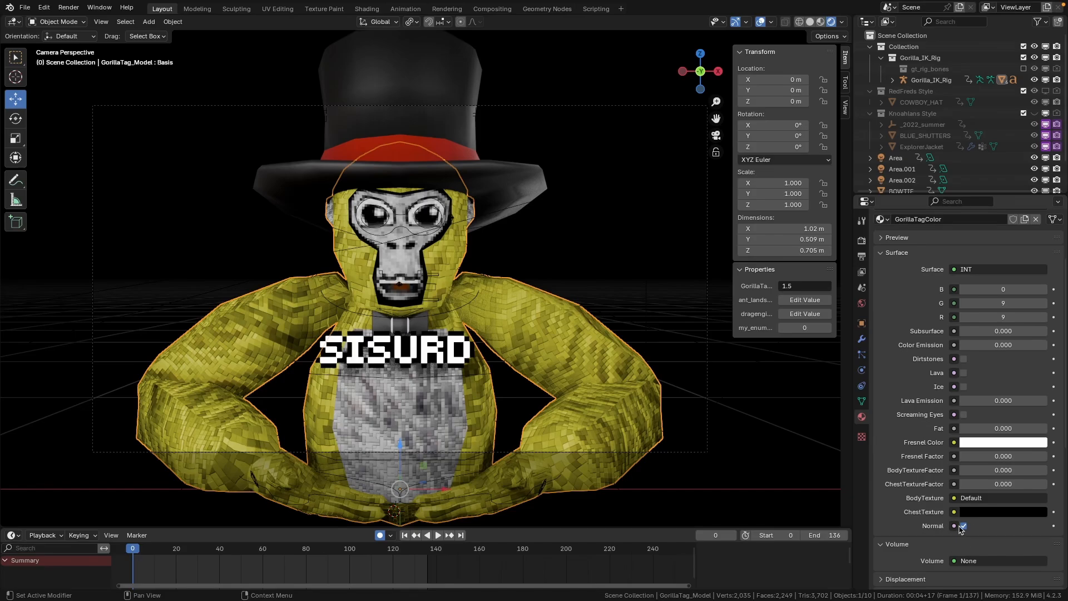
left_click(965, 526)
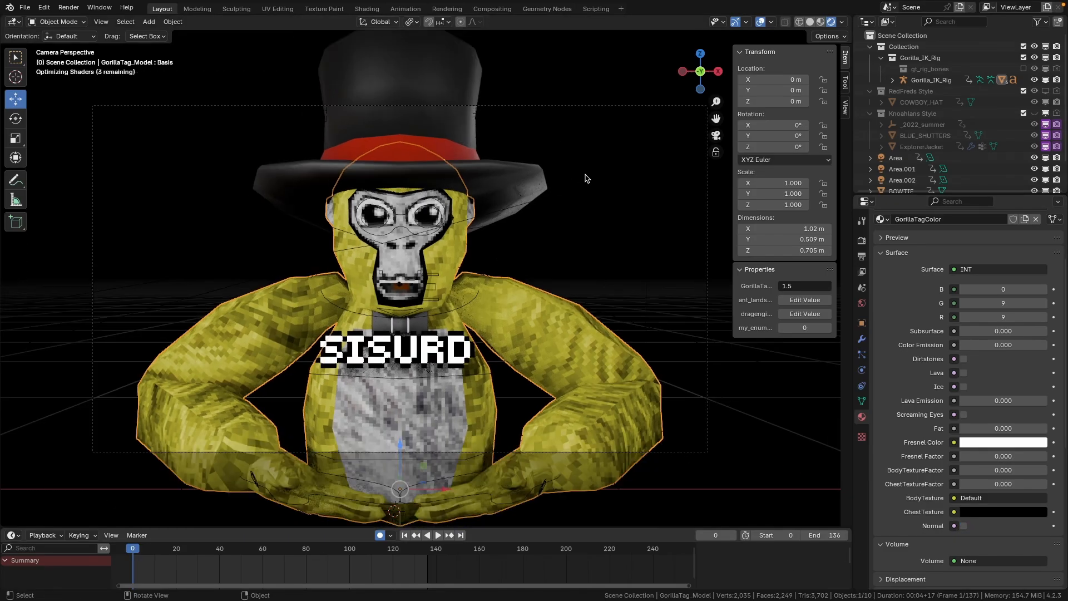
scroll(634, 147, "down", 1)
left_click(643, 179)
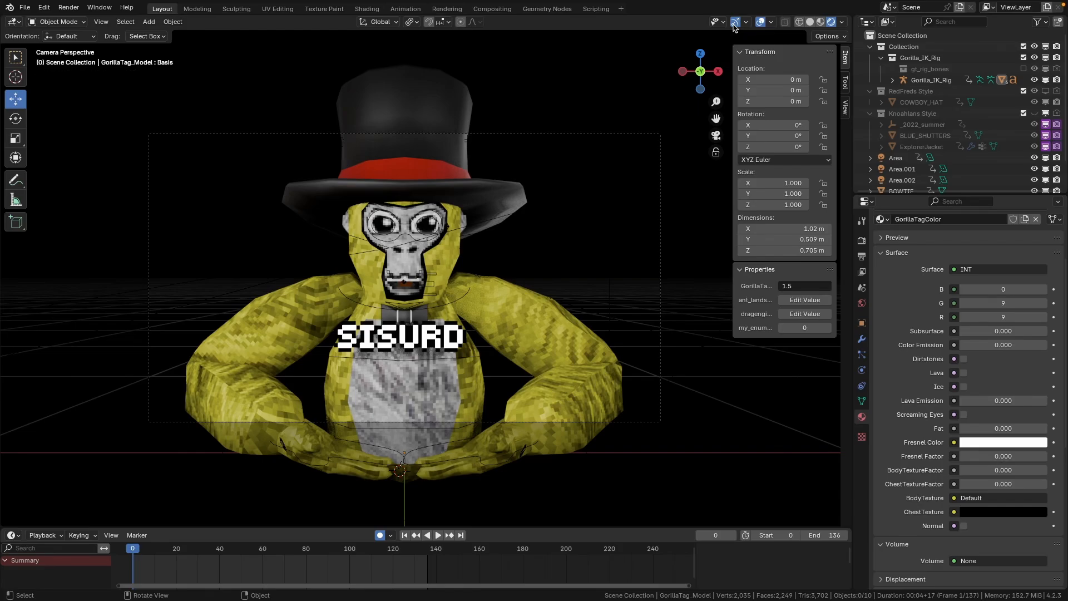
Preview the shot with viewport gizmos and overlays hidden, and restore both.
left_click(735, 23)
left_click(760, 22)
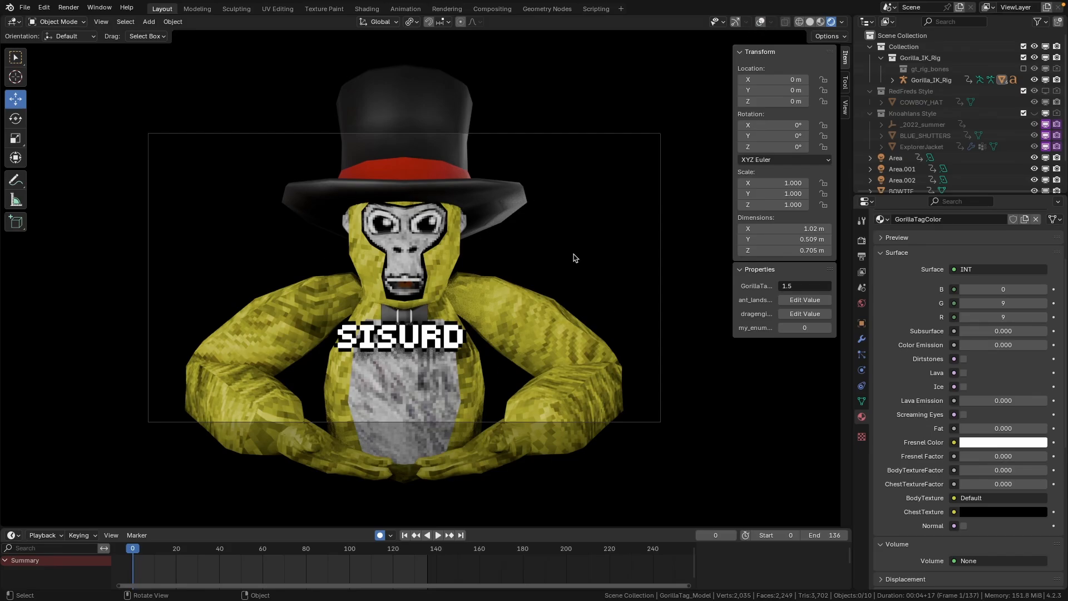
left_click(760, 22)
left_click(735, 23)
left_click(761, 22)
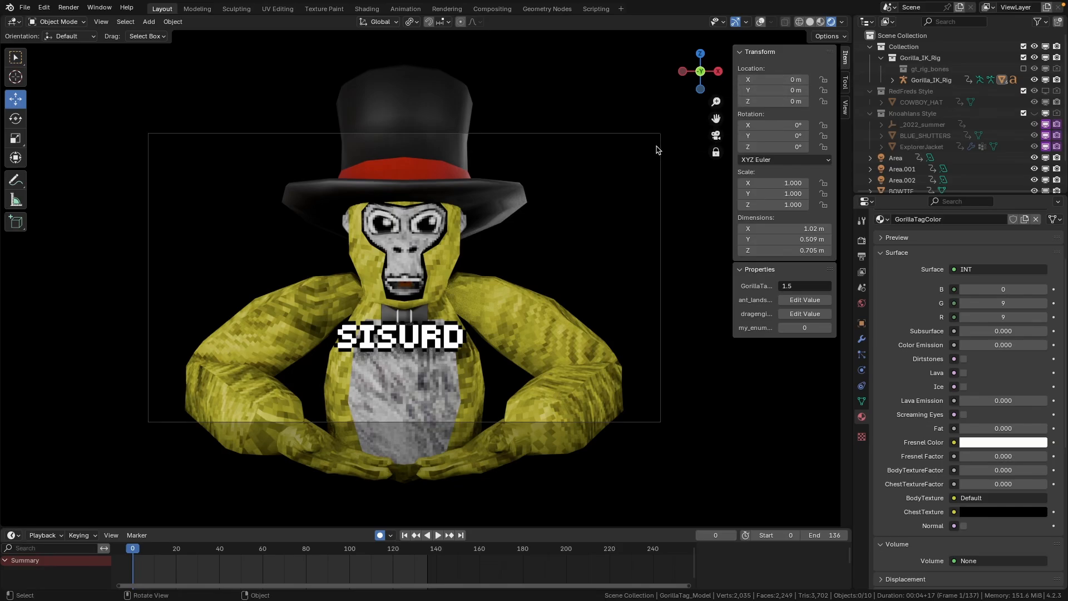
left_click(761, 22)
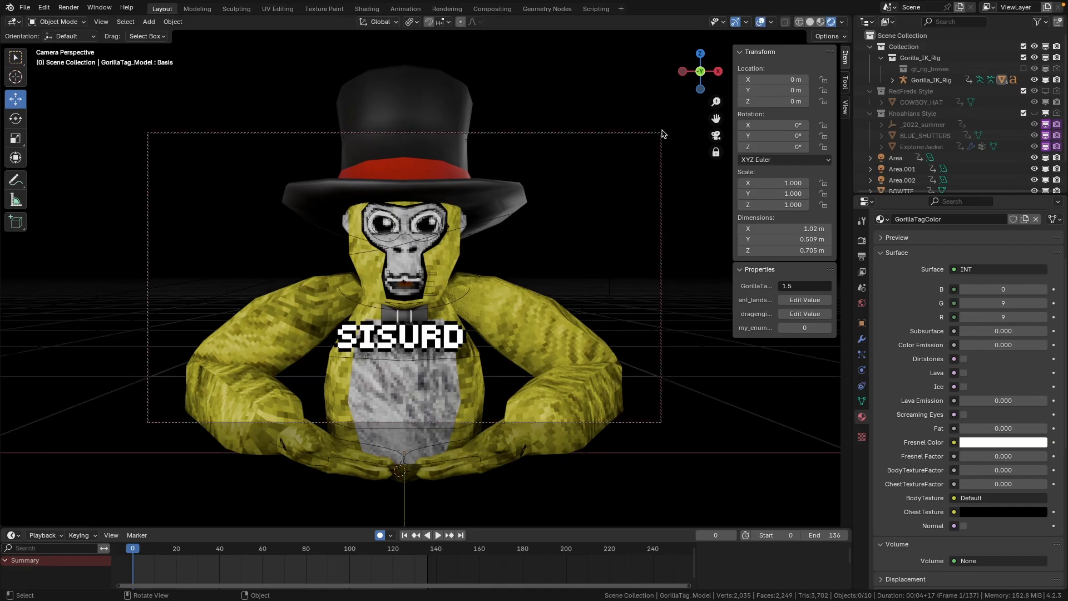
Select the camera and lower it to about Z 0.28 m, keeping its X rotation at 90°.
left_click(662, 133)
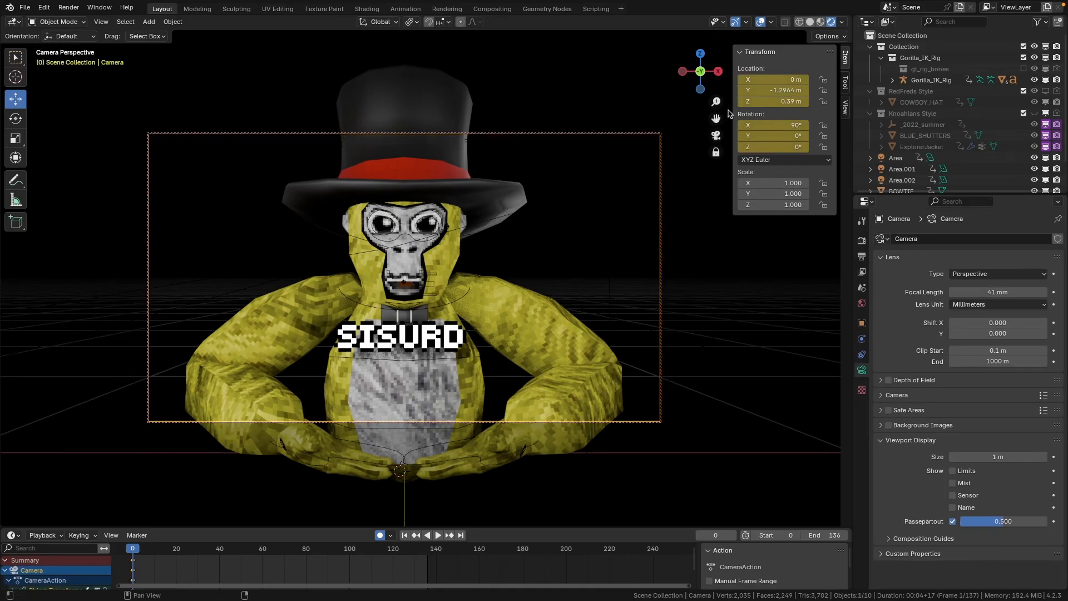
left_click_drag(779, 101, 753, 101)
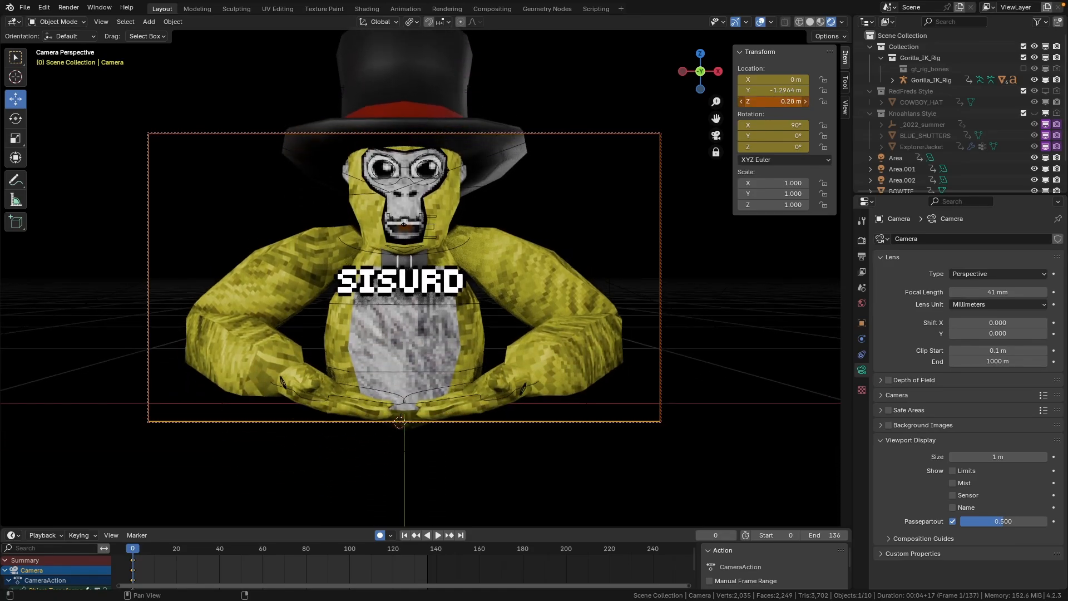
left_click(774, 124)
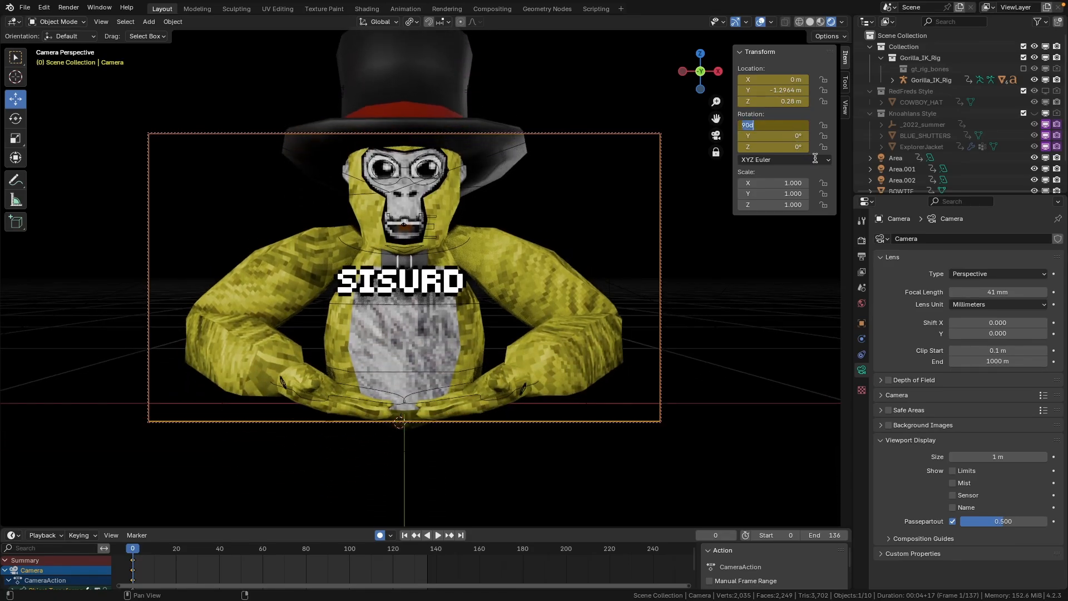
key("Return")
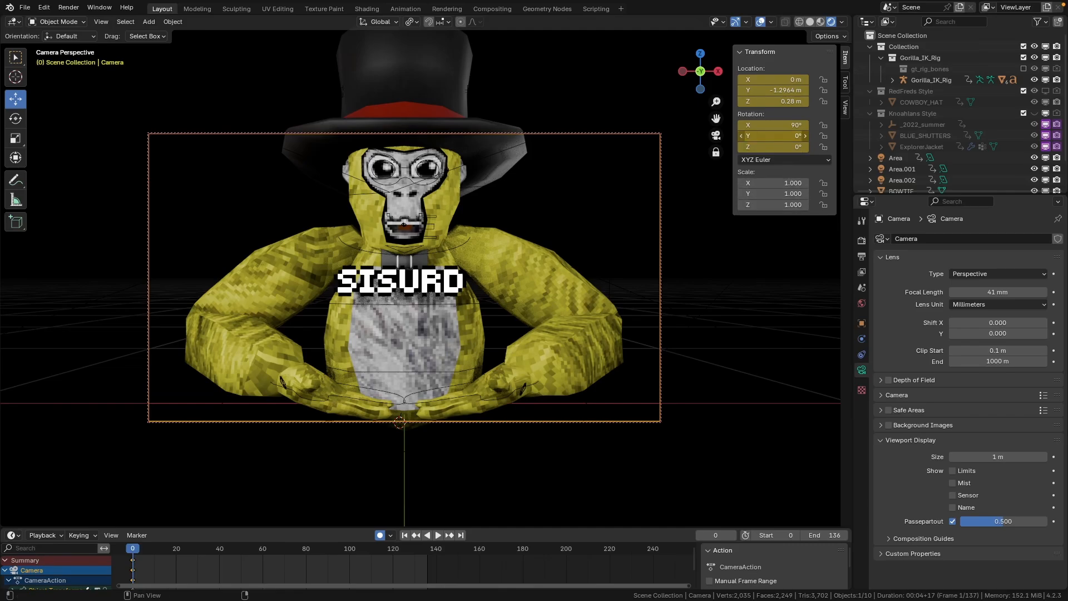
Tilt the camera upward to 95° in X rotation and lower it to about Z 0.19 m.
mouse_move(774, 136)
left_mouse_down()
mouse_move(799, 147)
mouse_move(790, 125)
left_mouse_up()
key("ctrl+z")
key("ctrl+z")
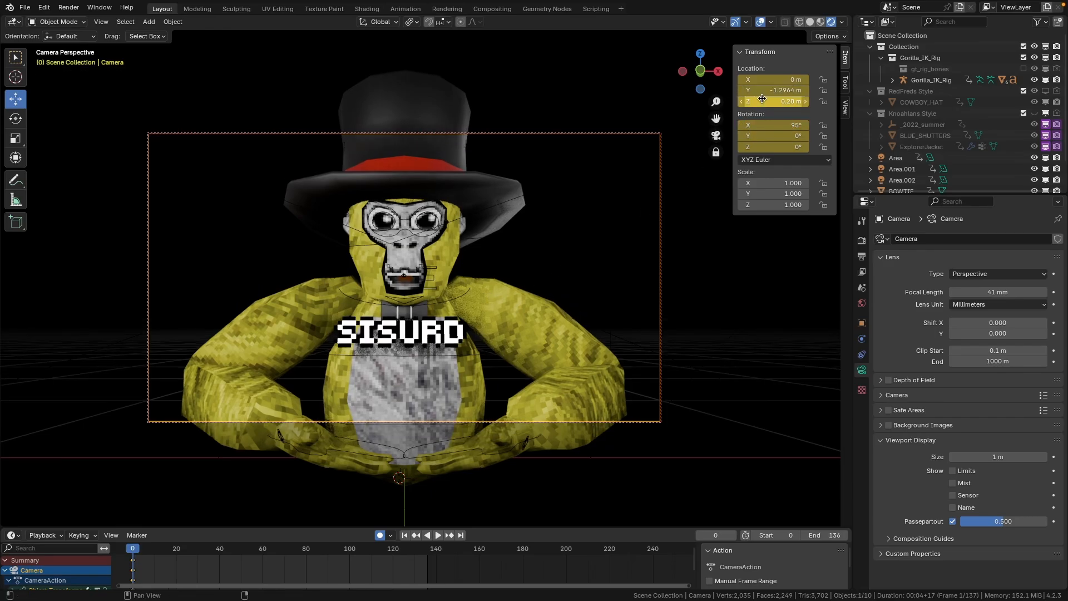
left_click_drag(775, 100, 758, 100)
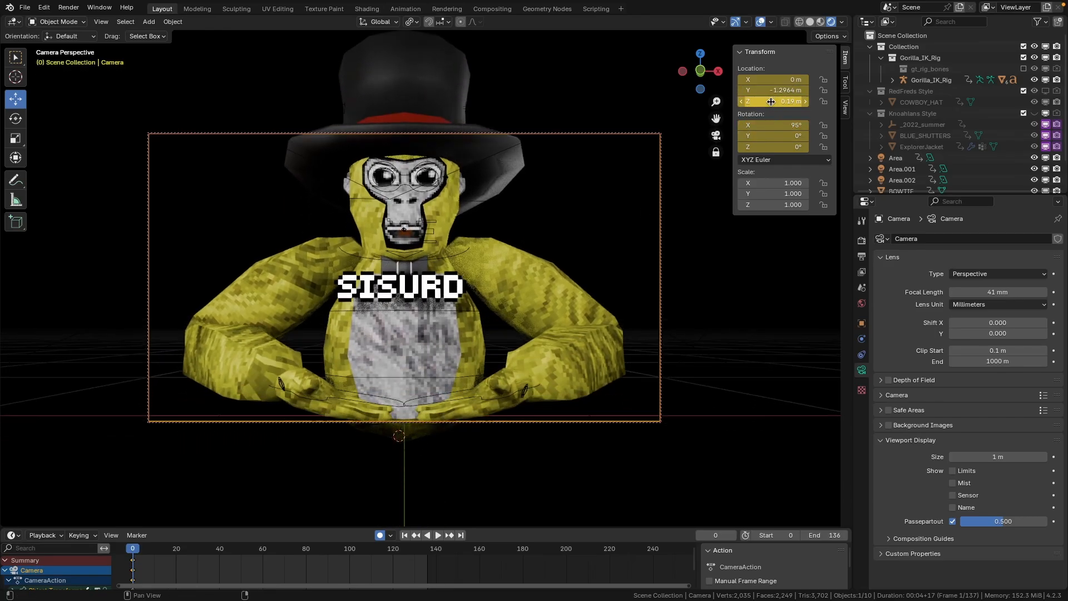
Put the gorilla rig in Pose Mode and rotate the head bone about 17° around the global X axis.
left_click(437, 255)
left_click(57, 22)
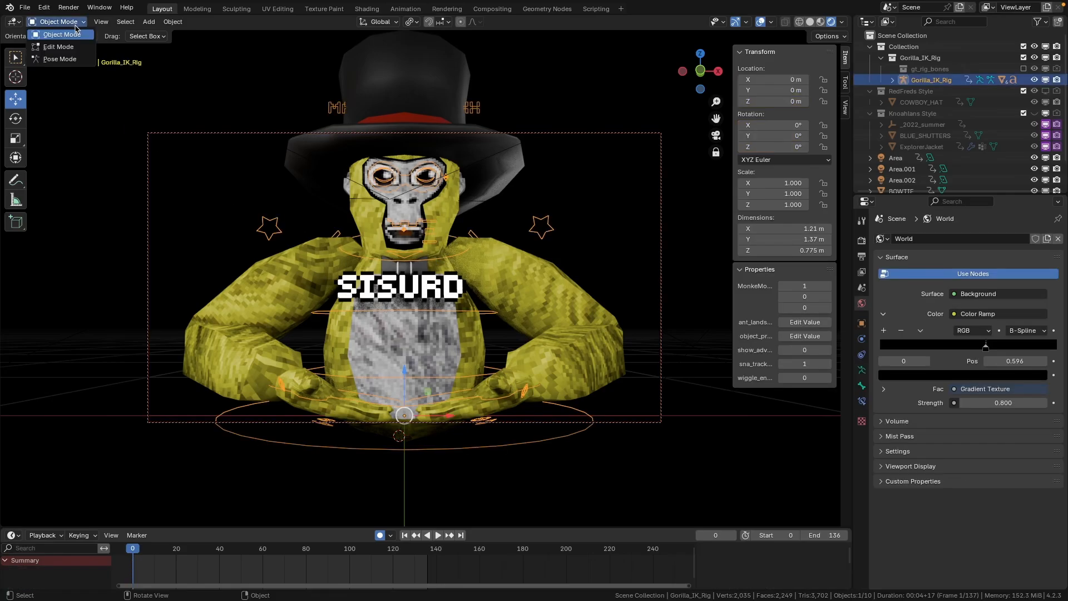
left_click(56, 59)
left_click(437, 256)
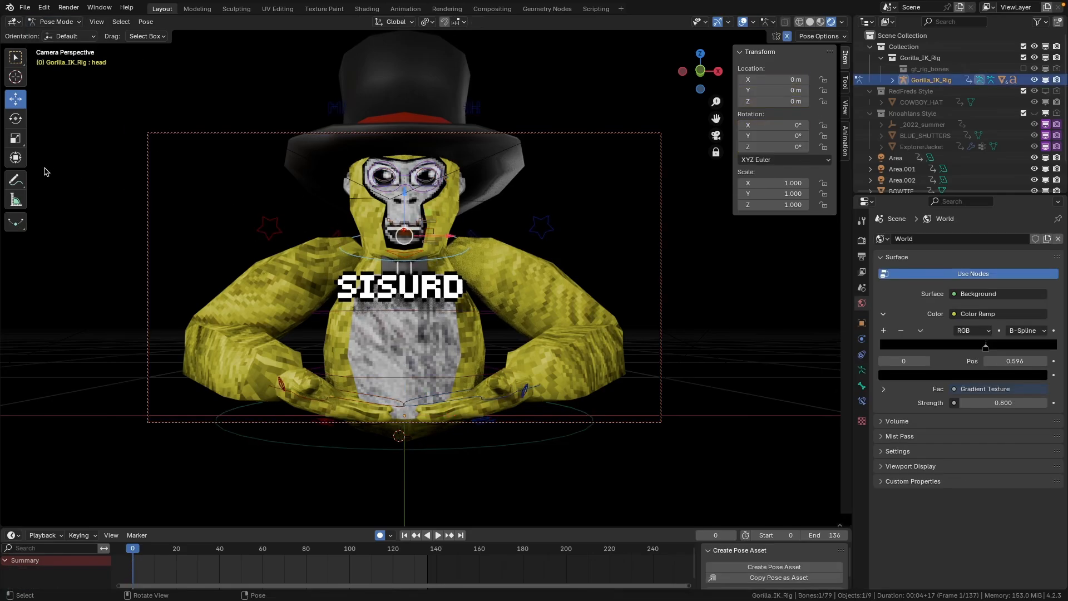
left_click(22, 126)
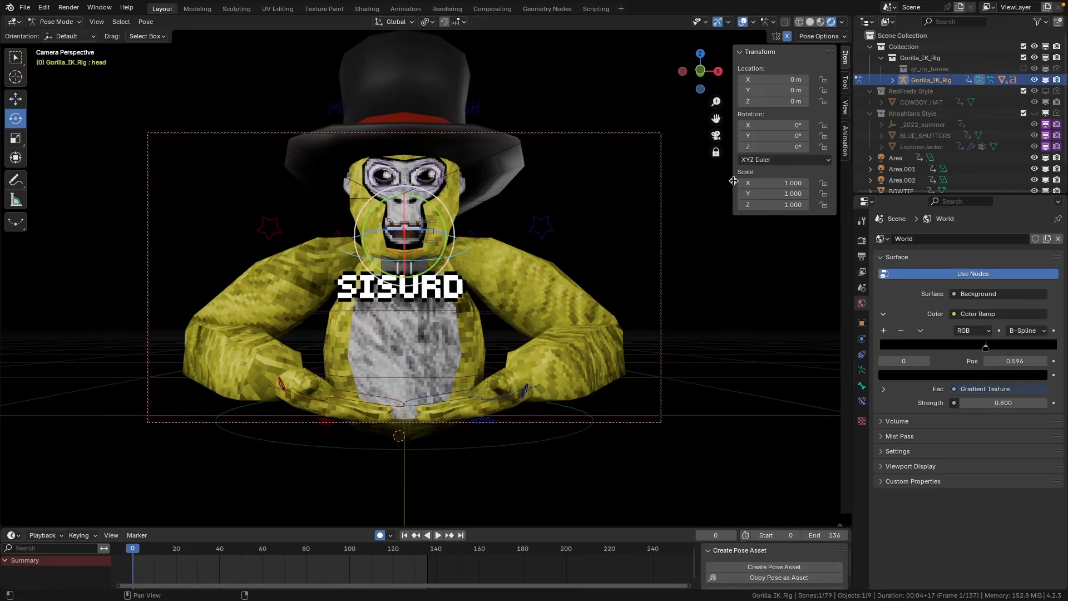
middle_click_drag(711, 164, 568, 207)
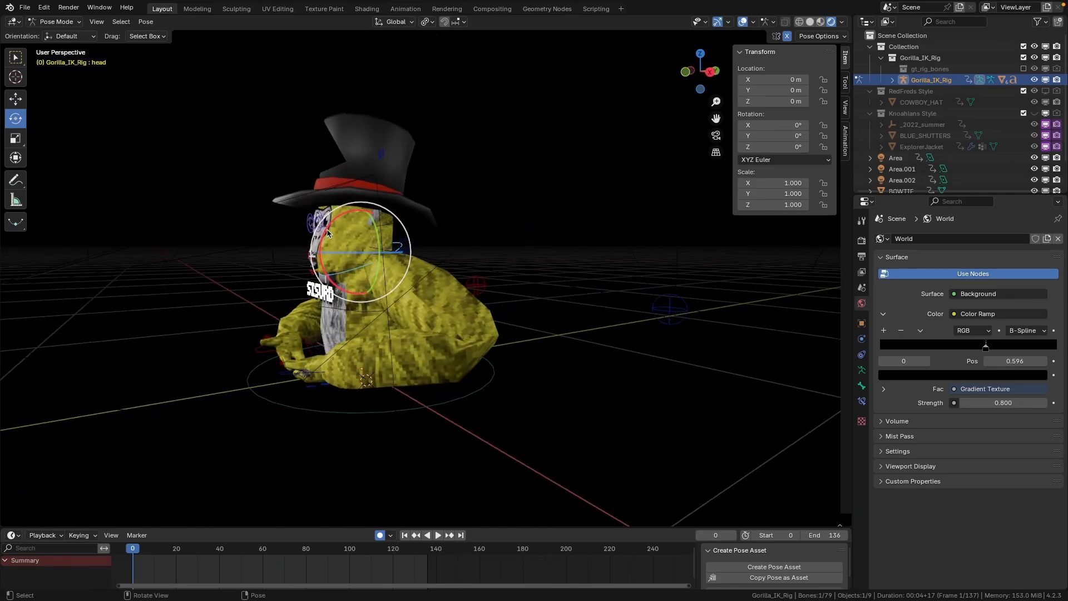
left_click_drag(327, 234, 318, 246)
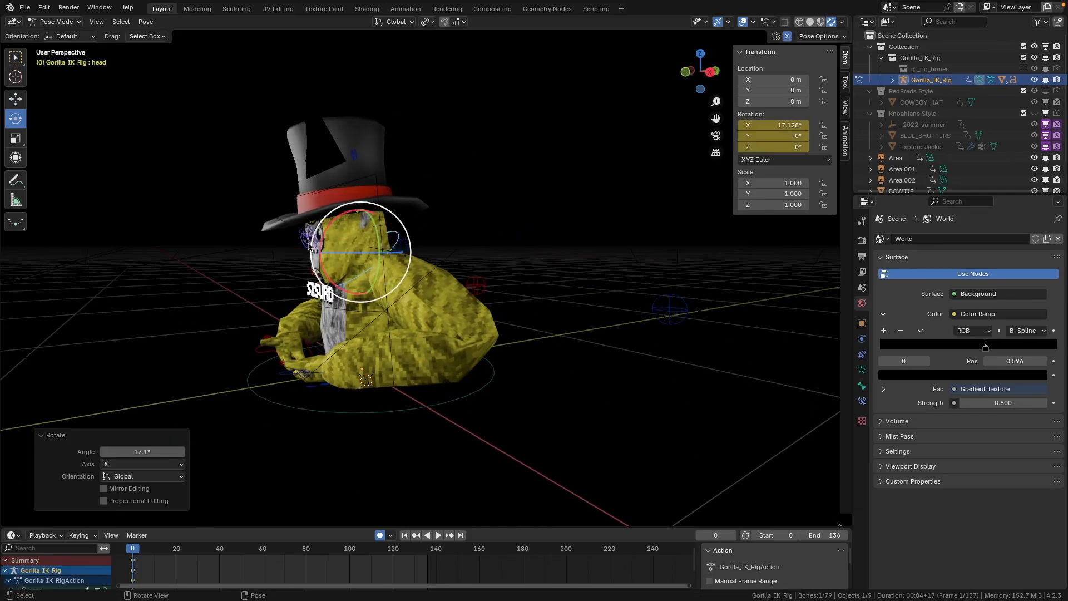
Lower the head.003 brow bone about 0.018 m along the global Z axis.
middle_click_drag(392, 249, 71, 131)
left_click(16, 99)
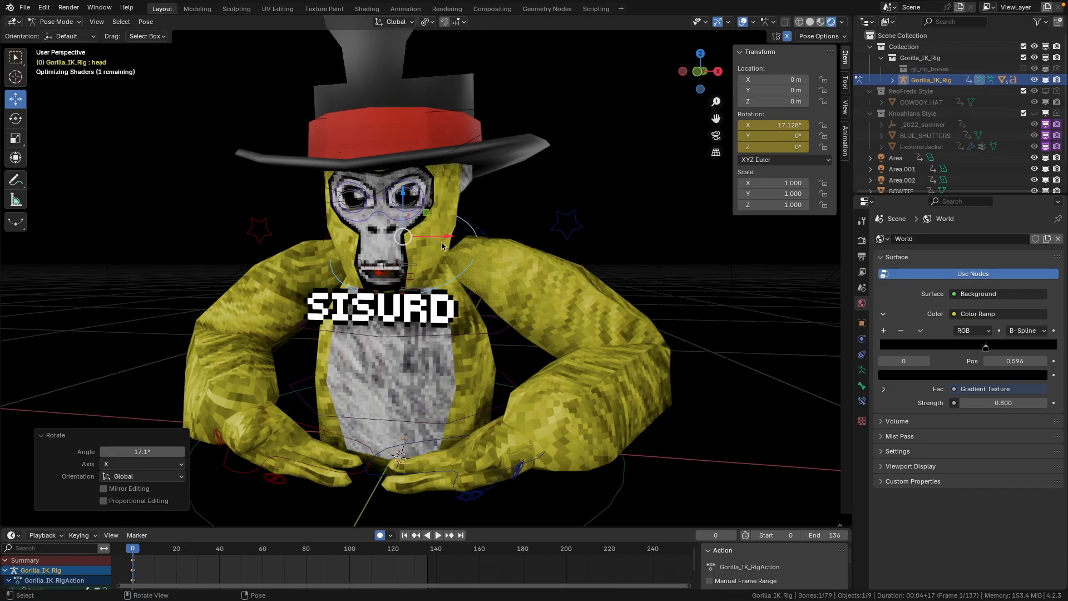
left_click(374, 213)
left_click_drag(380, 195, 381, 201)
Return to the camera view, deselect the bones, and hide the viewport overlays and gizmos.
left_click(716, 135)
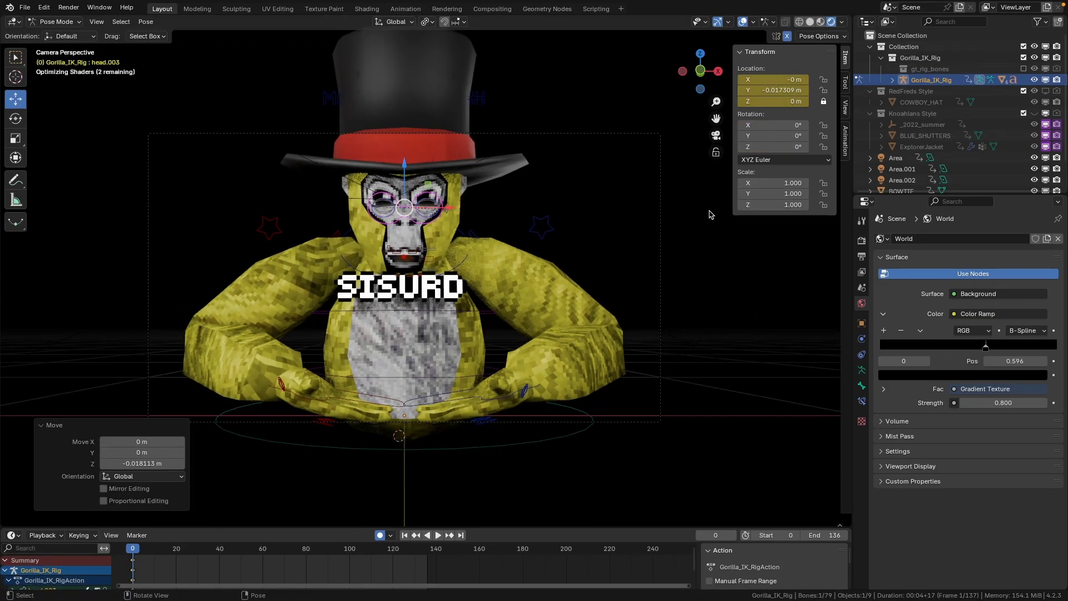
left_click(719, 296)
scroll(719, 296, "up", 2)
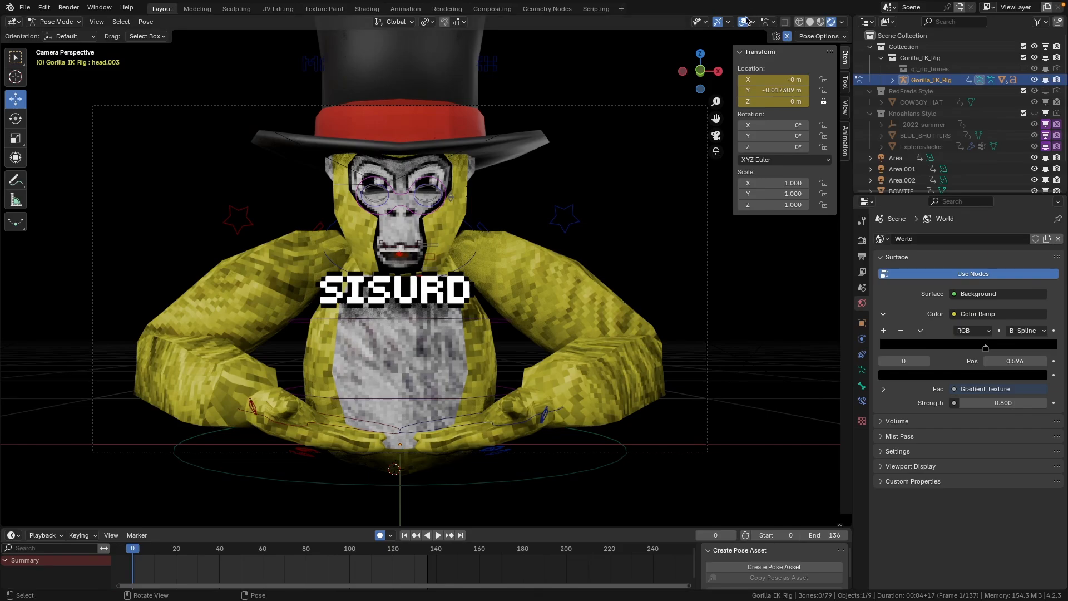
left_click(744, 21)
left_click(718, 21)
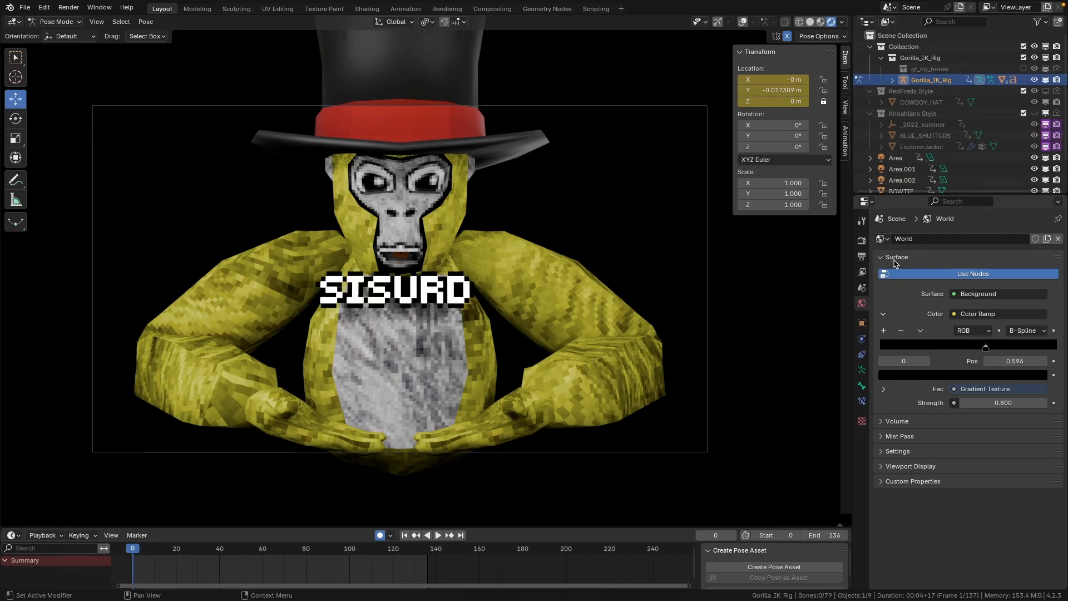
Enable compositing nodes and insert a Glare node between Render Layers and Composite.
left_click(500, 10)
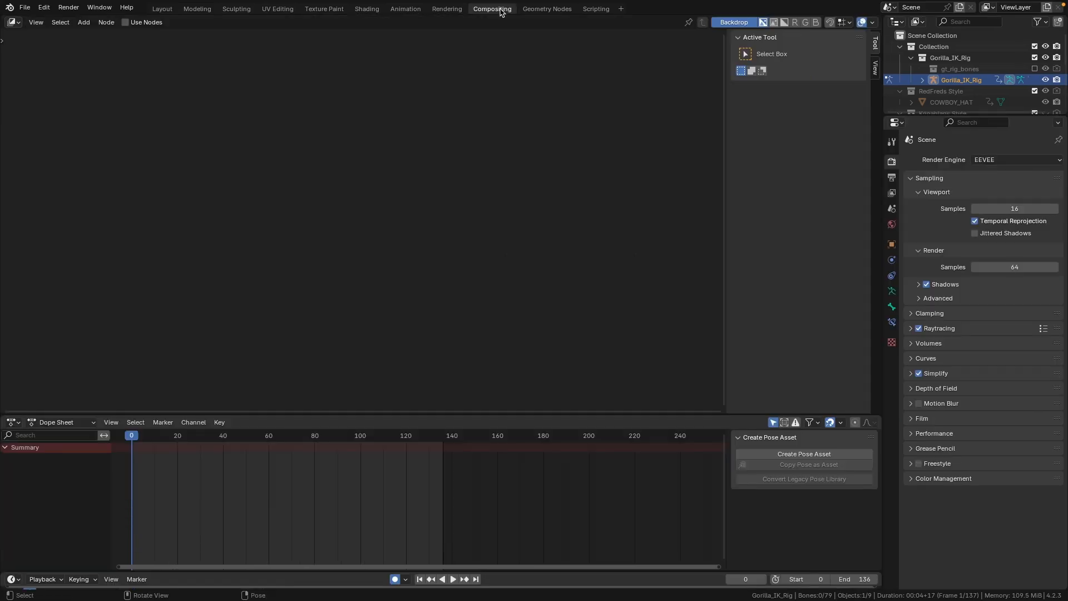
left_click(125, 22)
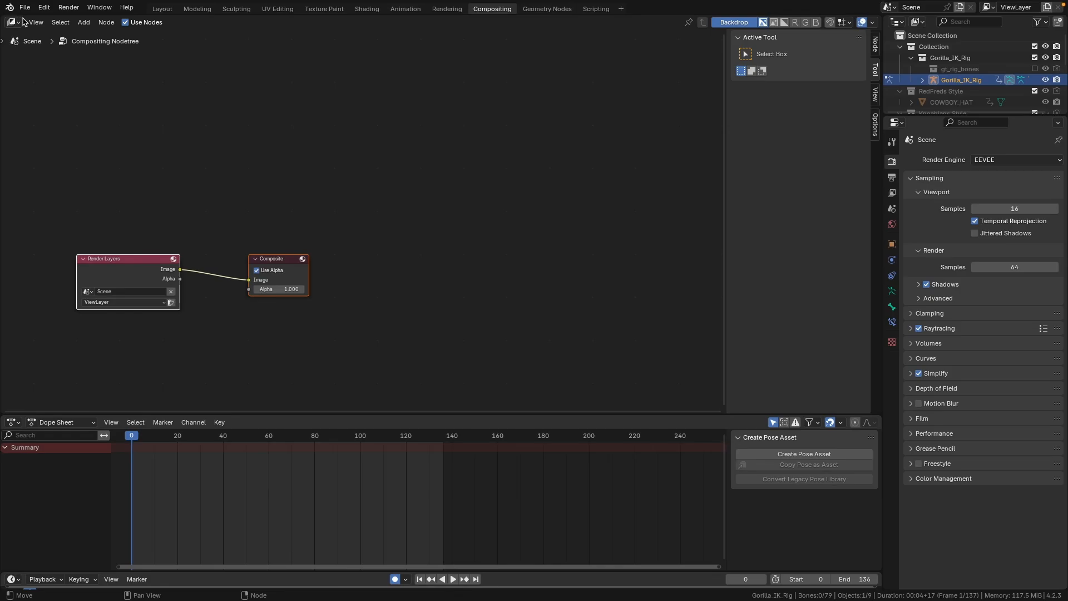
left_click(362, 346)
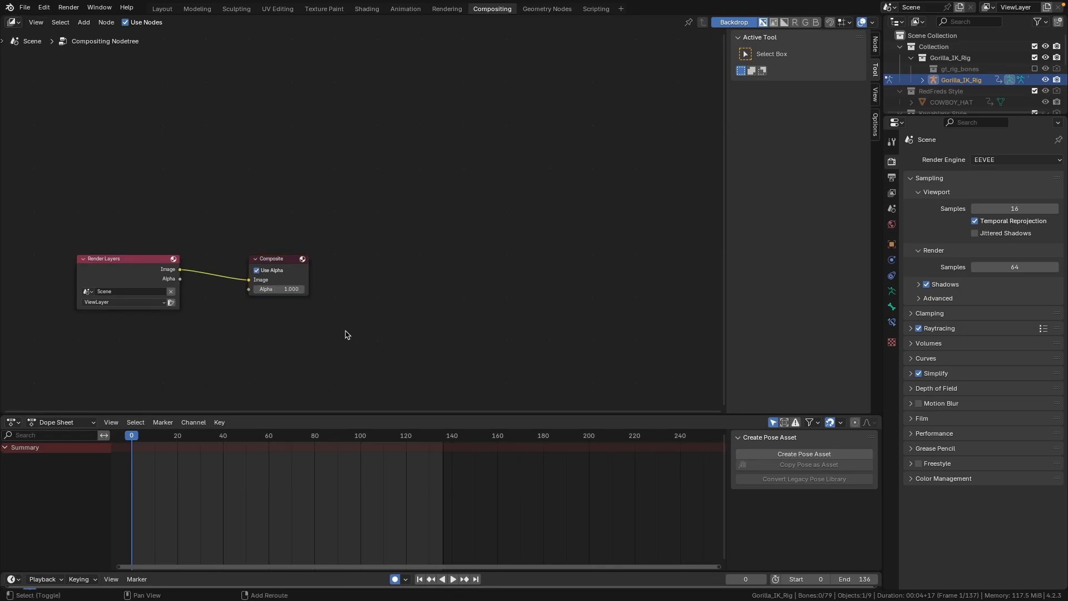
key("shift+a")
left_click(345, 332)
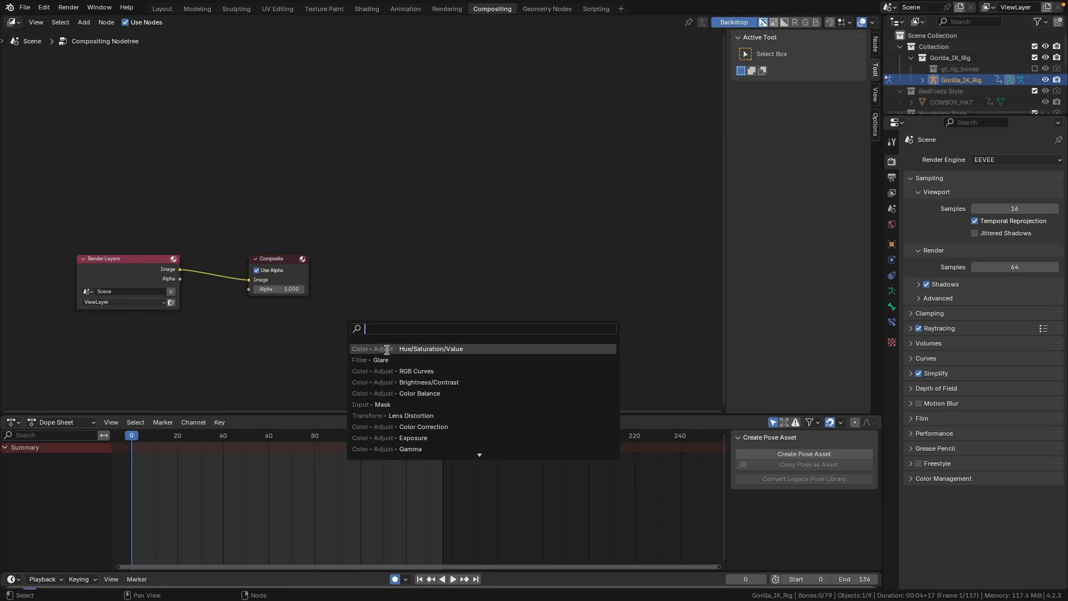
type("glare")
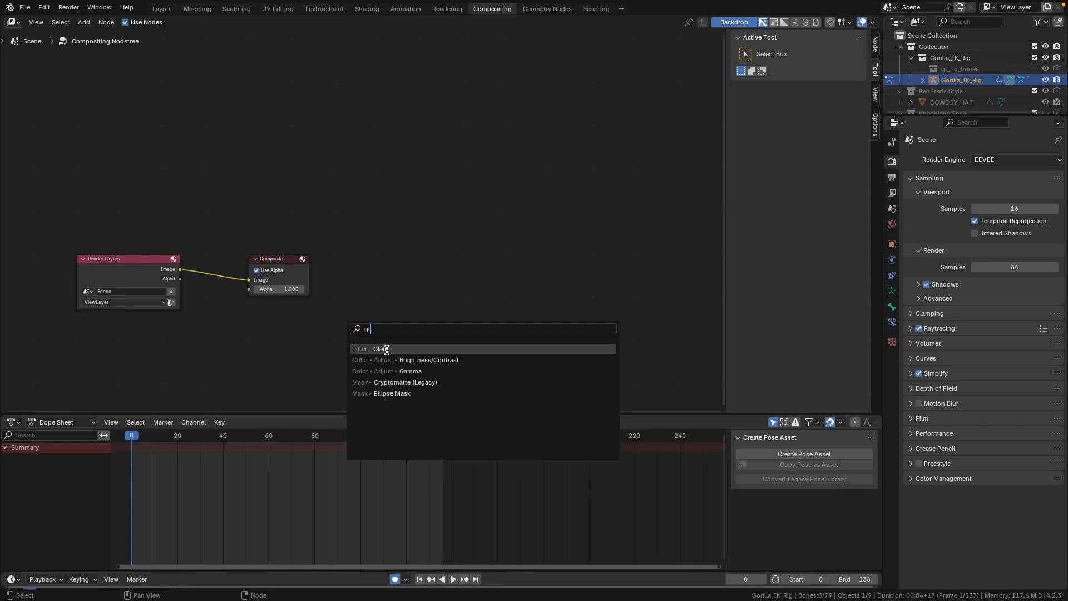
left_click(385, 348)
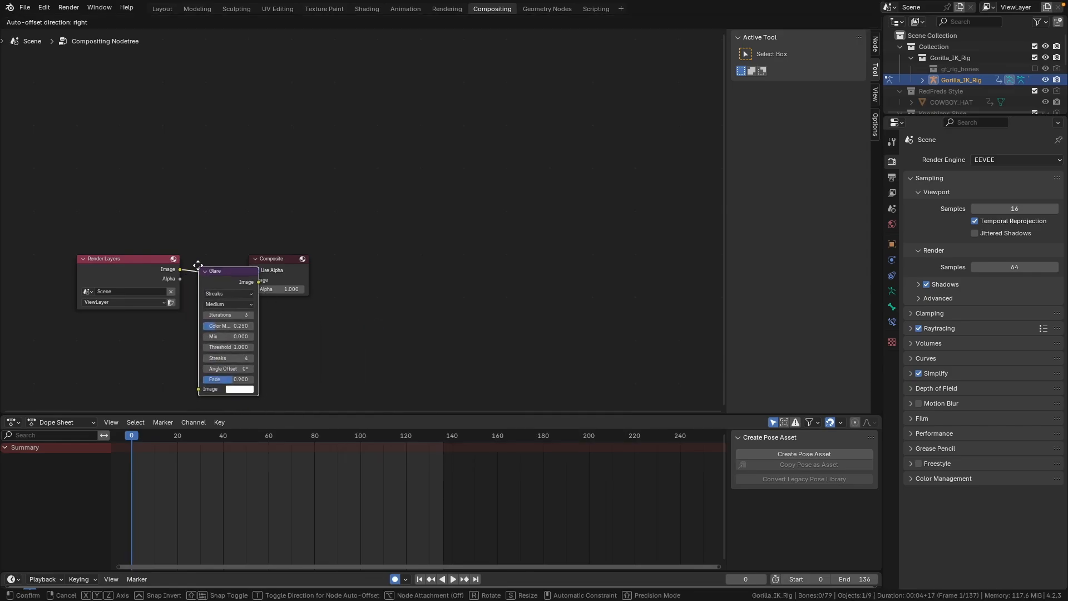
left_click(224, 284)
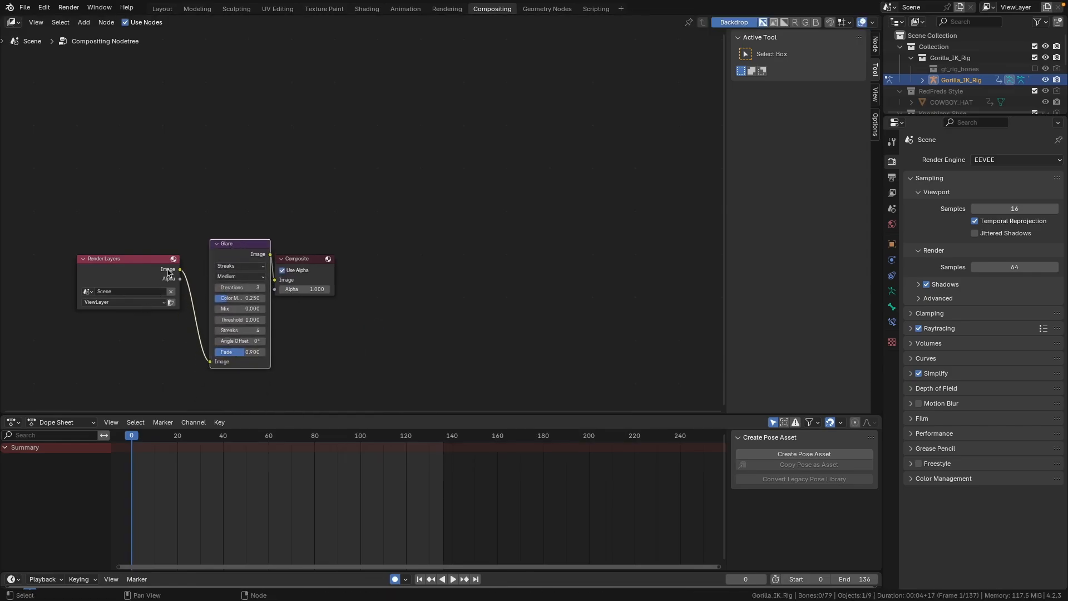
Rewire Render Layers through the Glare node to Composite, and turn off Use Alpha on the Composite node.
left_click(201, 332)
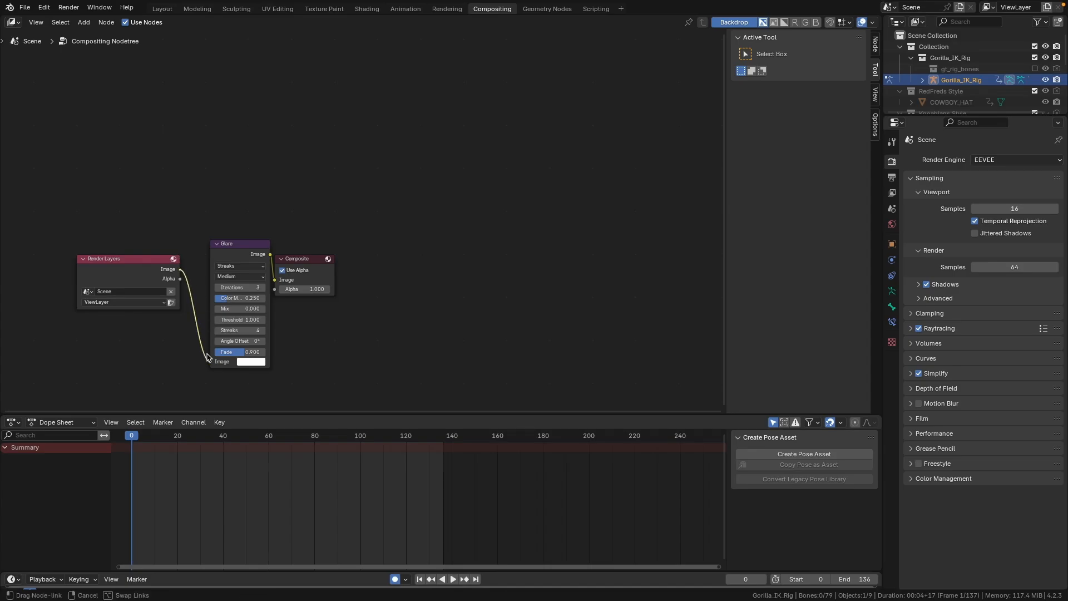
left_click_drag(222, 275, 206, 276)
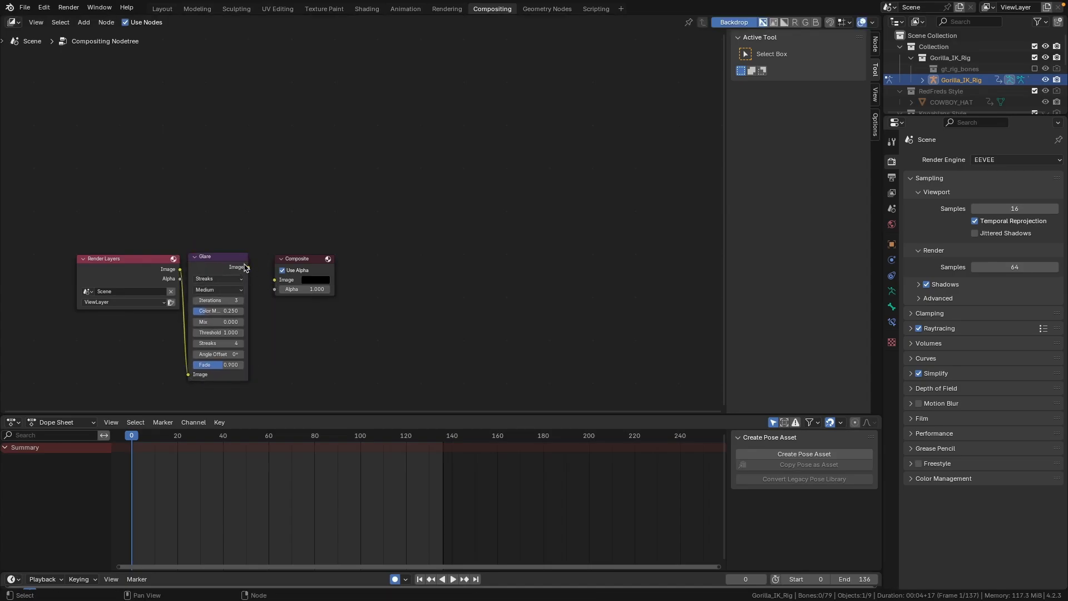
left_click(282, 270)
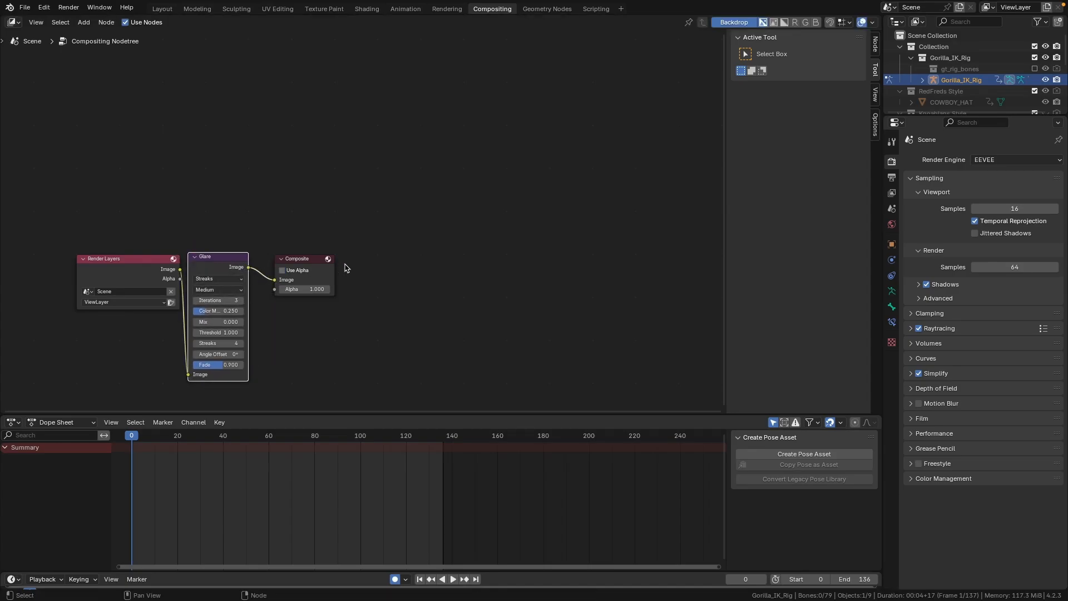
Set the Glare node to Bloom with Mix -0.2, Threshold 1.6 and Size 5, spacing the nodes apart.
left_click(223, 278)
left_click(211, 301)
left_click_drag(304, 260, 431, 233)
left_click_drag(234, 261, 296, 262)
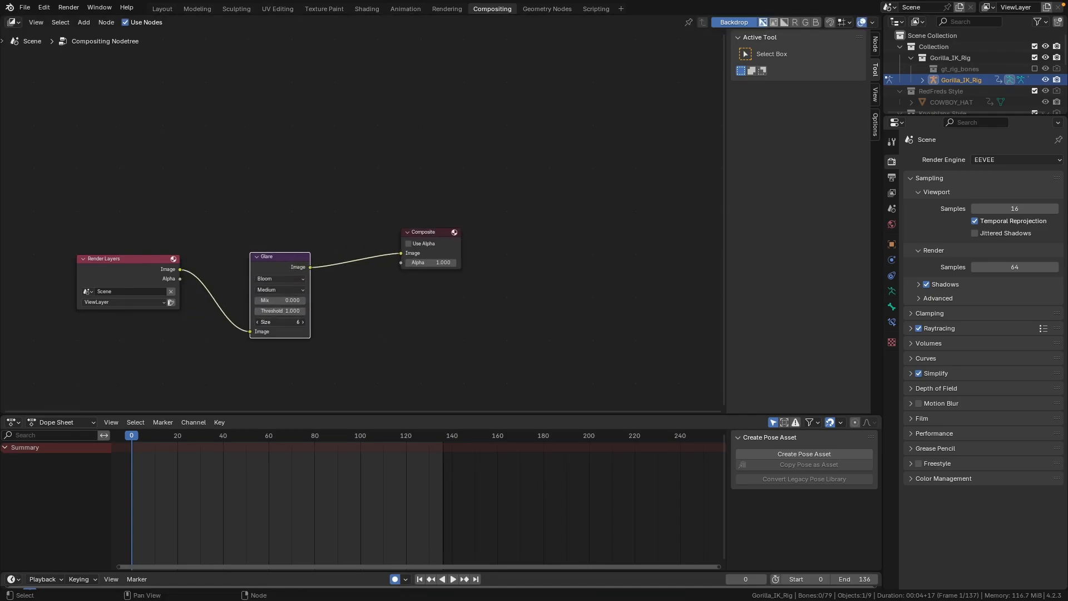
mouse_move(280, 322)
left_mouse_down()
mouse_move(297, 312)
mouse_move(283, 313)
left_mouse_up()
mouse_move(281, 301)
left_mouse_down()
mouse_move(267, 311)
mouse_move(282, 301)
left_mouse_up()
Set the Layout viewport's compositor preview to Always.
left_click(162, 9)
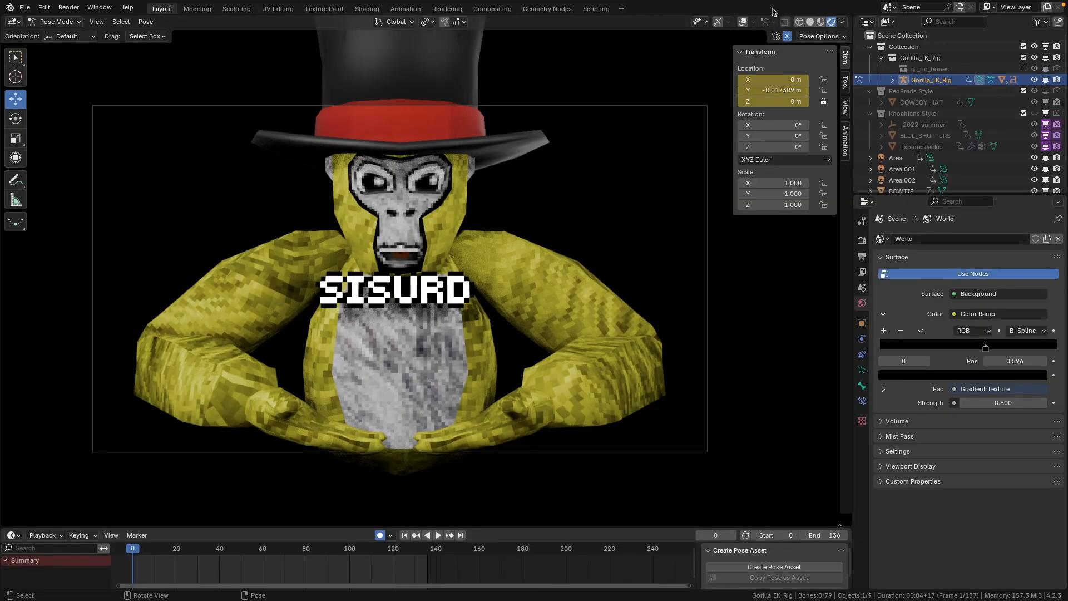
left_click(842, 23)
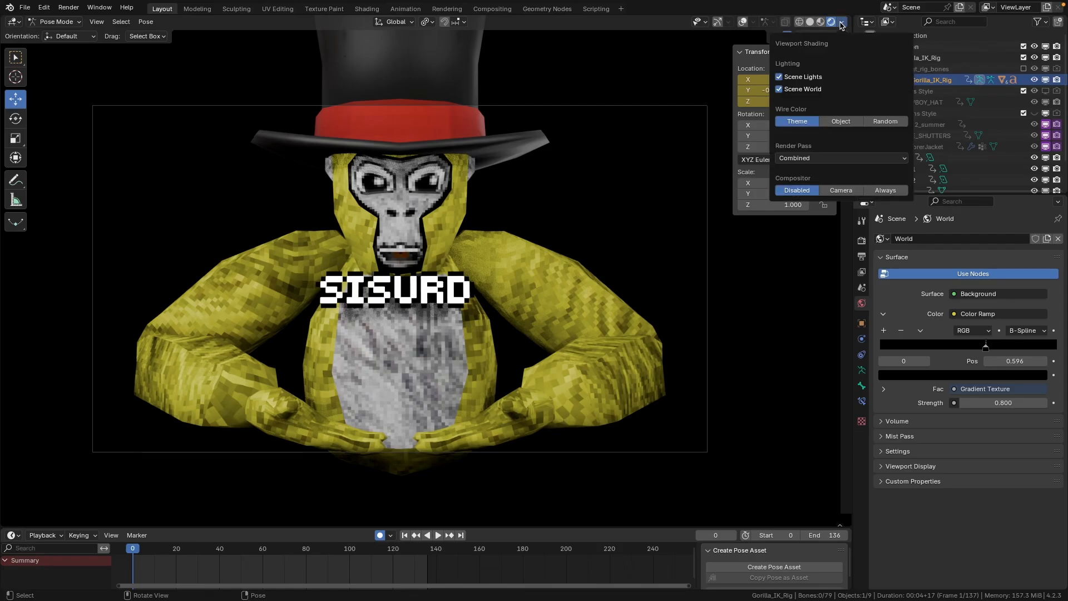
left_click(889, 191)
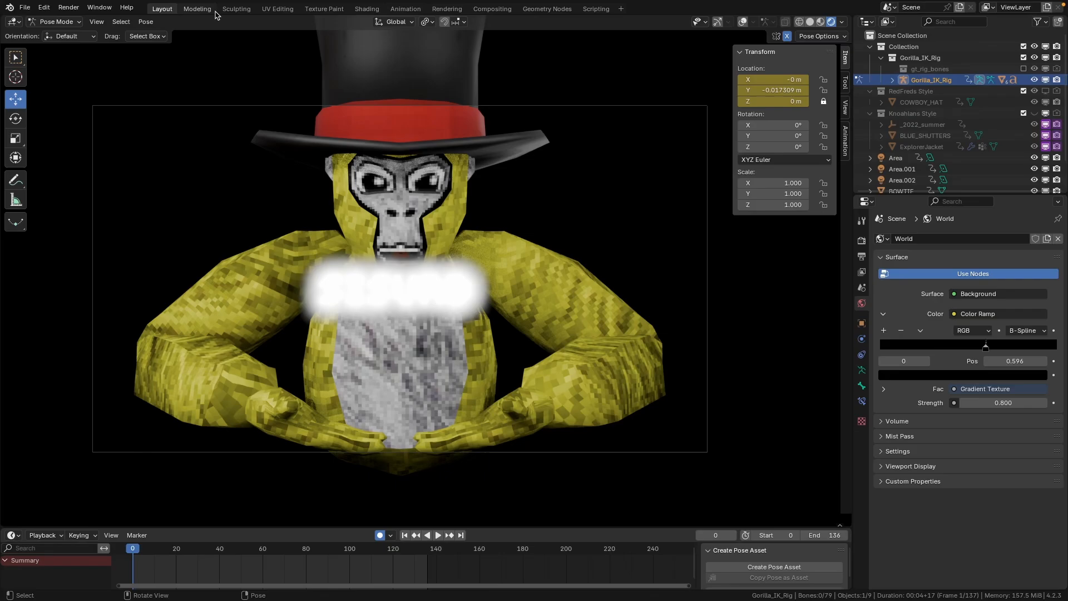
Split the Compositing workspace's node editor and make the new area a 3D Viewport showing the camera view.
left_click(484, 10)
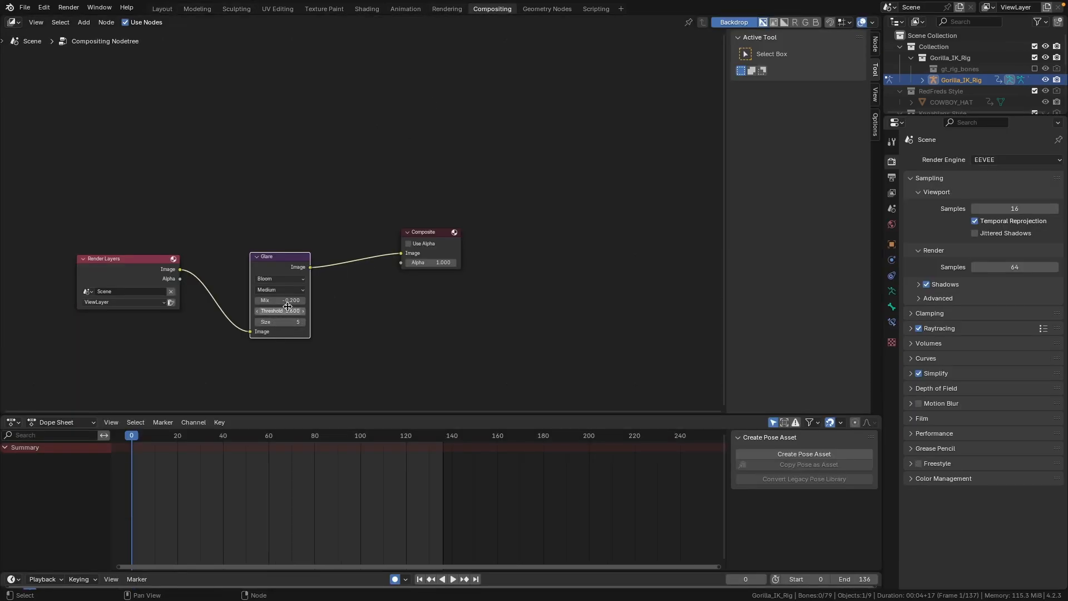
left_click_drag(4, 20, 318, 167)
left_click(14, 23)
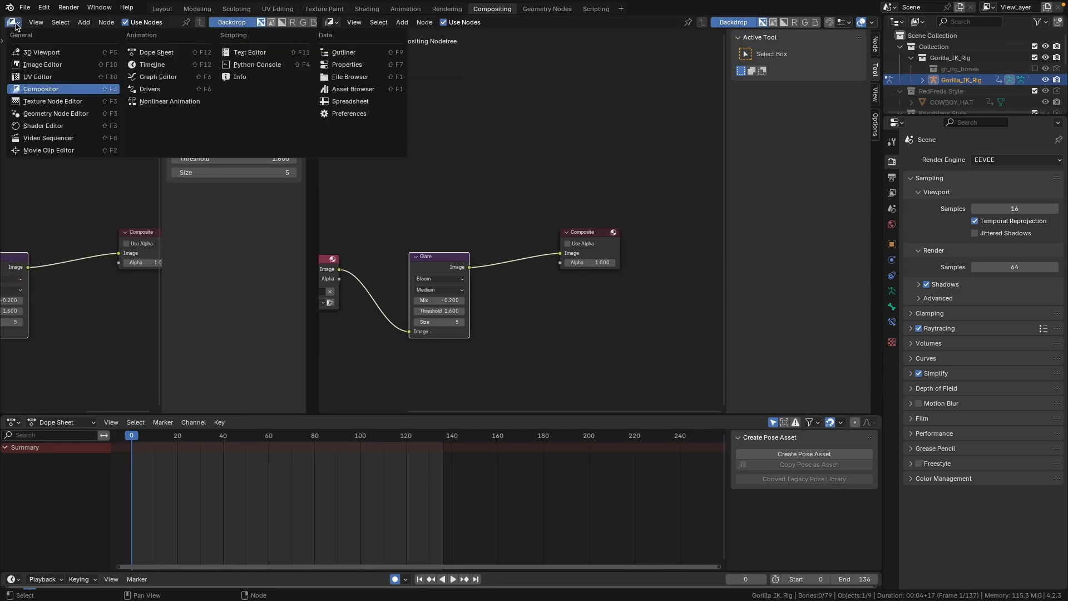
left_click(33, 53)
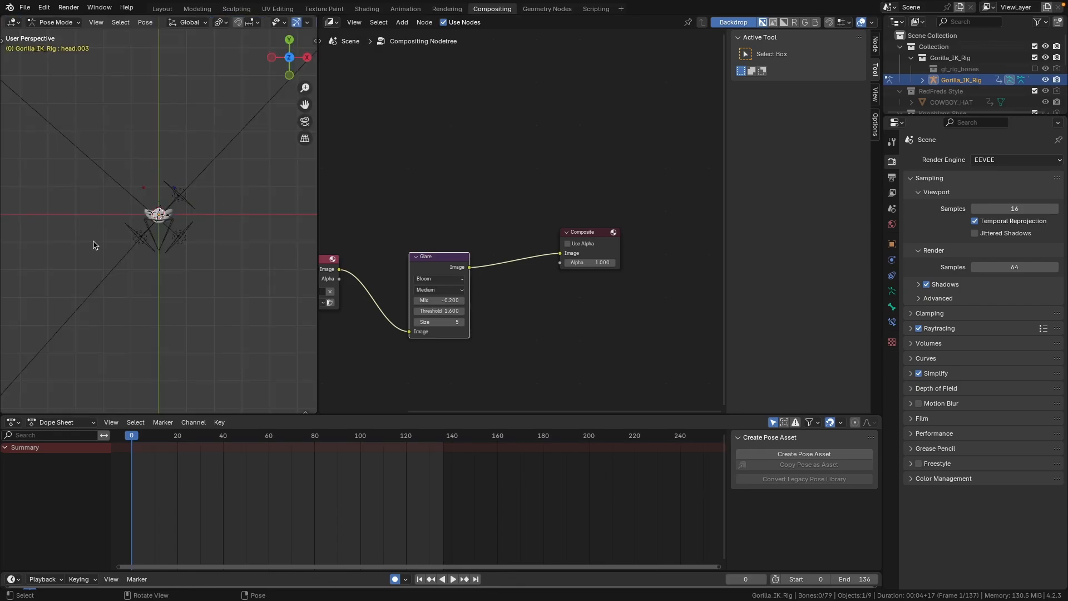
left_click(304, 121)
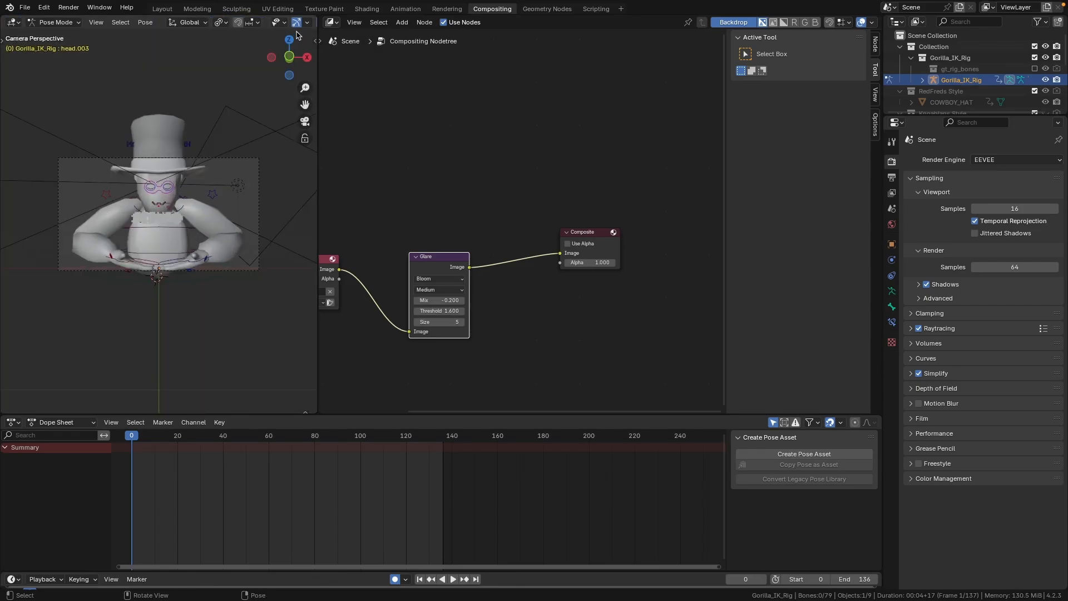
Show the new viewport in Rendered shading with the compositor set to Always, and hide its overlays.
scroll(300, 25, "down", 5)
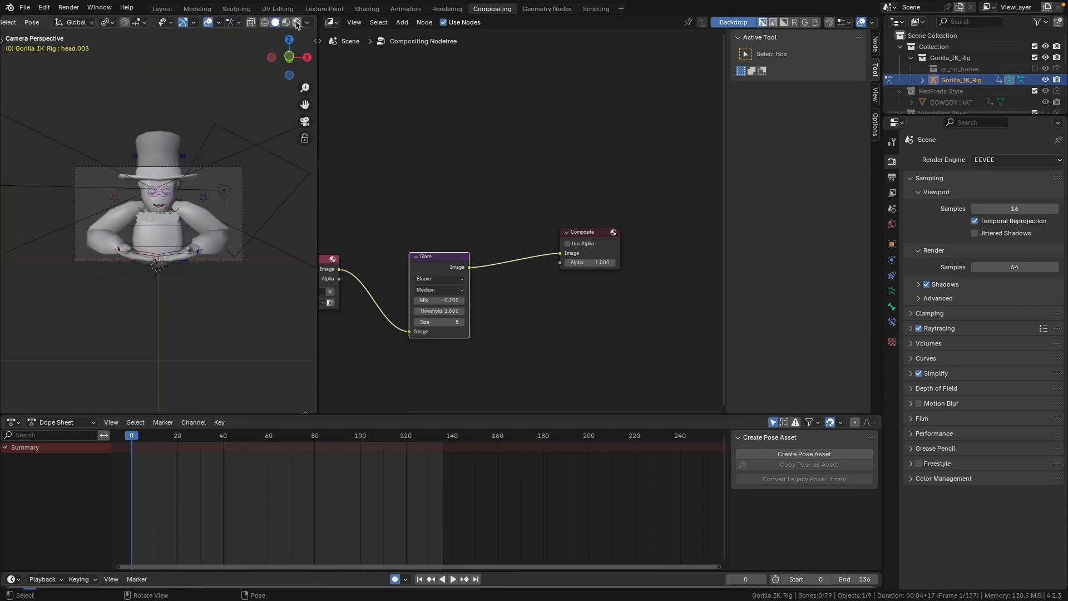
left_click(296, 23)
left_click(307, 23)
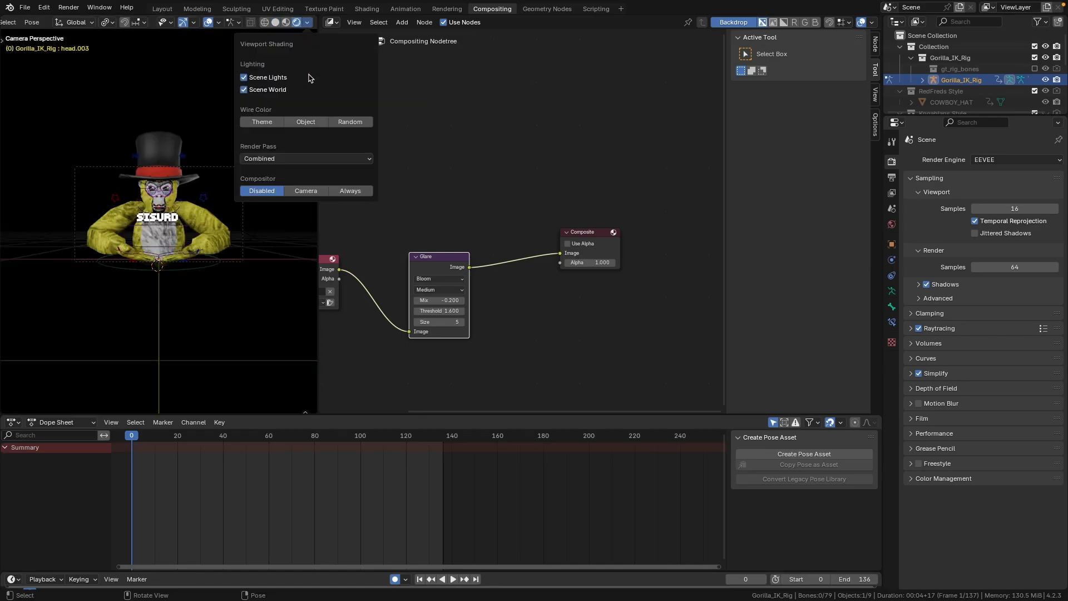
left_click(343, 192)
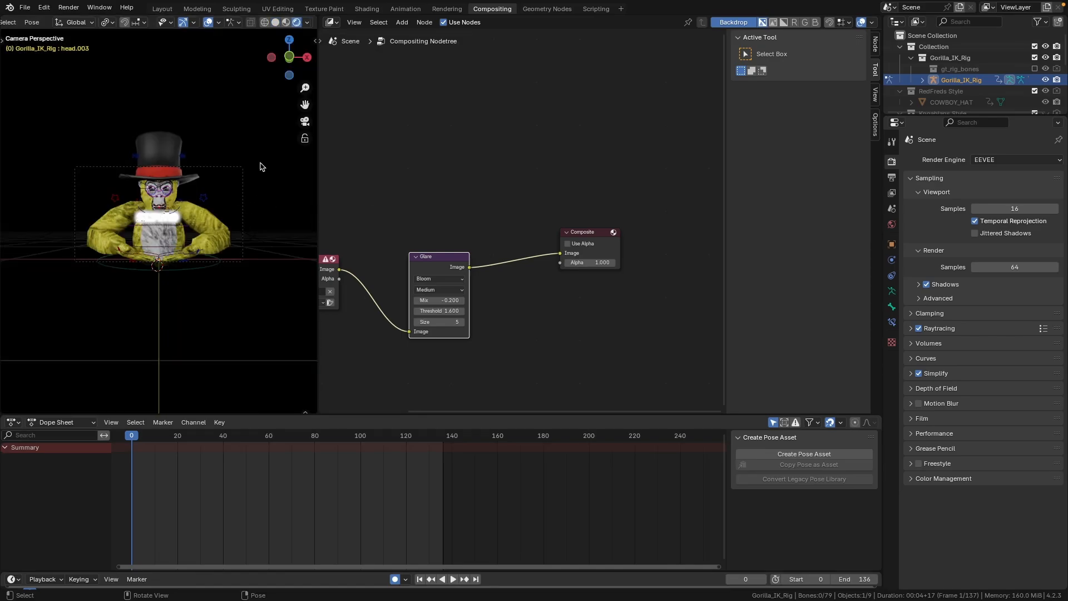
scroll(257, 72, "up", 3)
left_click(208, 22)
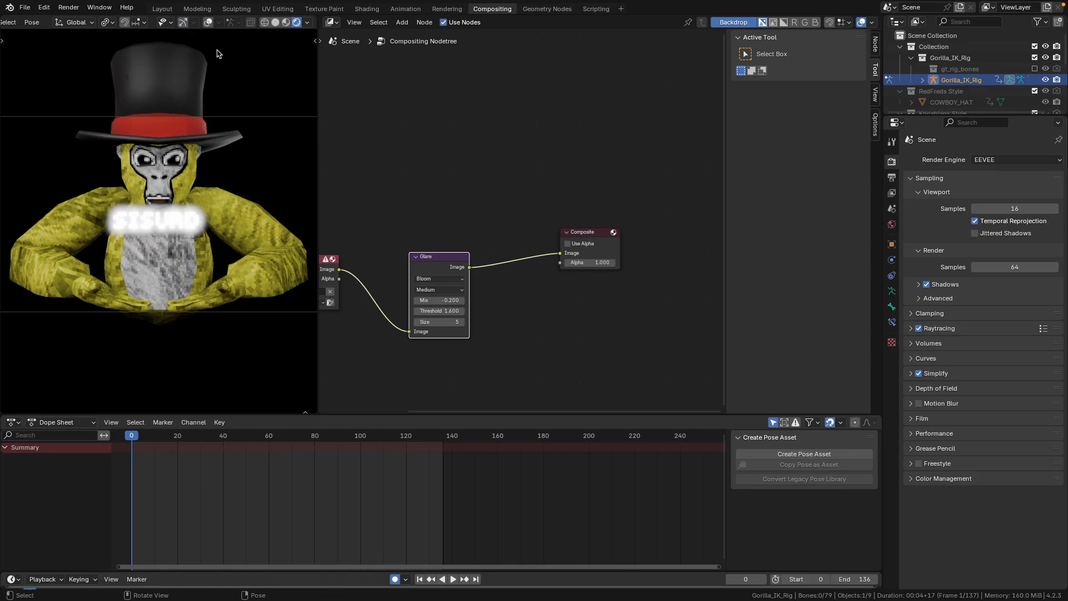
Set the Glare node's Threshold to 0.5, Size to 4 and Mix to -0.8.
scroll(408, 279, "up", 2)
middle_click_drag(431, 318, 433, 311)
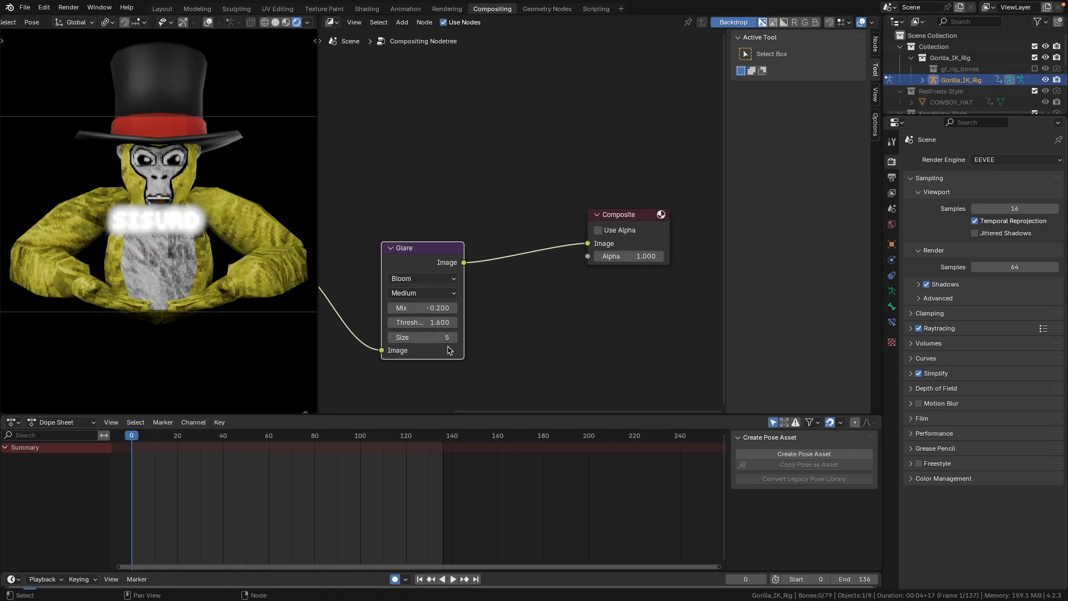
left_click_drag(436, 324, 405, 340)
left_click_drag(434, 307, 475, 306)
left_click(493, 354)
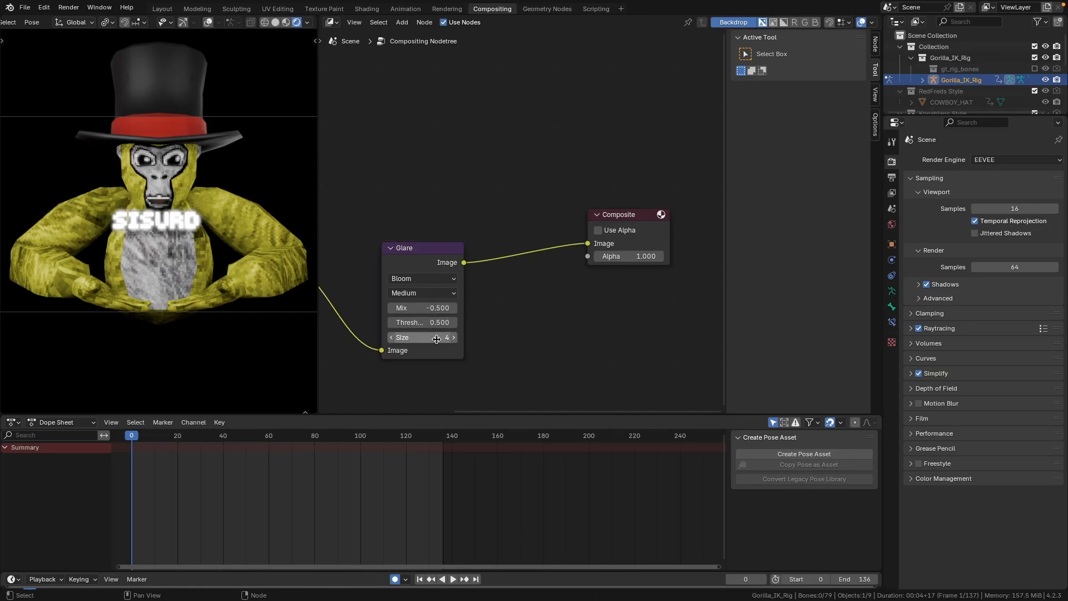
left_click(392, 309)
left_click(392, 310)
left_click(392, 309)
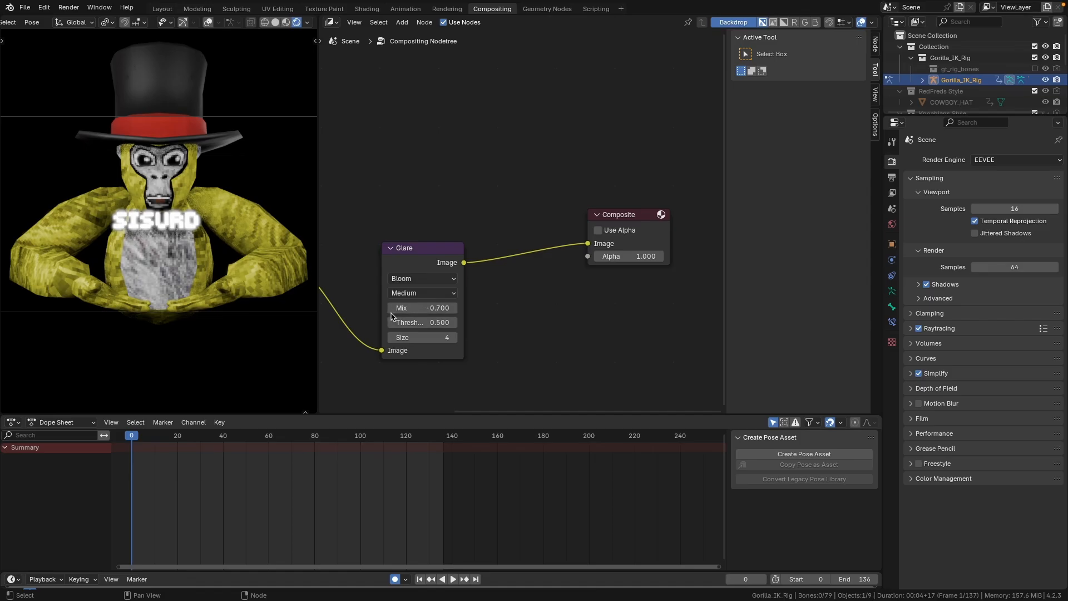
left_click(392, 309)
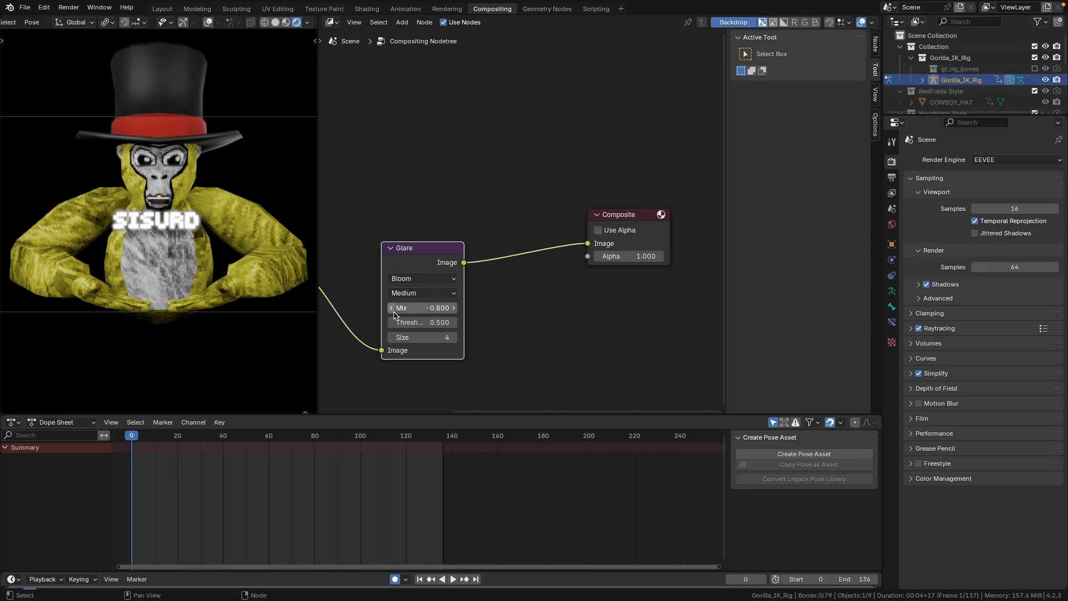
Set the Glare node's Mix to -0.7 for a stronger bloom on the name tag.
left_click(452, 309)
left_click(452, 309)
left_click(498, 331)
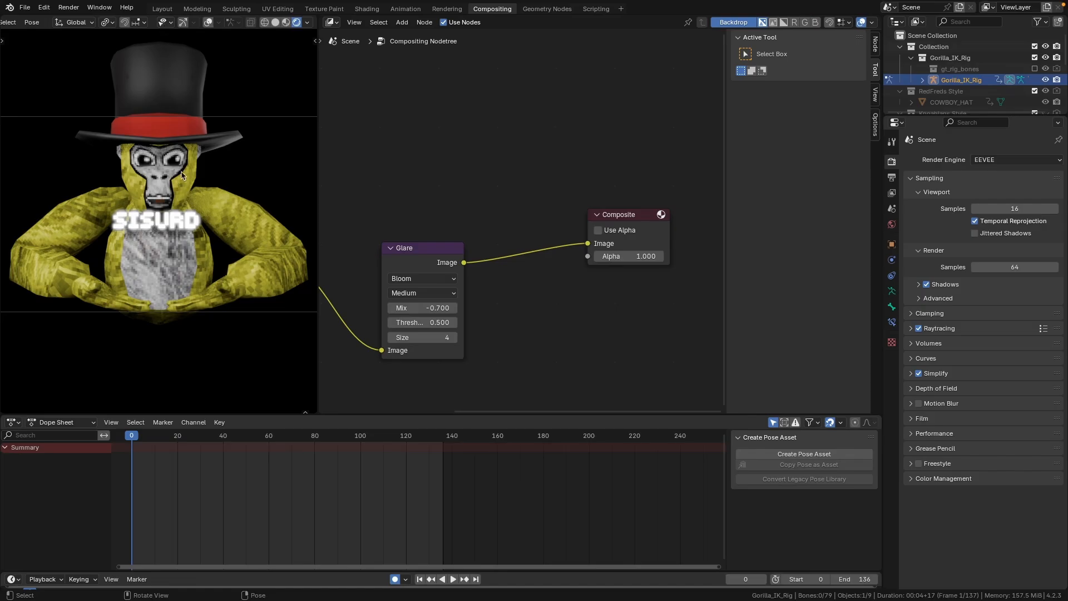
Return to the Layout workspace and show the viewport's overlays and gizmos.
left_click(171, 10)
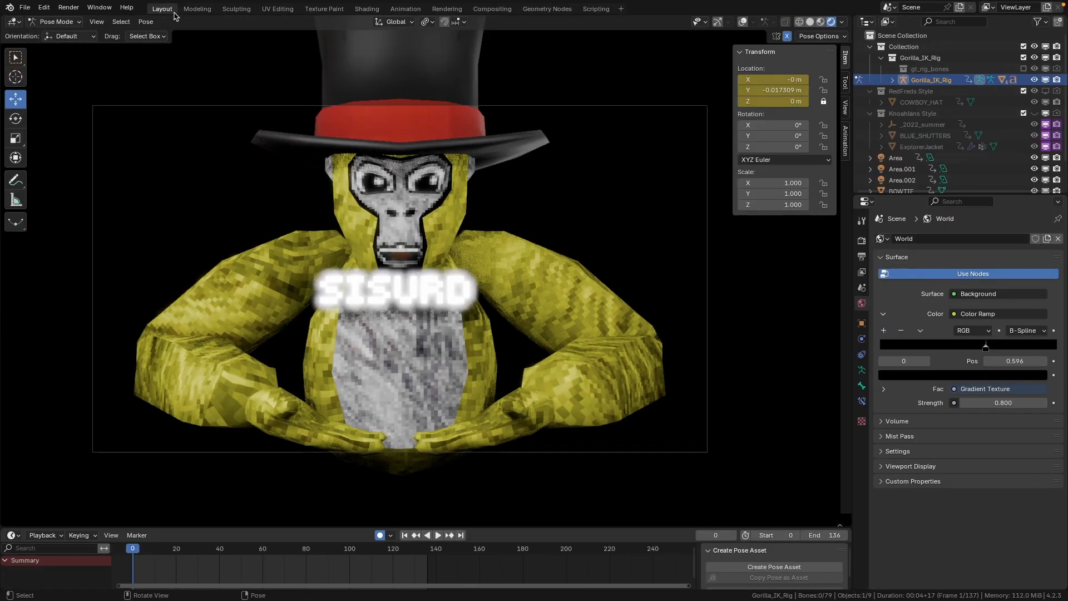
scroll(407, 318, "up", 2)
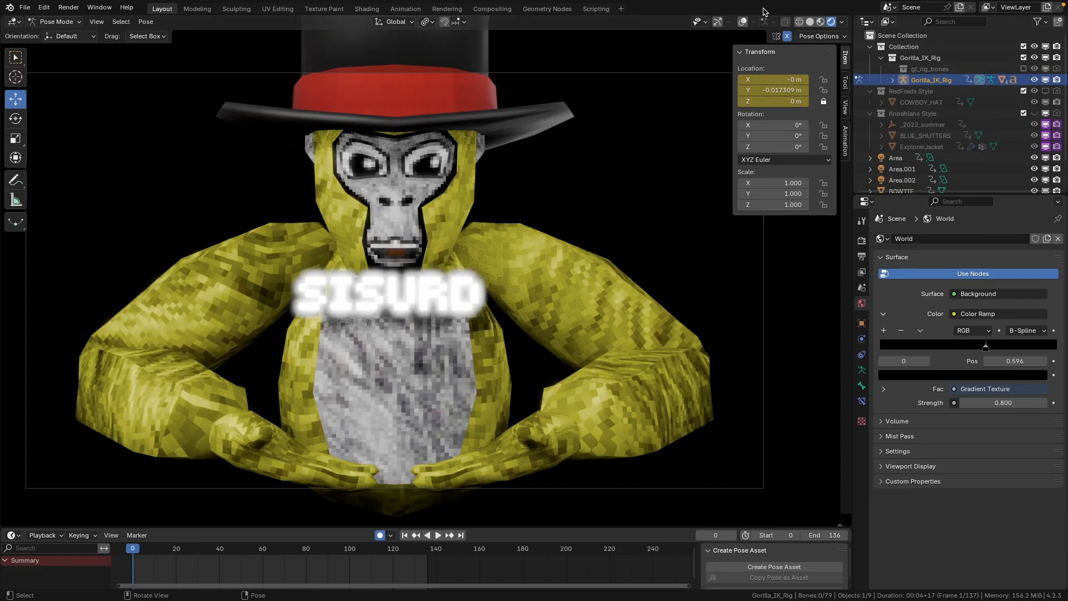
left_click(744, 22)
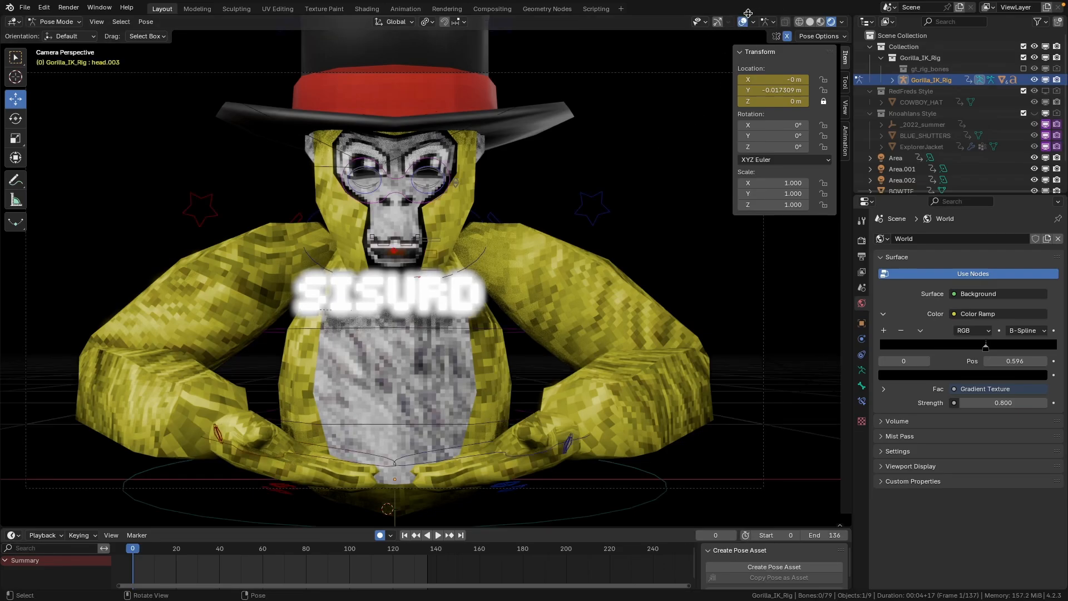
left_click(718, 22)
left_click(409, 285)
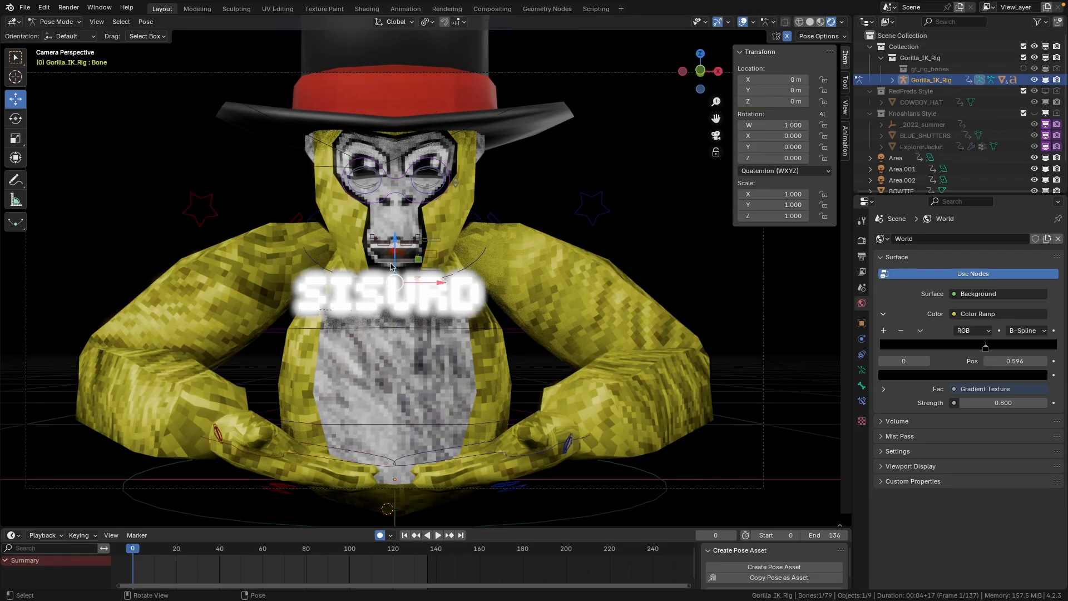
left_click_drag(393, 267, 393, 276)
key("ctrl+z")
Switch to Object Mode and move the name tag text down along Z onto the gorilla's chest.
left_click(56, 22)
left_click(55, 34)
left_click(350, 287)
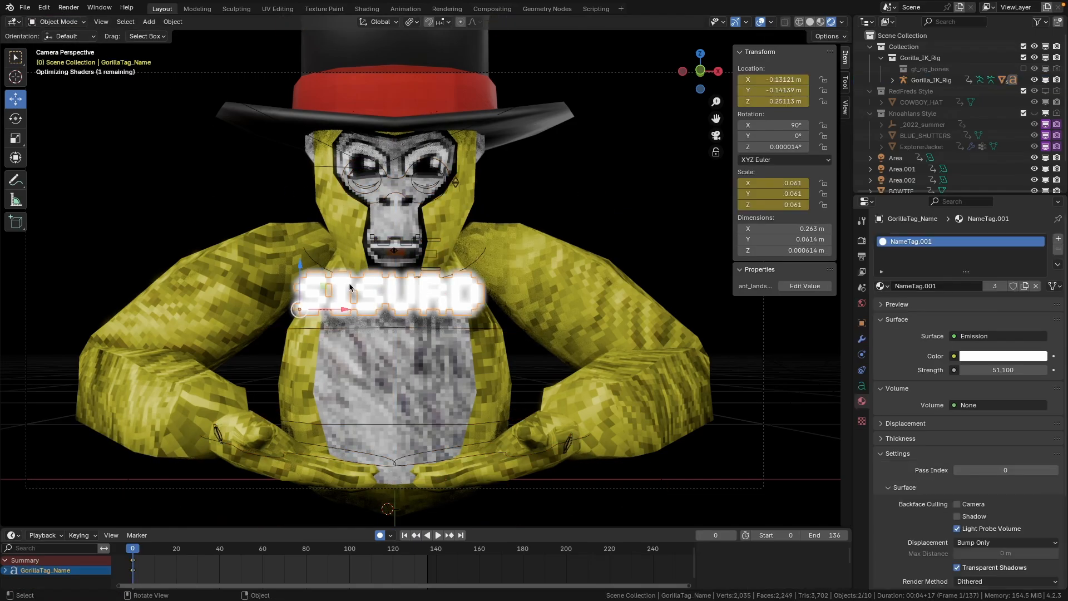
left_click_drag(300, 285, 302, 309)
Move the bow tie slightly down along Z below the gorilla's chin, and leave nothing selected.
left_click(423, 284)
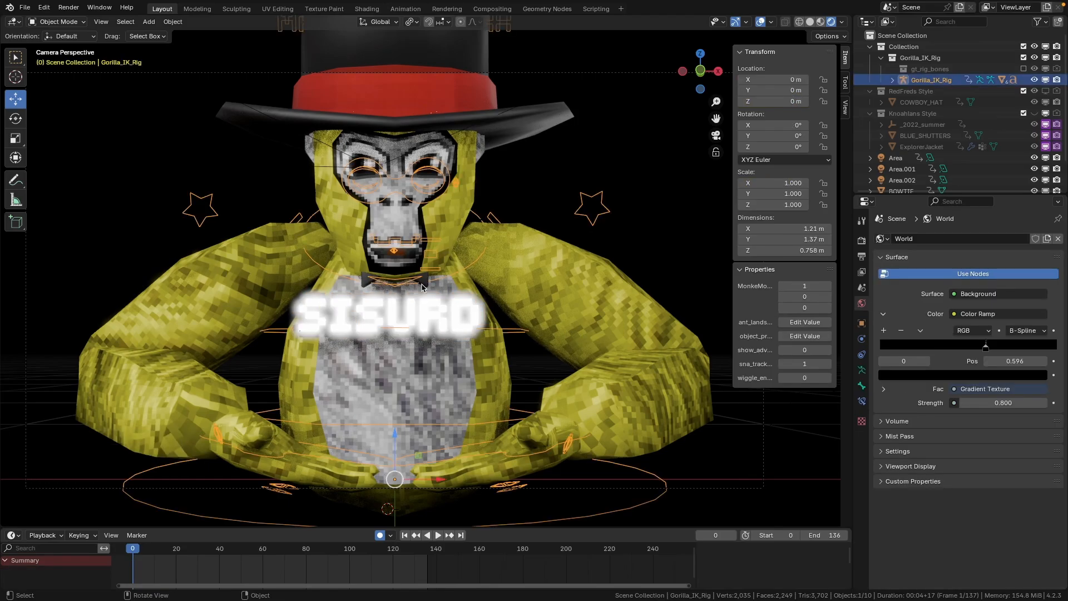
left_click(423, 287)
left_click_drag(394, 301, 394, 317)
left_click(686, 174)
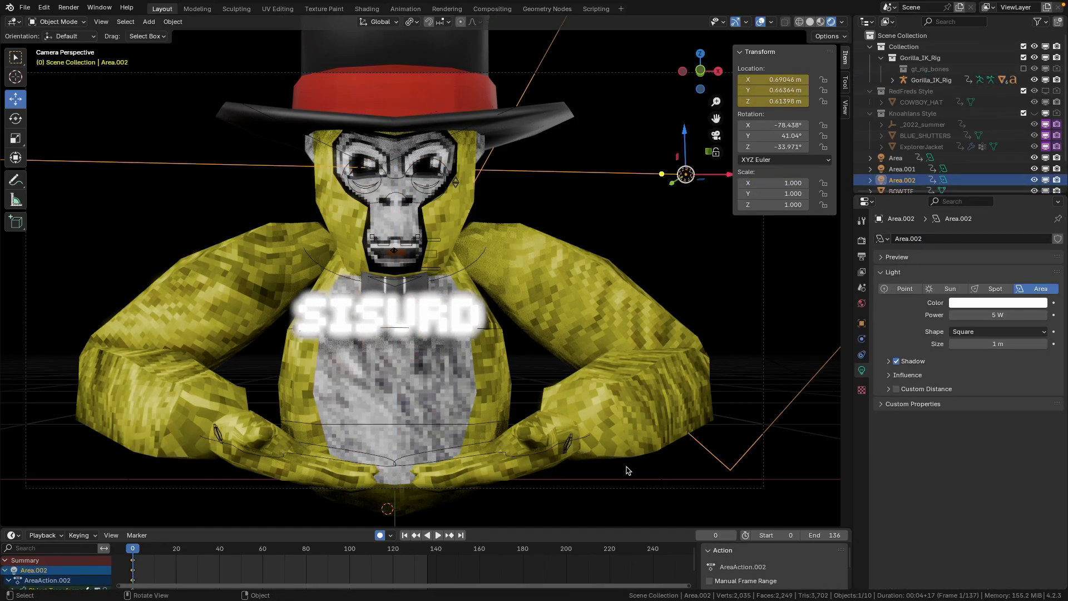
left_click(622, 418)
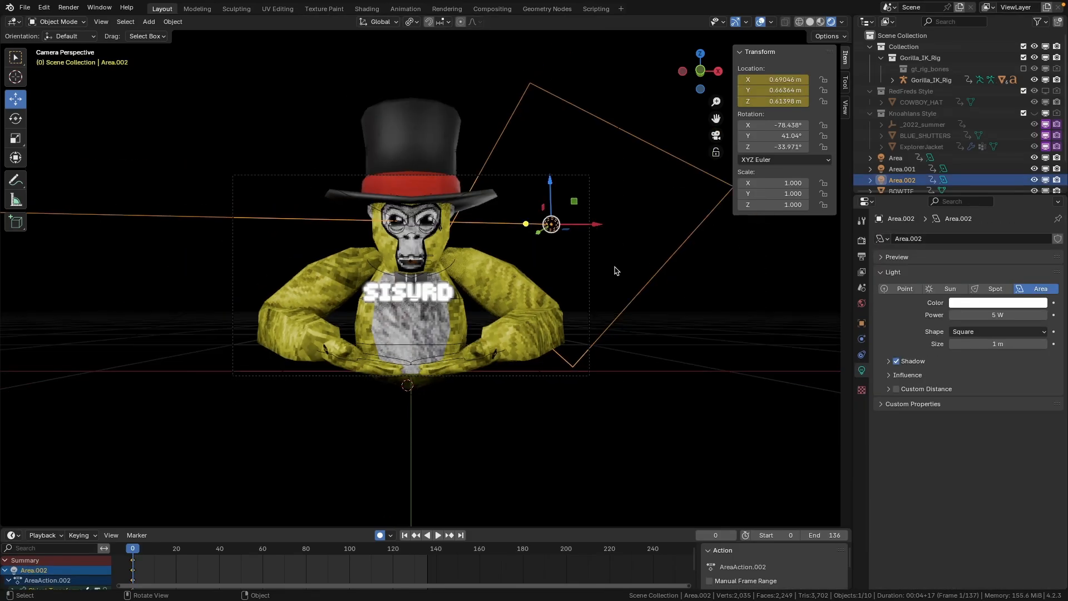
left_click(567, 289)
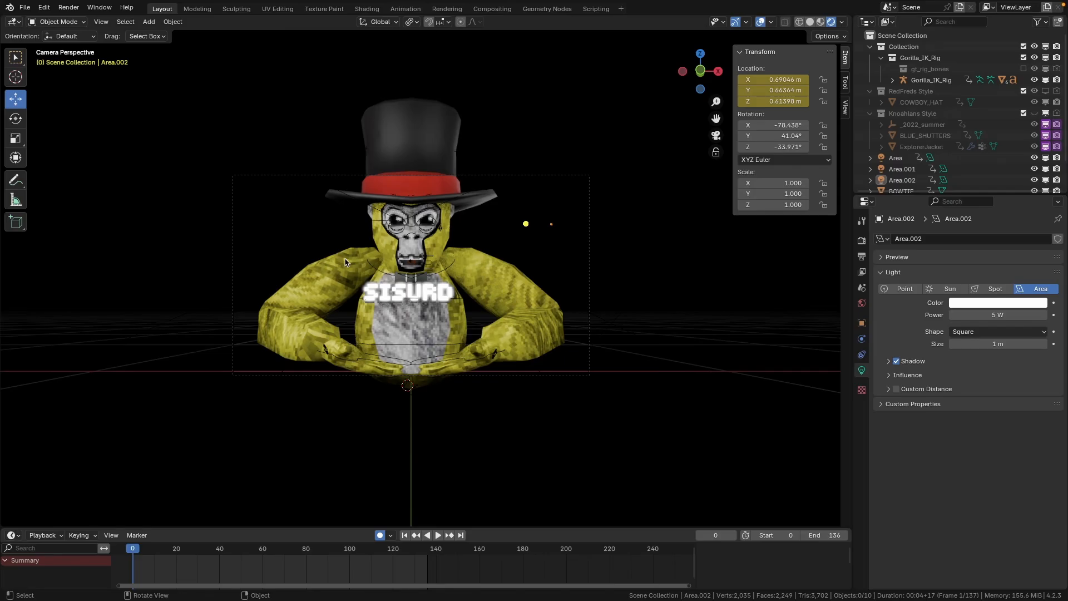
Set the scene's render engine to Cycles and inspect the gorilla in the viewport.
left_click(862, 240)
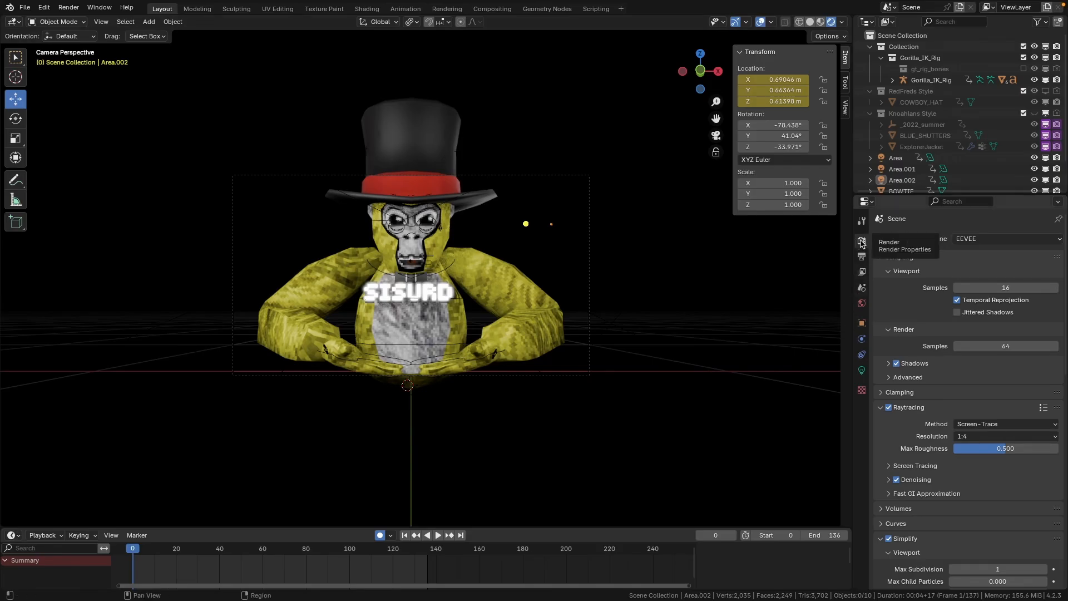
left_click(978, 239)
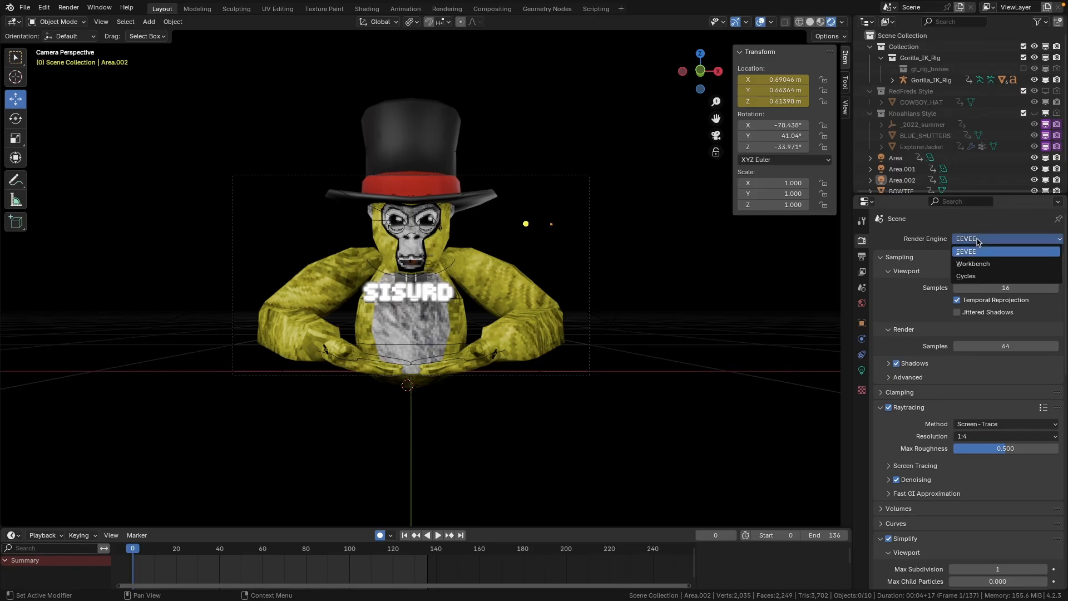
left_click(985, 277)
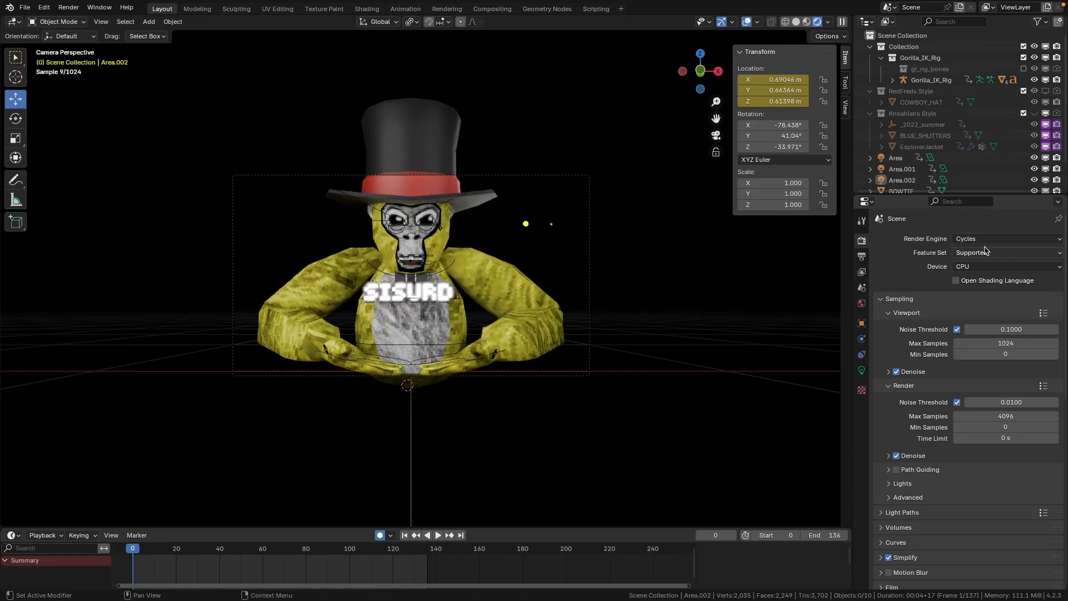
scroll(504, 253, "up", 6)
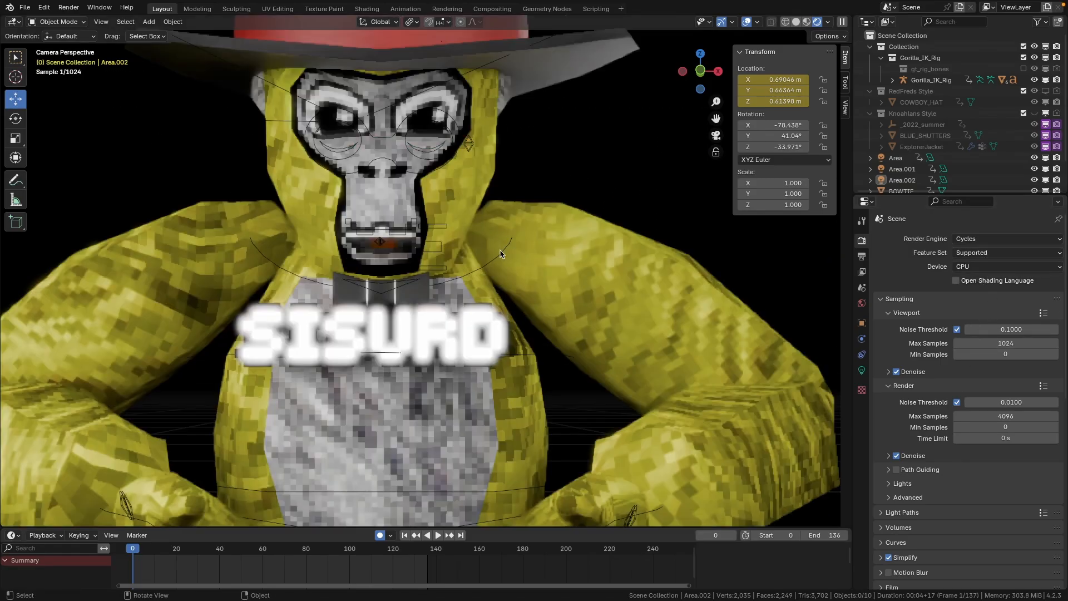
scroll(506, 250, "down", 2)
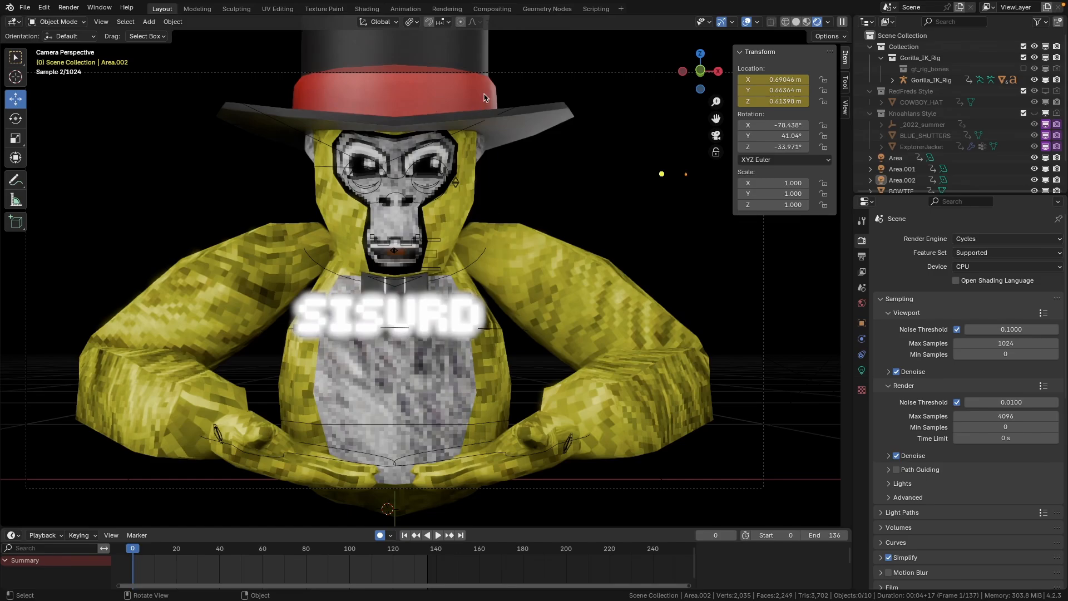
Switch the render engine to EEVEE and back to Cycles to compare the shading on the gorilla and hat.
left_click(996, 239)
left_click(980, 241)
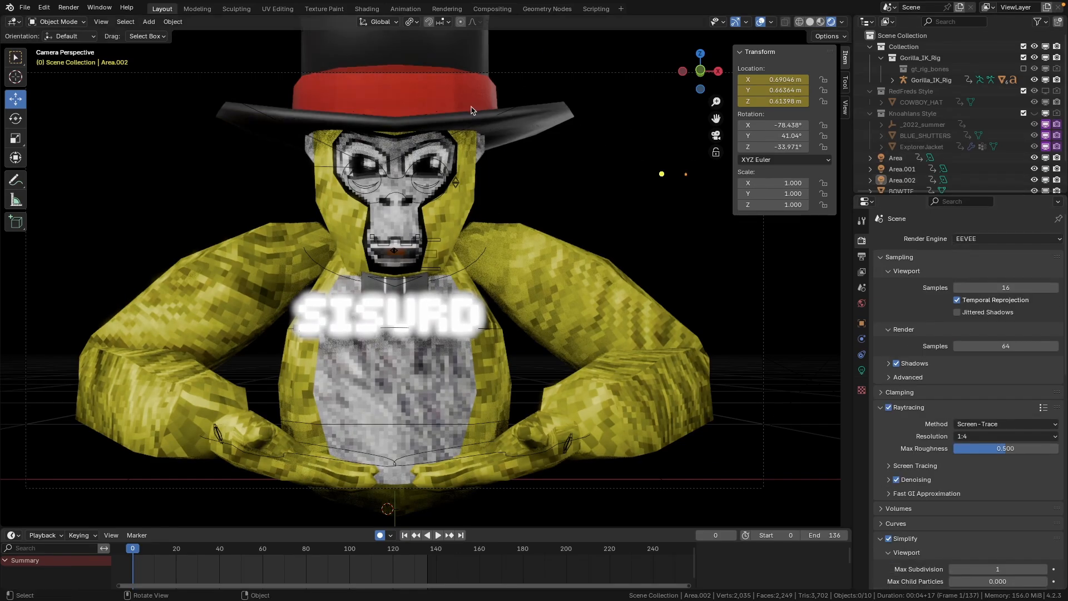
left_click(979, 239)
left_click(970, 277)
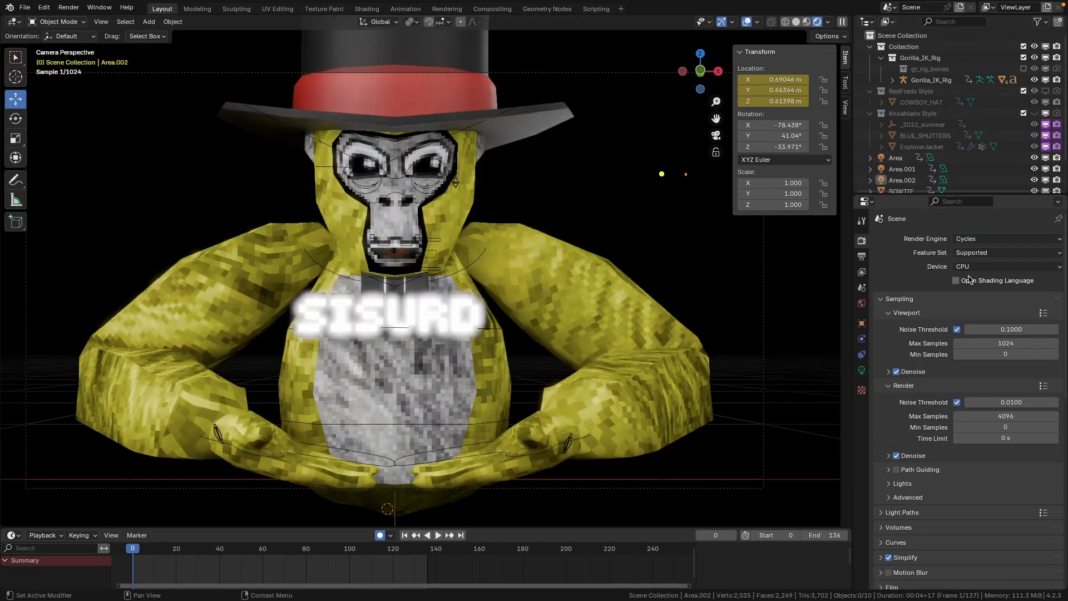
Set the Cycles Max Samples to 100 for both the final render and the viewport.
scroll(577, 295, "down", 2)
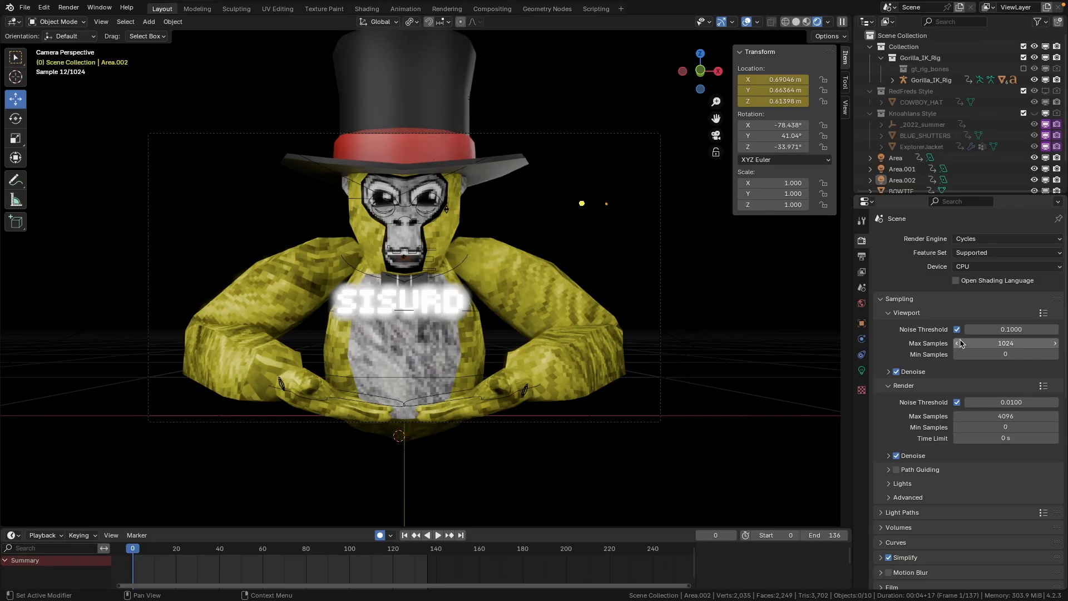
left_click(1022, 418)
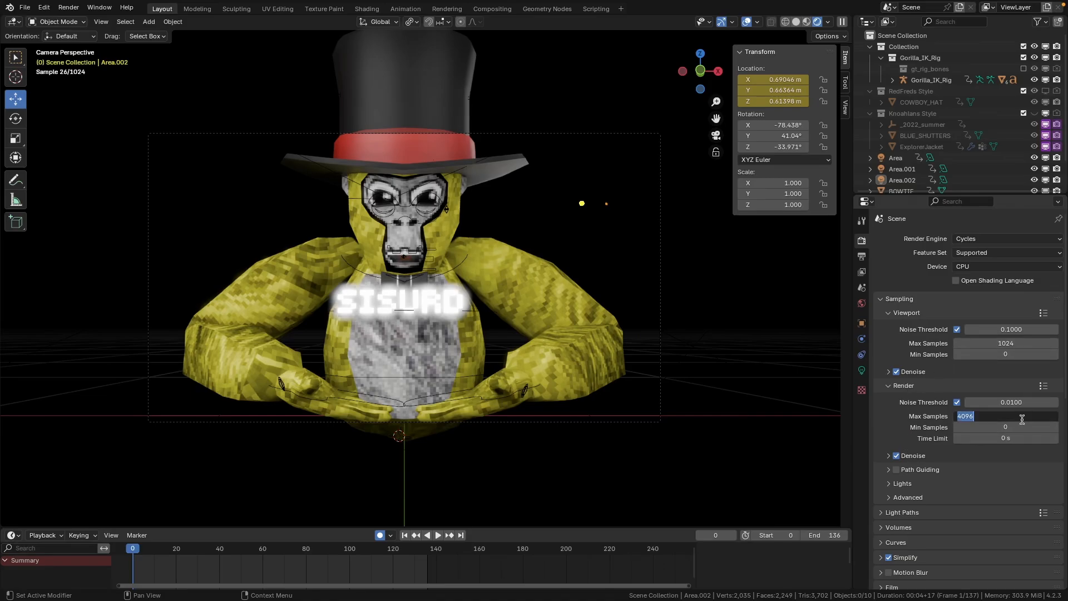
type("100")
key("Return")
left_click(1025, 345)
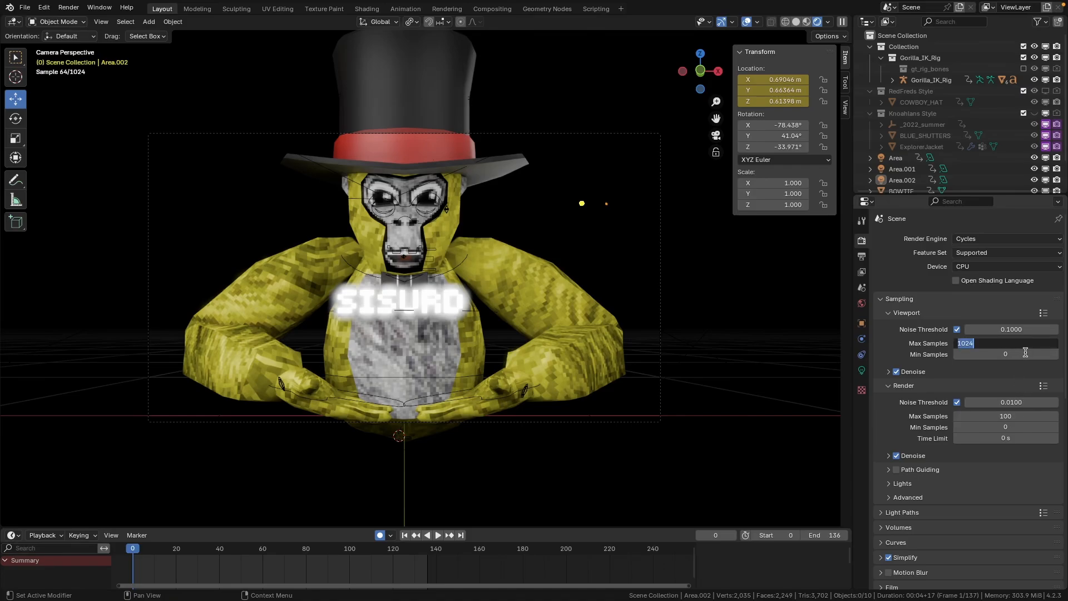
type("100")
key("Return")
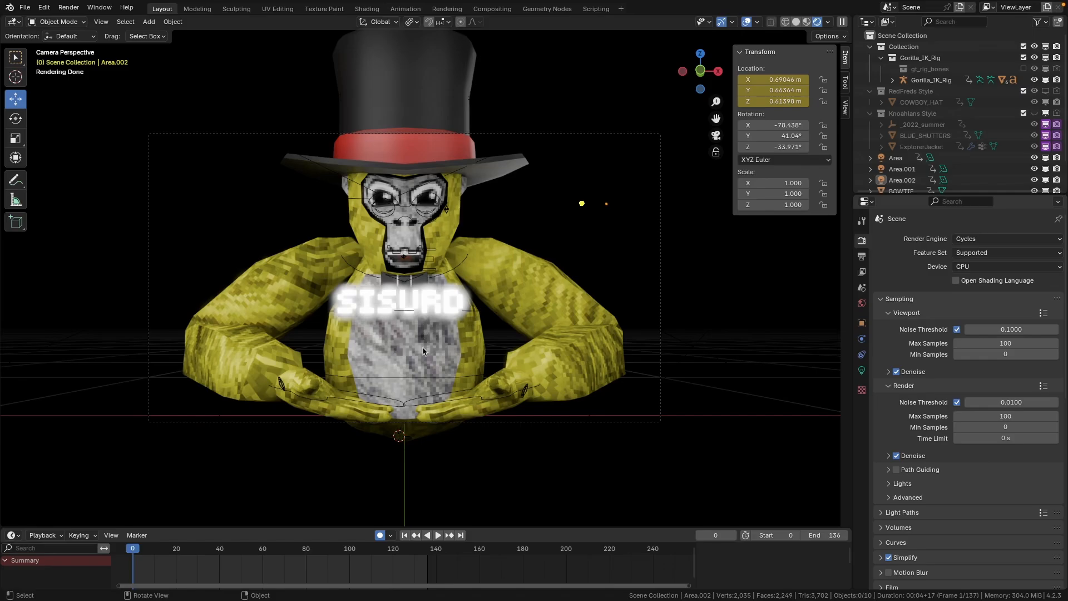
Render a still image of the gorilla from the camera.
left_click(706, 320)
left_click(703, 214)
left_click(70, 8)
left_click(93, 21)
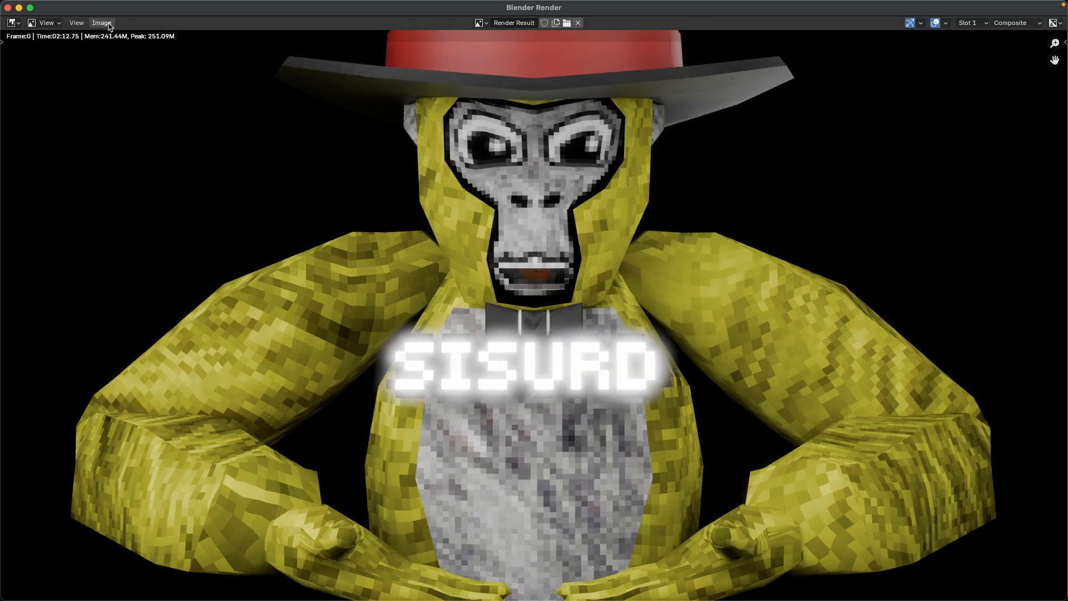
Save the rendered image as a file in the chosen folder and close the render window.
left_click(107, 23)
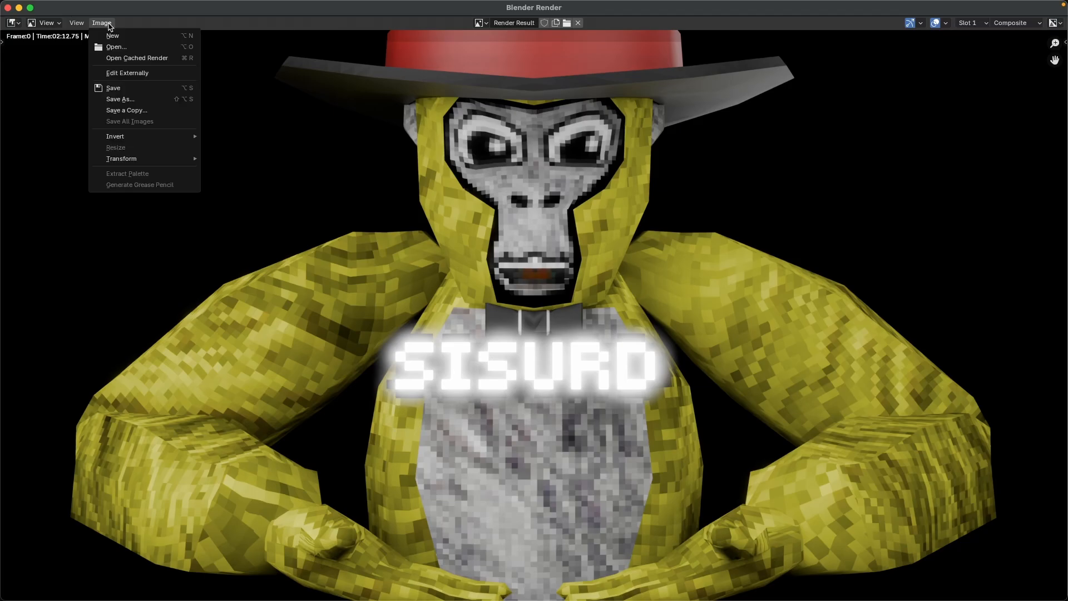
left_click(118, 99)
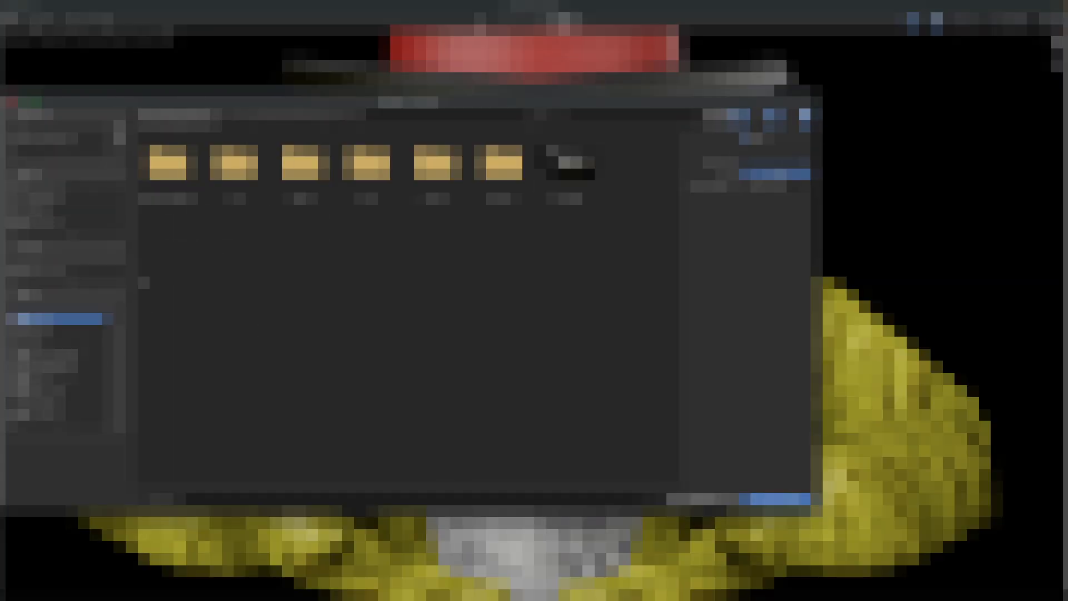
left_click(72, 198)
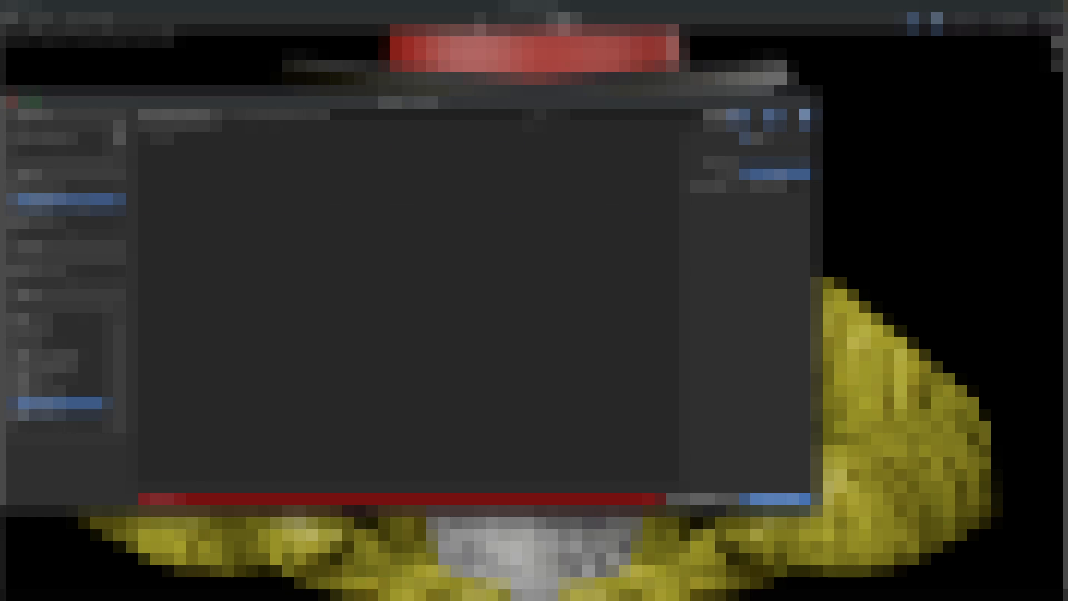
left_click(83, 214)
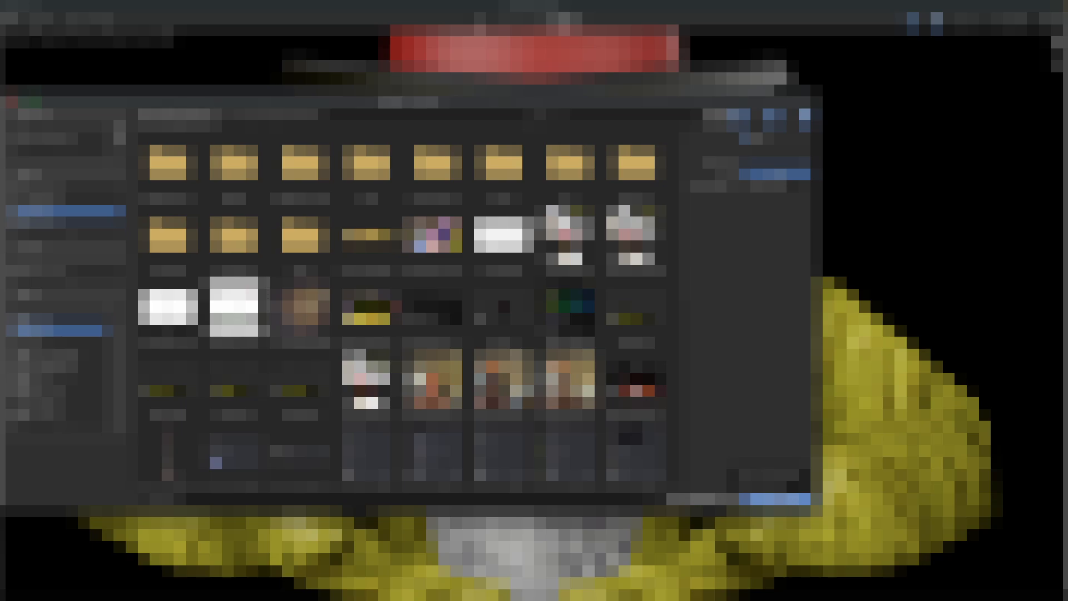
left_click(779, 498)
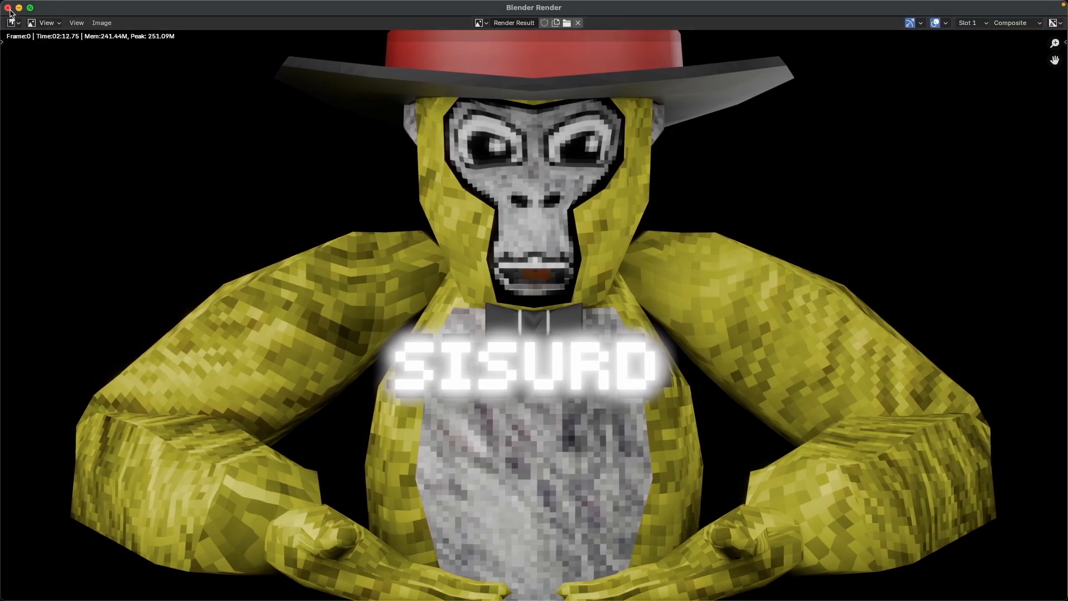
left_click(8, 9)
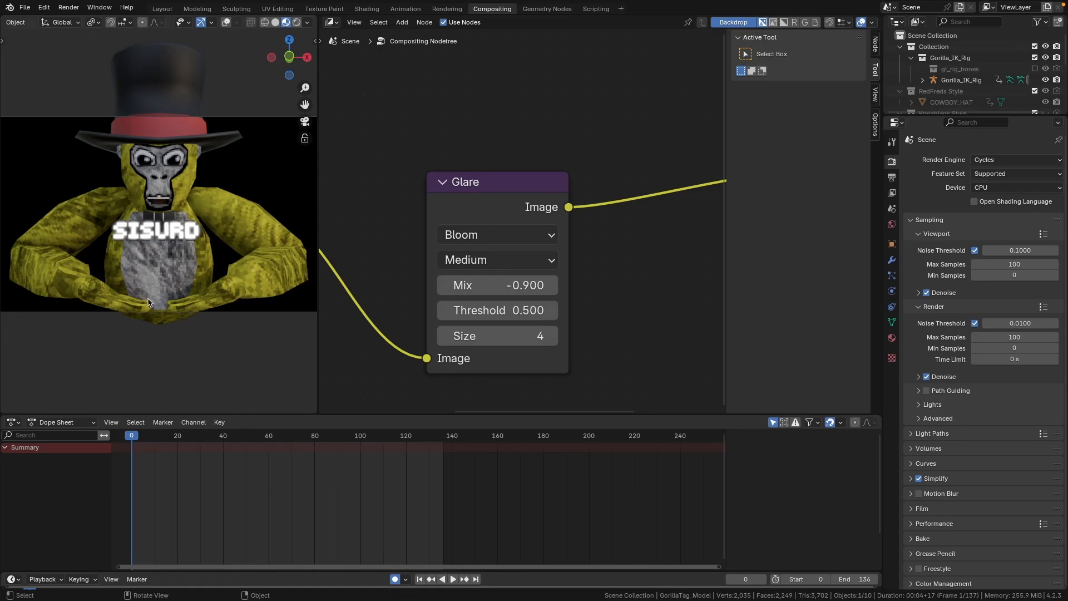
Show the Compositing workspace's 3D viewport in Wireframe shading and deselect the gorilla model.
left_click(265, 22)
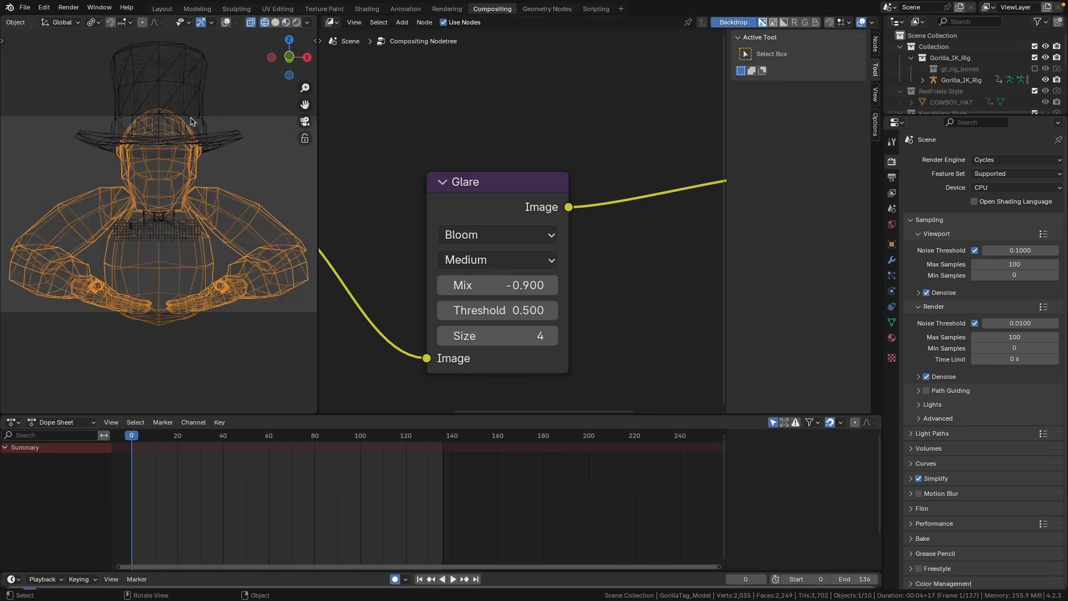
scroll(248, 219, "down", 2)
left_click(266, 295)
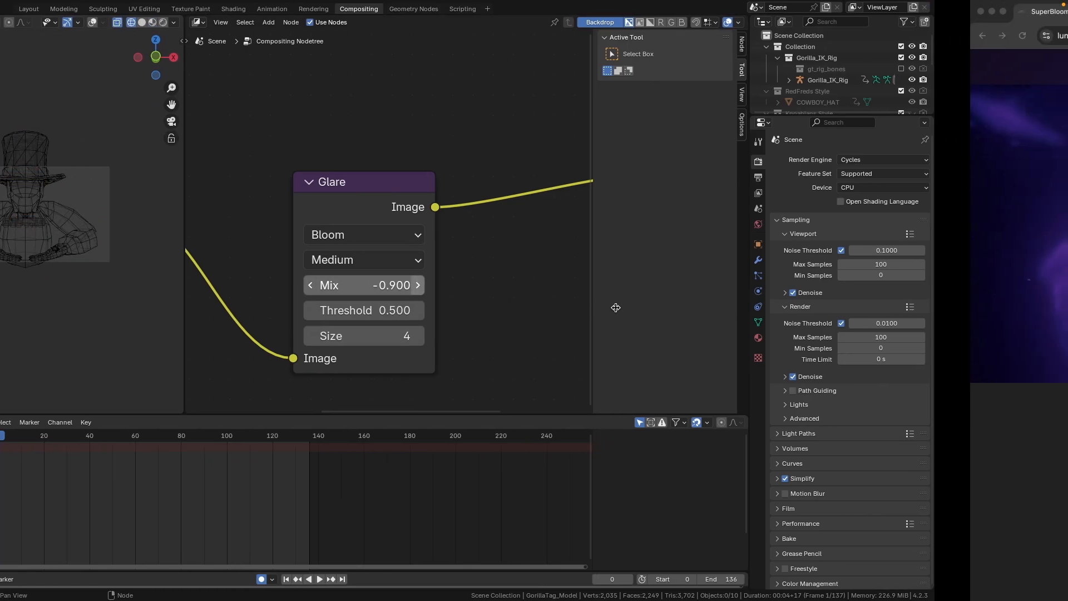
Switch to the web browser and open a new tab for editing the render in Photopea.
key("ctrl+Right")
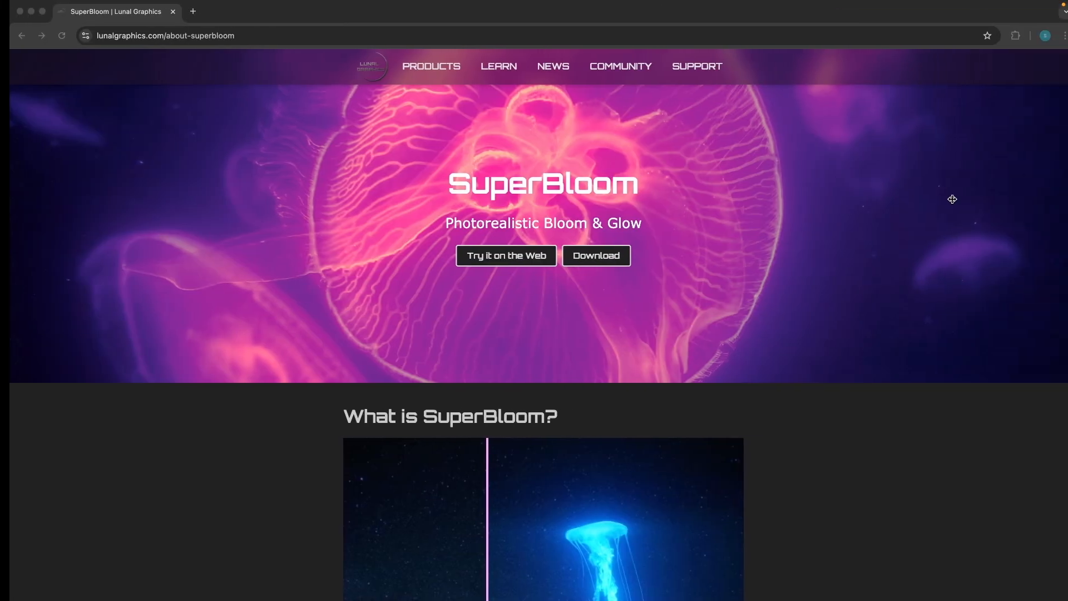
left_click(185, 12)
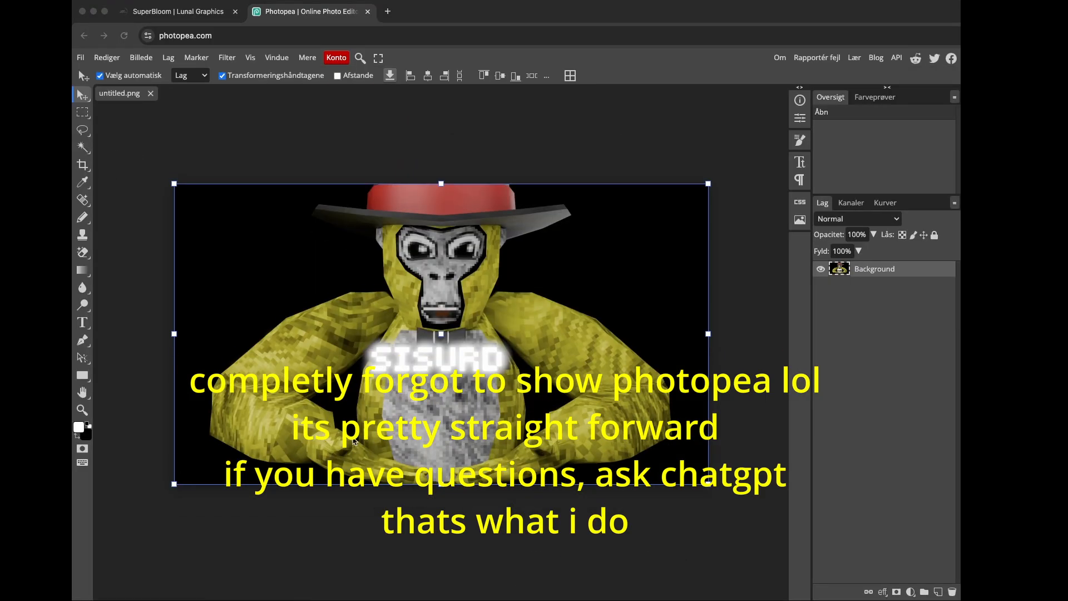
Apply a Hue/Saturation adjustment to the render, and move the placed "classified" image lower over the gorilla's arms.
key("ctrl+u")
left_click_drag(248, 263, 251, 263)
key("Return")
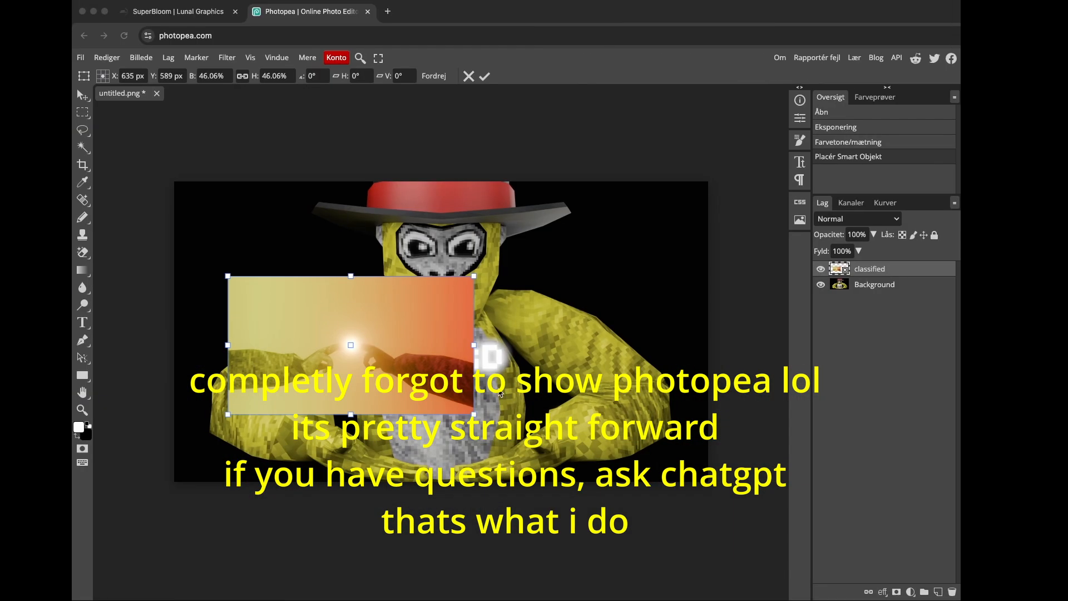
left_click_drag(372, 323, 372, 362)
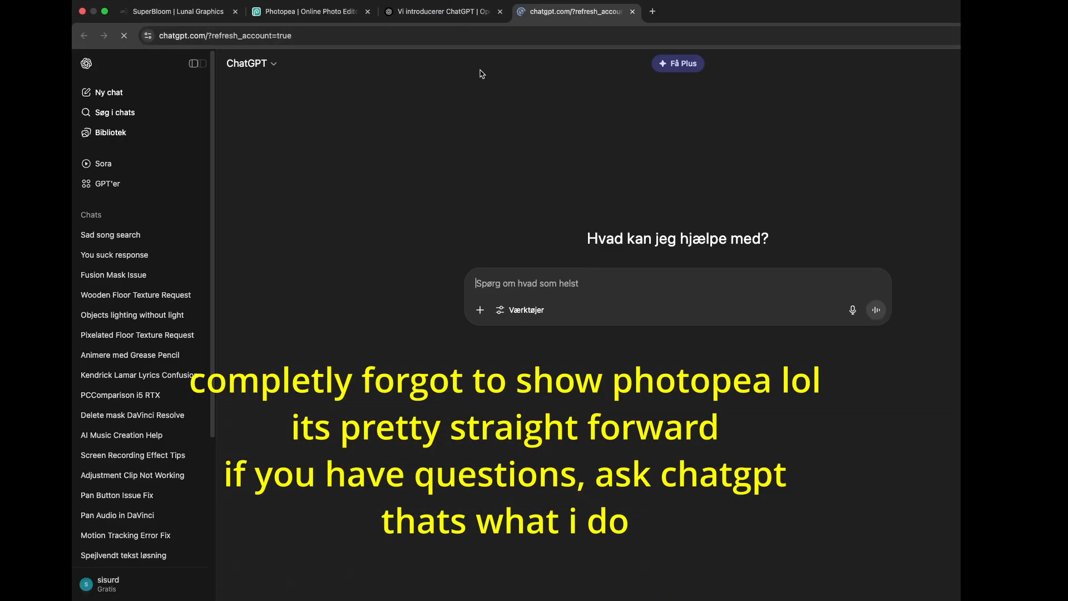
Ask ChatGPT how to round edges in Photopea.
type("hi chatgpt. how")
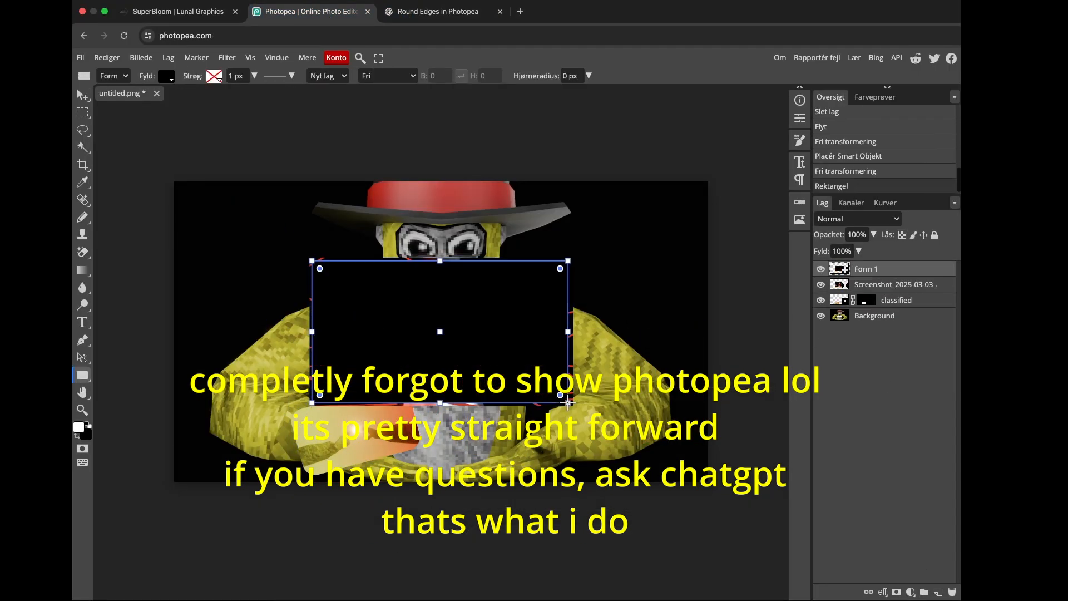
Open the layer options for Form 1, the black rectangle shape.
right_click(854, 269)
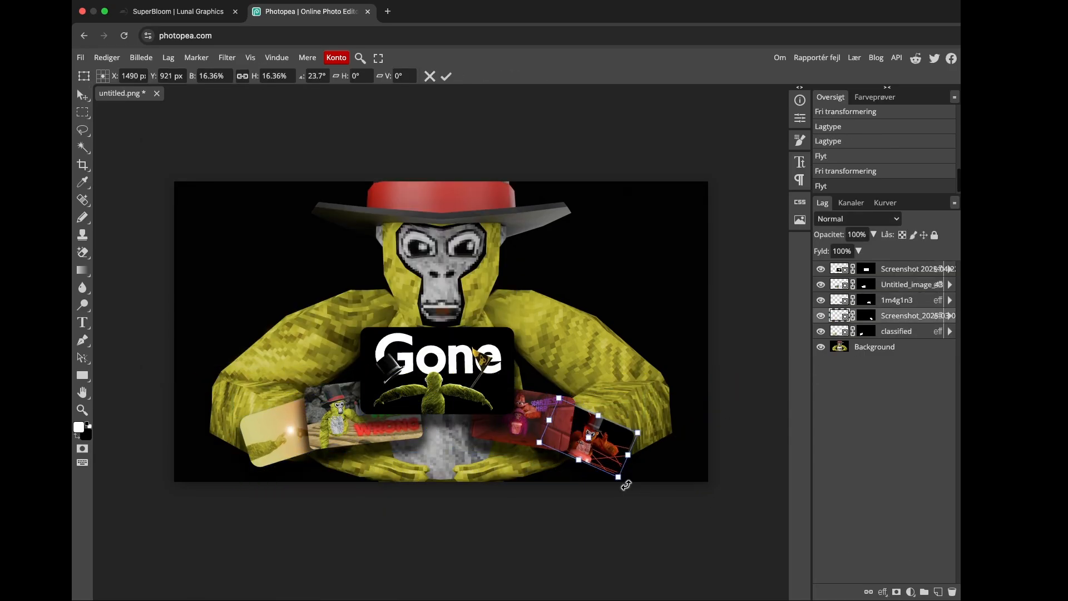
Rotate the rightmost placed screenshot to 17.6°, position it at about X 1498 px, Y 906 px, and apply the transform.
left_click_drag(626, 486, 608, 458)
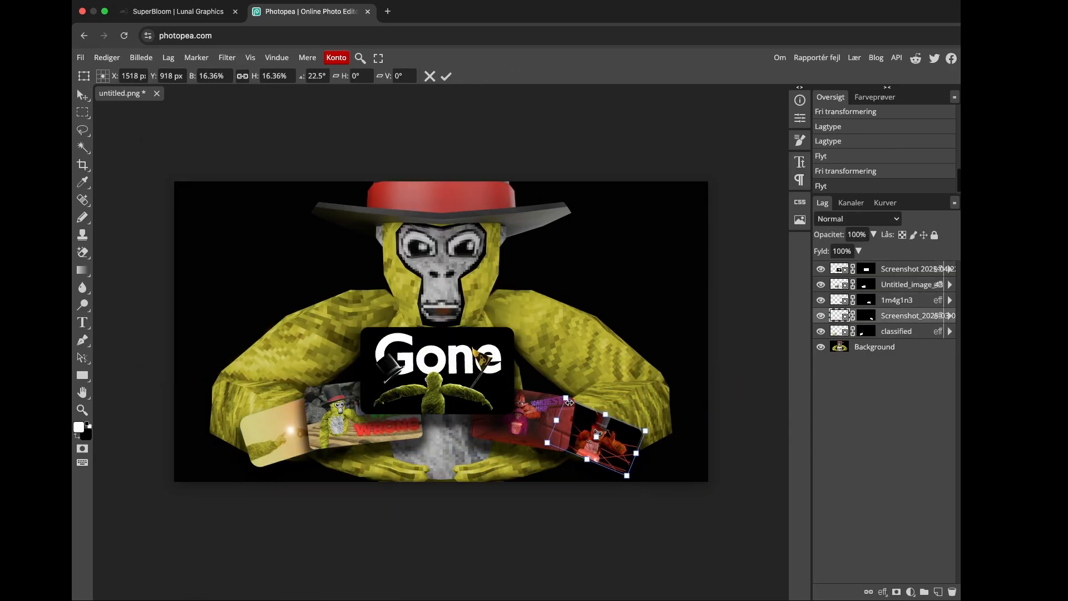
left_click_drag(606, 444, 600, 443)
left_click_drag(628, 484, 629, 479)
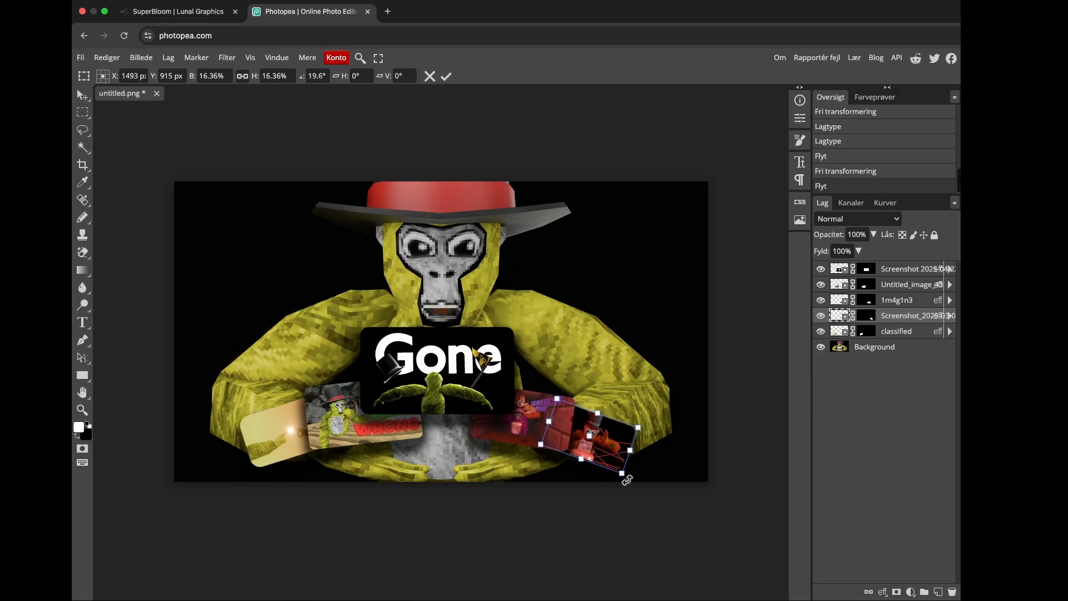
left_click_drag(602, 444, 600, 440)
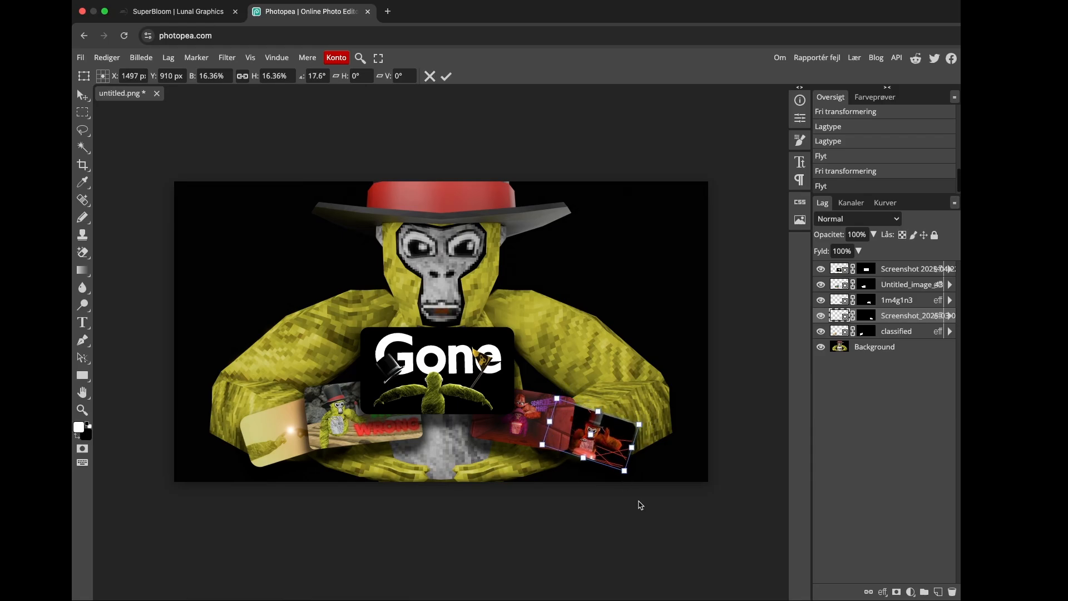
key("Up")
key("Up")
key("Up")
key("Up")
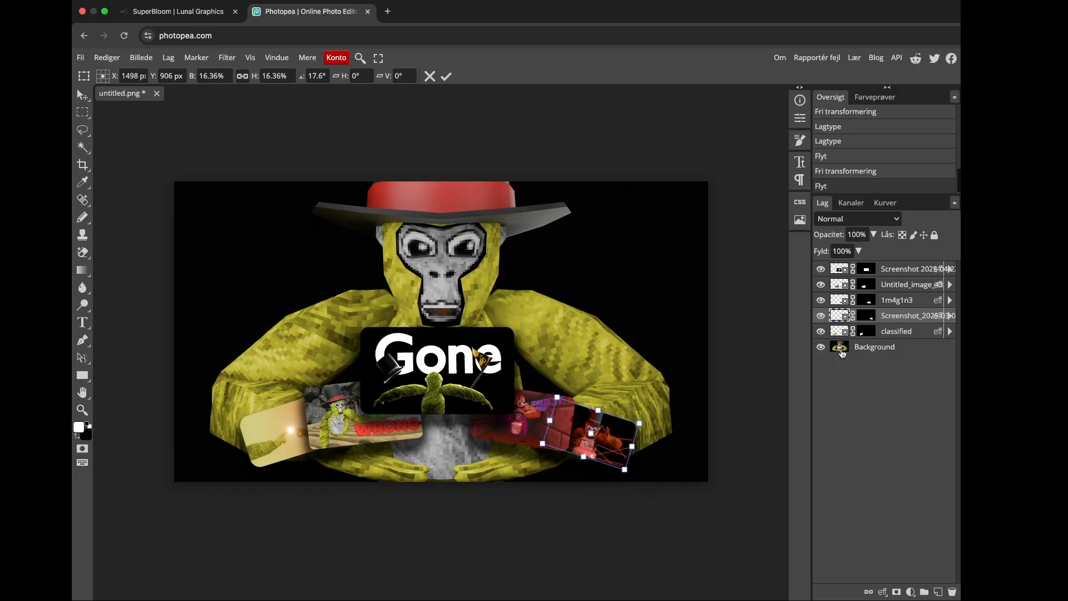
key("Up")
left_click(84, 95)
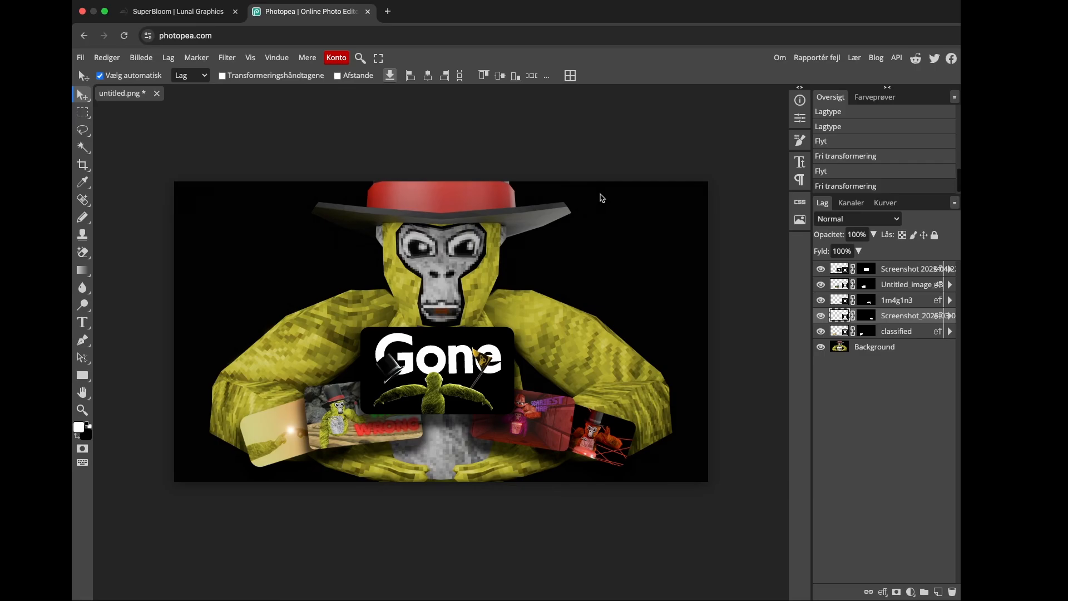
Export the finished composition as a PNG named untitled at 1920 × 1080 px and 100% quality.
left_click(81, 58)
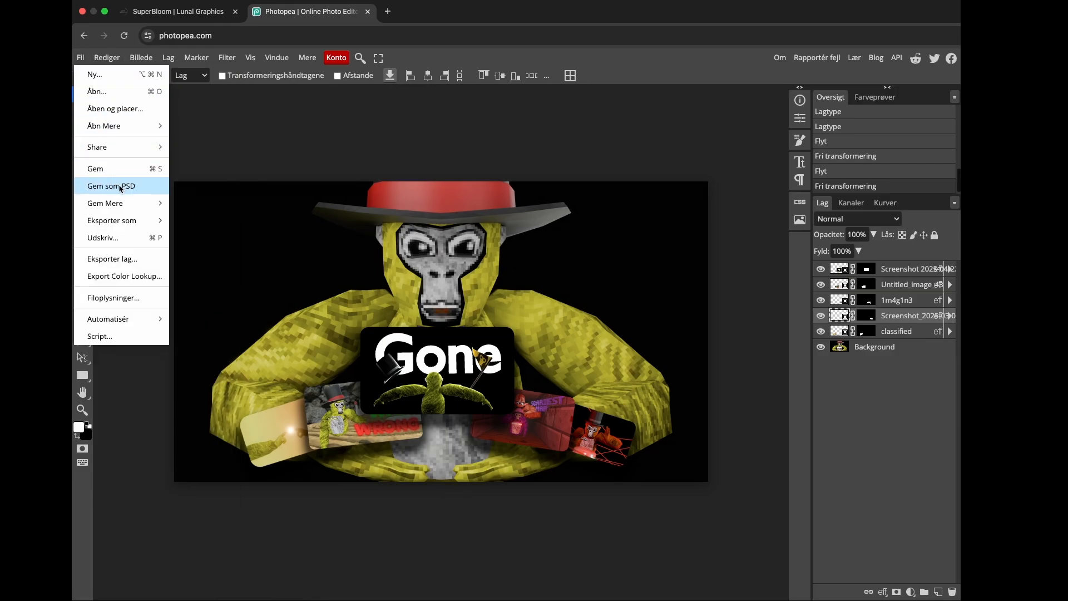
mouse_move(128, 222)
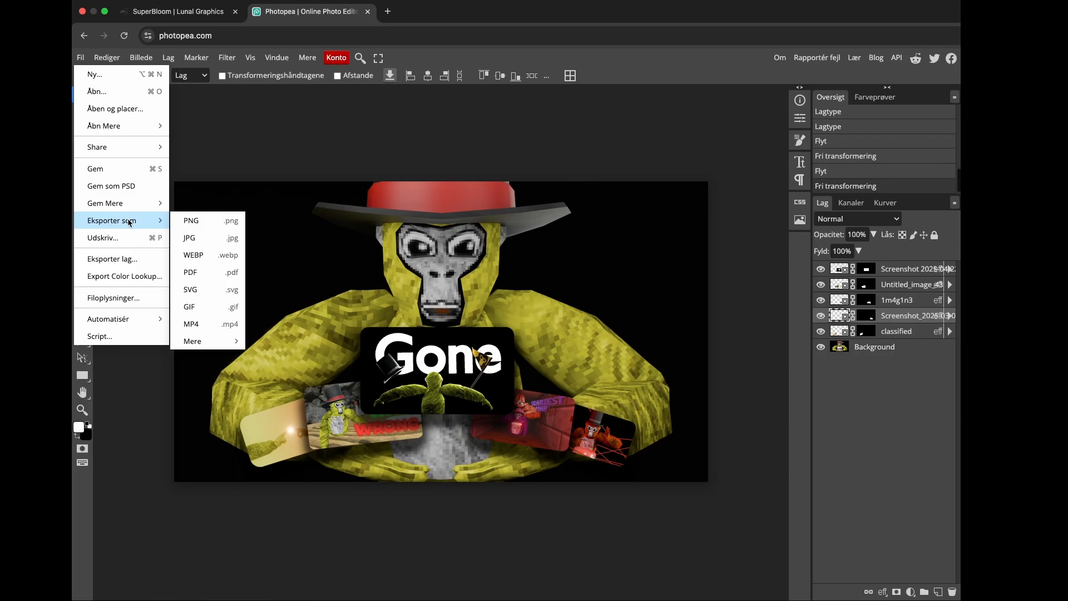
left_click(189, 221)
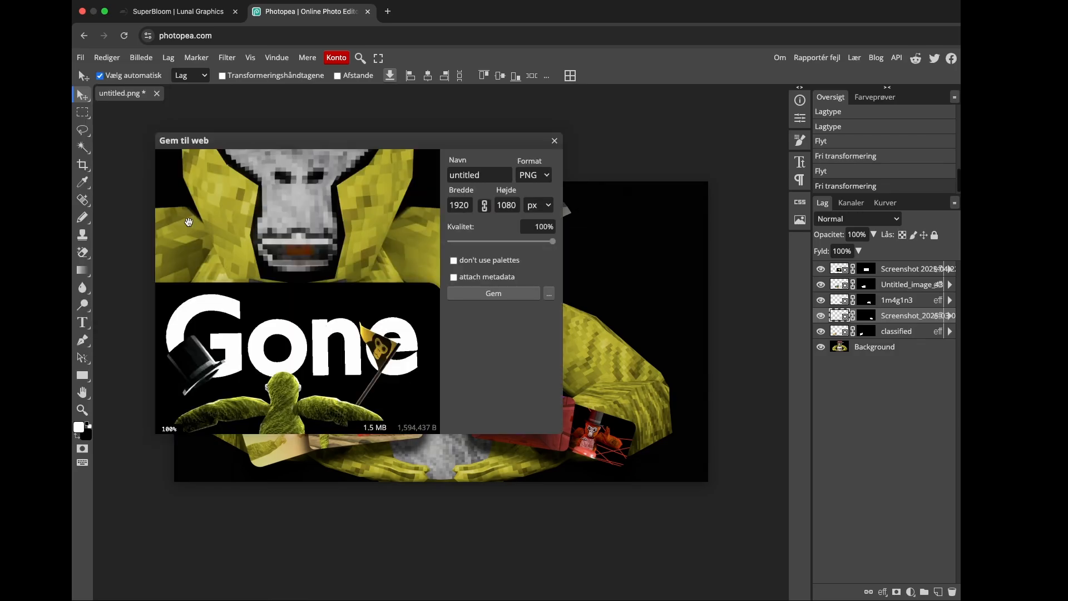
left_click(493, 295)
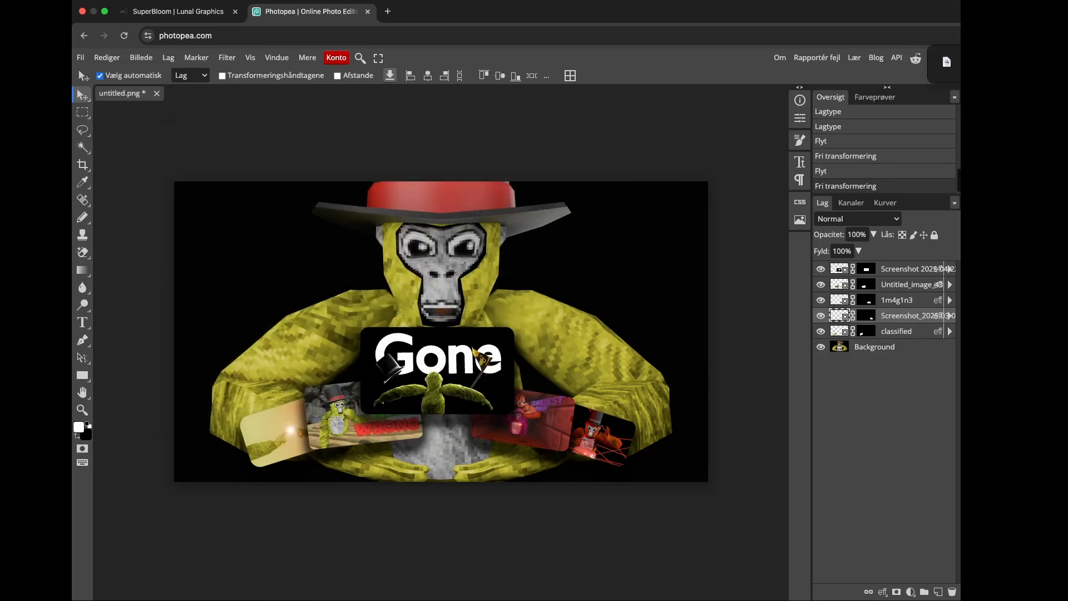